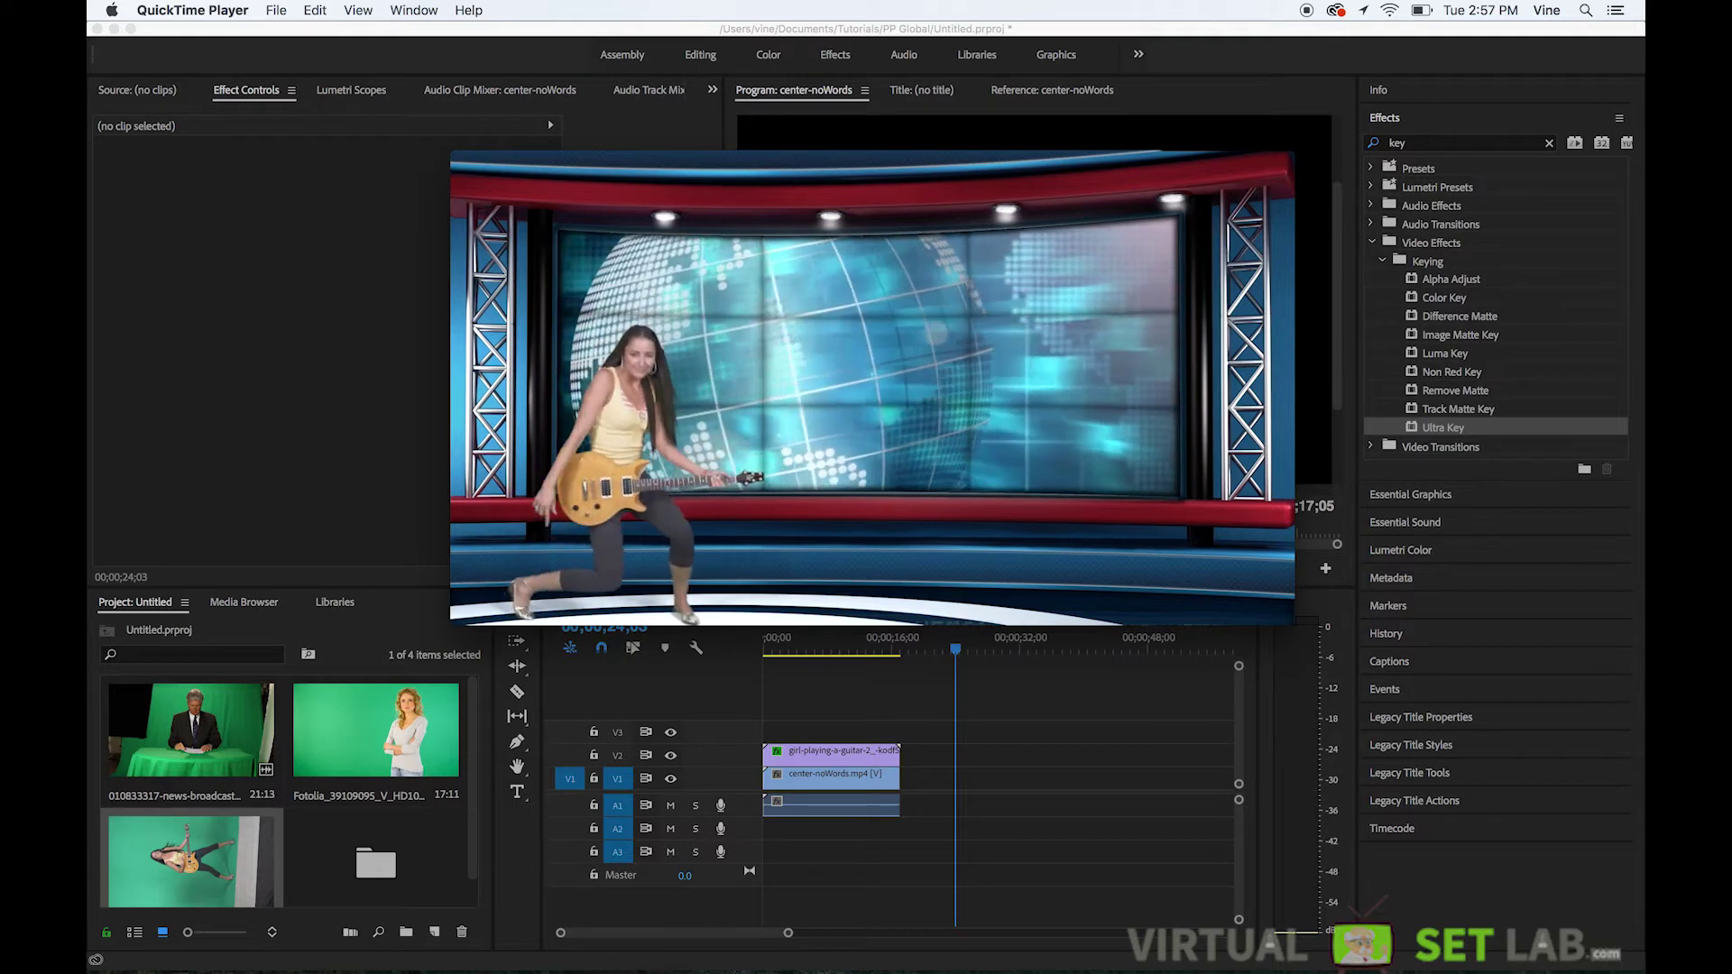
Step: Close the QuickTime example video and play the sequence from the start
mouse_move(1035, 413)
click(930, 423)
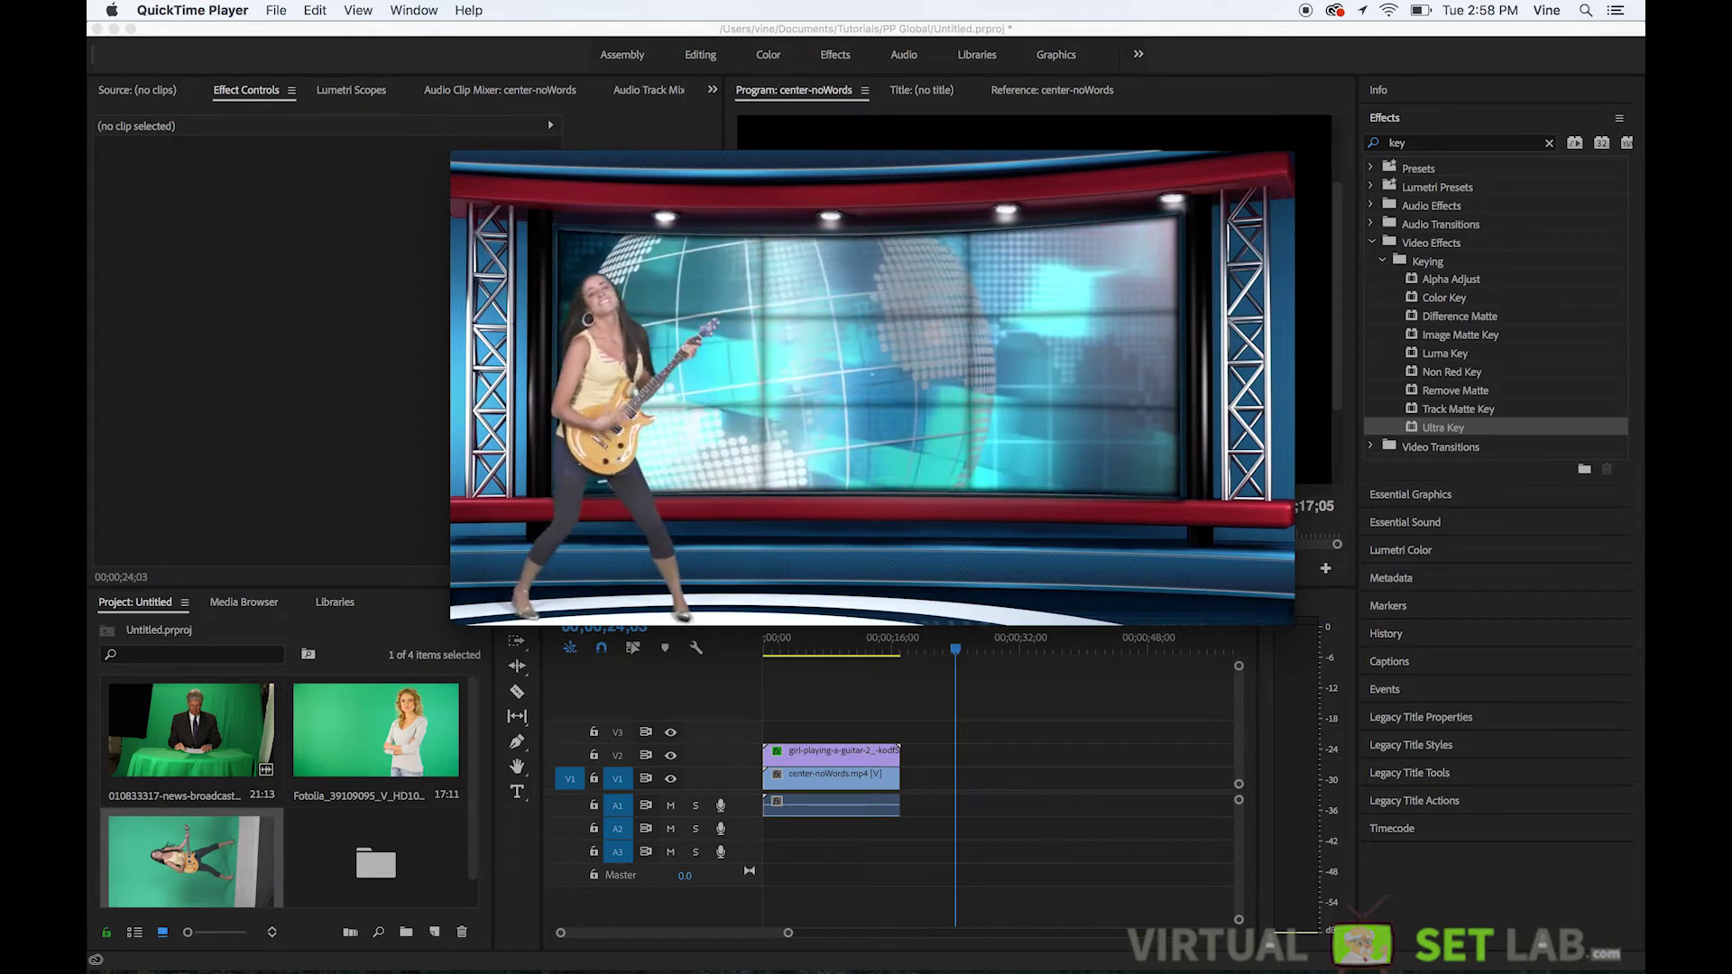
mouse_move(868, 266)
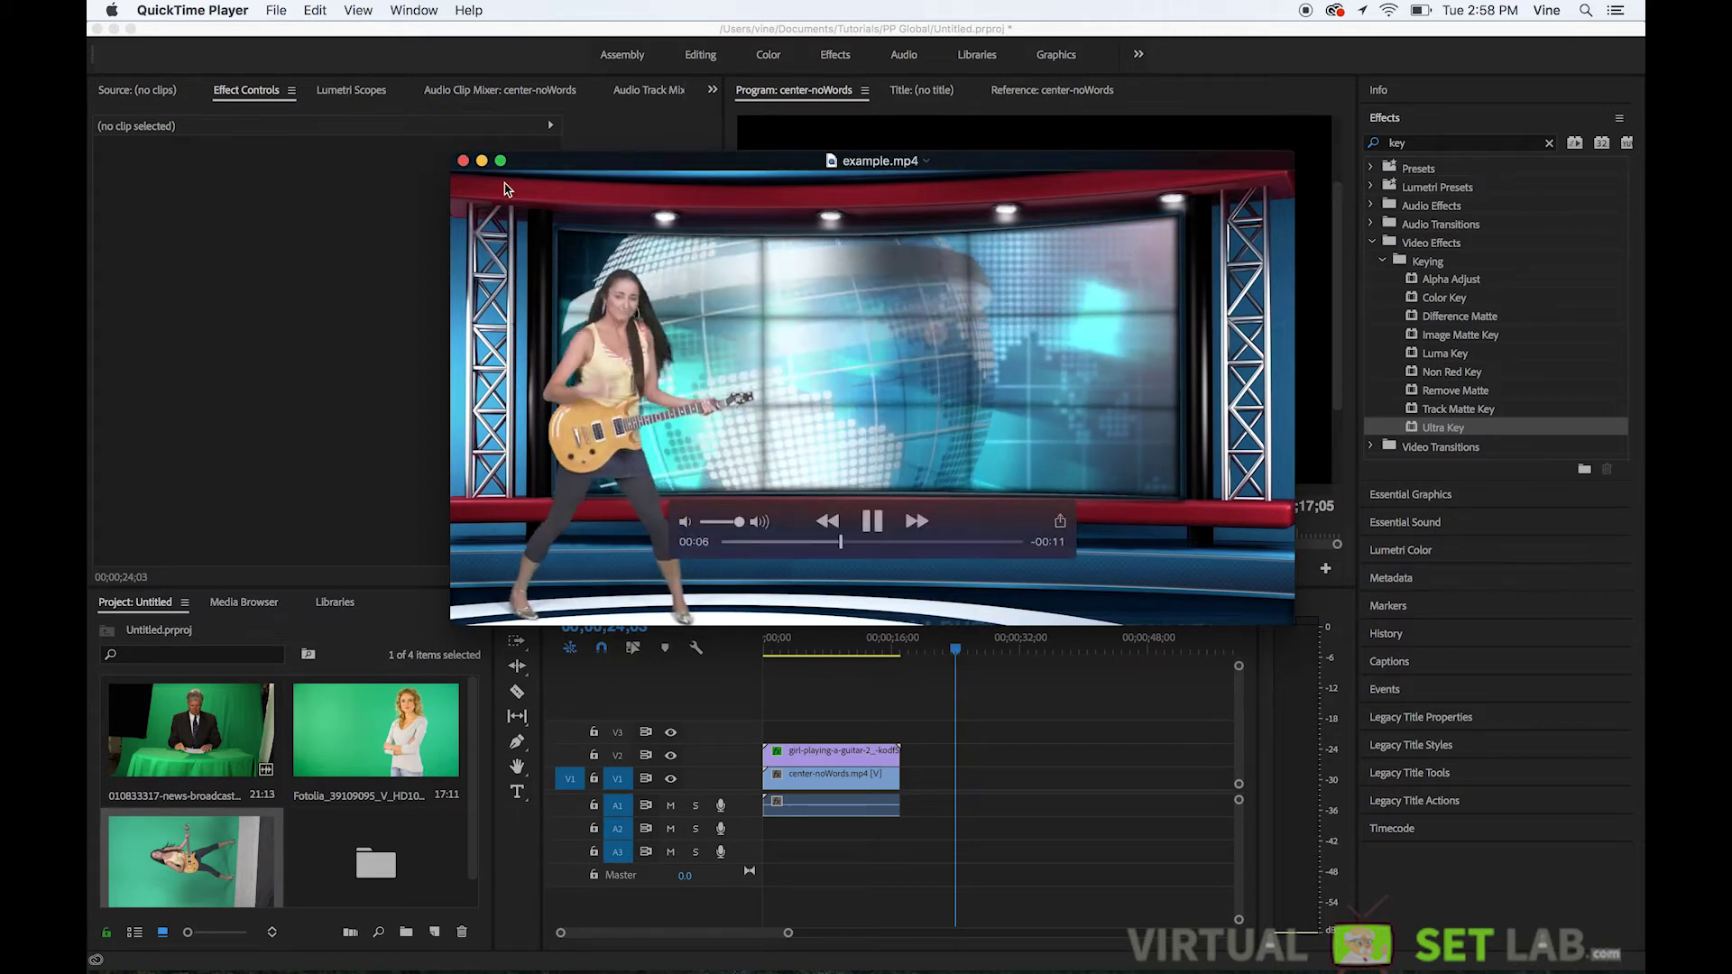
click(463, 160)
click(970, 652)
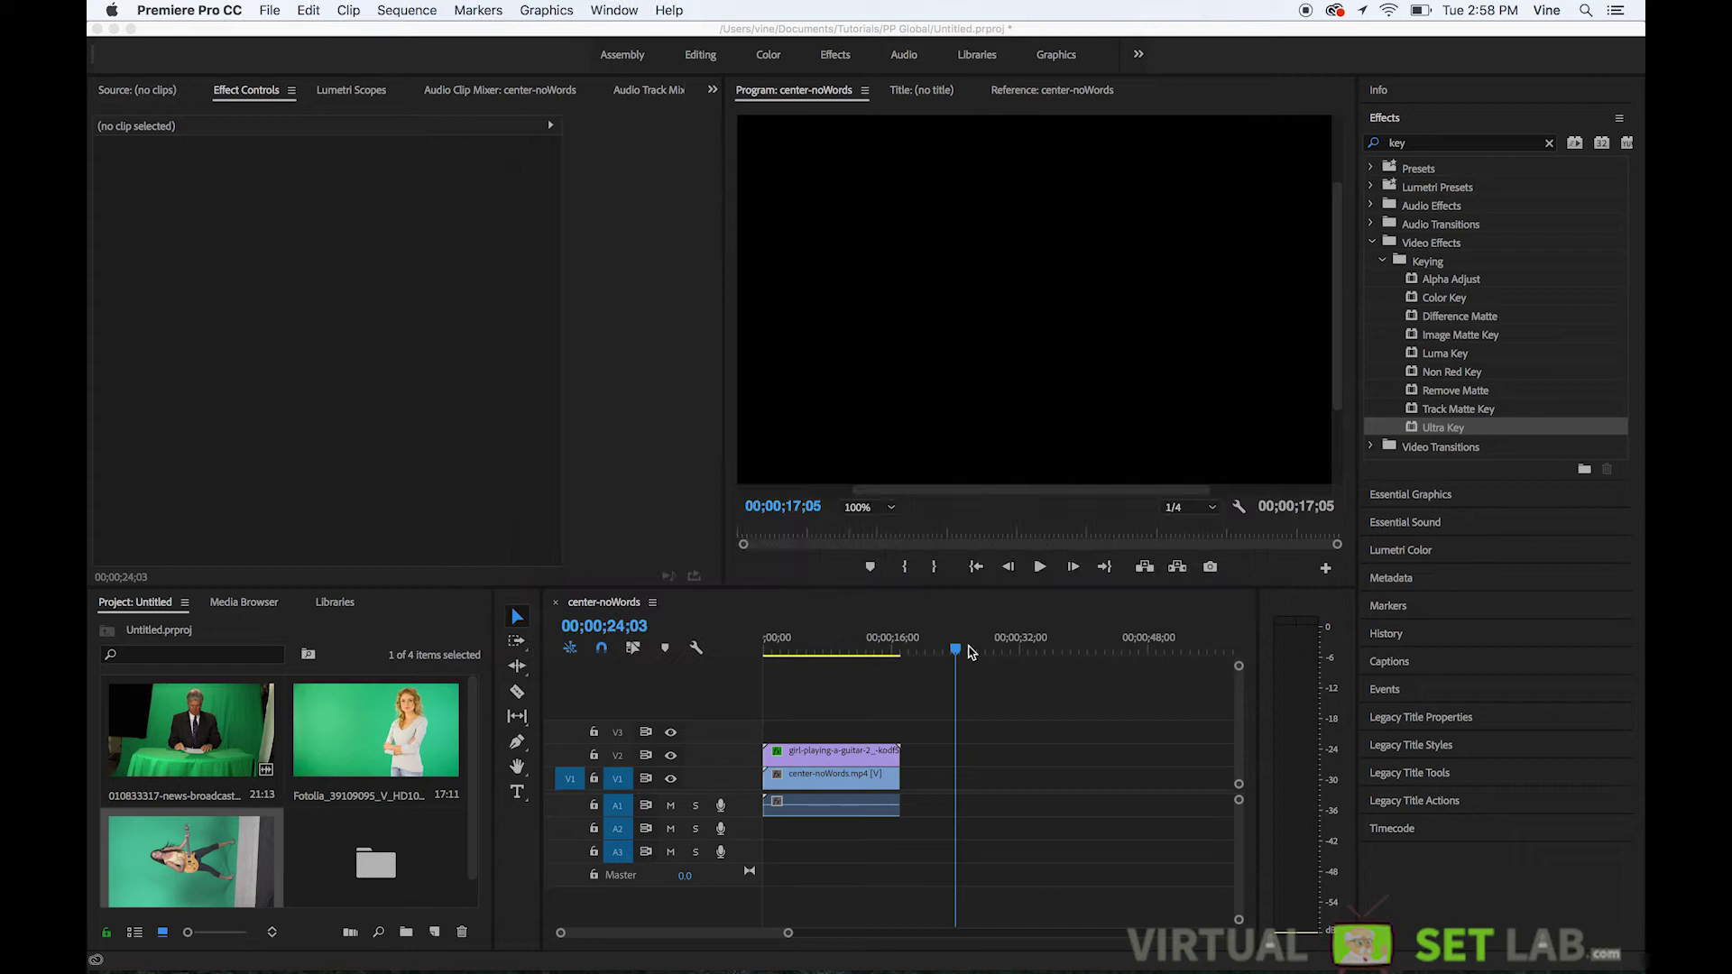
drag(958, 649, 766, 652)
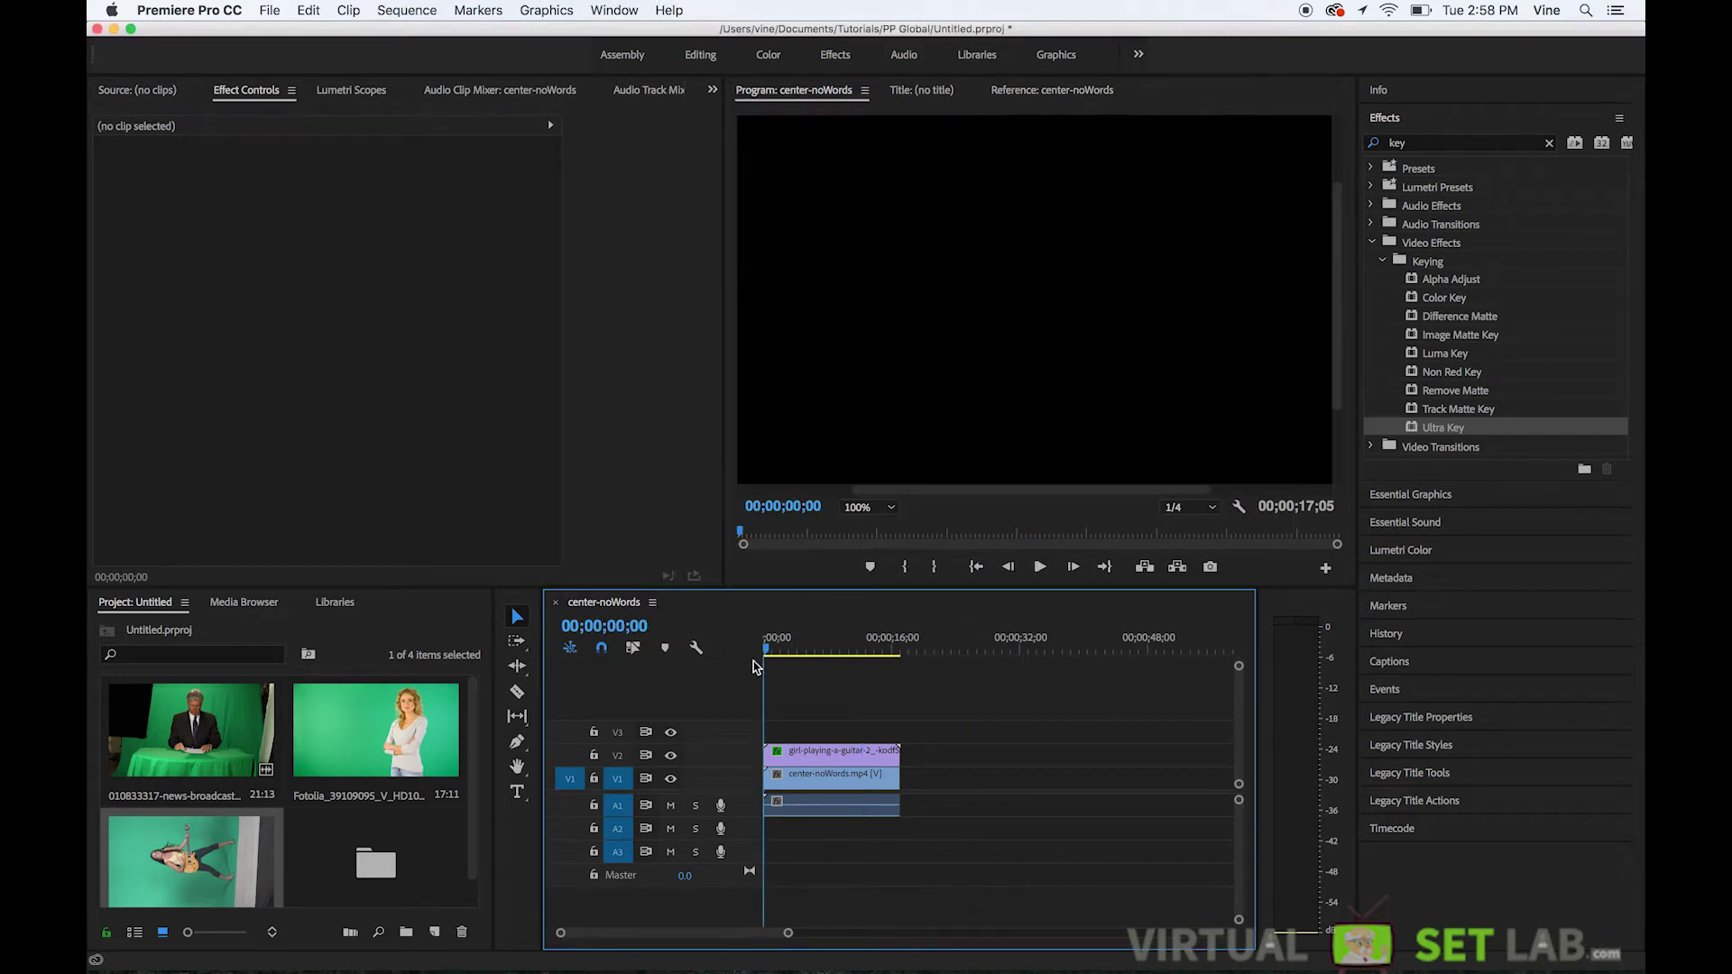
key(space)
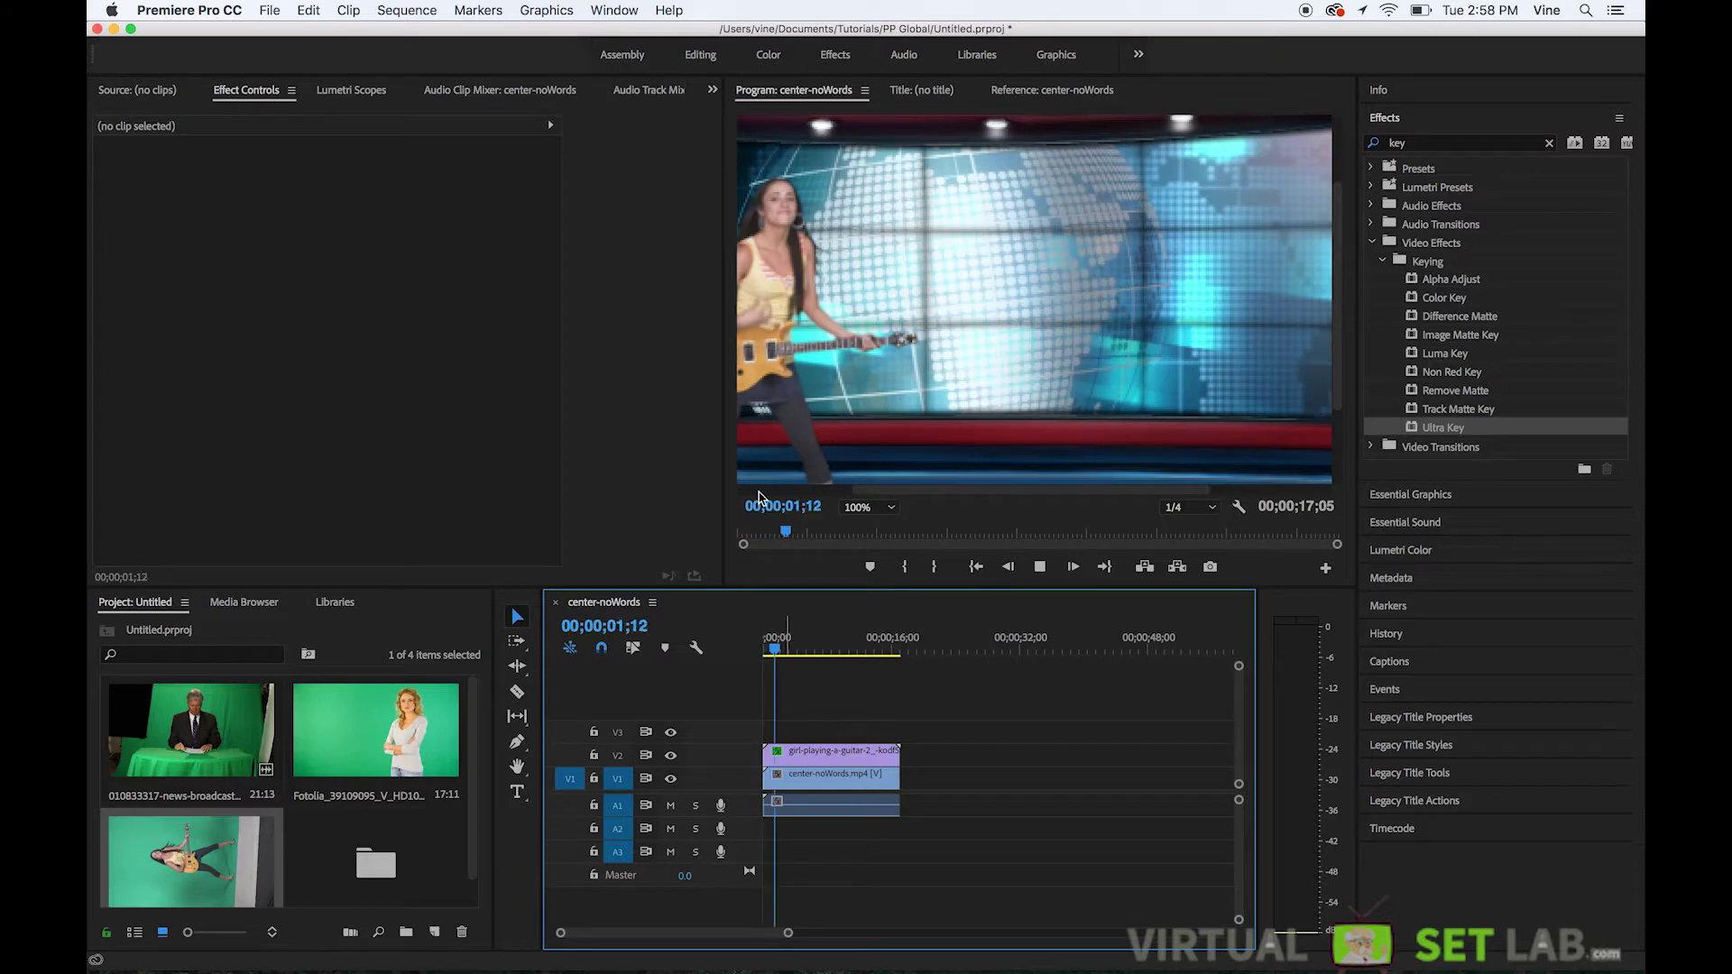
drag(726, 428, 582, 418)
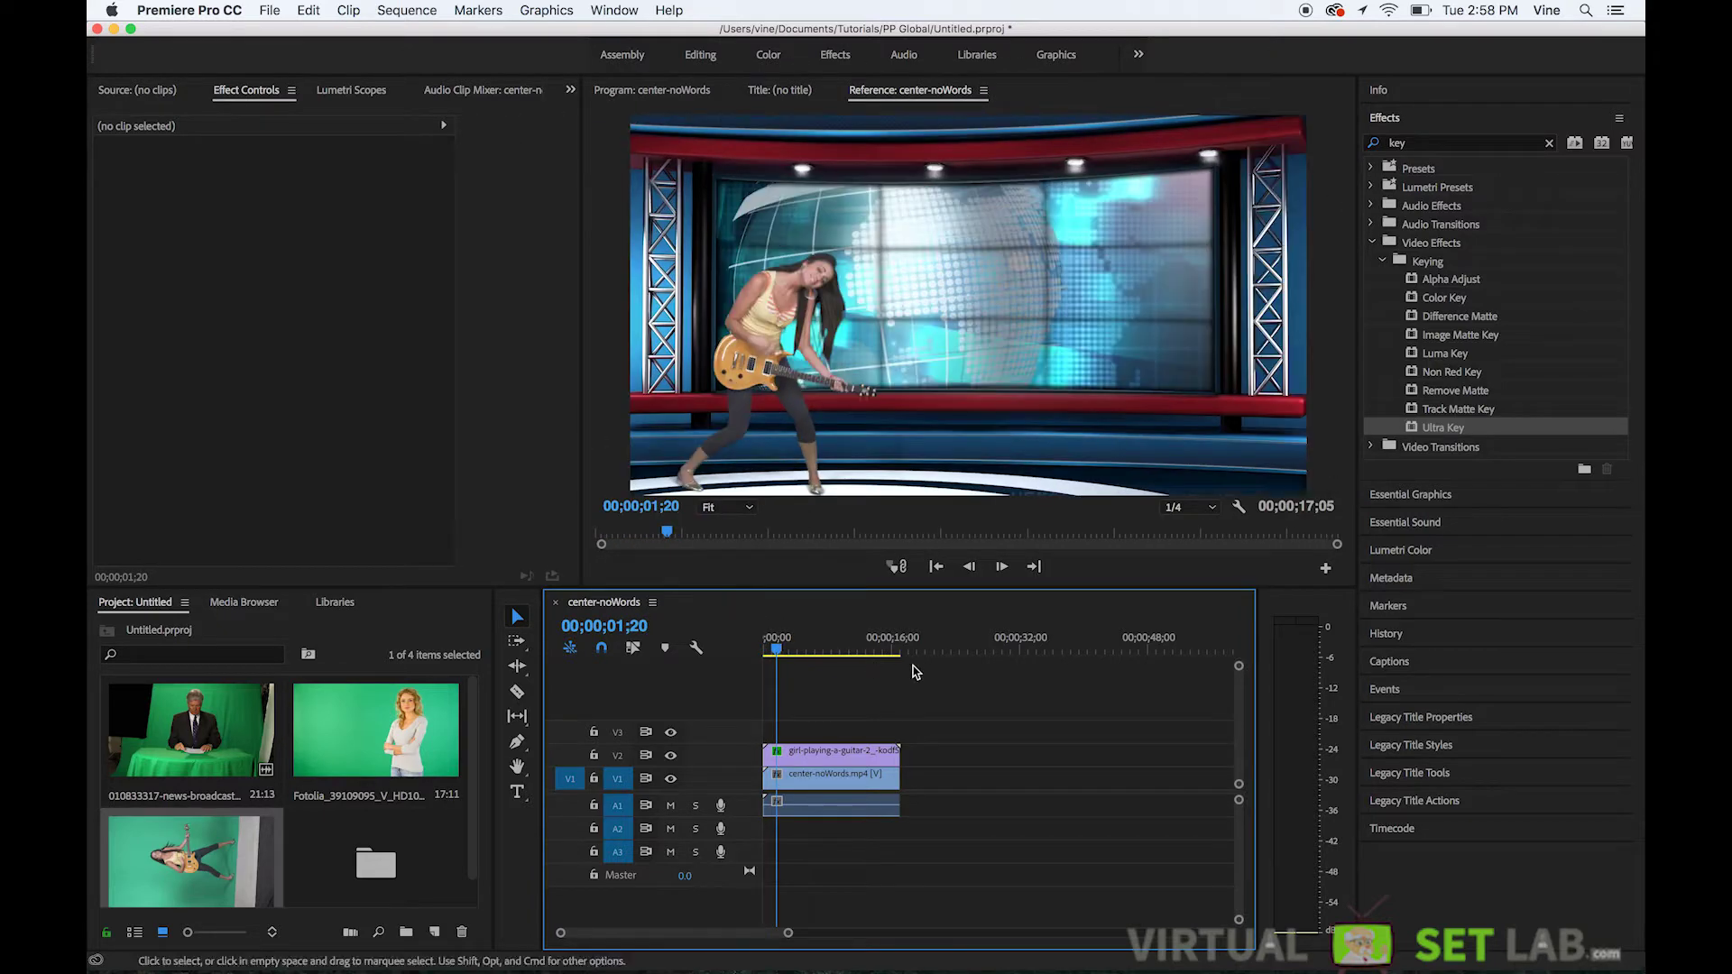
Step: Remove all the guitar player and studio background clips from the timeline
click(824, 756)
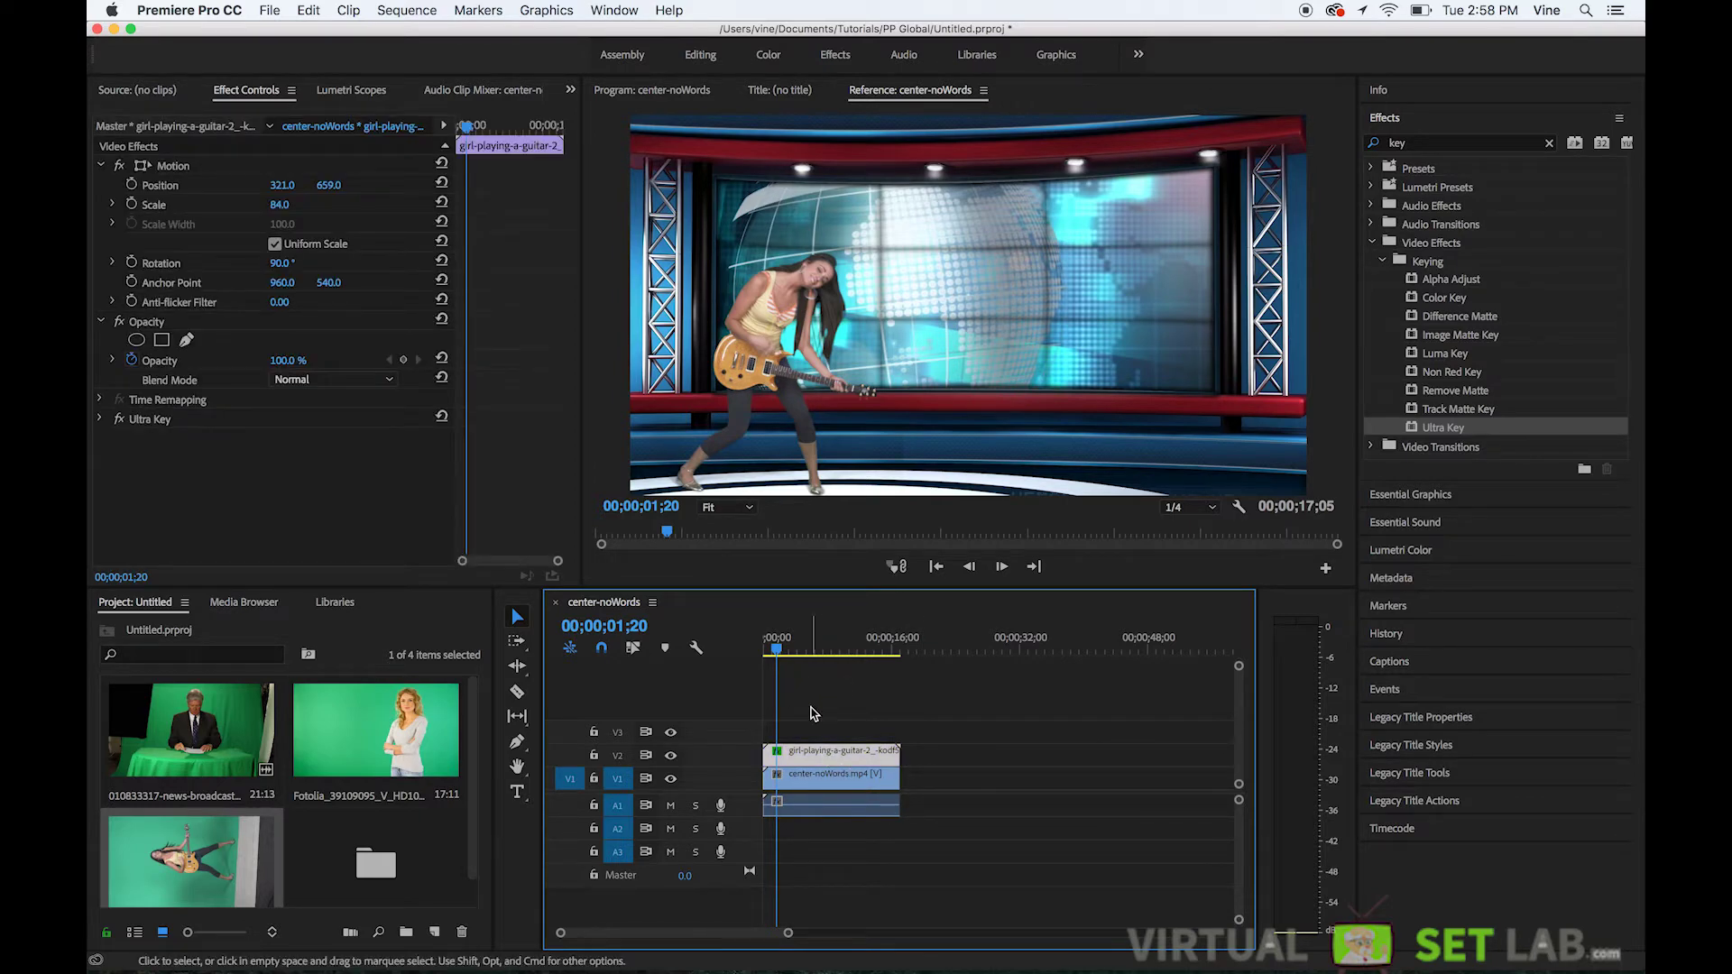
click(823, 782)
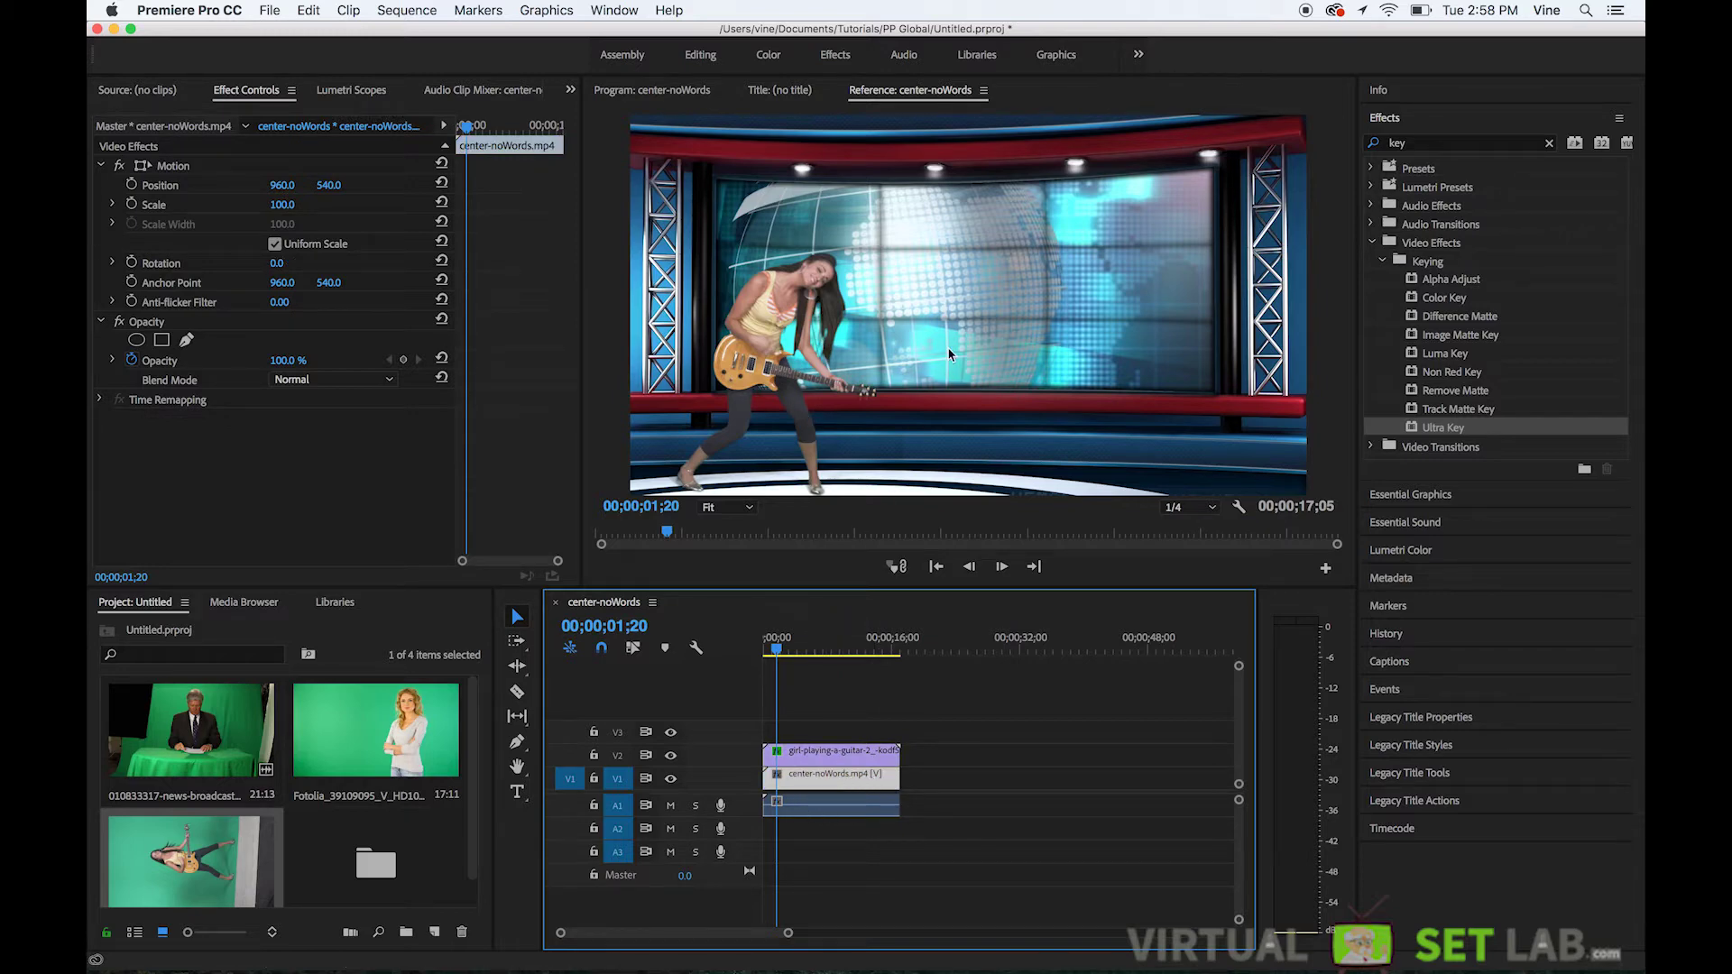
click(958, 738)
drag(961, 678, 801, 858)
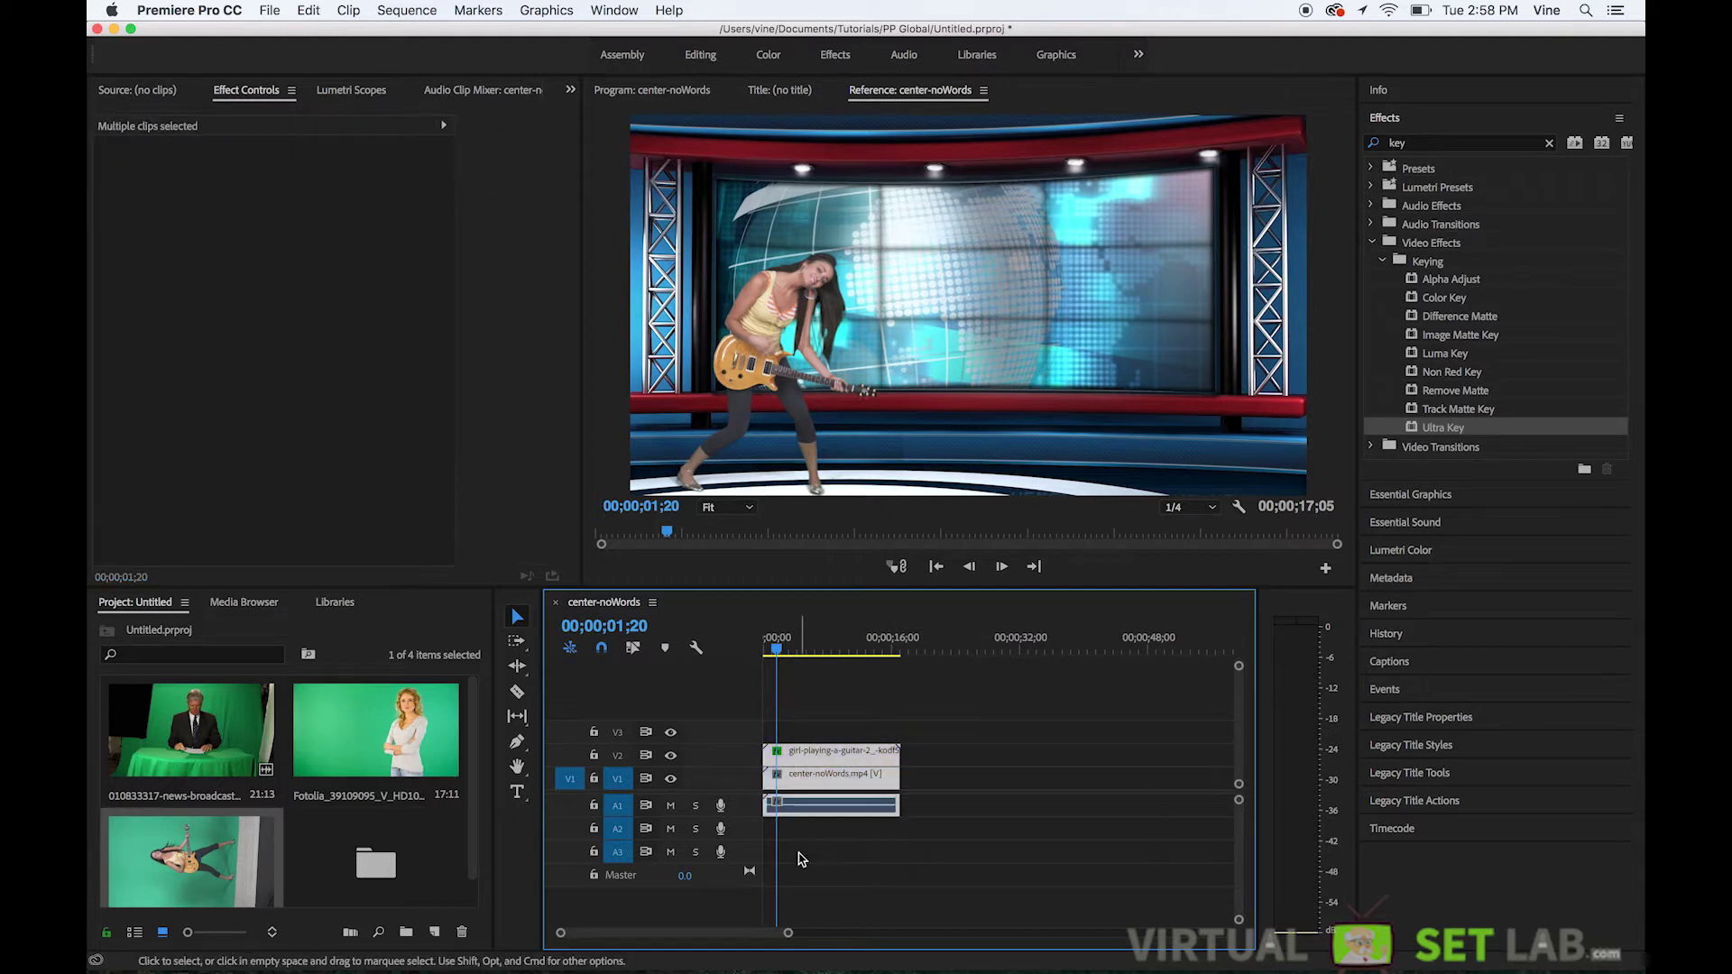
key(Delete)
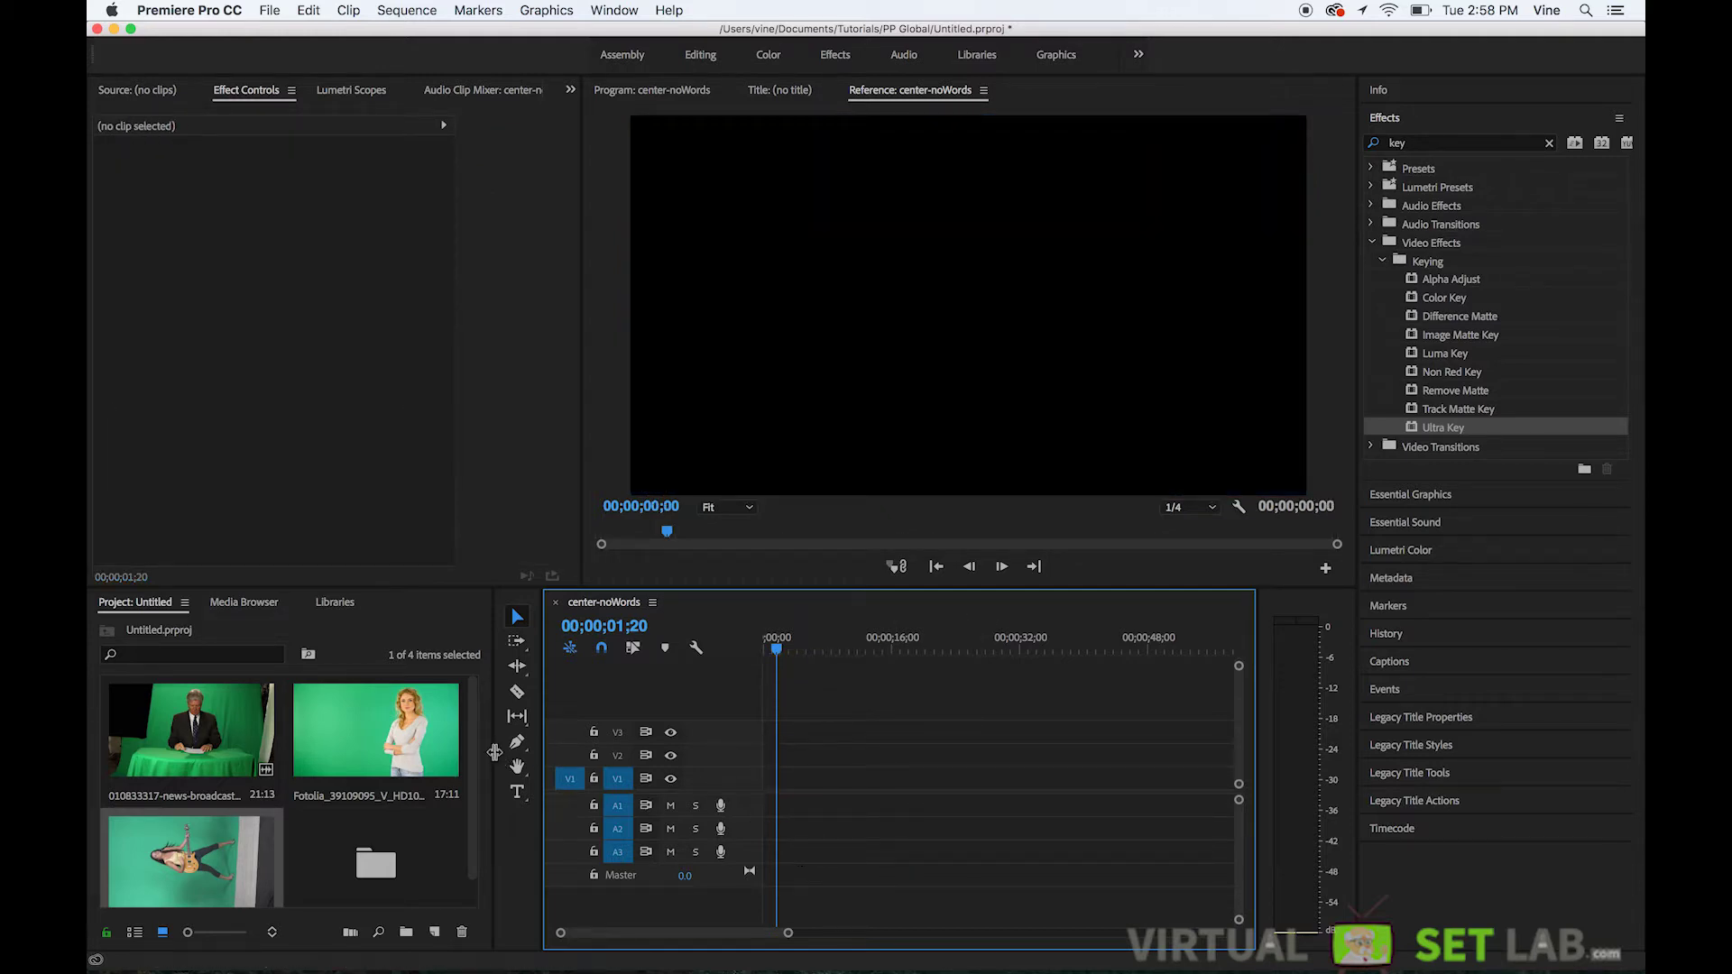
Step: Delete every item from the Project panel
scroll(464, 785, down, 1)
click(404, 852)
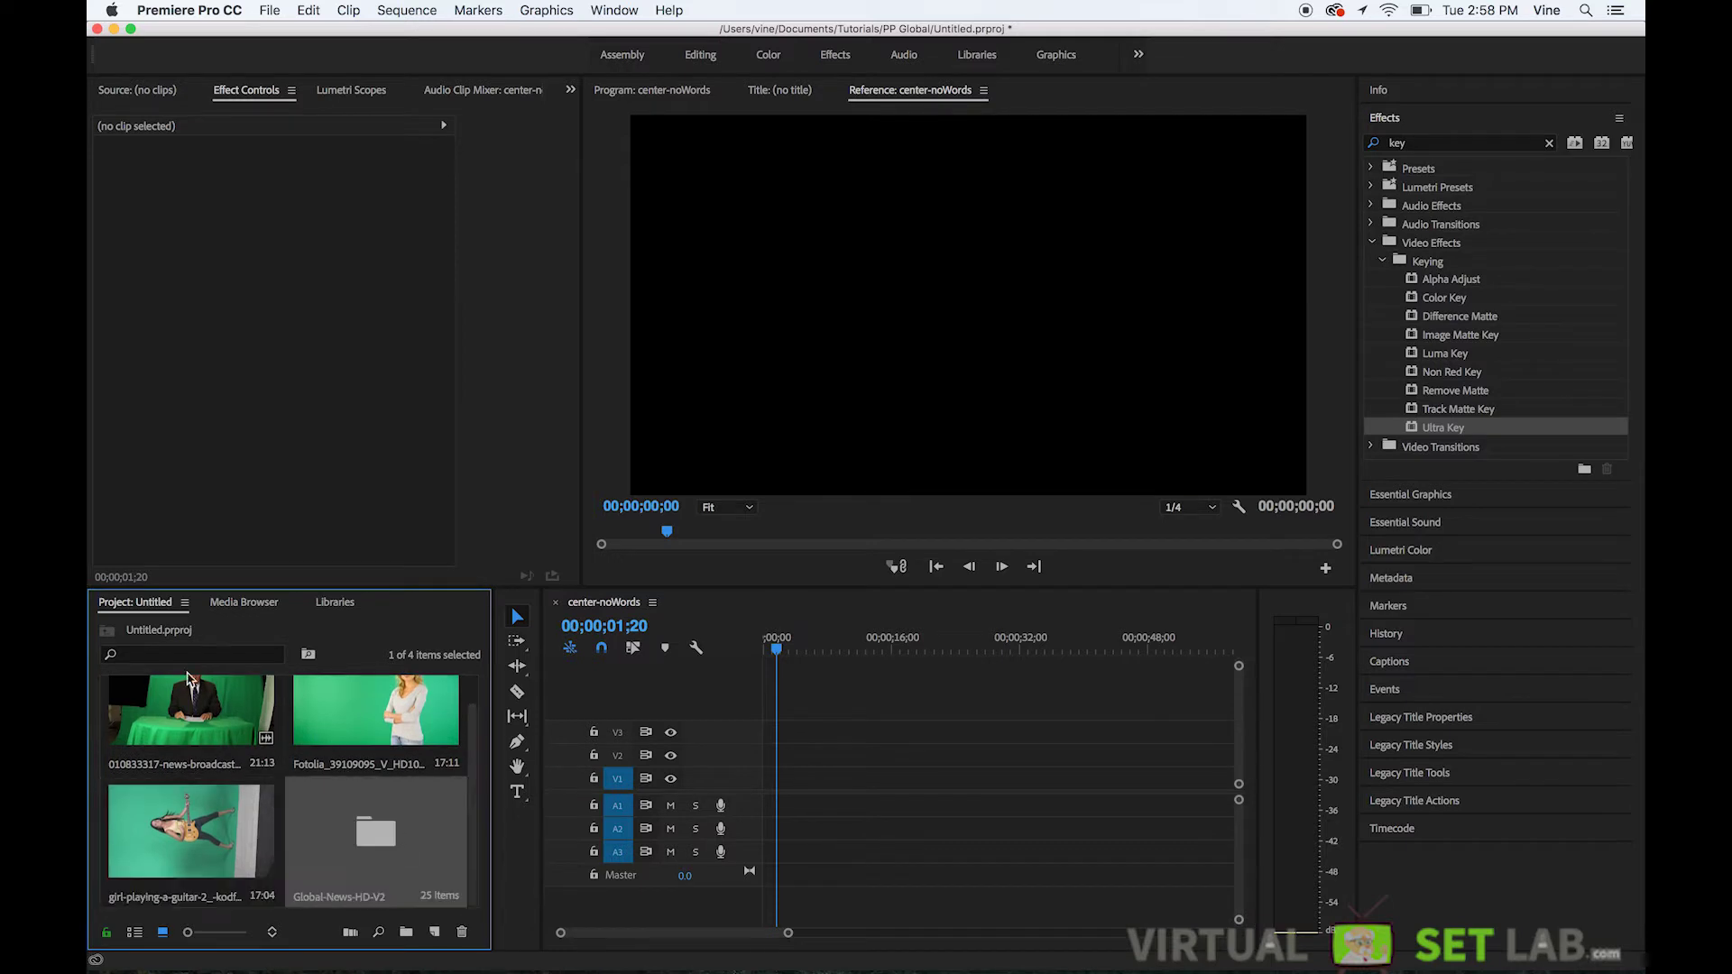
key(super+a)
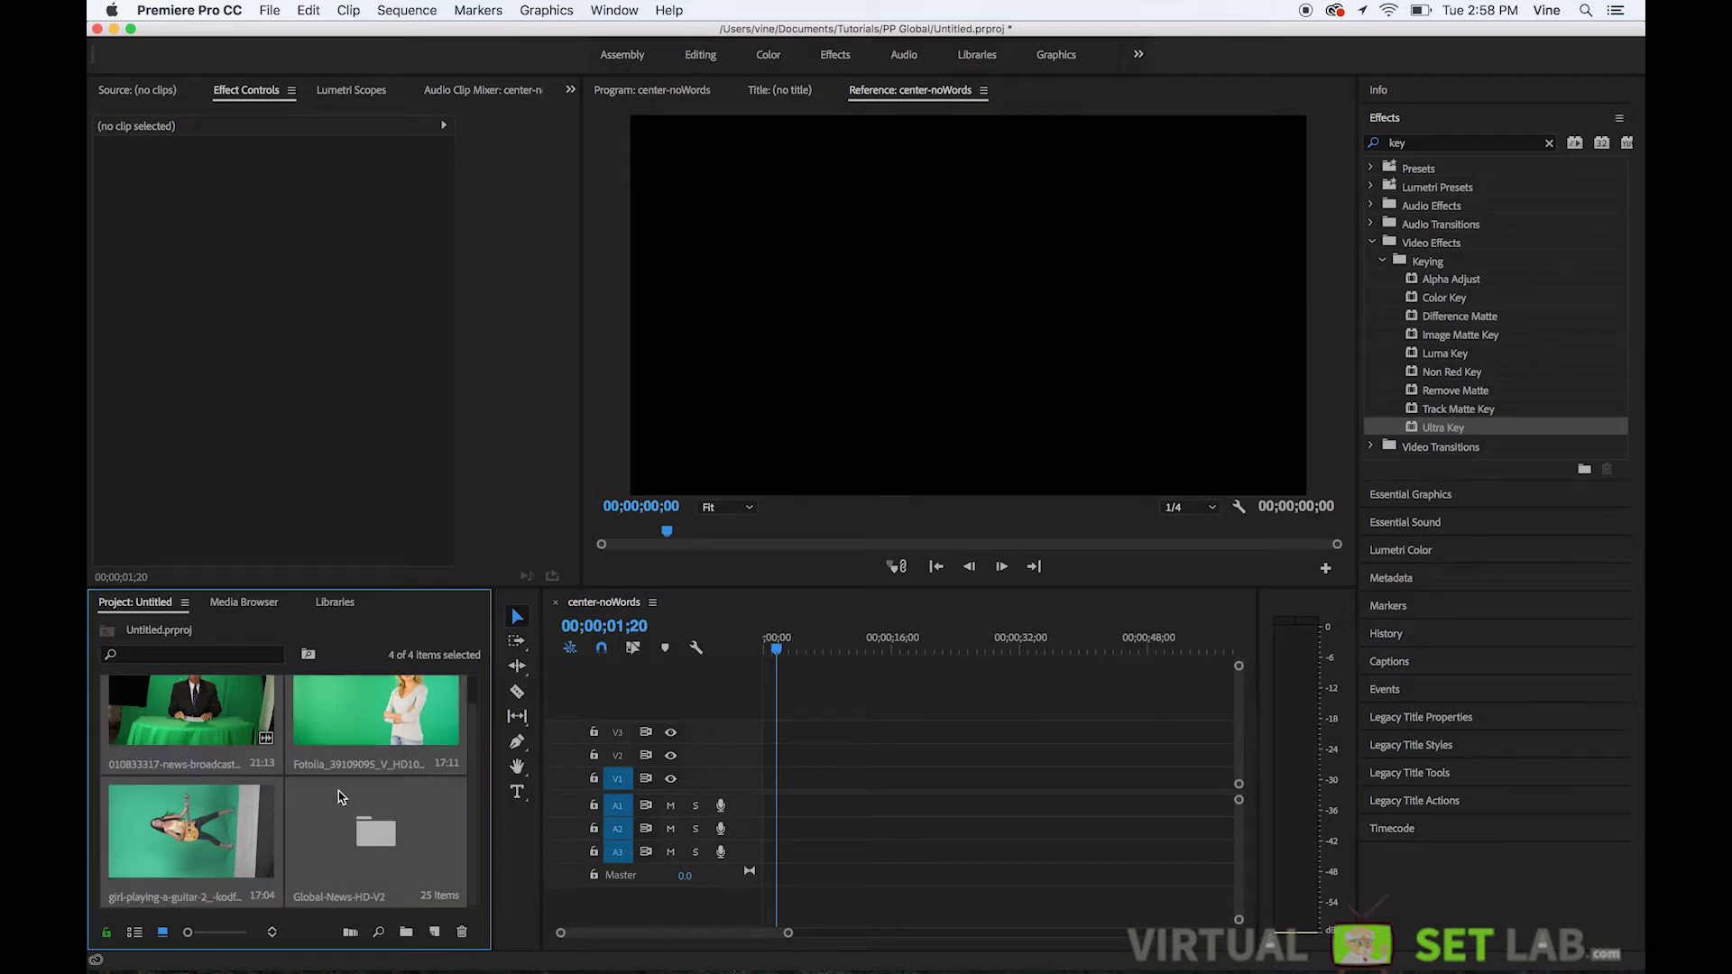
key(Delete)
key(super+Tab)
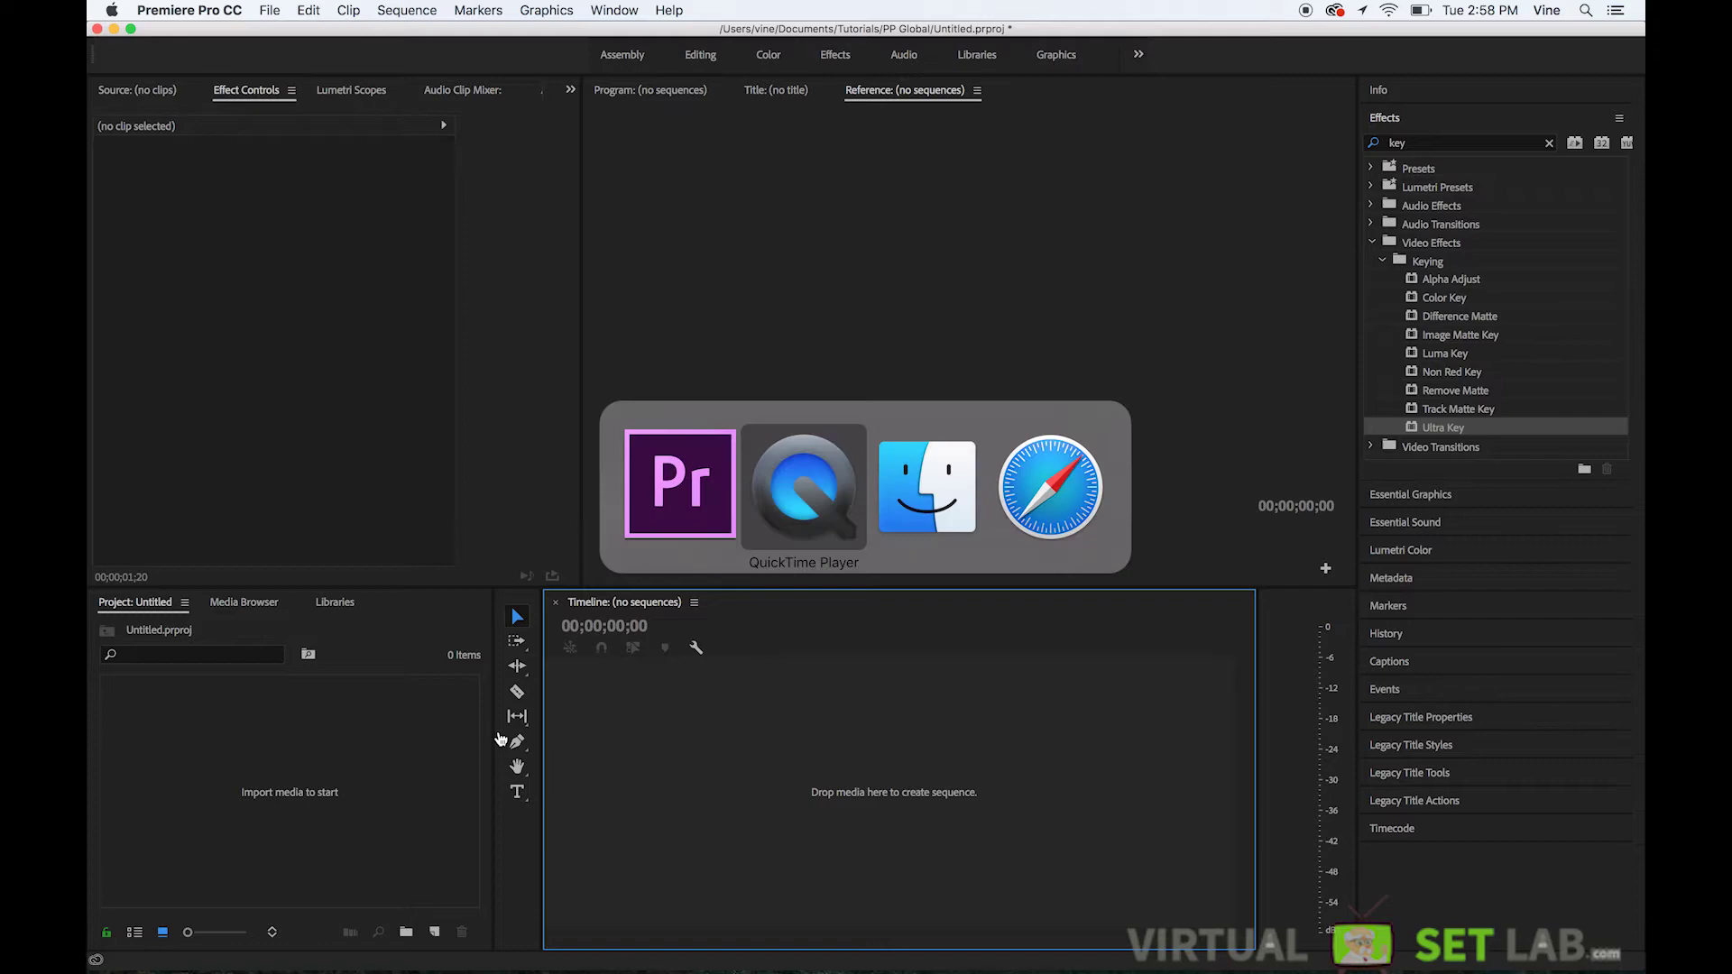
Step: Browse the Global-News-HD-V2 folder in Finder, noting global-news-center-b.mp4 and global-news-center2.mp4
key(super+Tab)
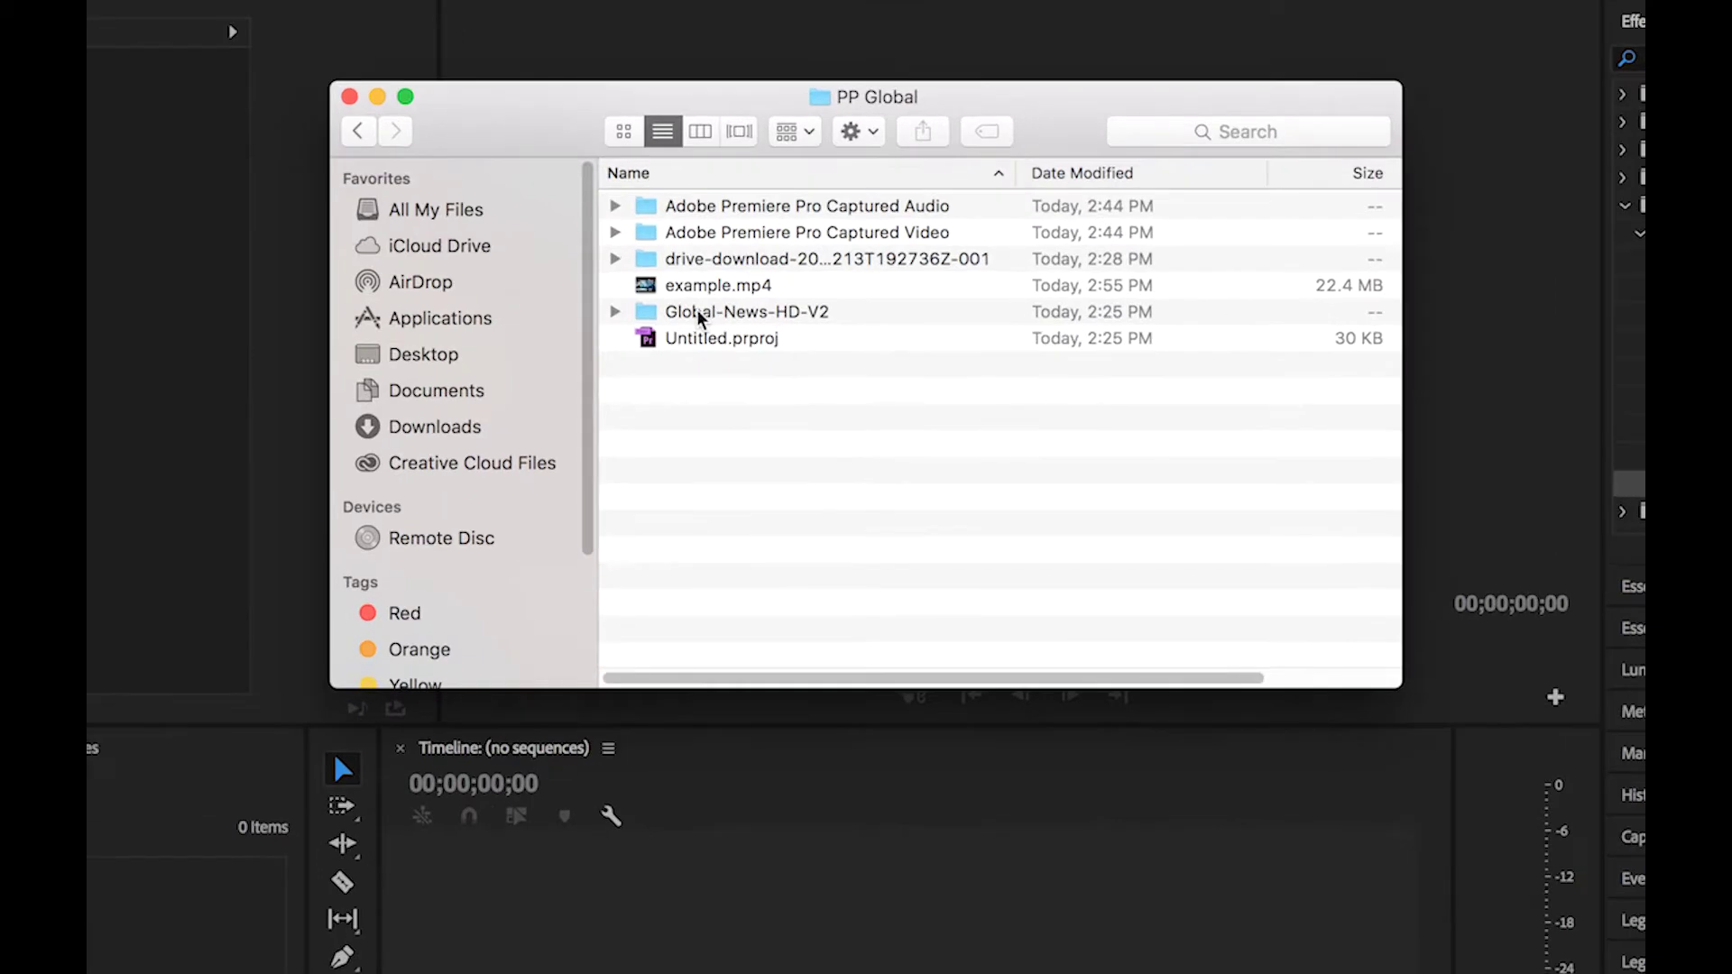
double_click(700, 314)
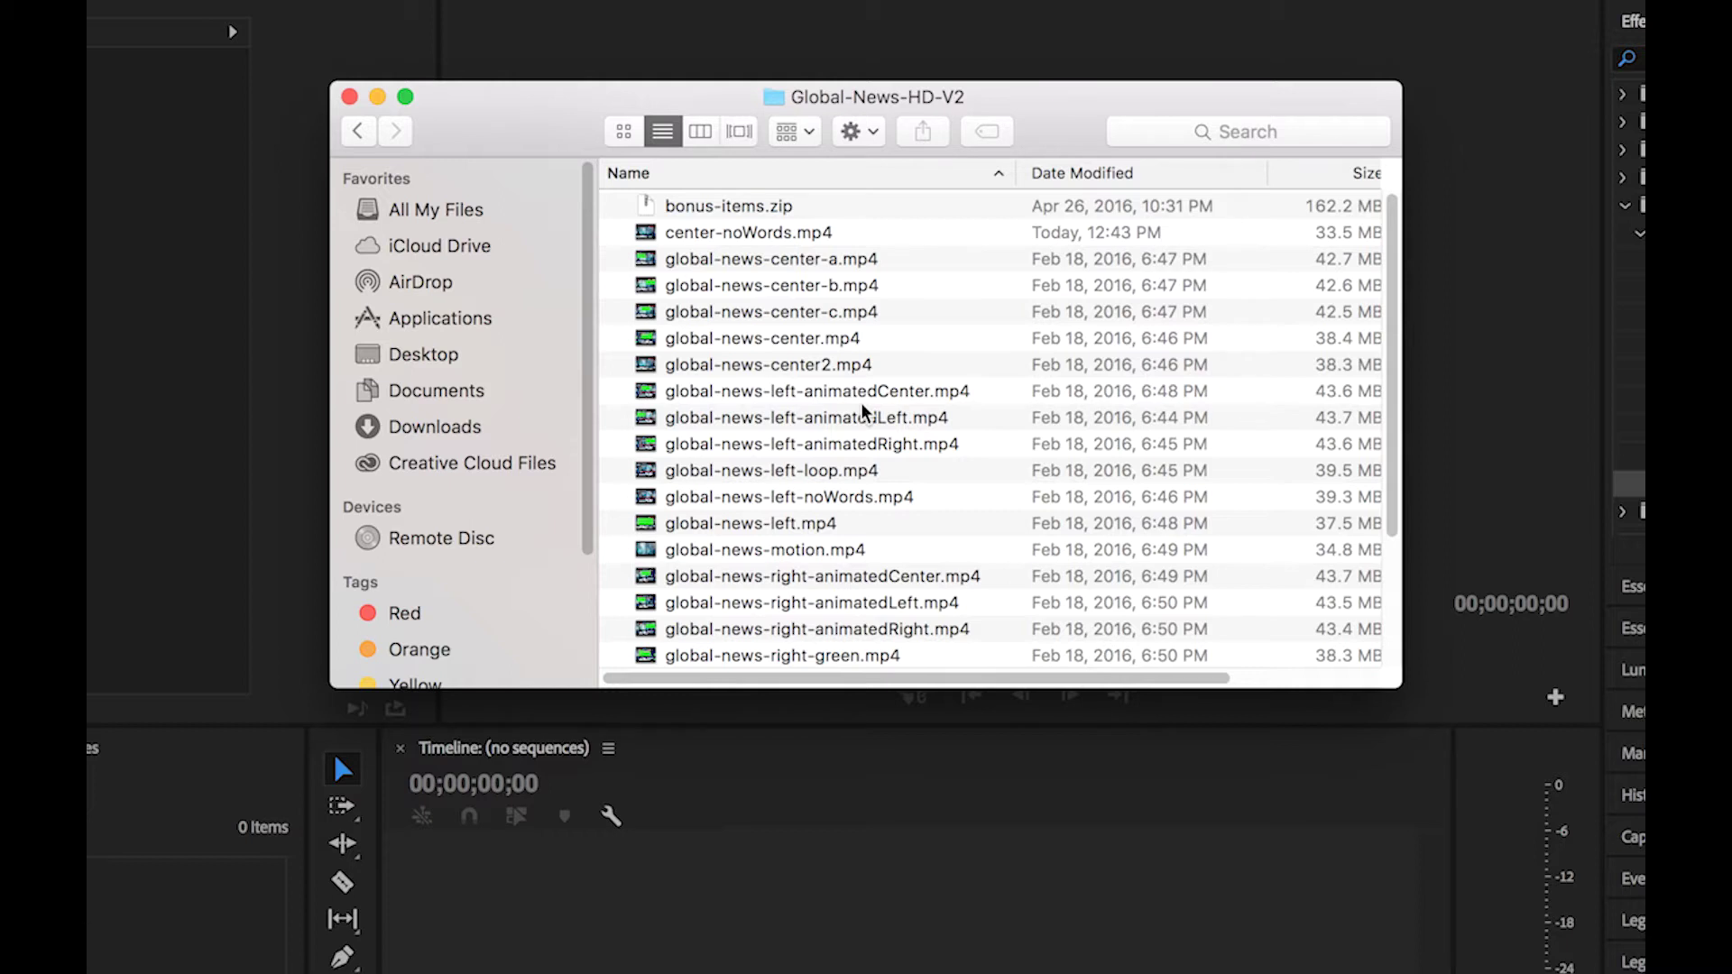
click(775, 287)
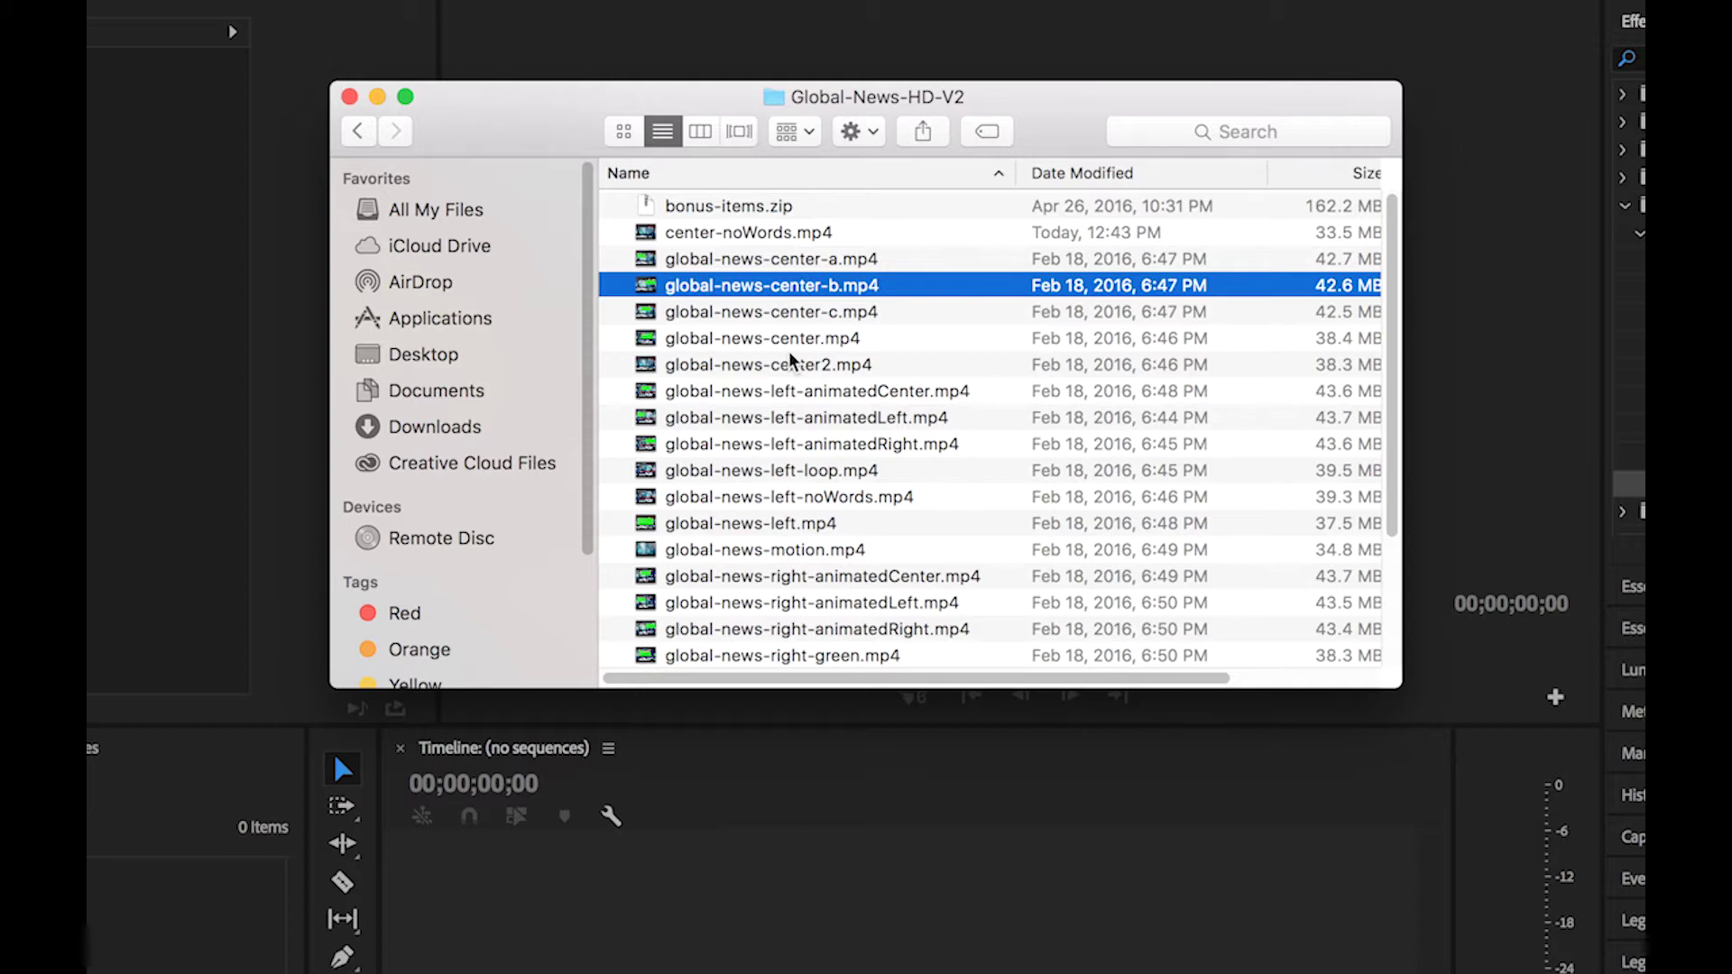
click(794, 366)
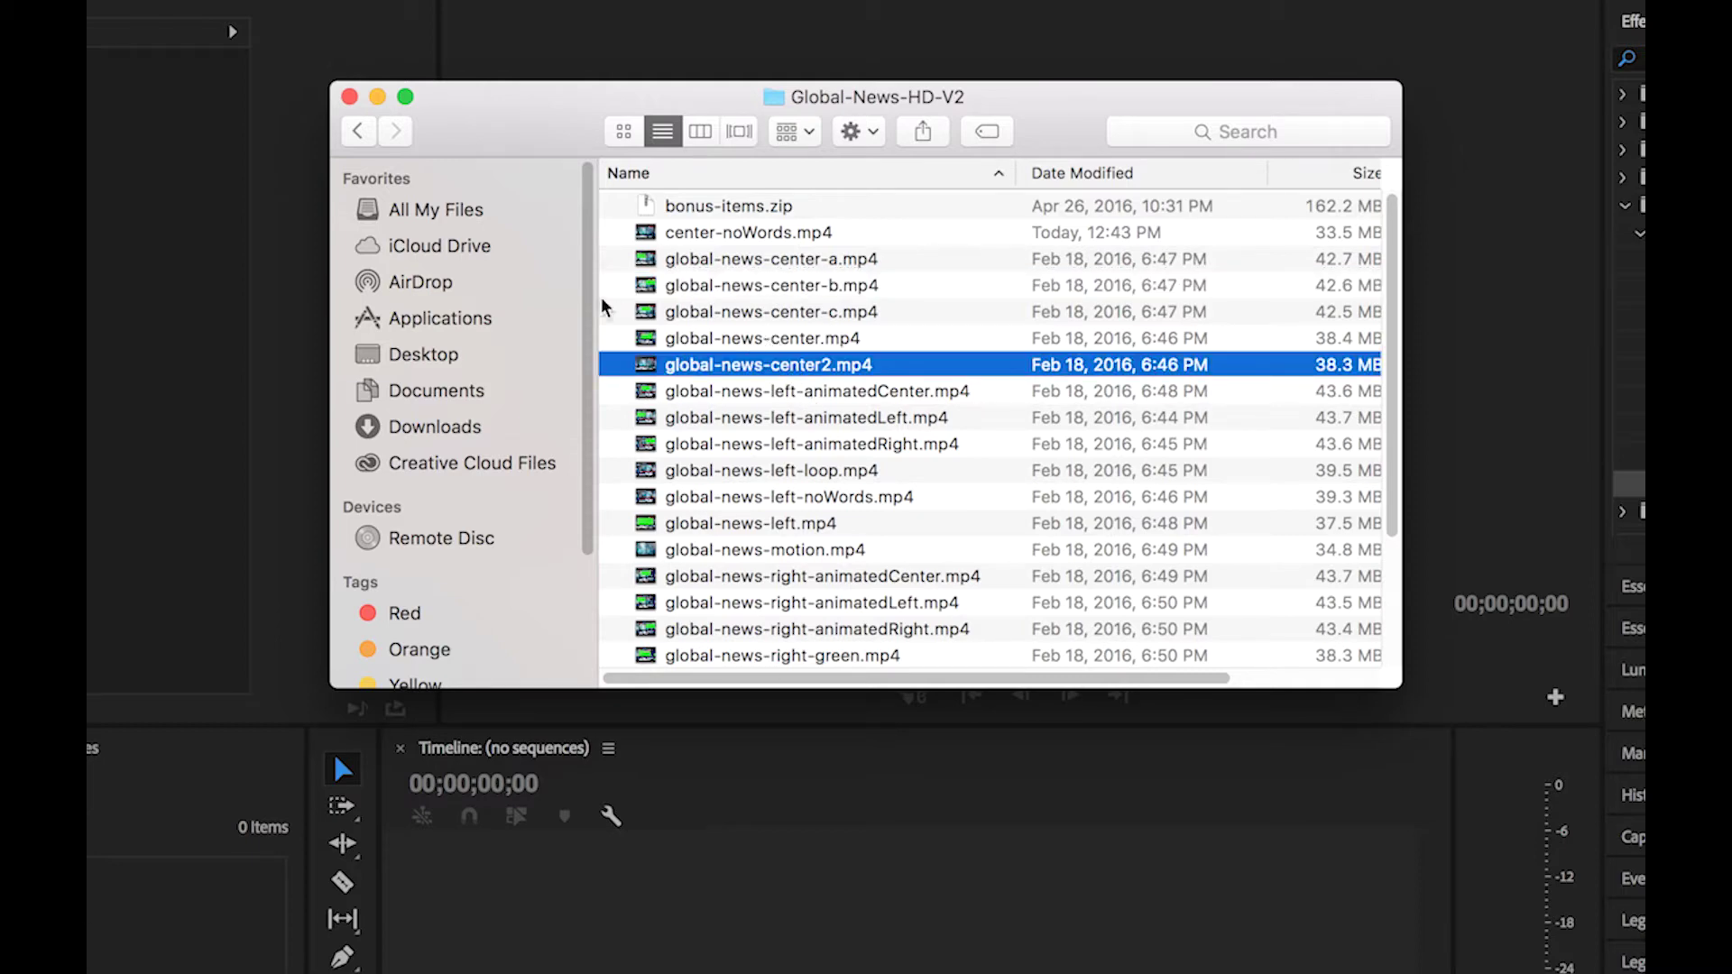
Step: Return to PP Global and drag the Global-News-HD-V2 folder toward Premiere
click(358, 131)
click(662, 316)
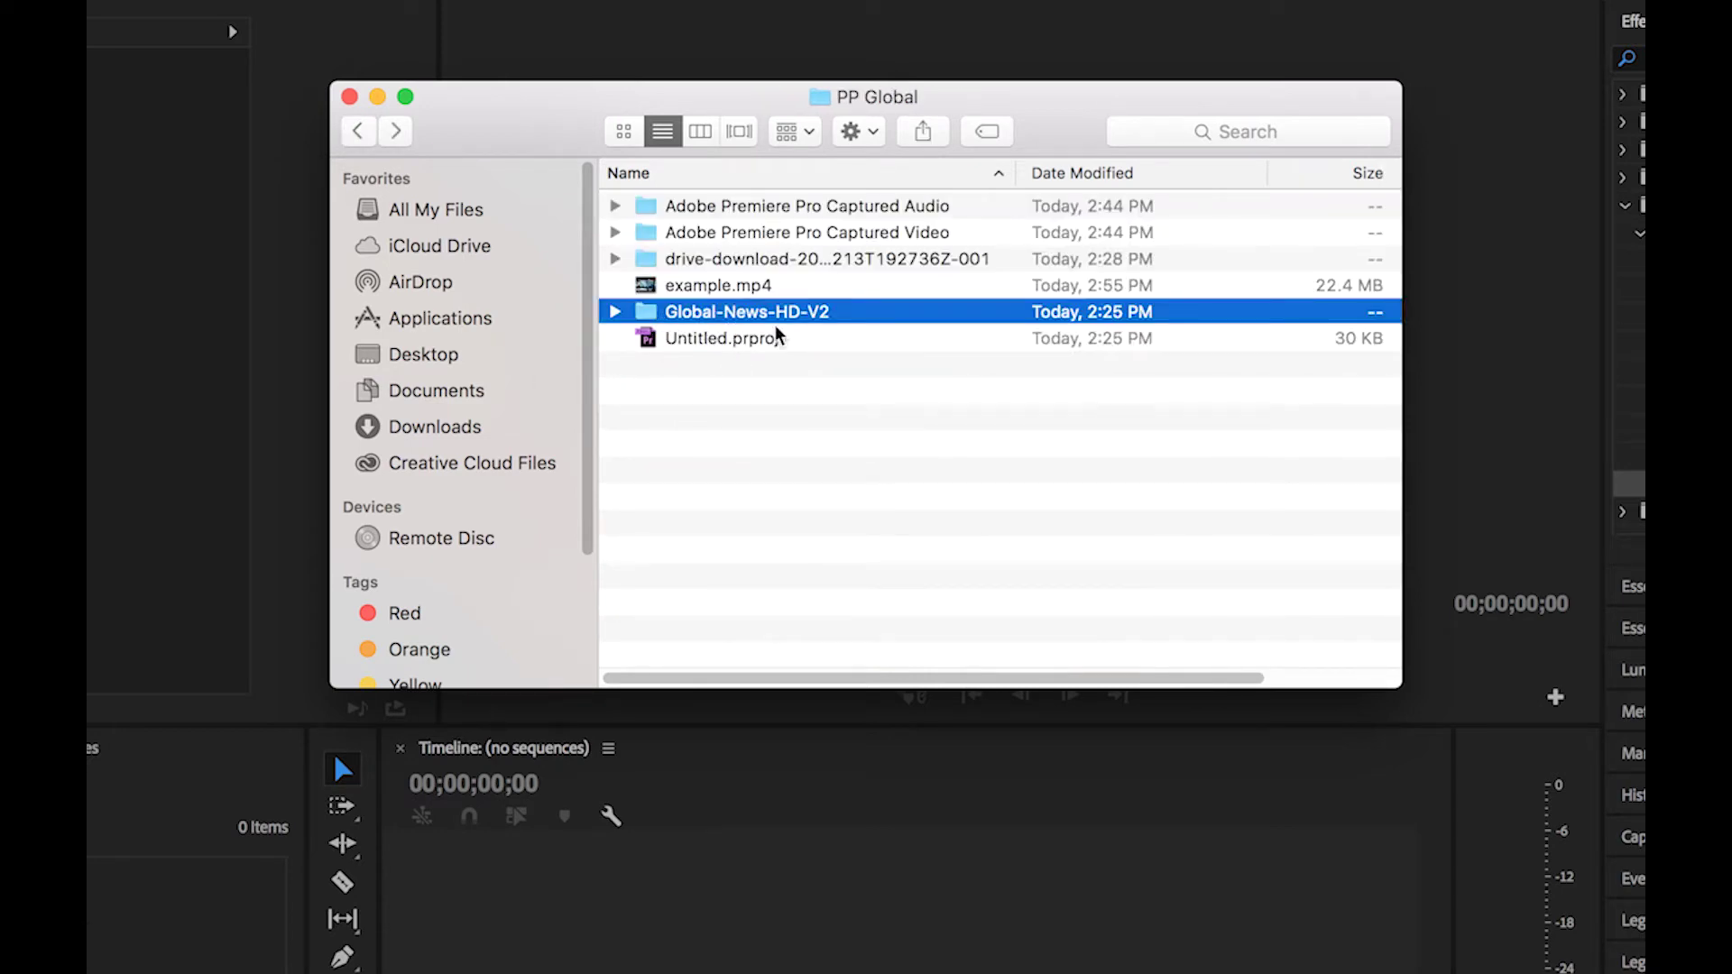
drag(661, 320, 113, 968)
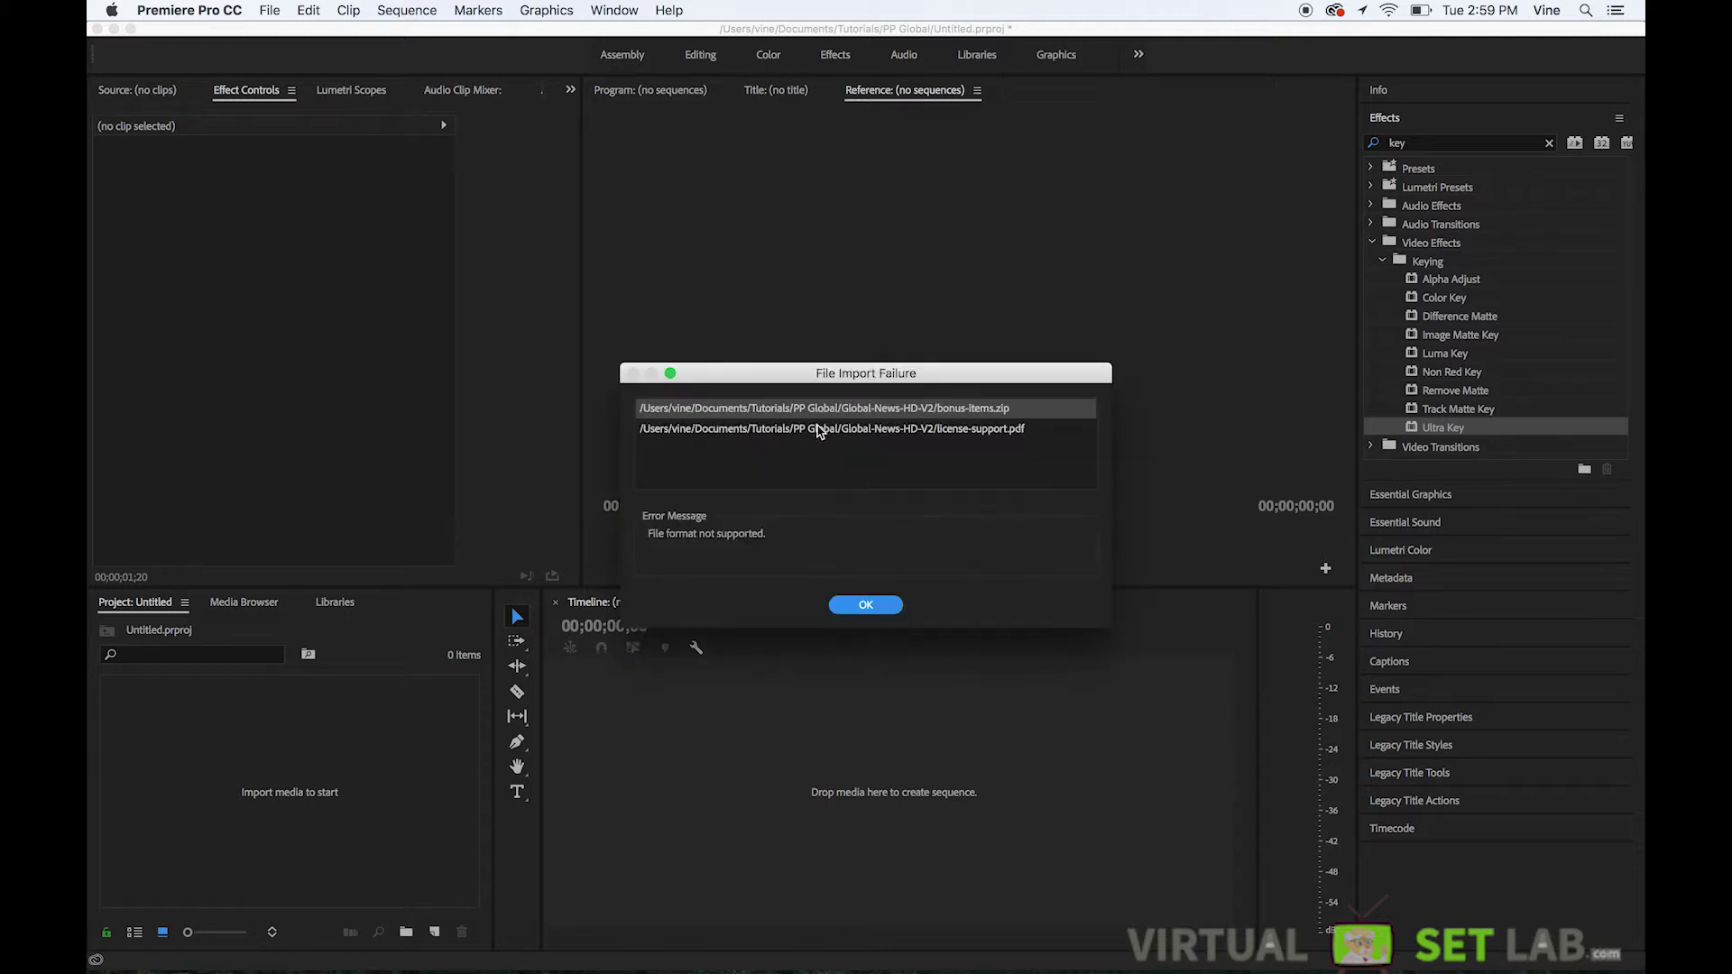
Step: Dismiss the import failure notice for bonus-items.zip and license-support.pdf
click(867, 607)
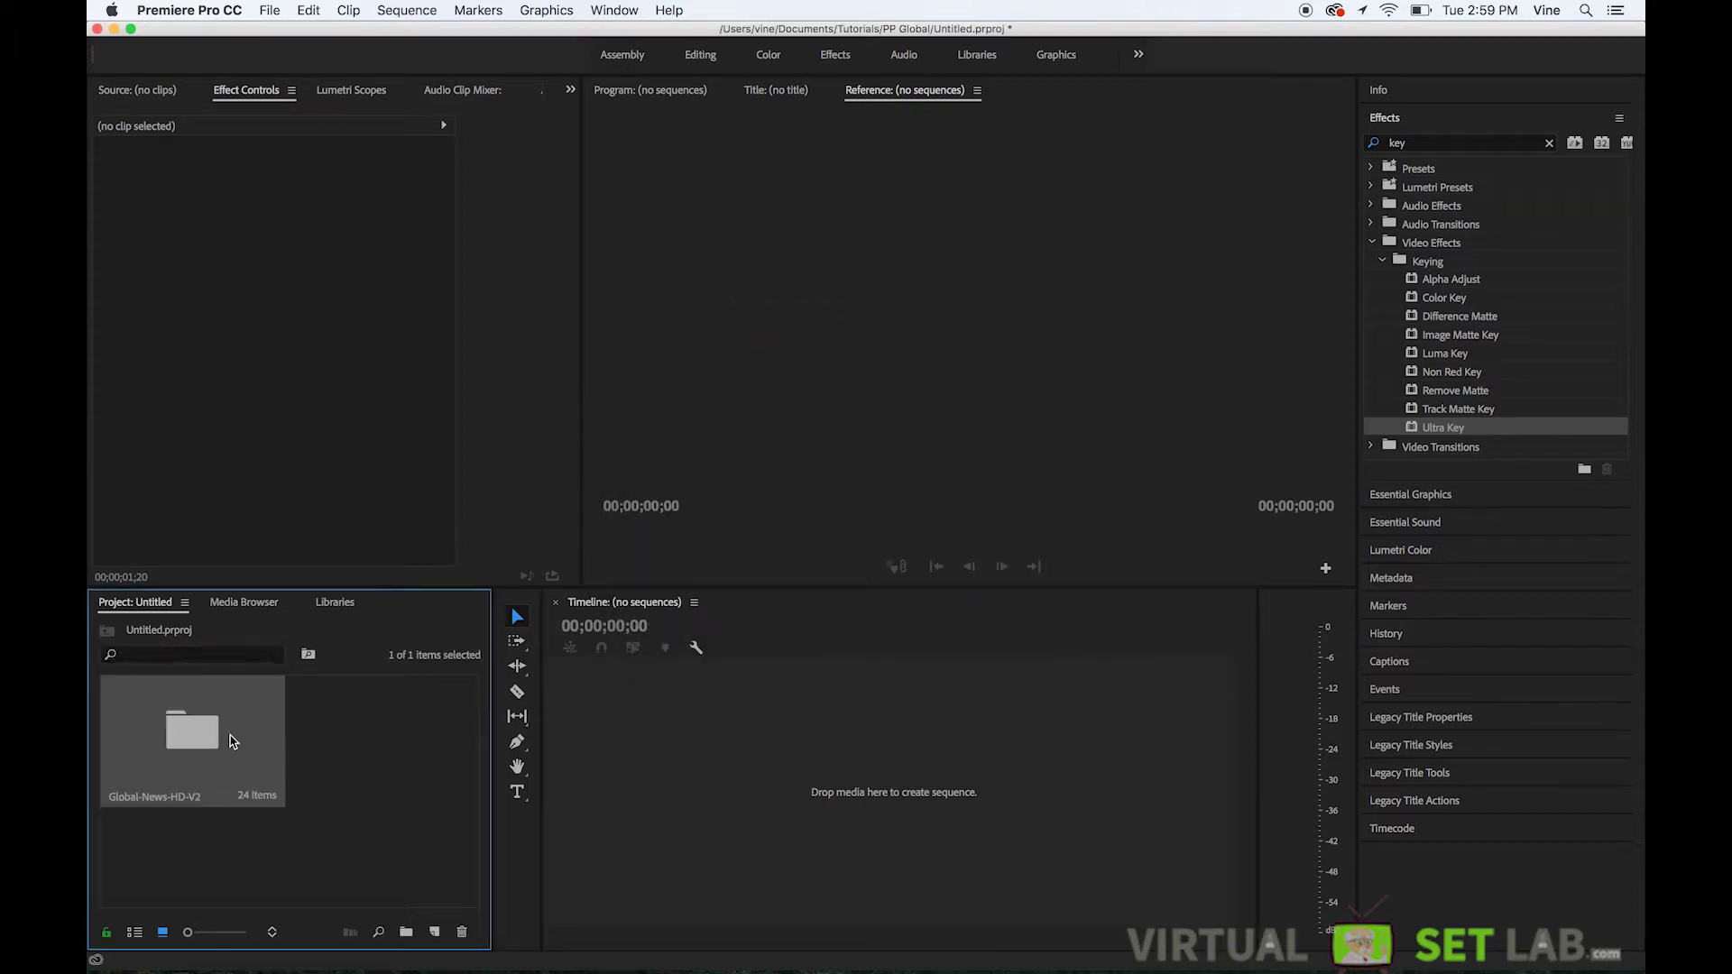
Step: Preview global-news-center-a.mp4 and center-noWords.mp4 from the Global-News-HD-V2 bin in the Source monitor
double_click(231, 741)
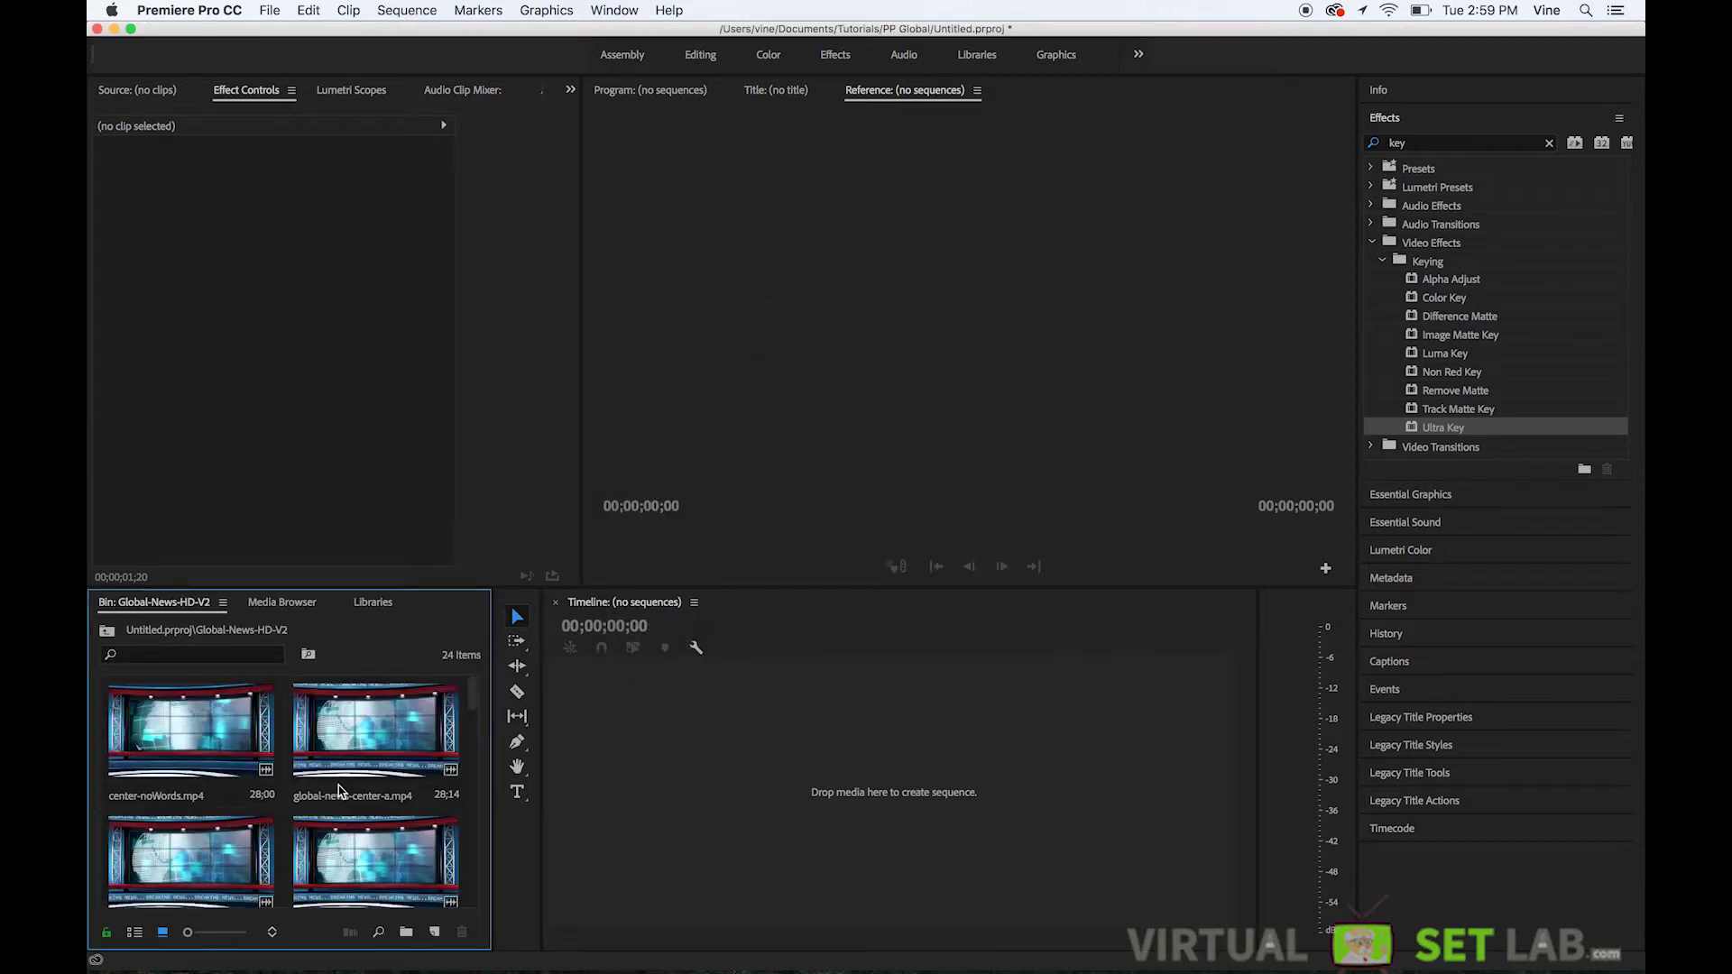
scroll(339, 792, down, 3)
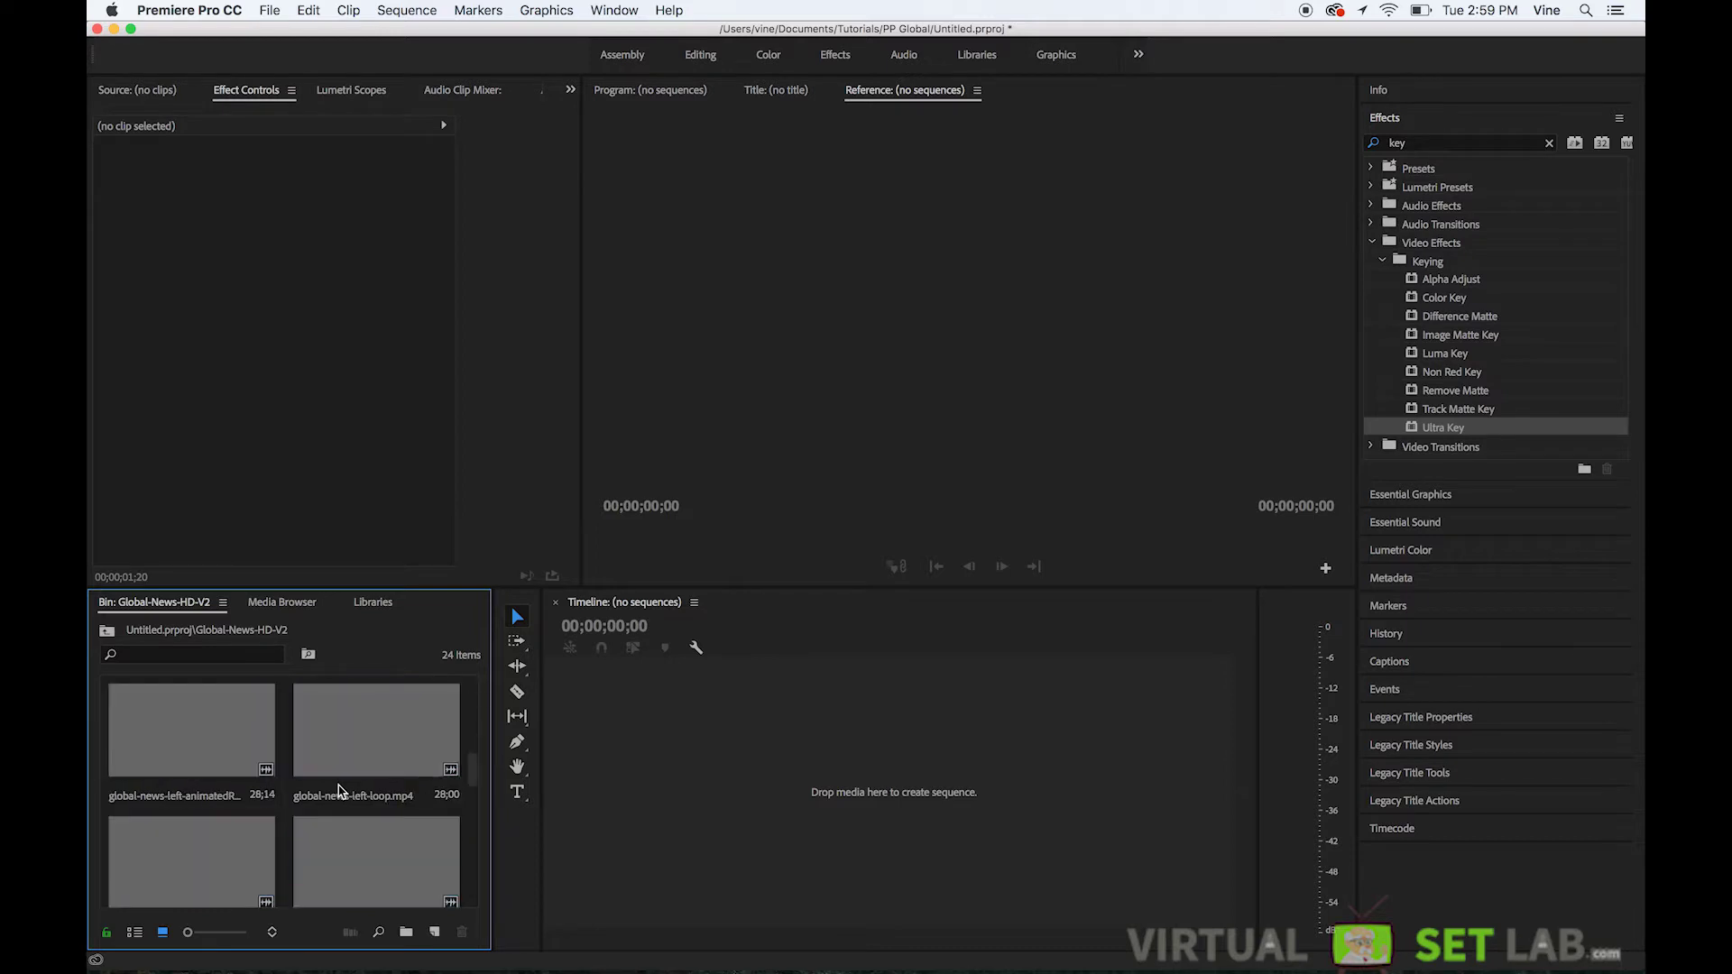
scroll(340, 791, up, 3)
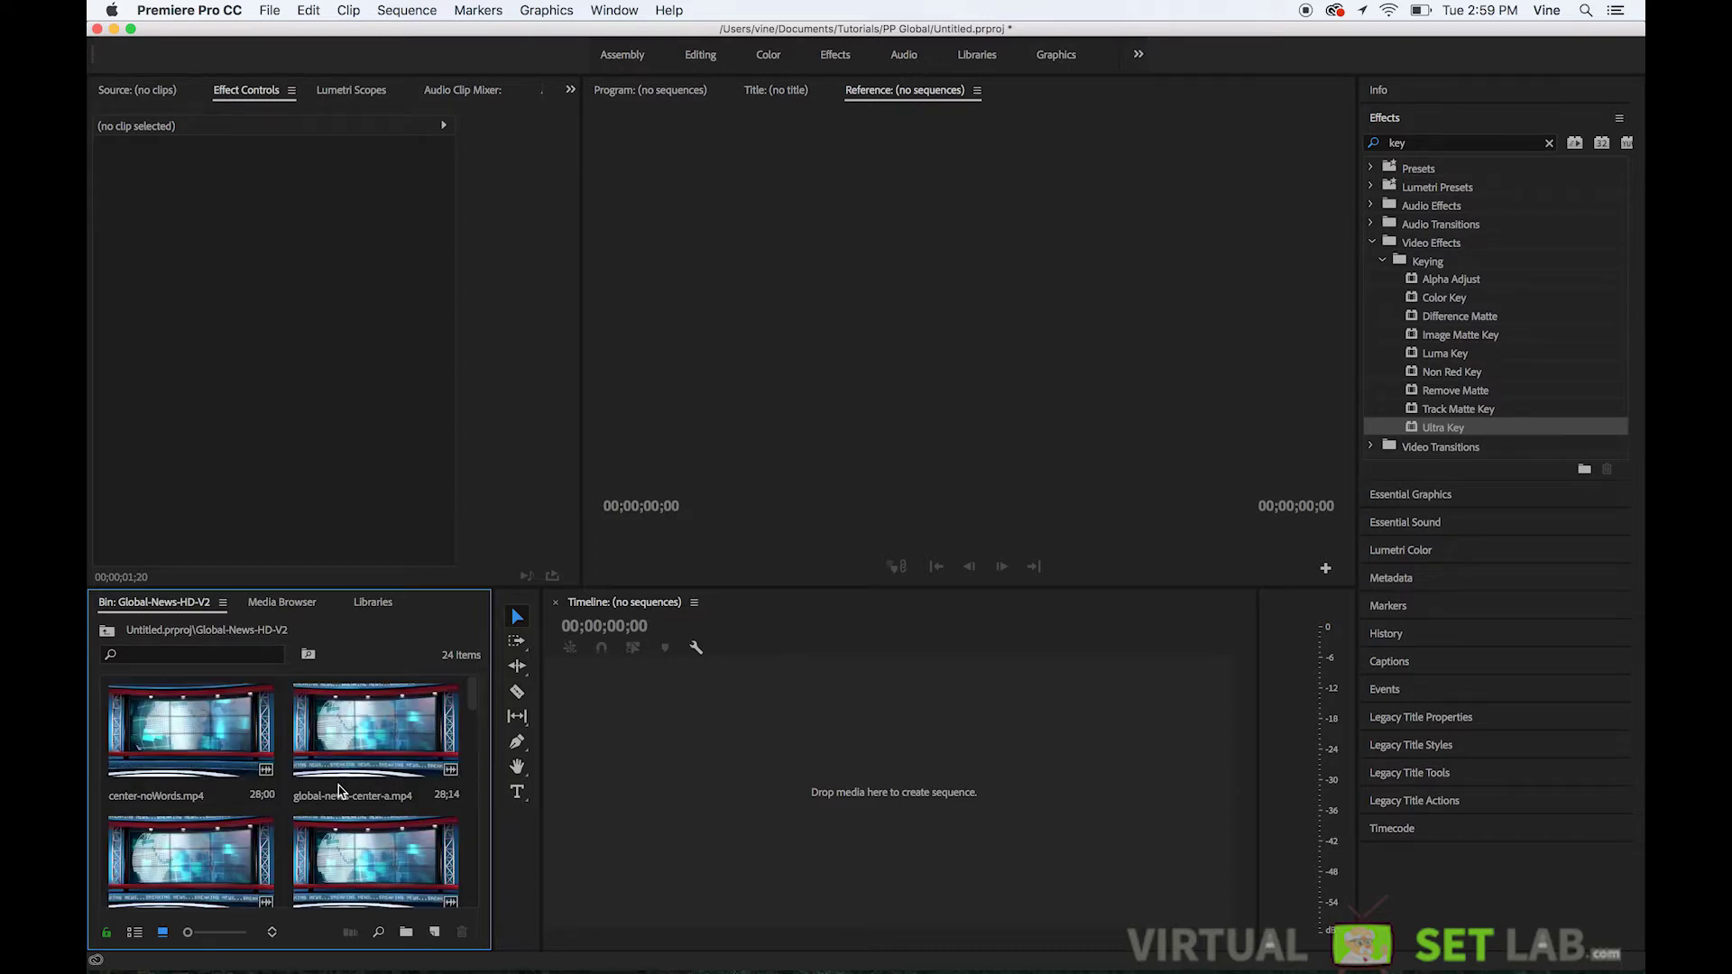
double_click(374, 740)
key(super+s)
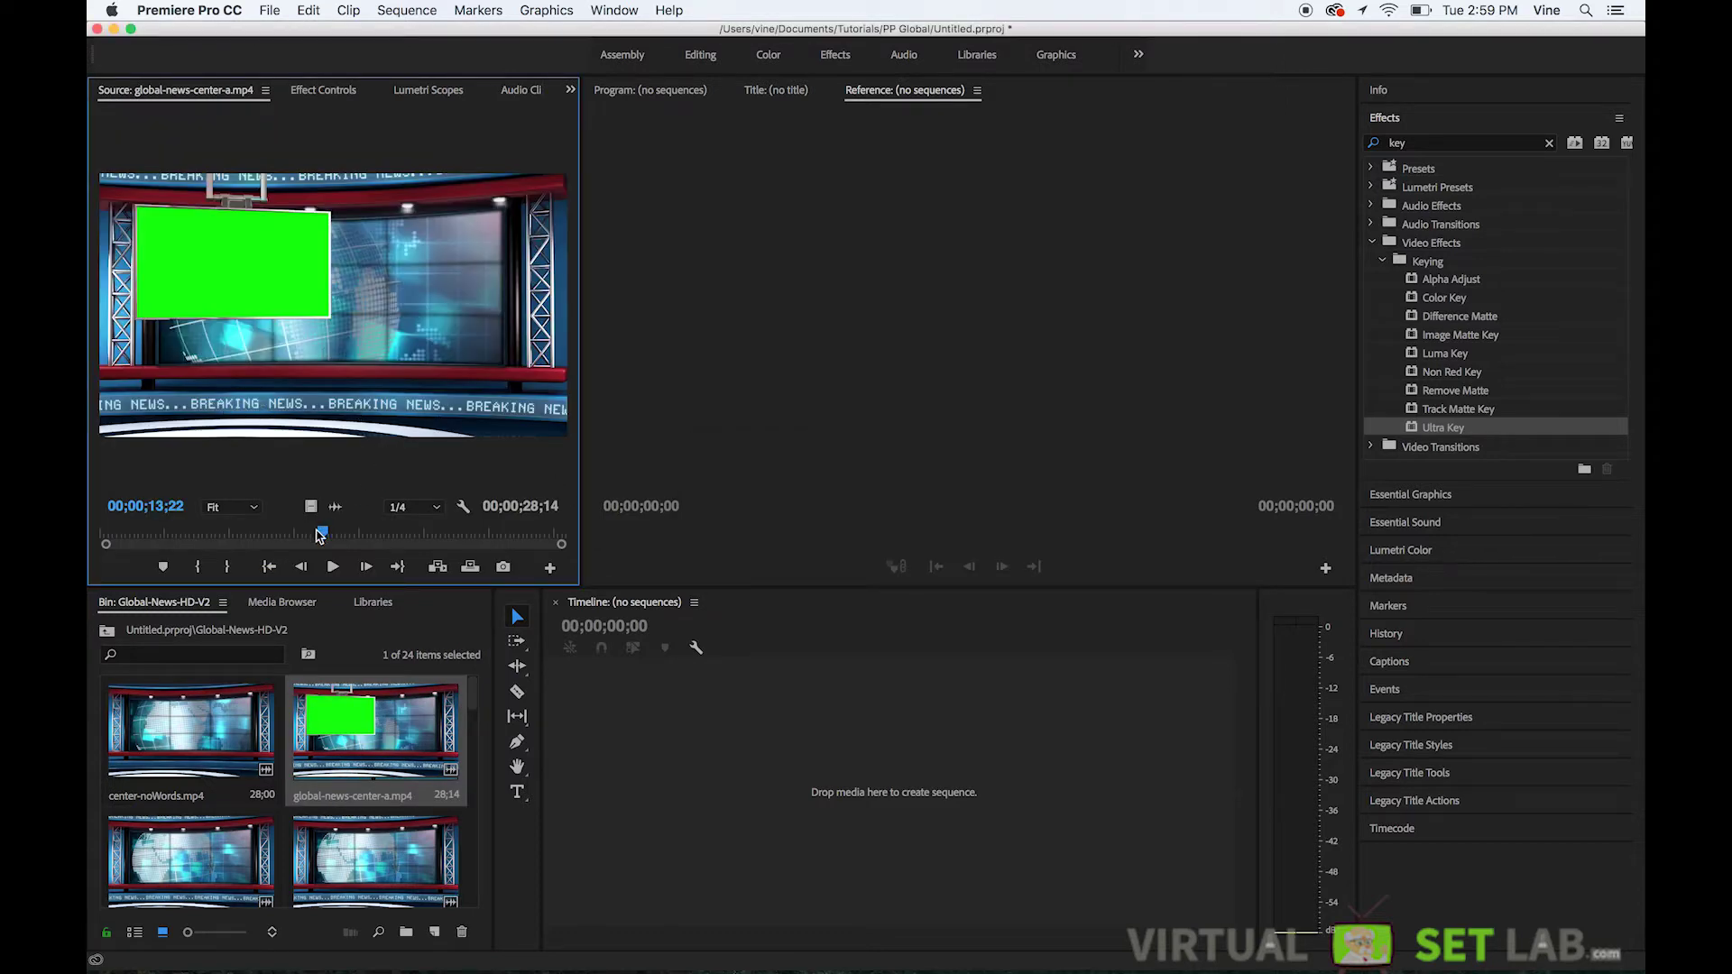
drag(322, 532, 194, 534)
key(space)
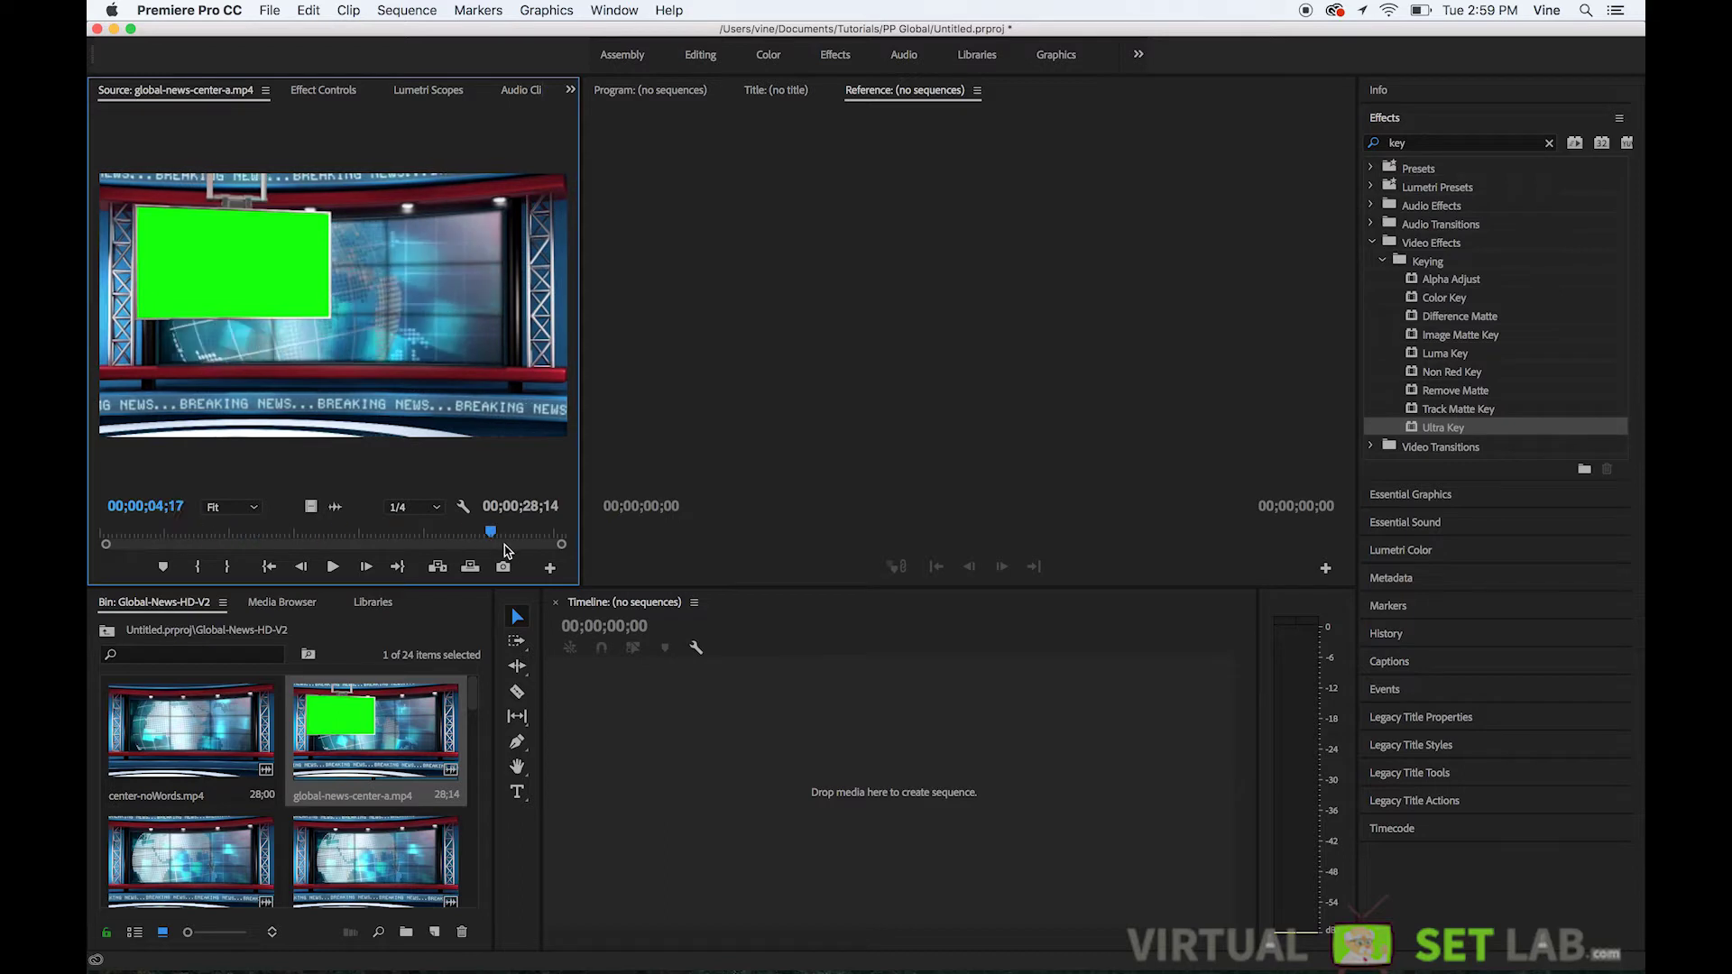
double_click(206, 738)
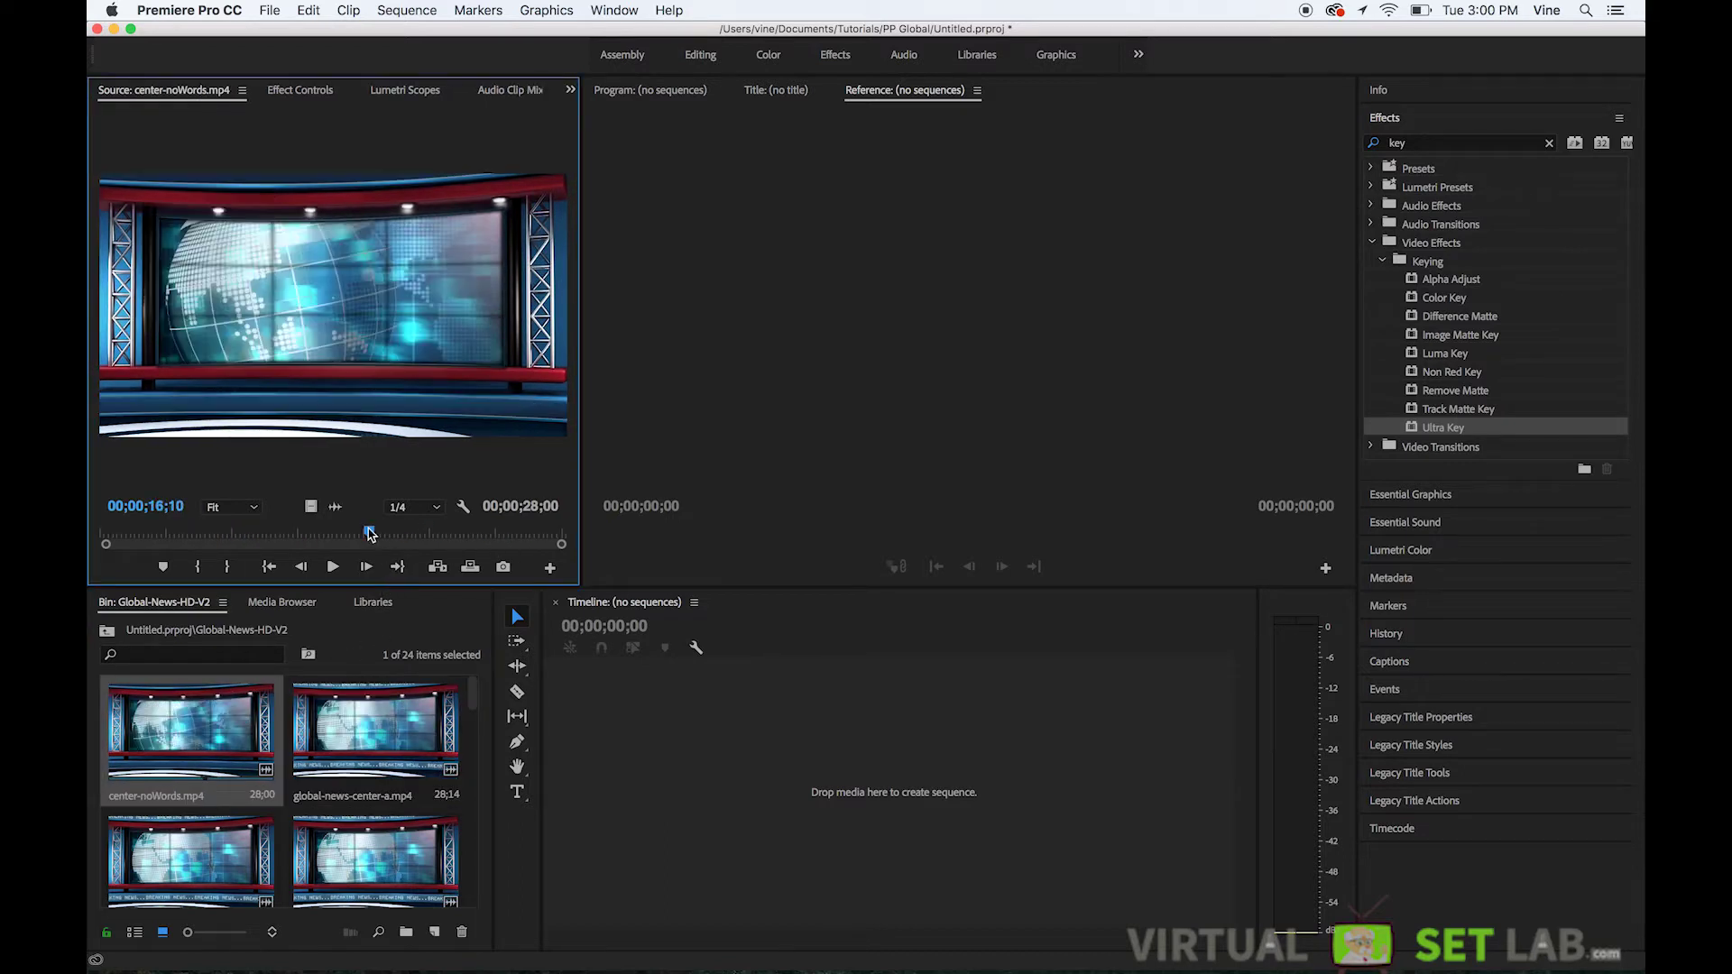
drag(369, 534, 175, 533)
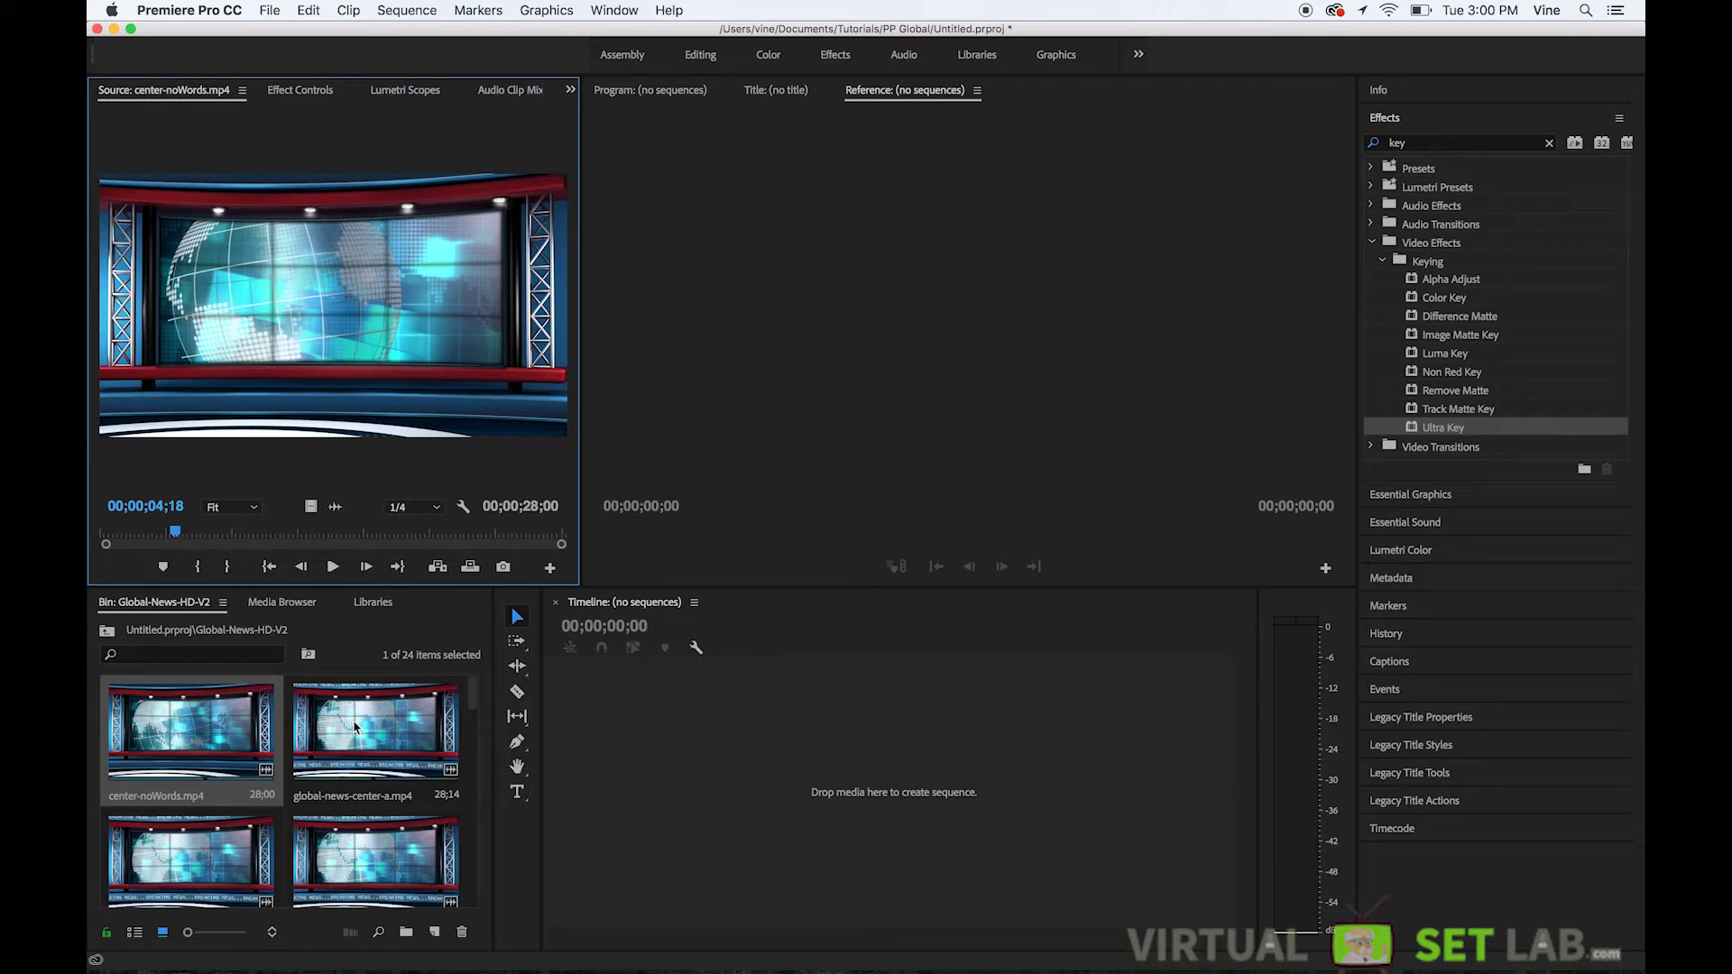
Step: Create a center-noWords sequence from the studio clip, then return to the project root
click(222, 729)
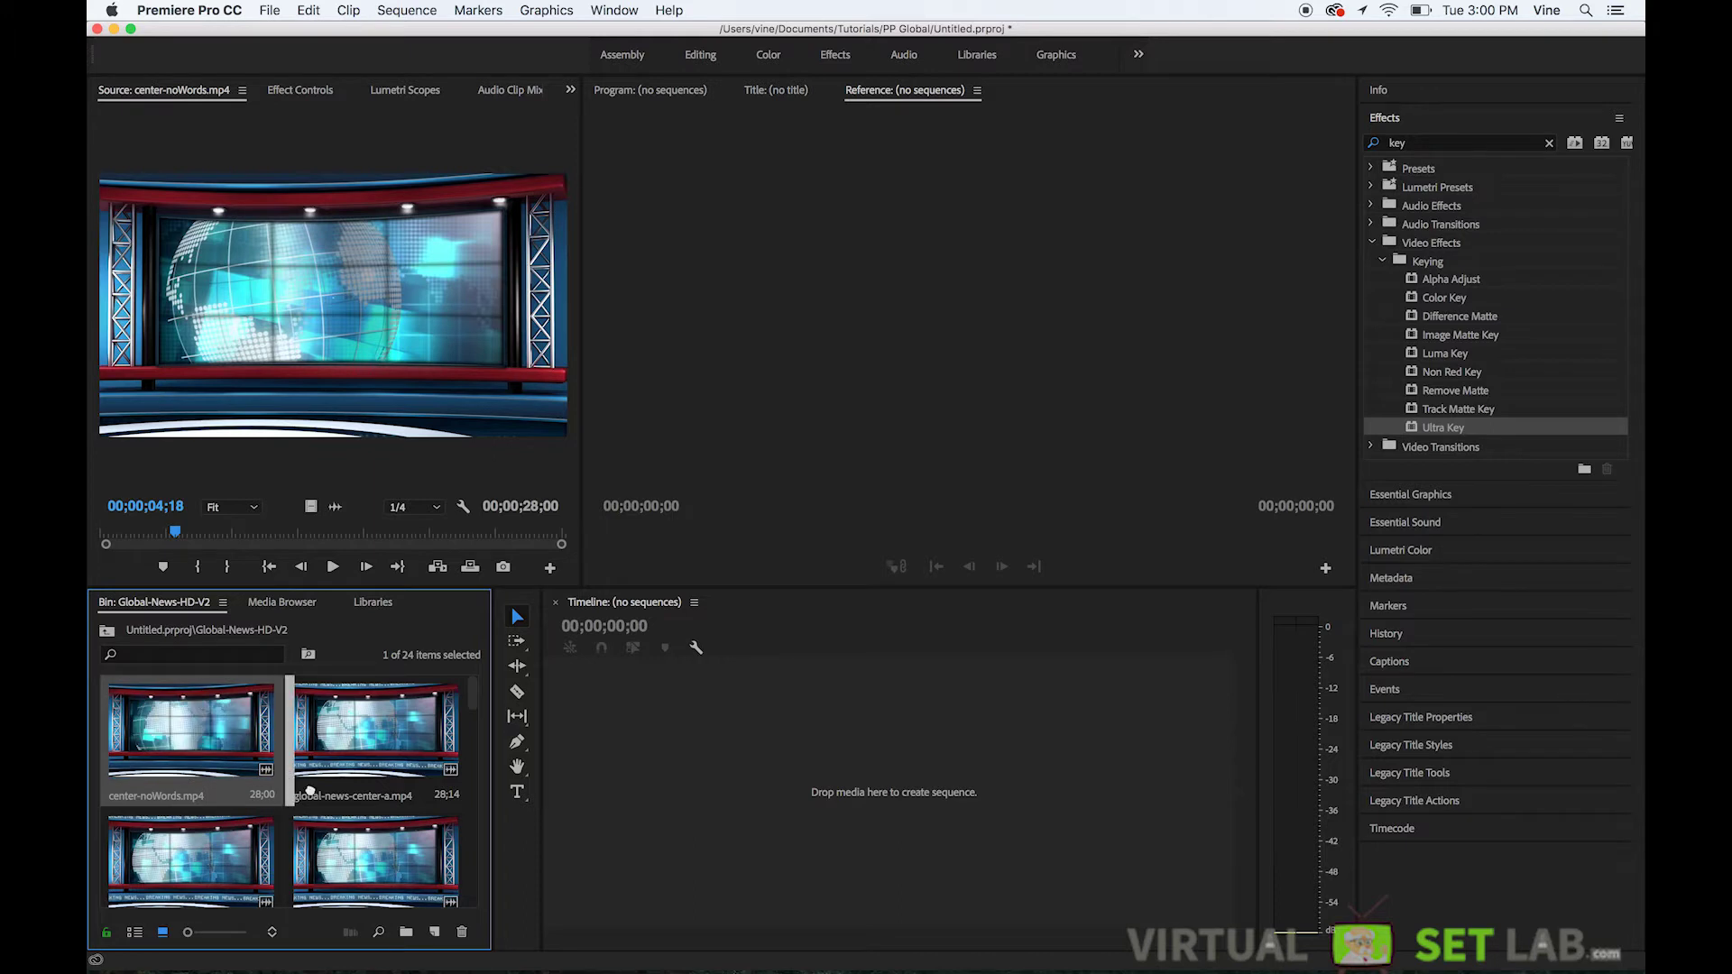
scroll(379, 866, down, 2)
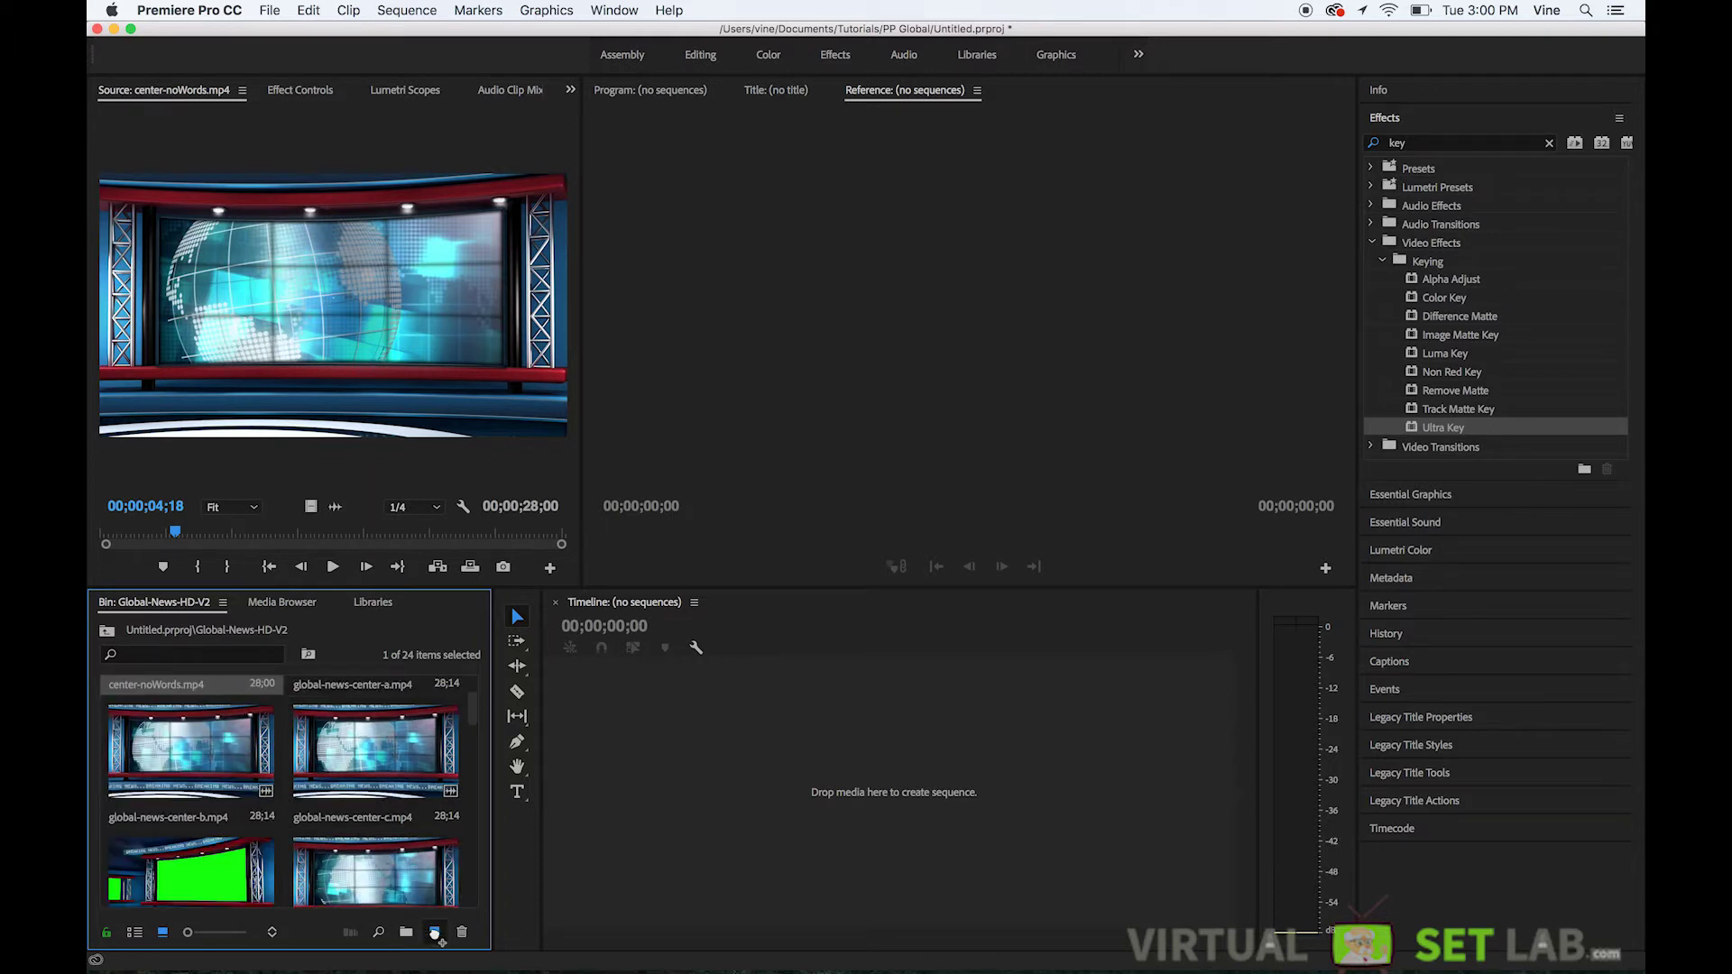
drag(437, 934, 438, 935)
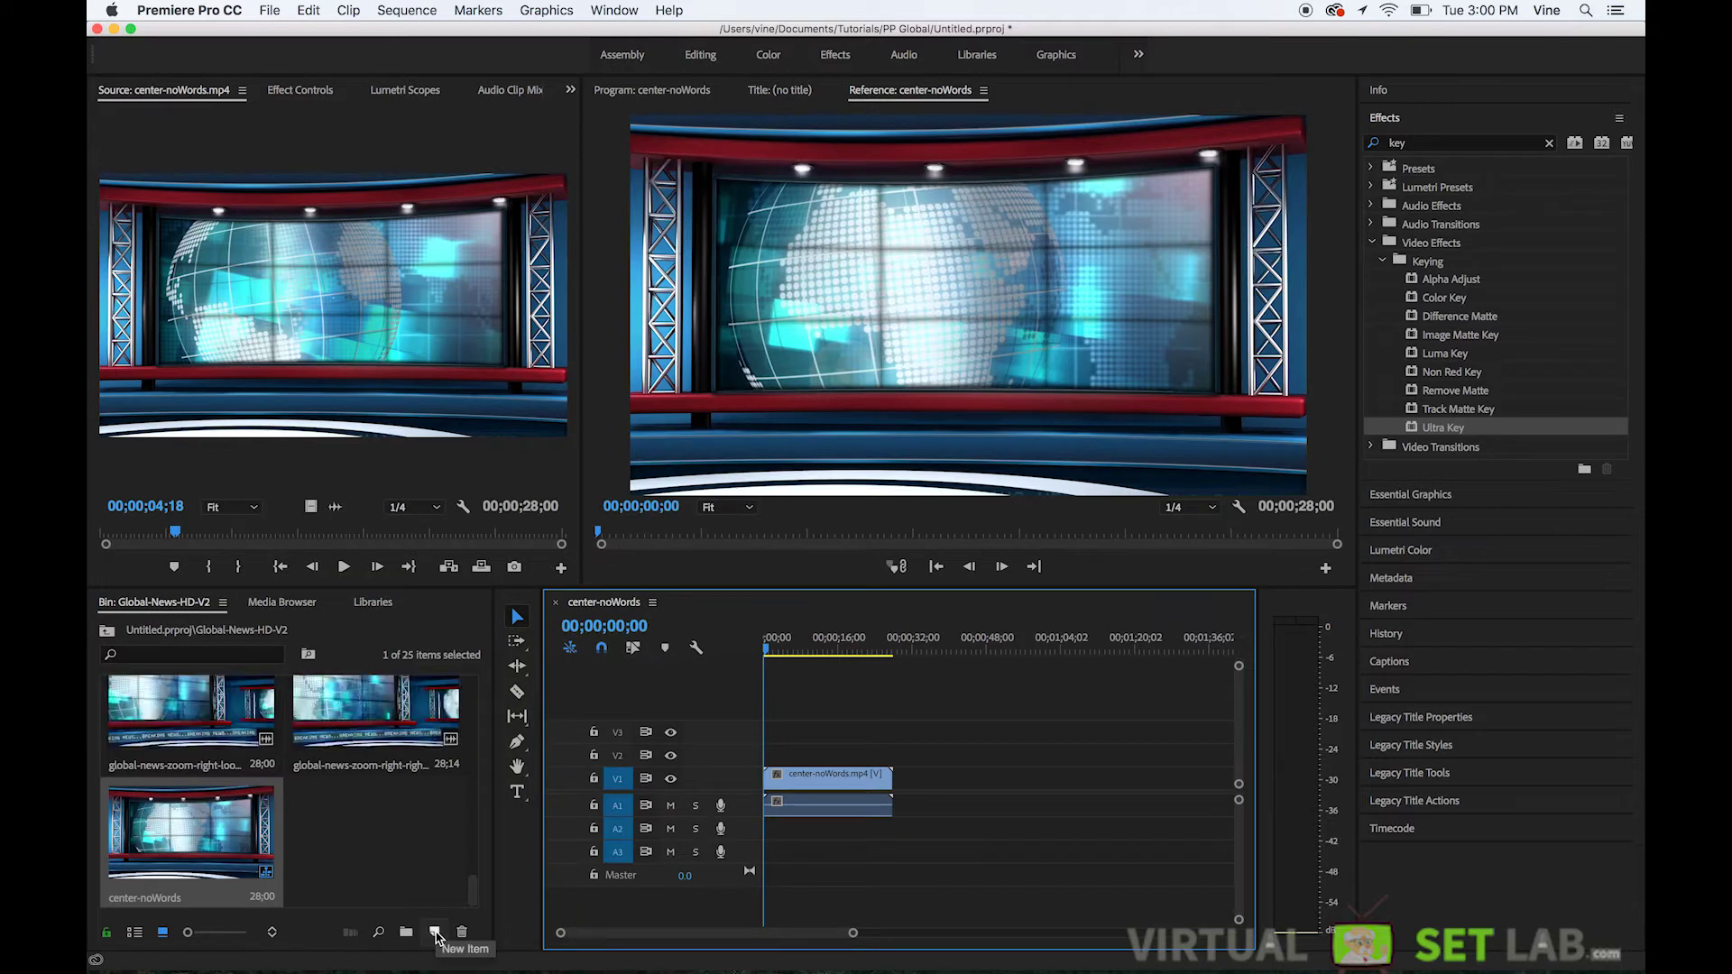
drag(806, 657, 765, 656)
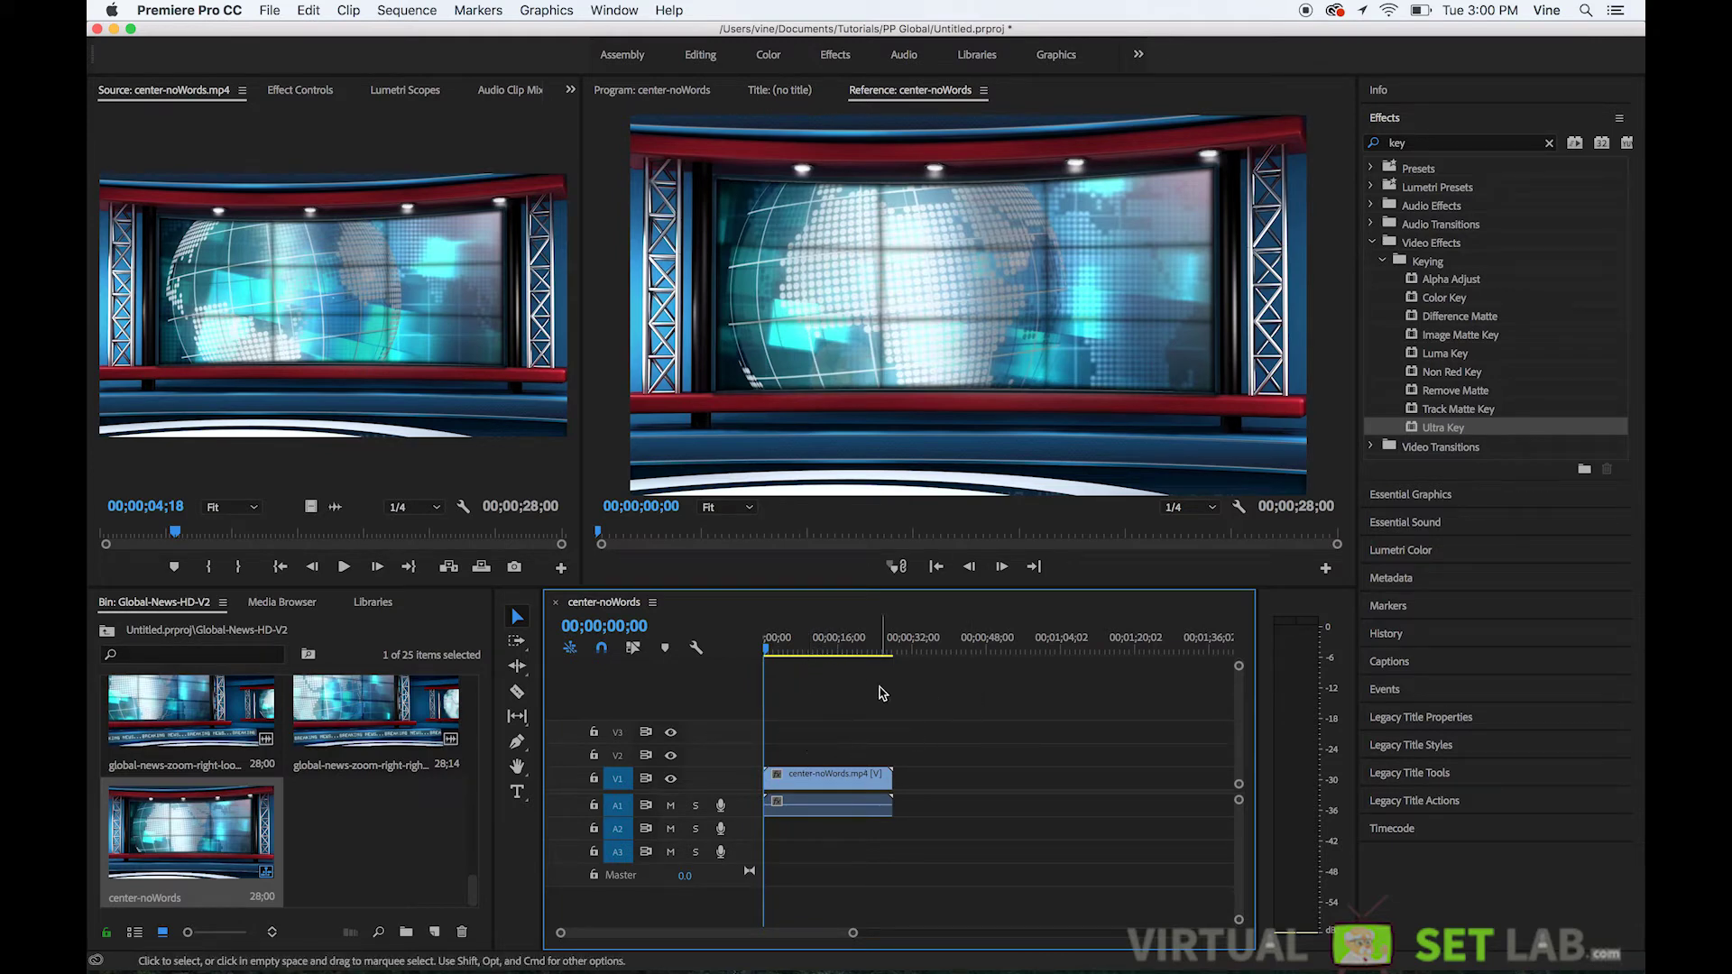
click(108, 631)
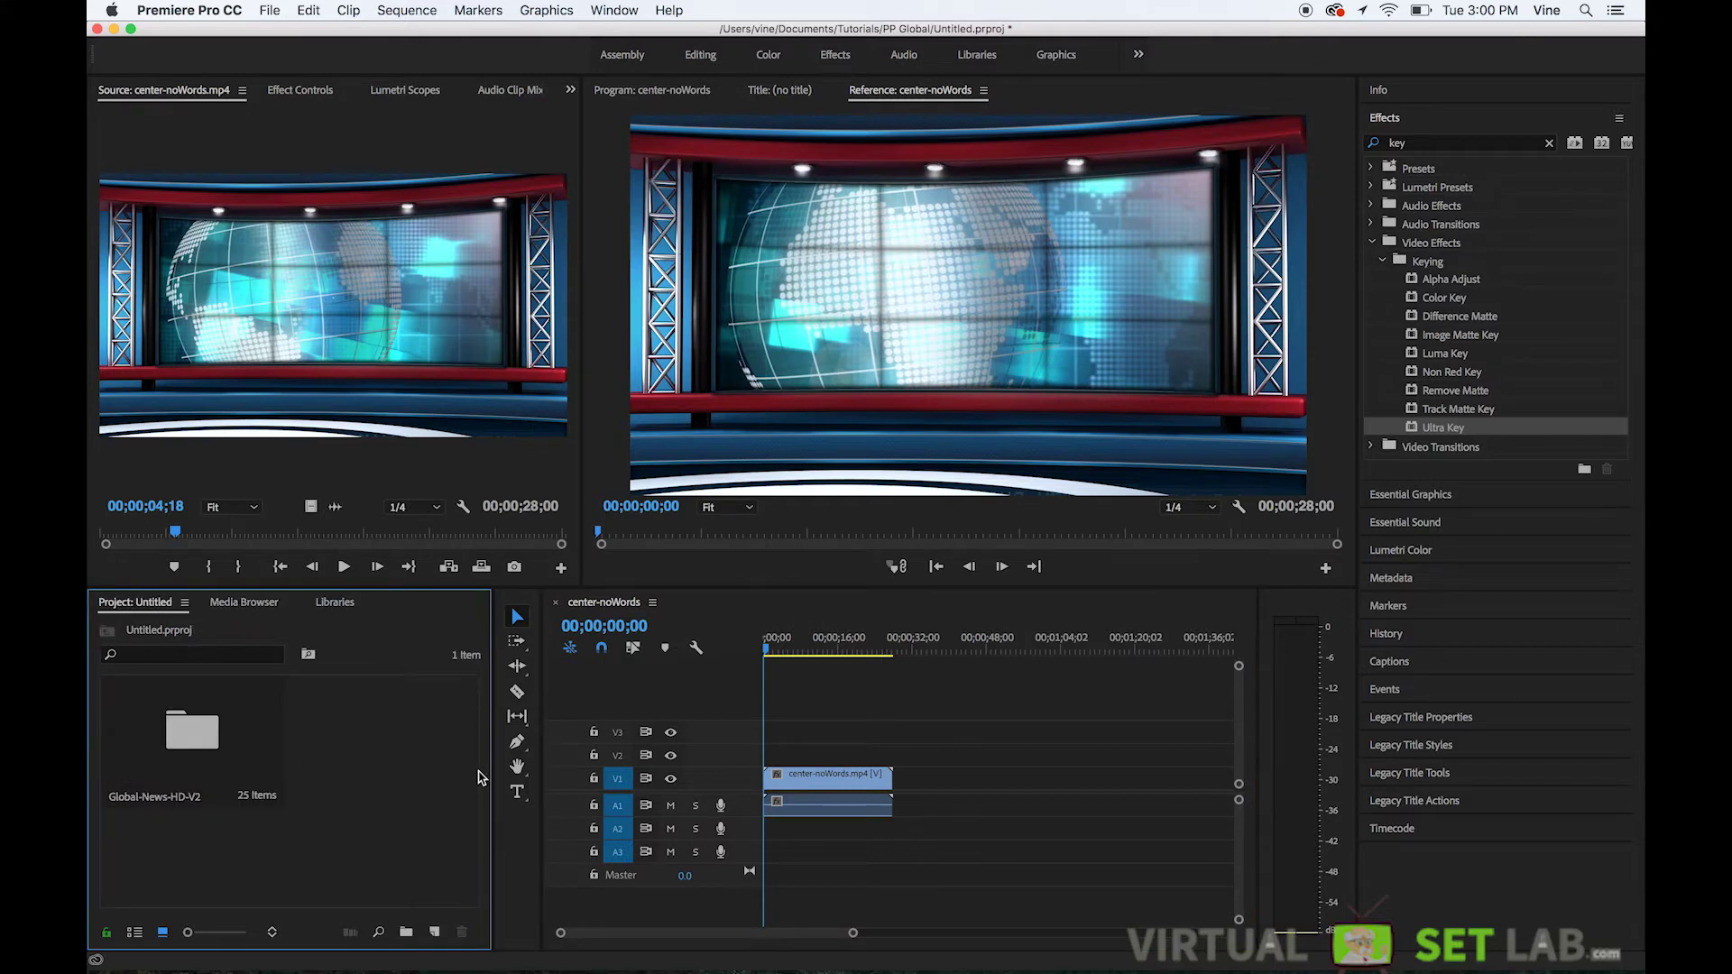
Step: Drag the three green-screen videos from the drive-download folder into the Project panel
key(super+Tab)
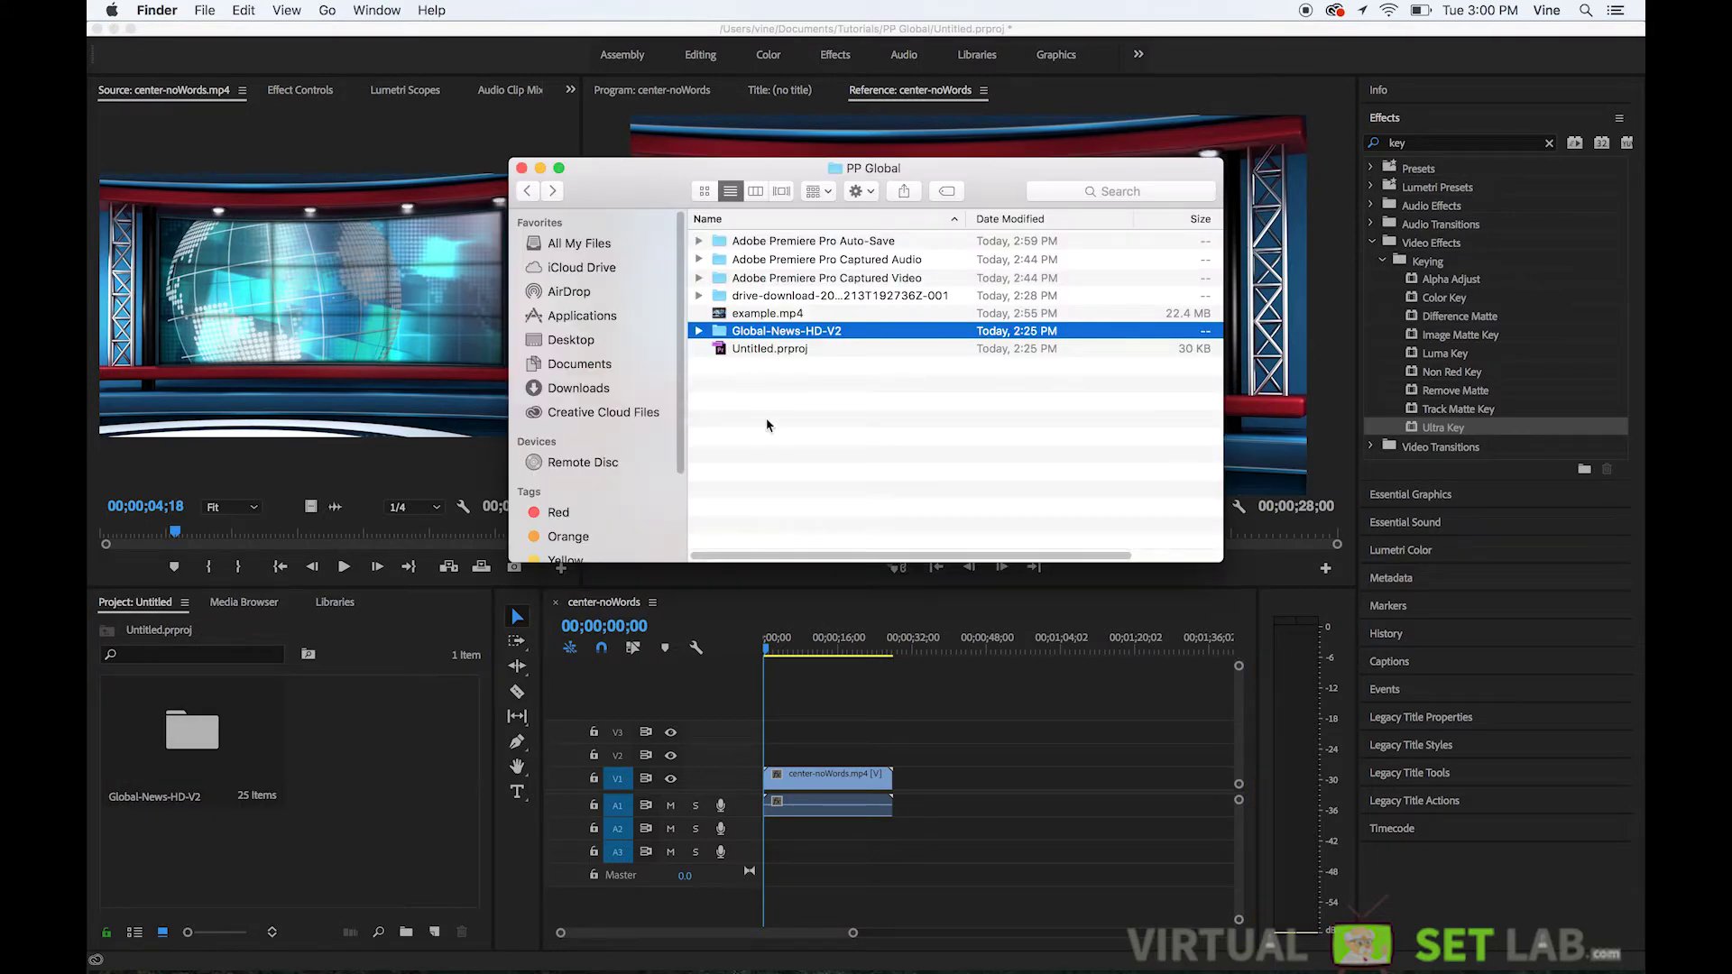
double_click(761, 297)
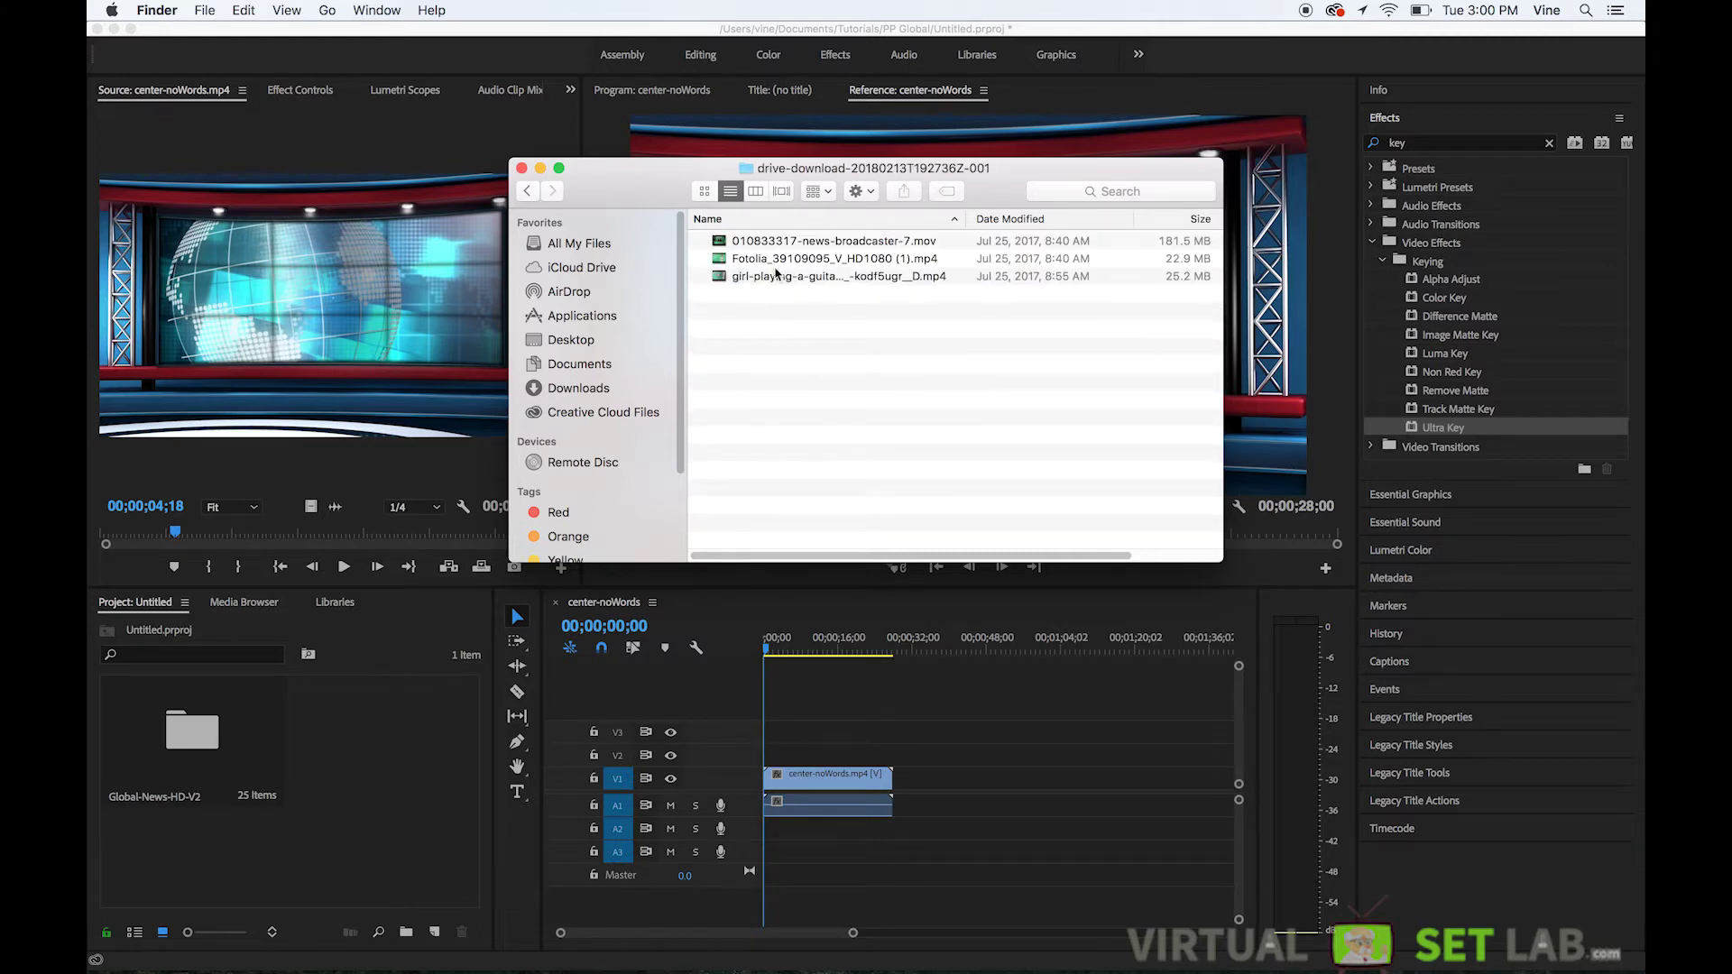
drag(823, 368, 778, 238)
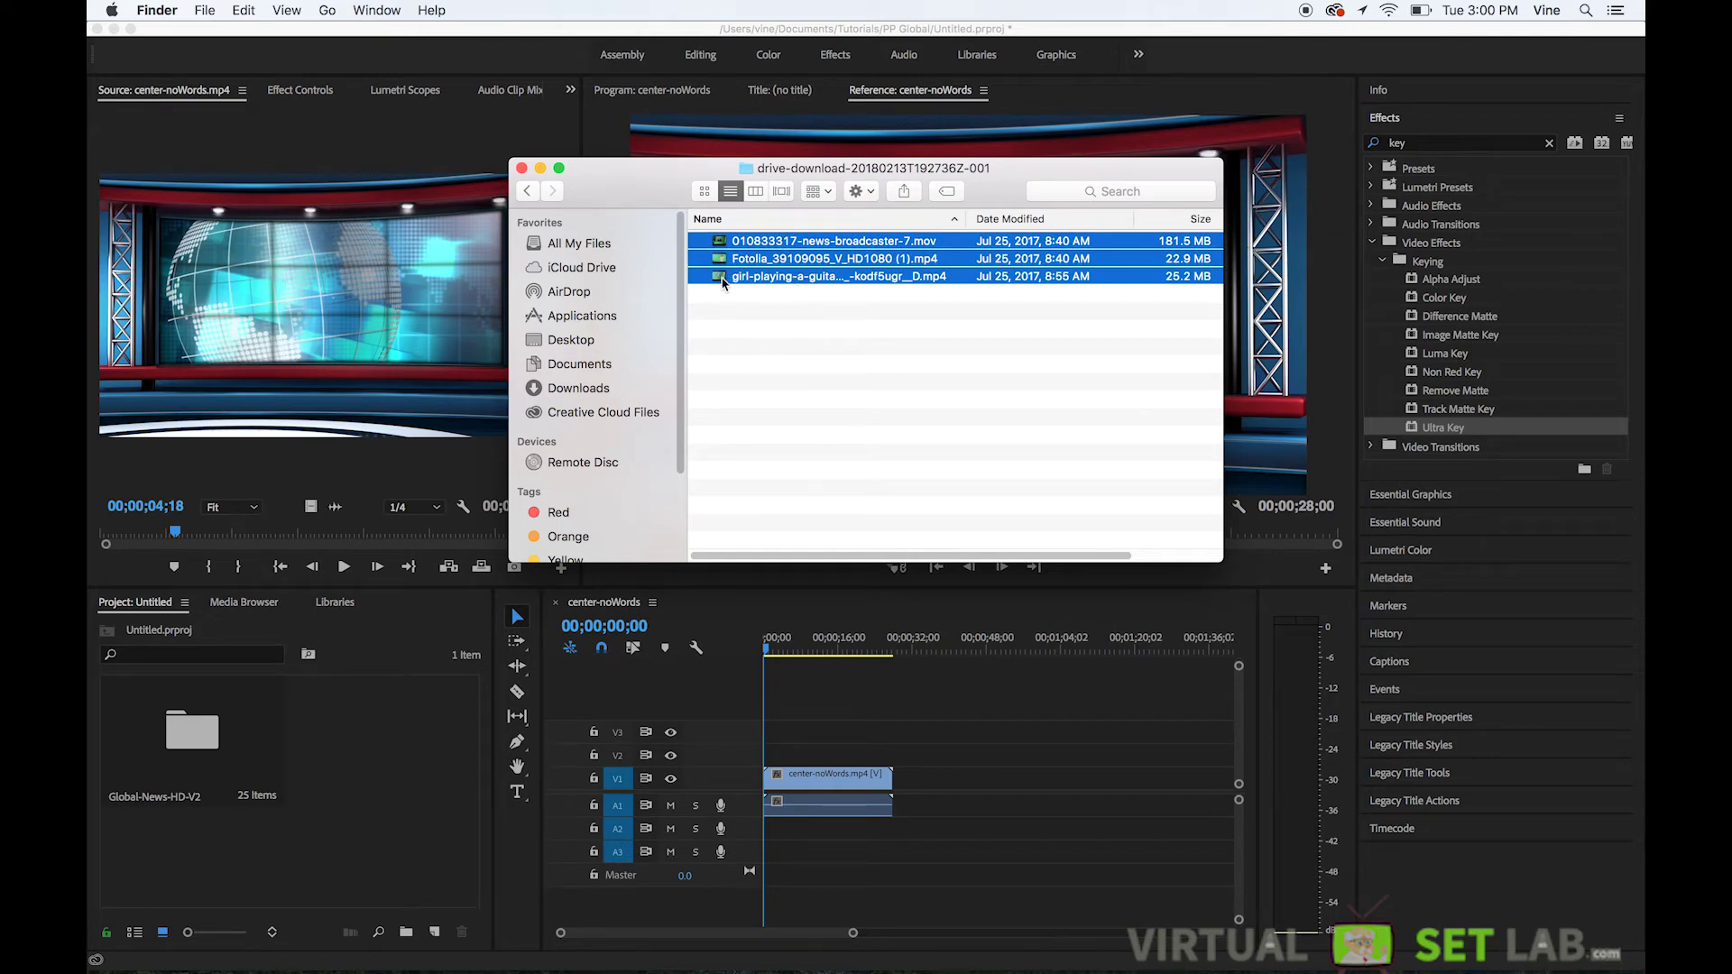
drag(723, 283, 405, 742)
click(426, 784)
drag(719, 273, 351, 857)
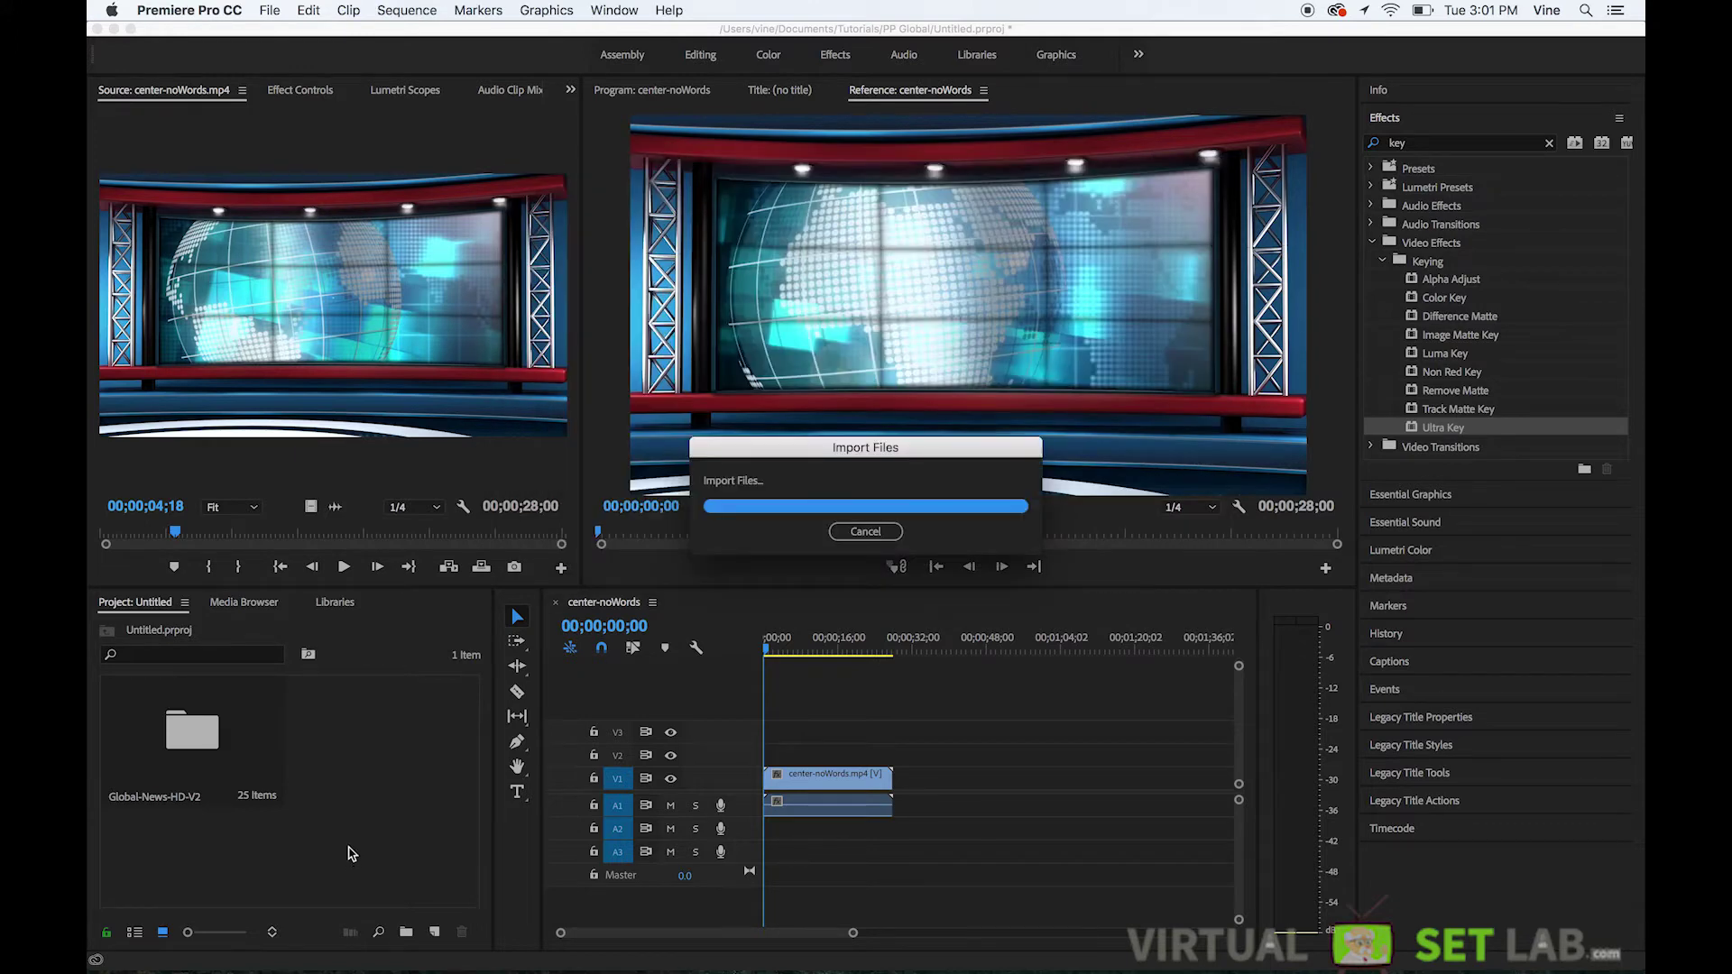
click(352, 853)
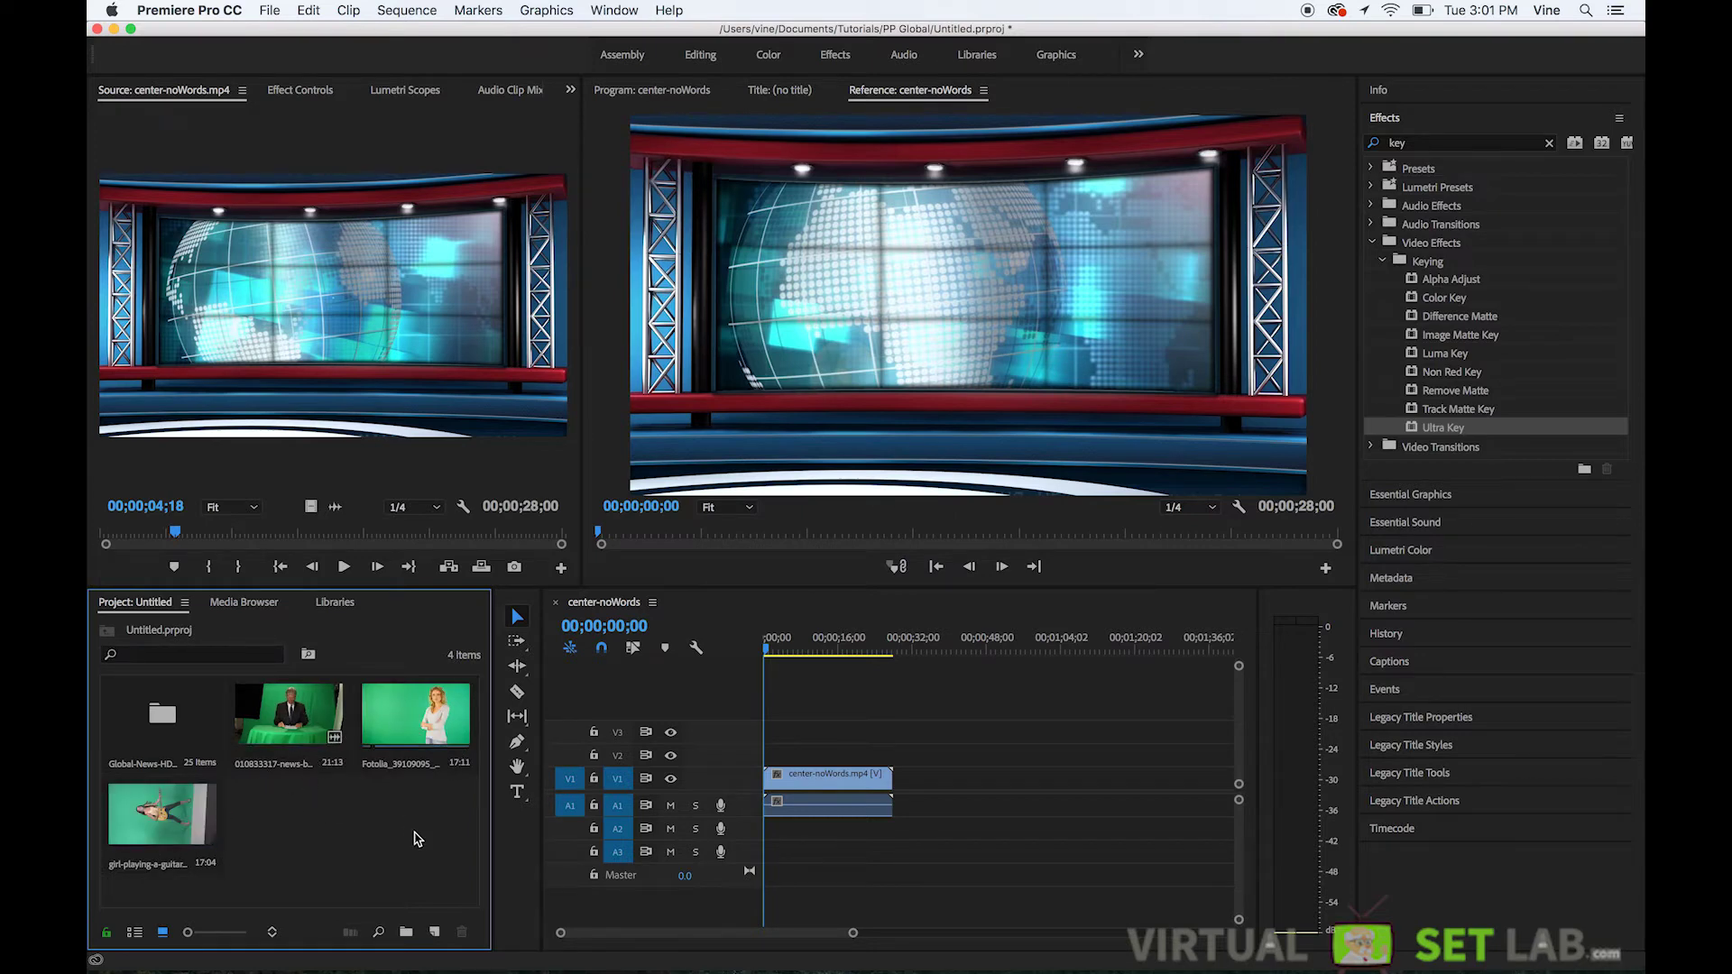
Step: Preview the guitar-player clip and drop it on V2 at the sequence start
click(223, 868)
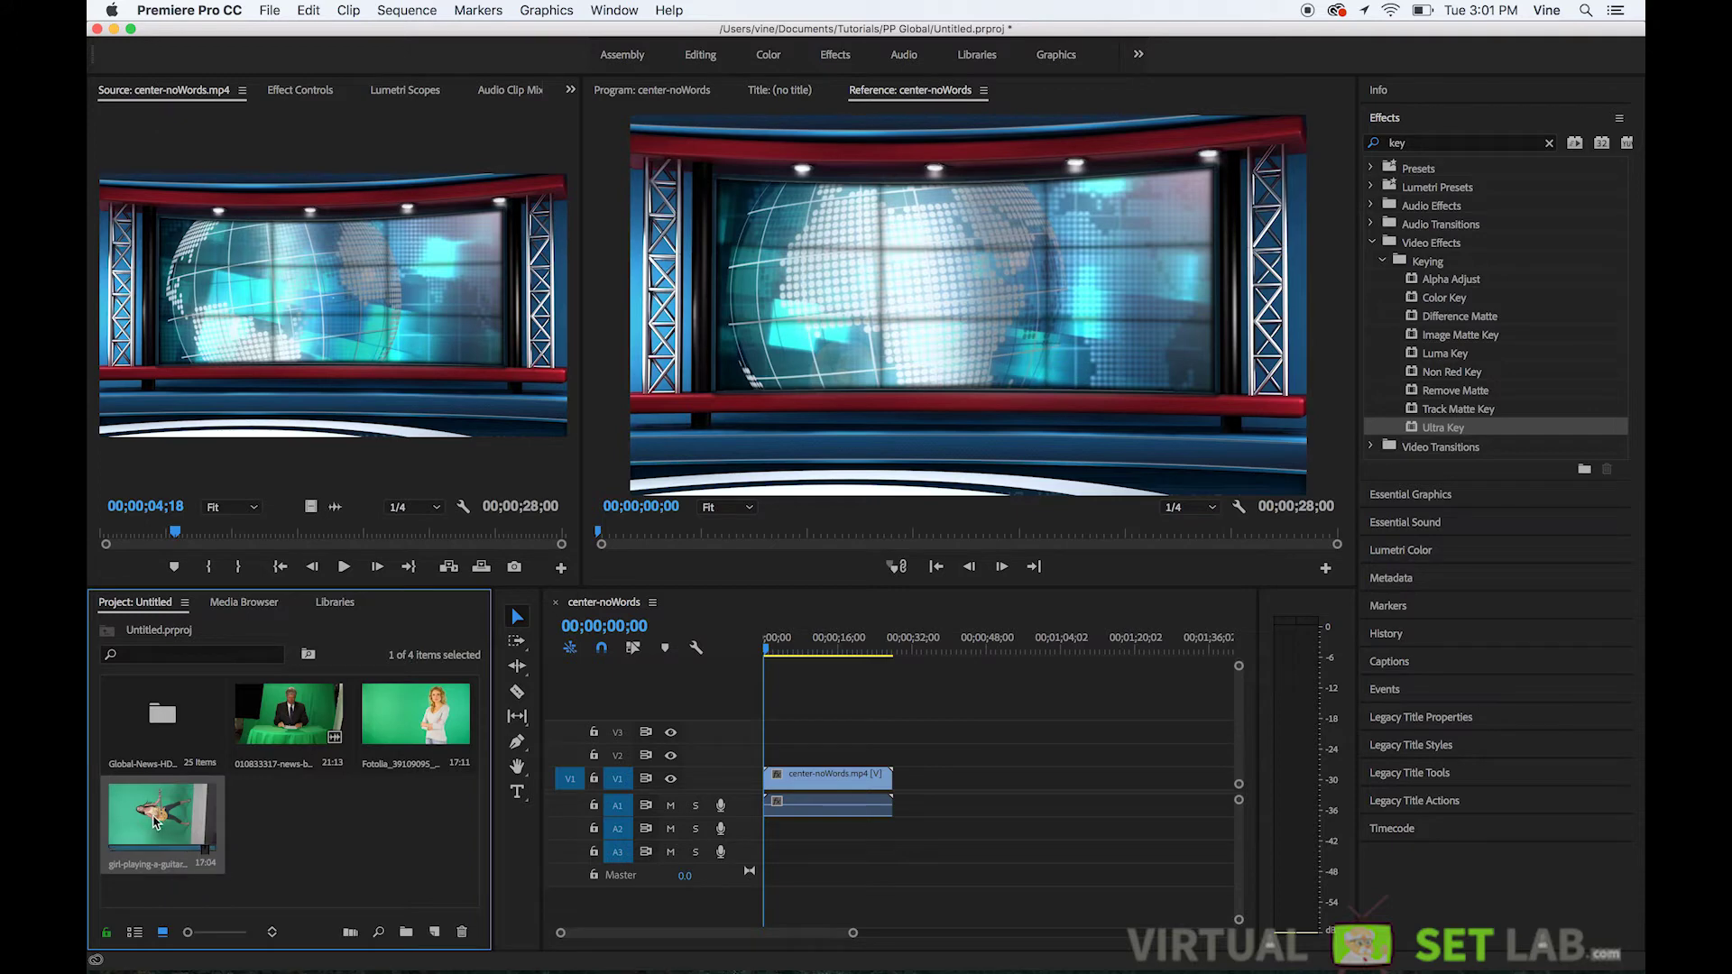
double_click(171, 817)
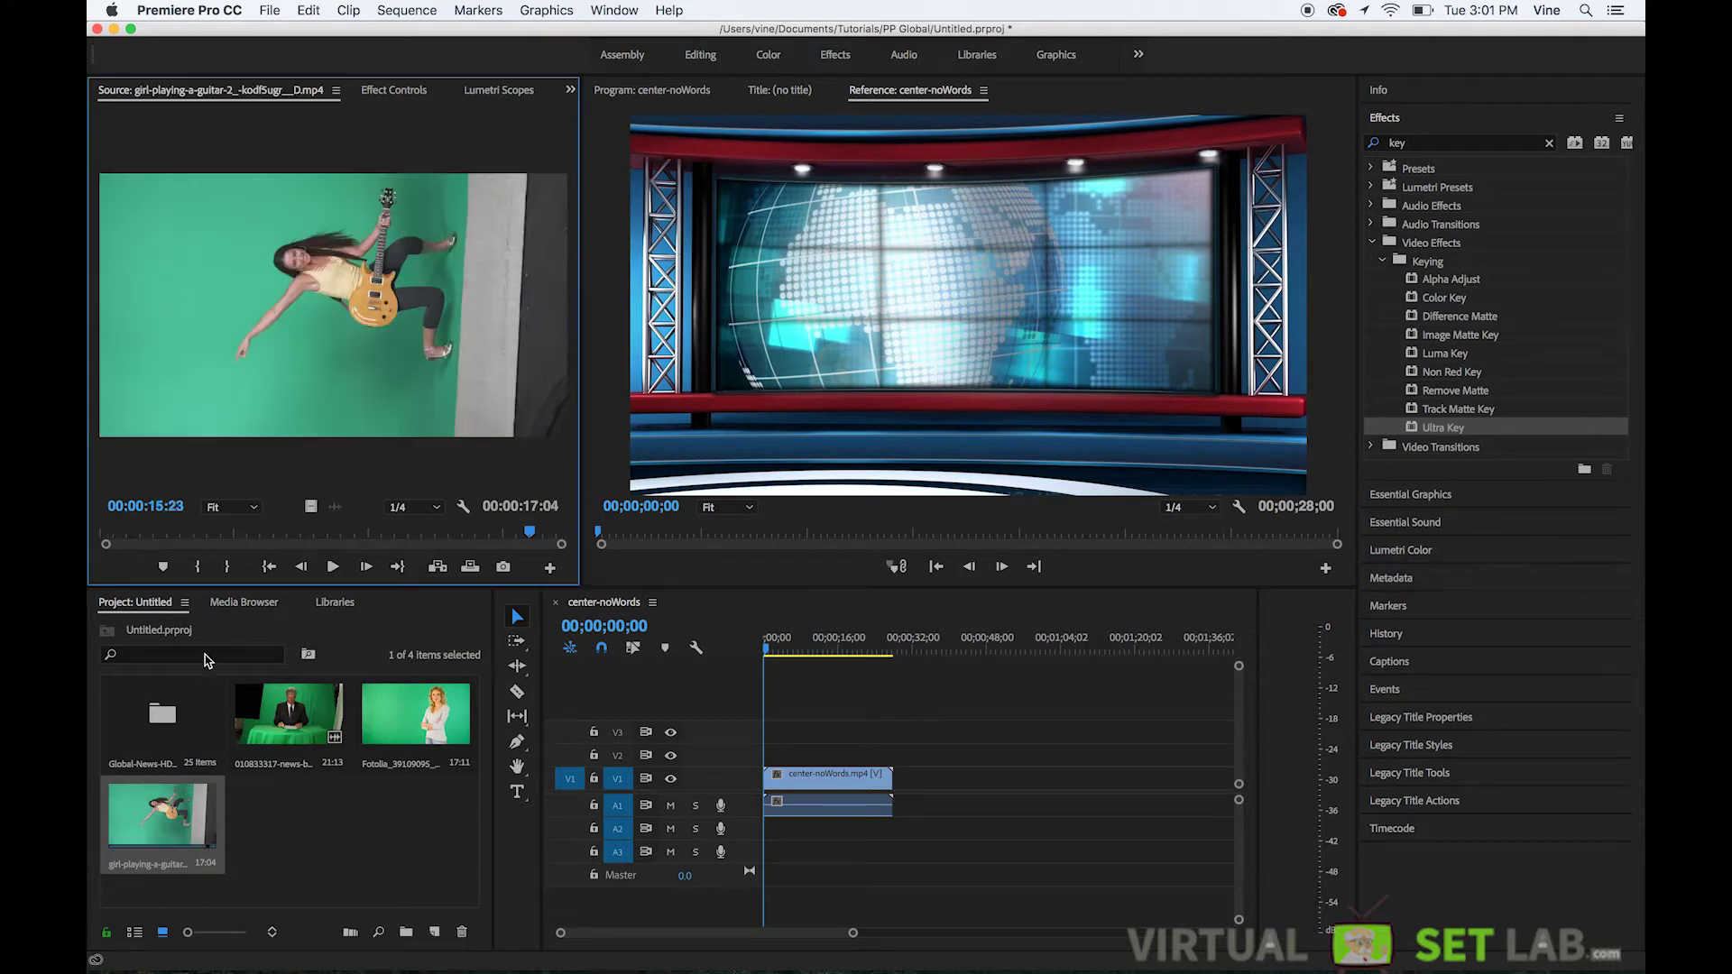
drag(242, 539, 288, 552)
drag(196, 814, 819, 742)
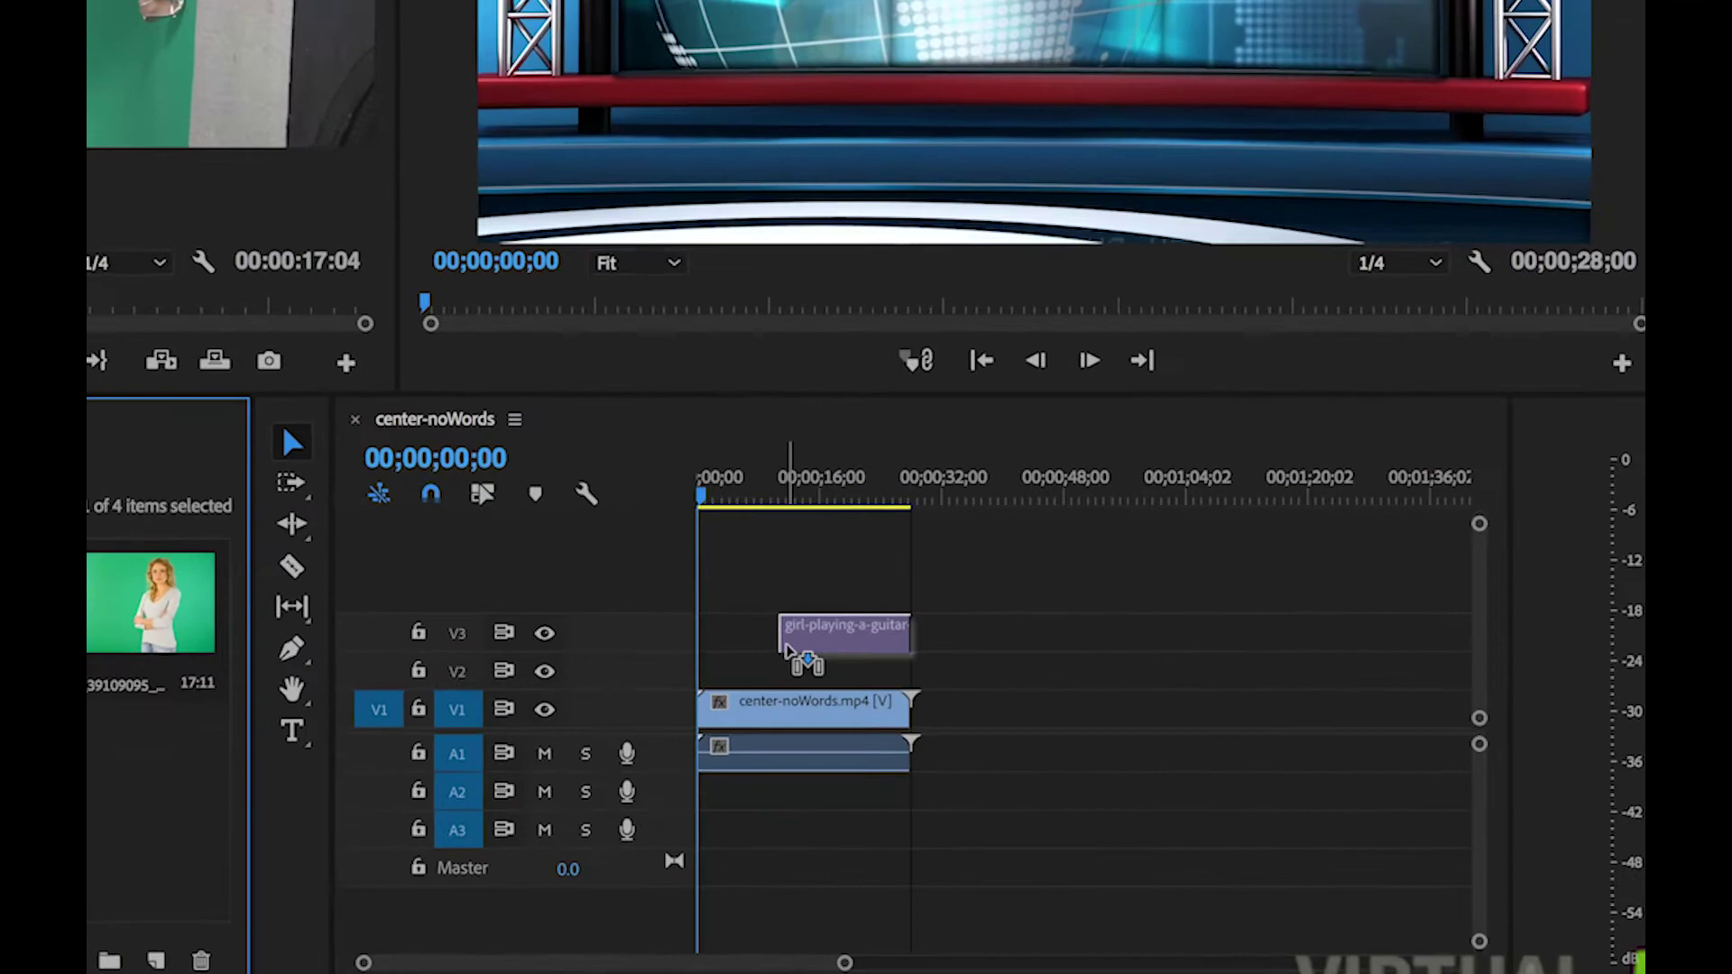
drag(785, 649, 705, 670)
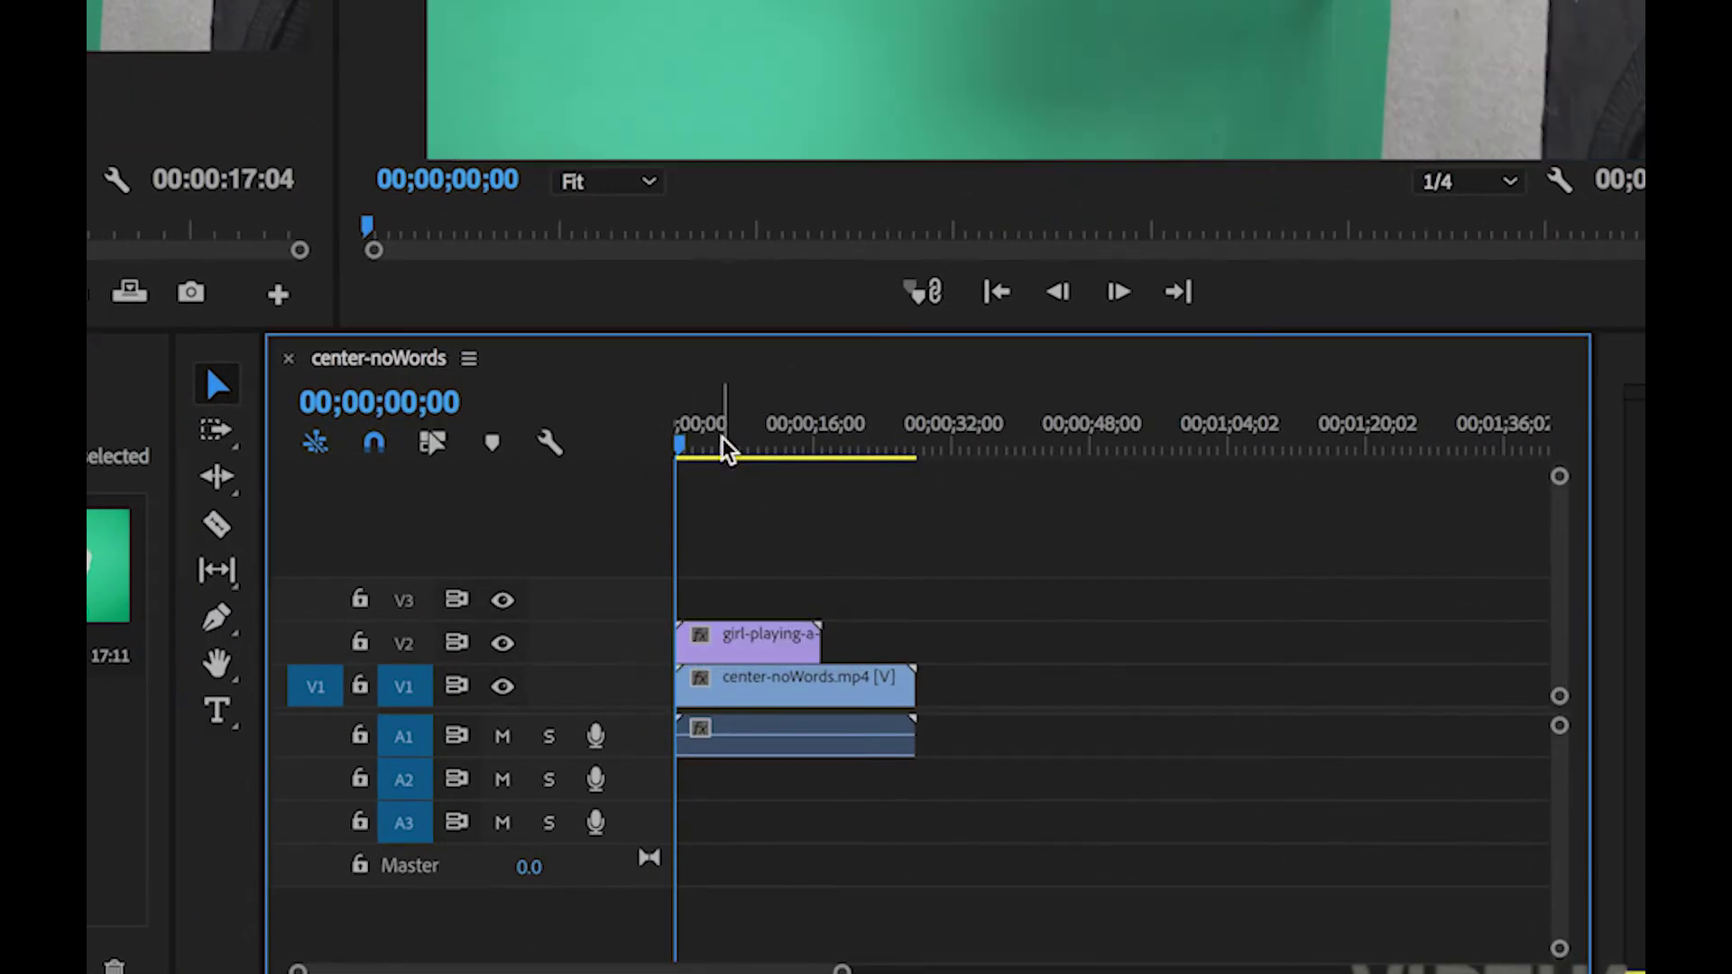
click(729, 447)
click(839, 698)
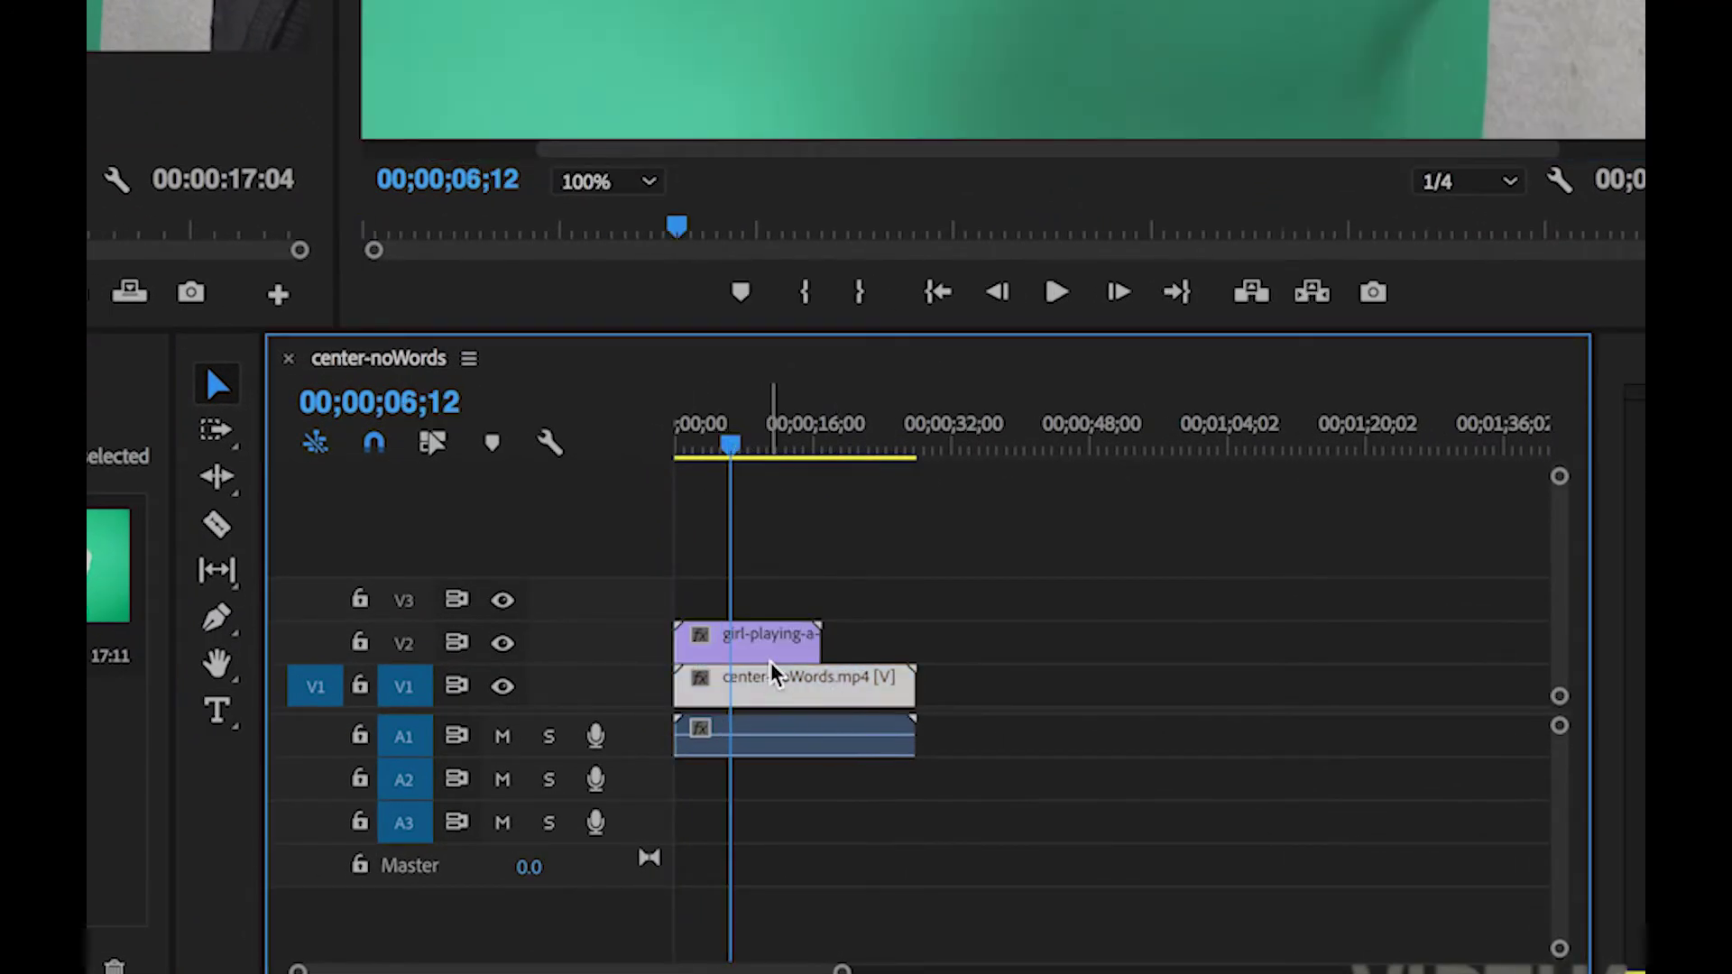
click(804, 793)
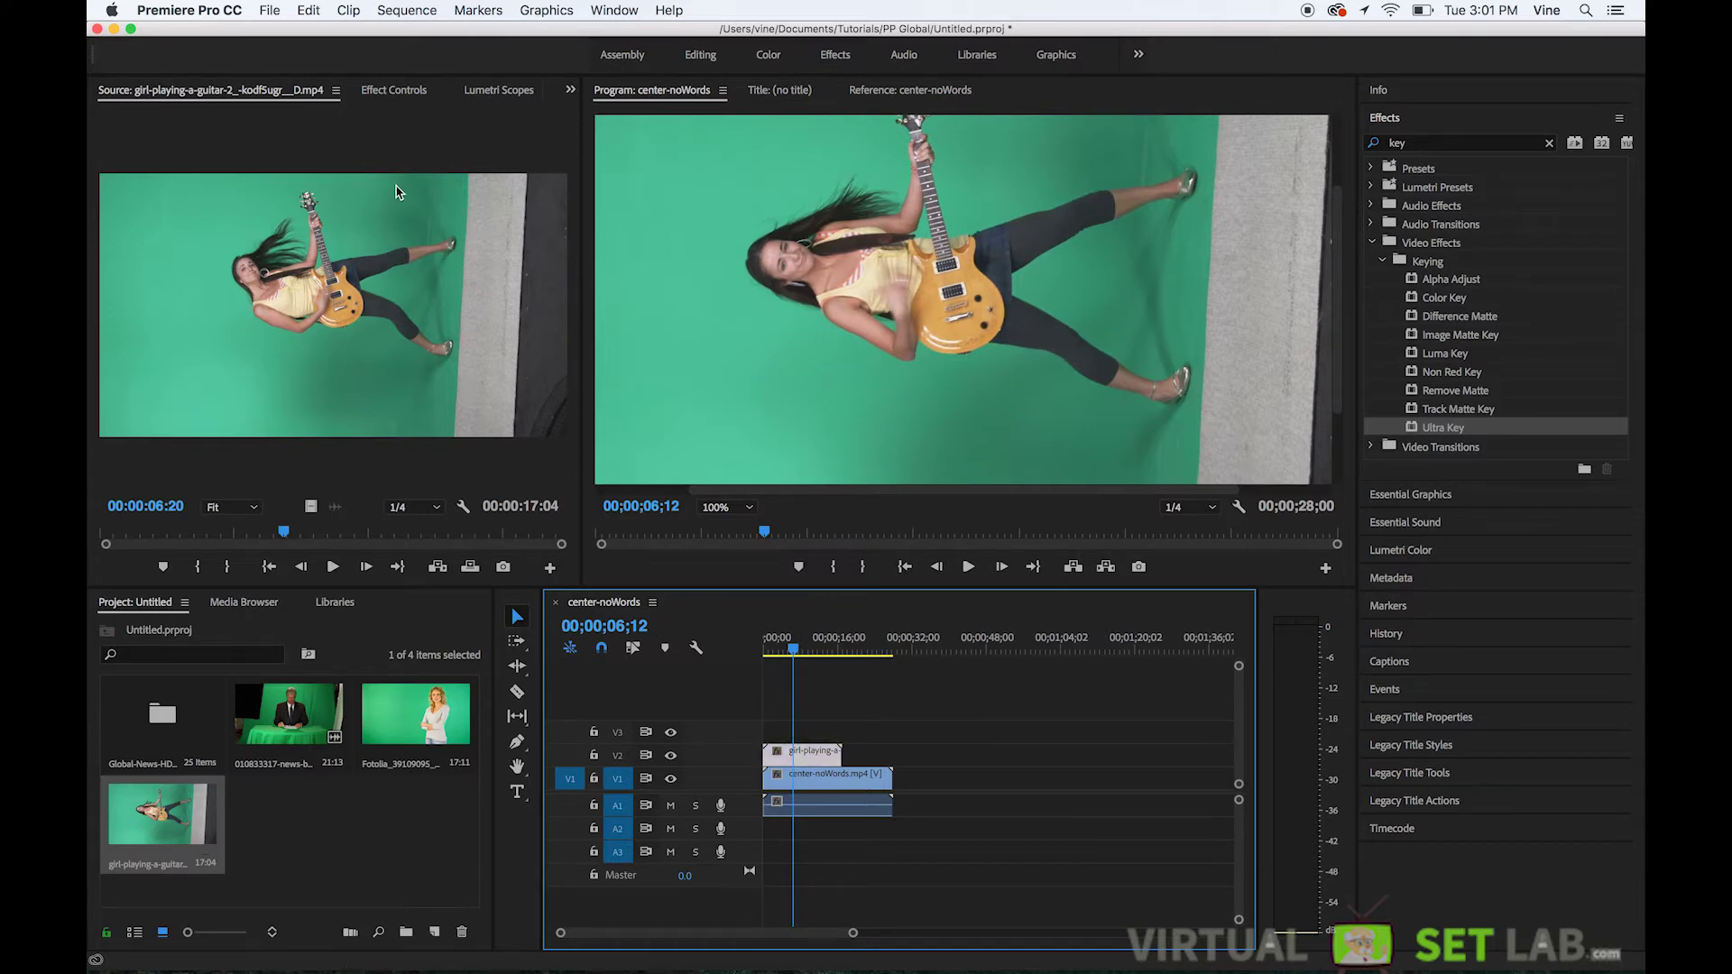
click(394, 91)
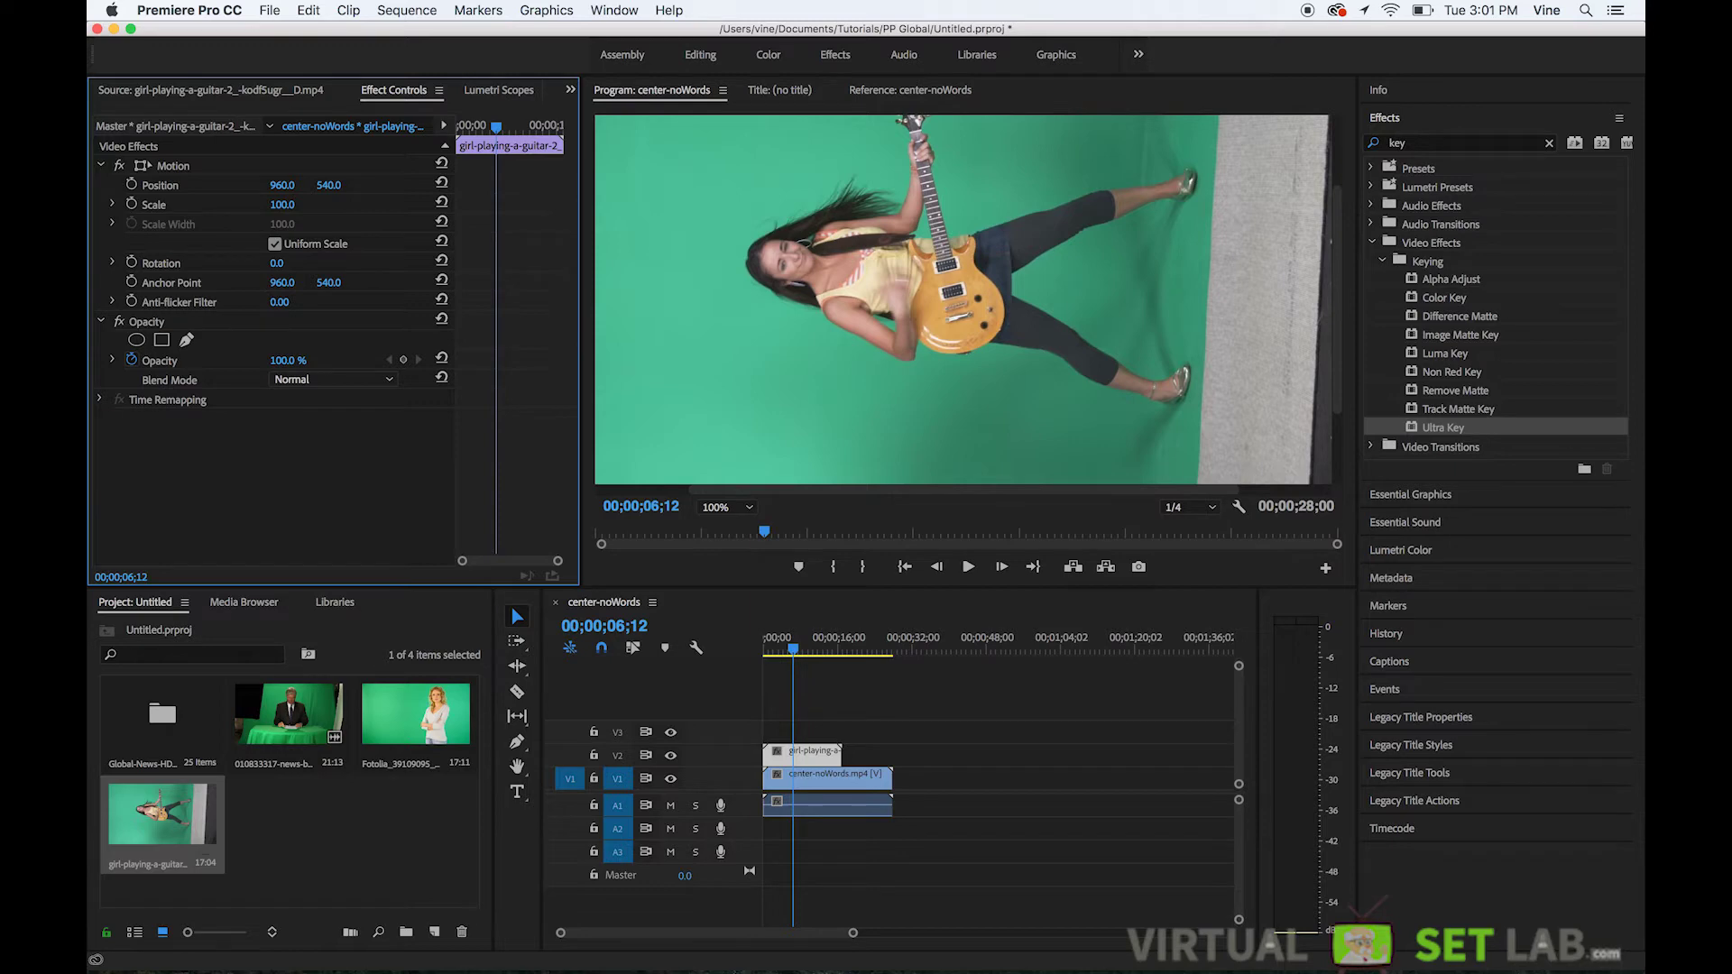
Step: Set the guitar clip's Rotation to 90°
click(277, 262)
text(90)
key(Return)
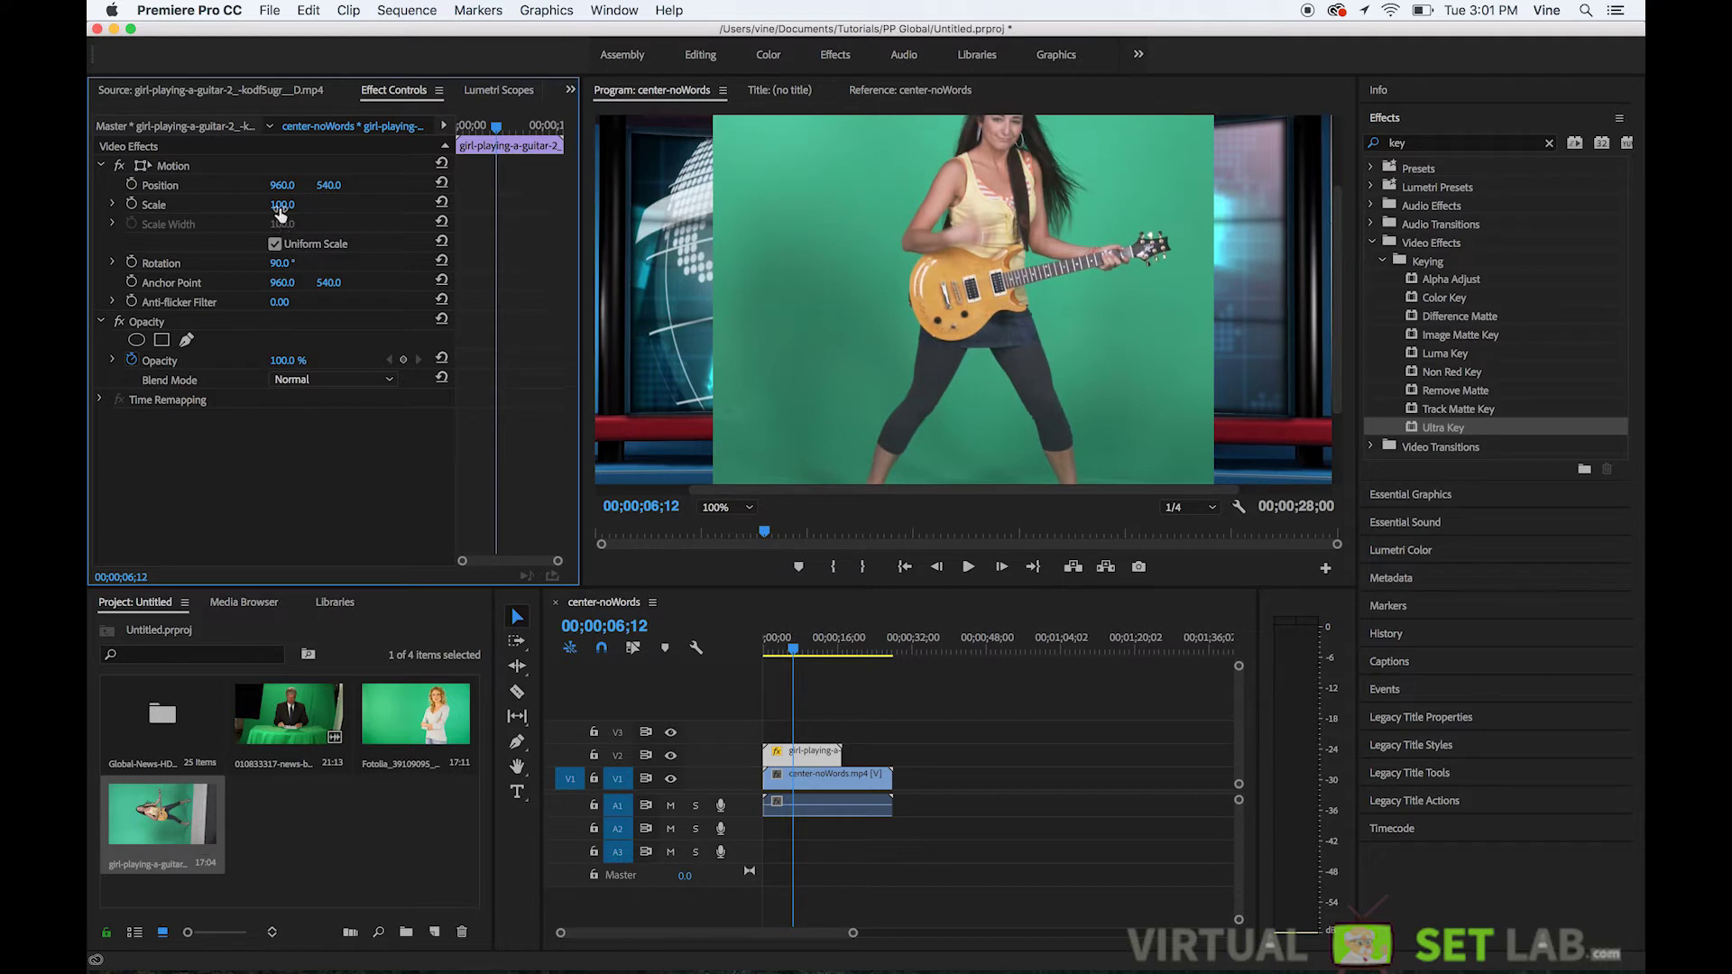
Step: Scale the guitar clip to 87, with the Program monitor set to Fit
click(282, 205)
text(70)
key(Return)
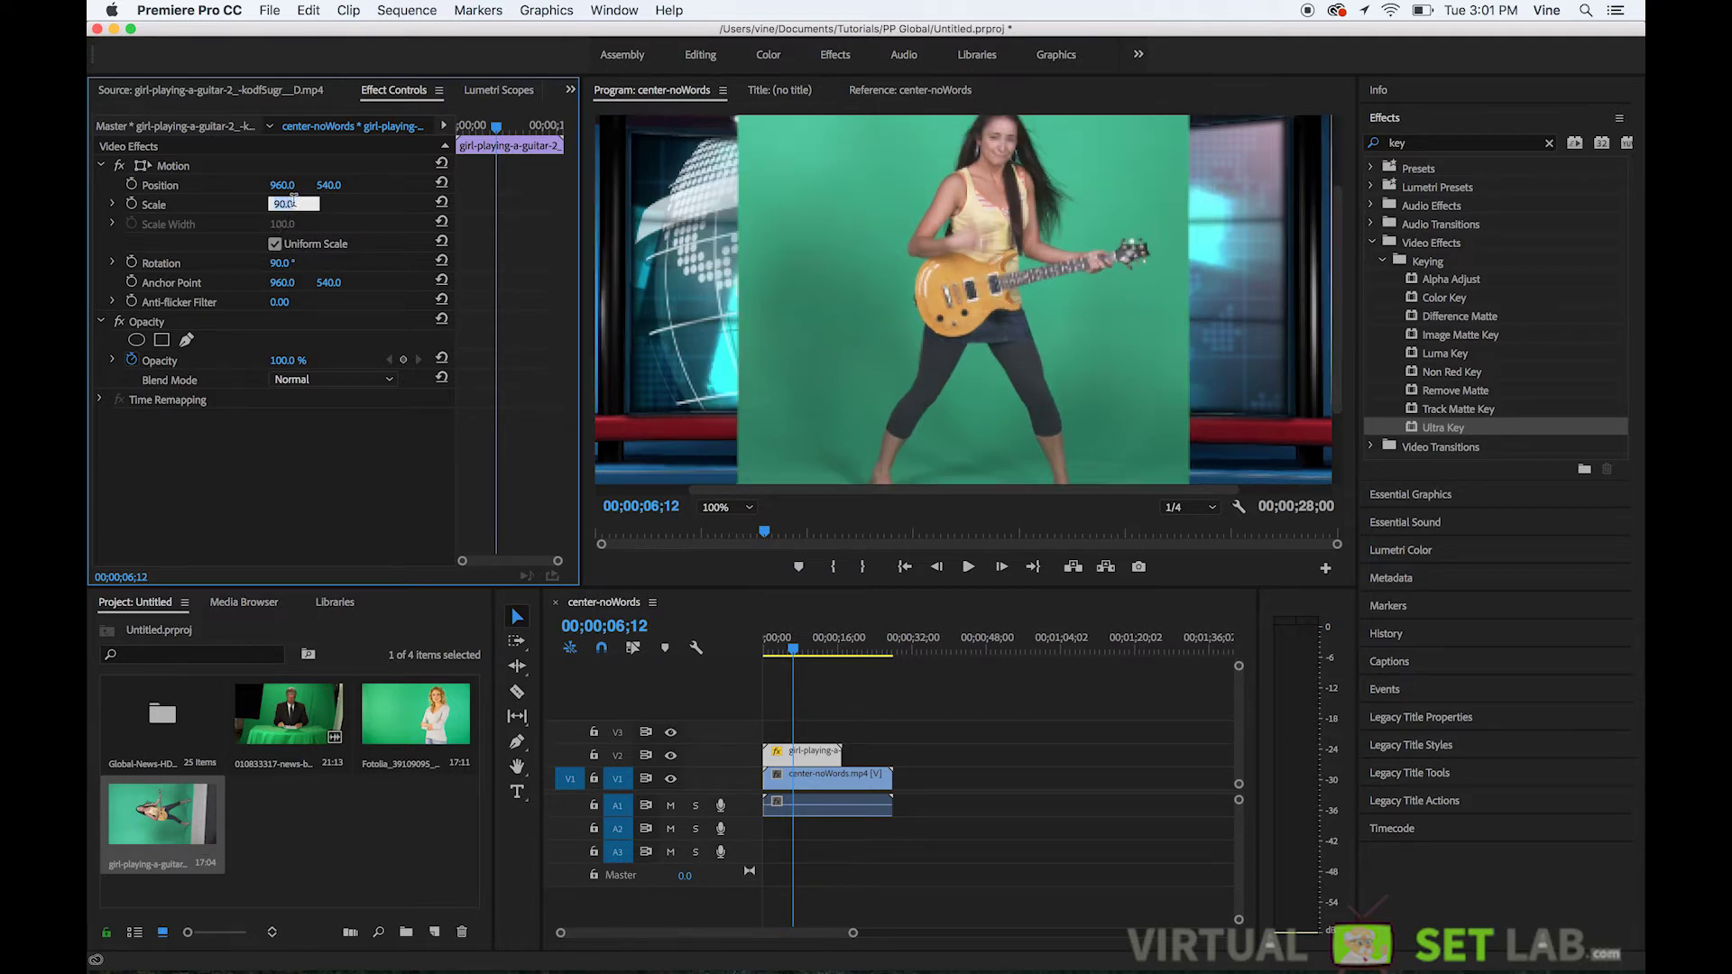
text(60)
key(Return)
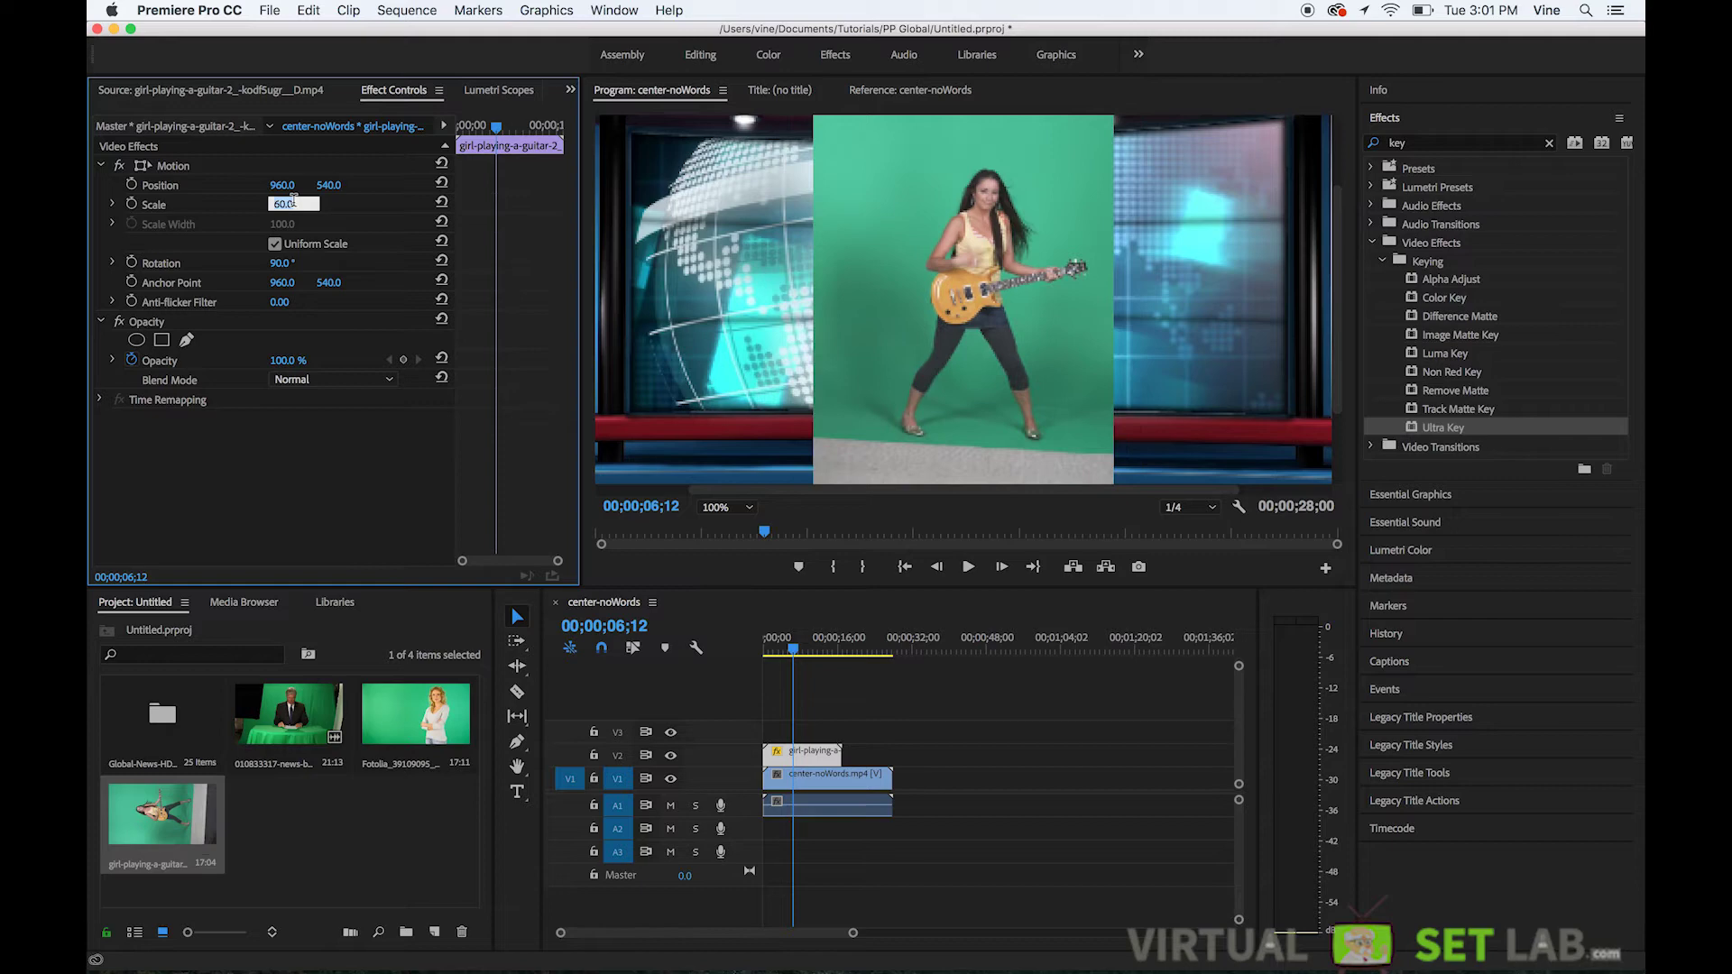
click(741, 508)
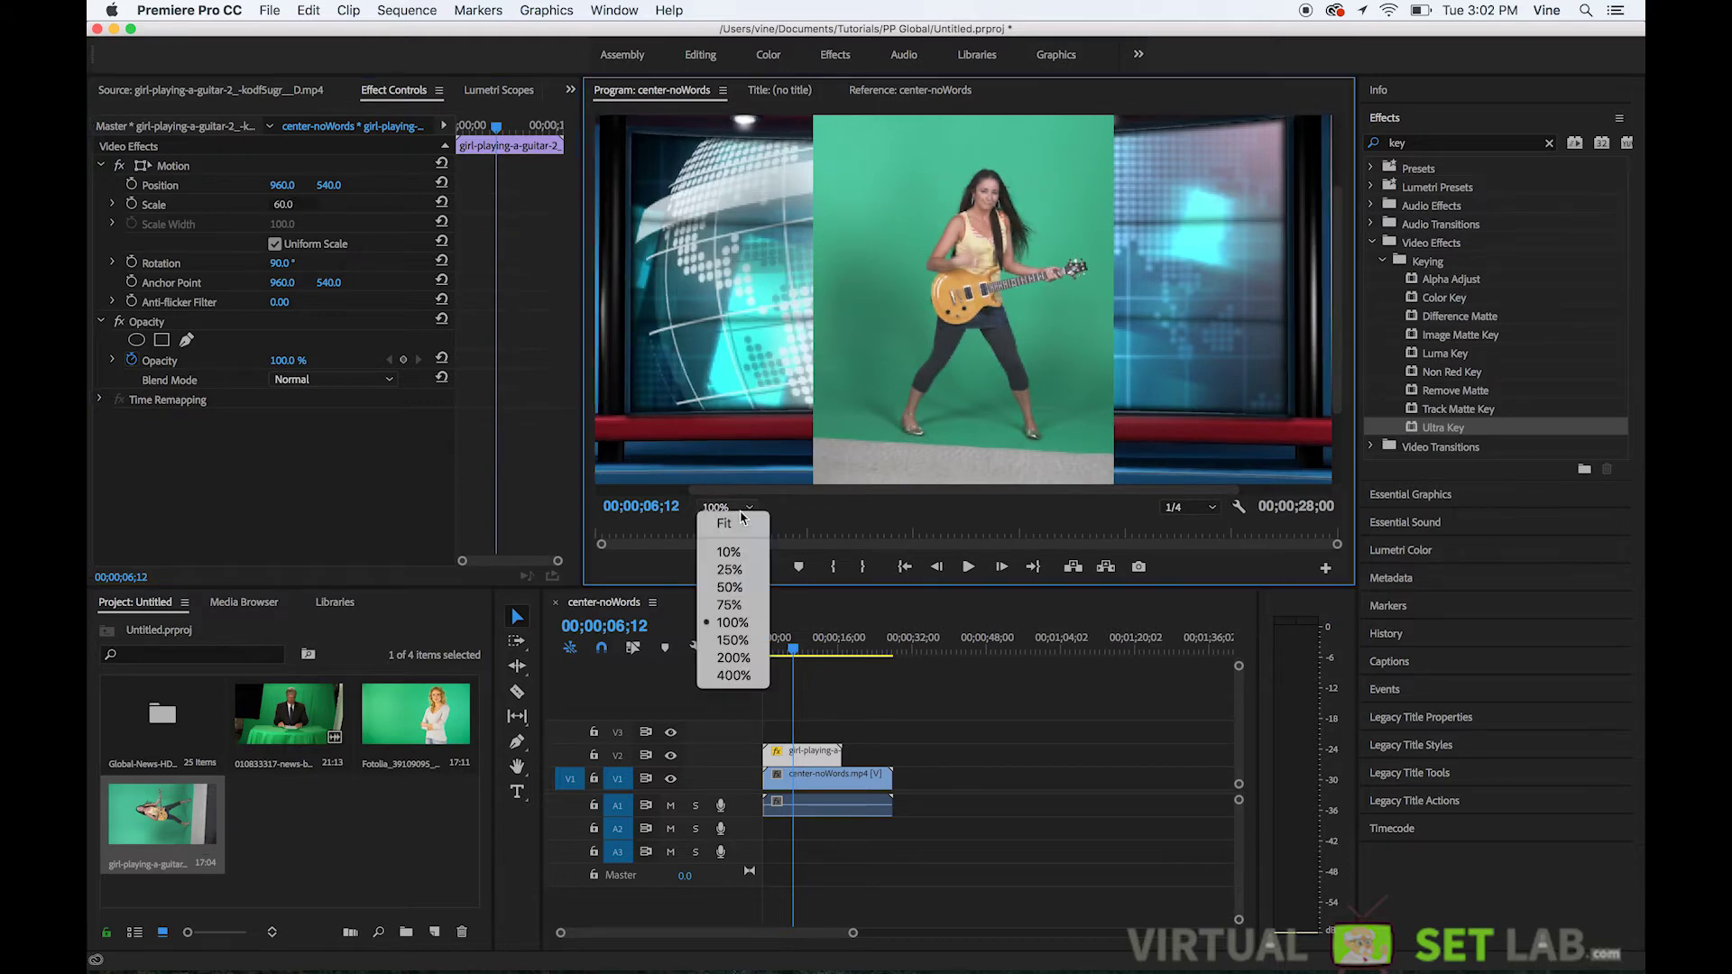
click(744, 524)
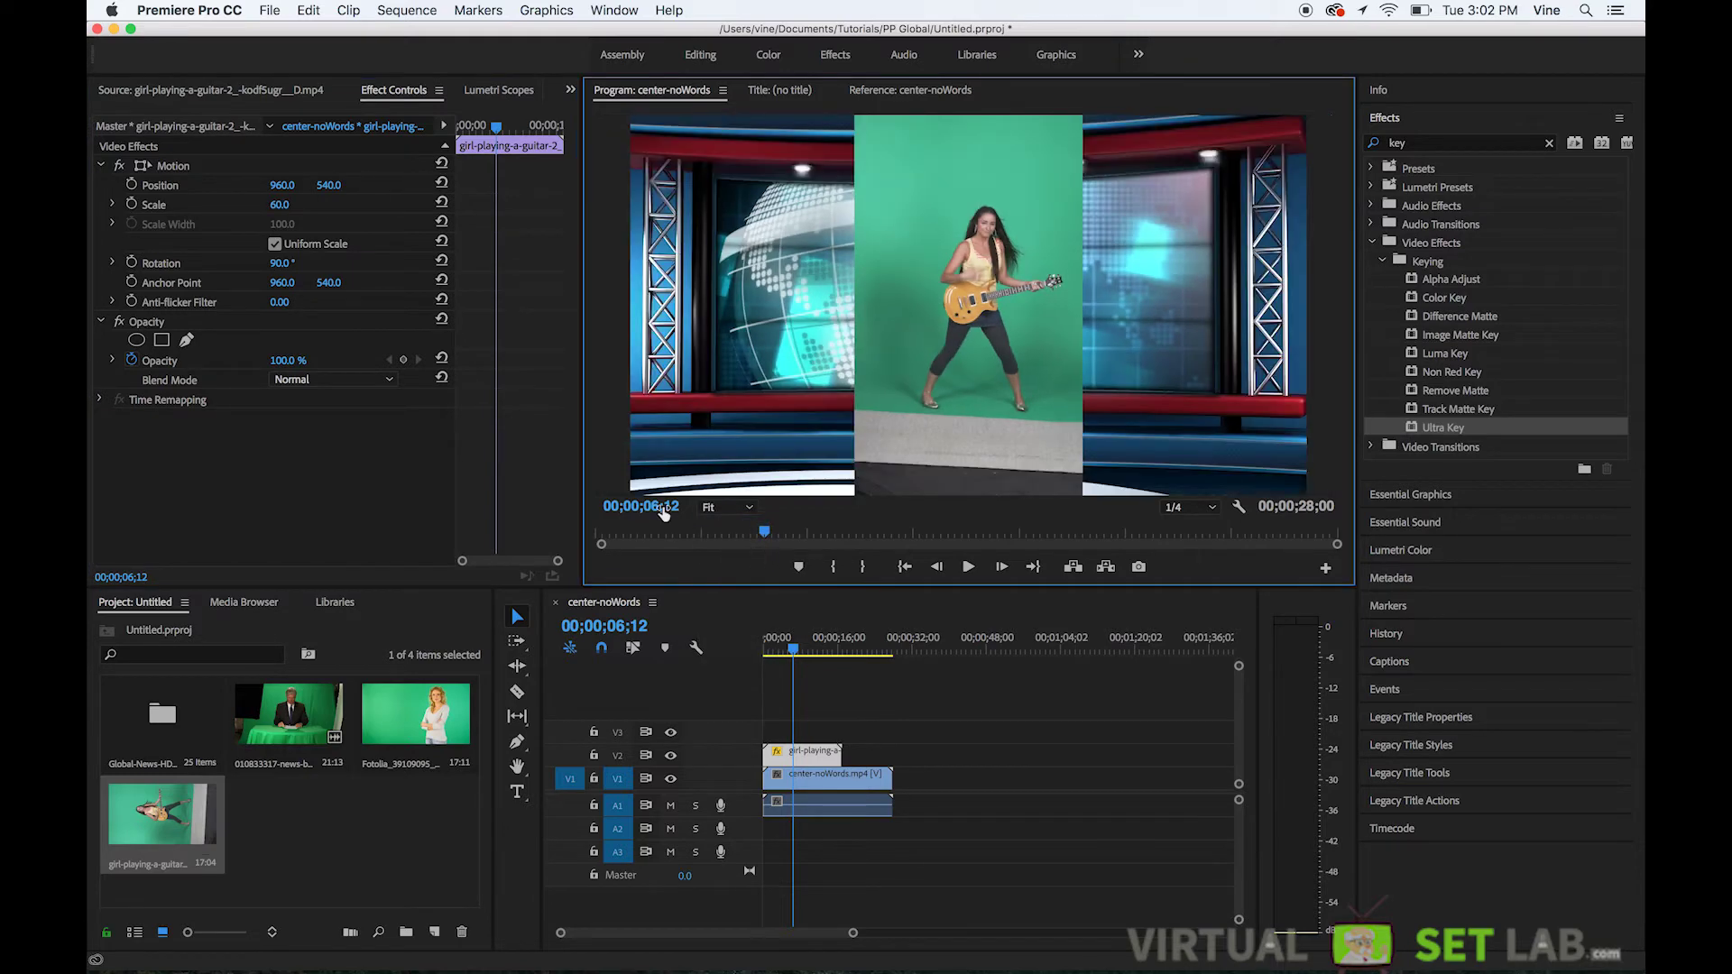
click(280, 205)
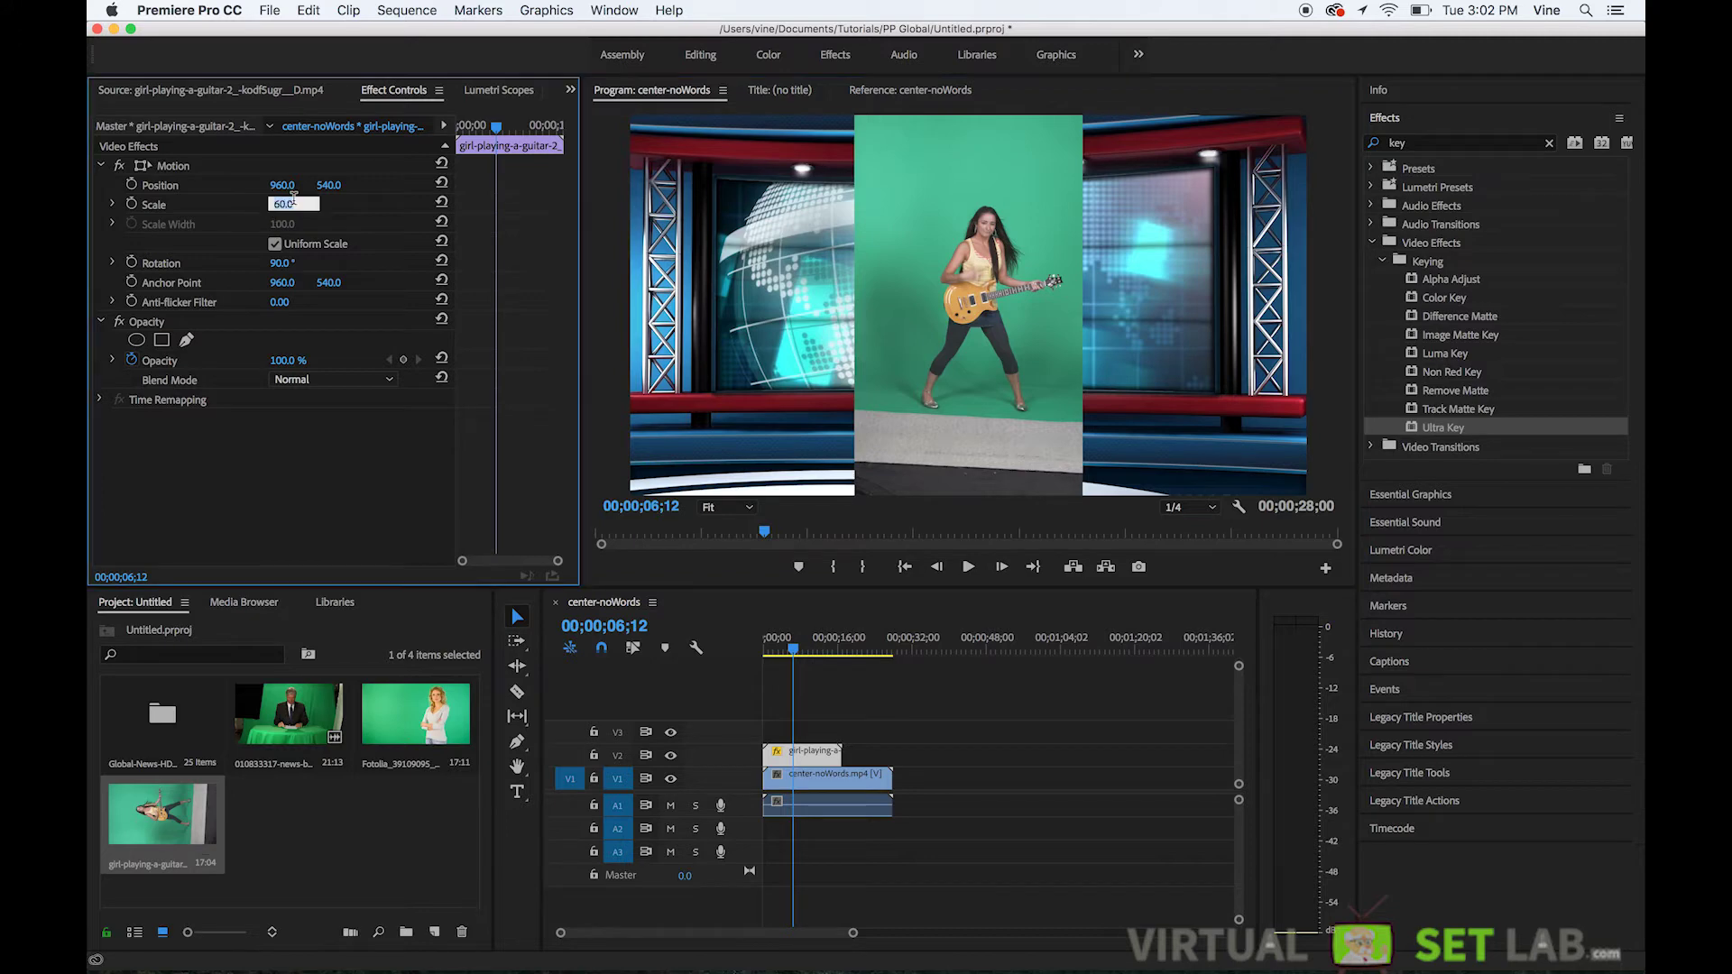
text(77)
key(Return)
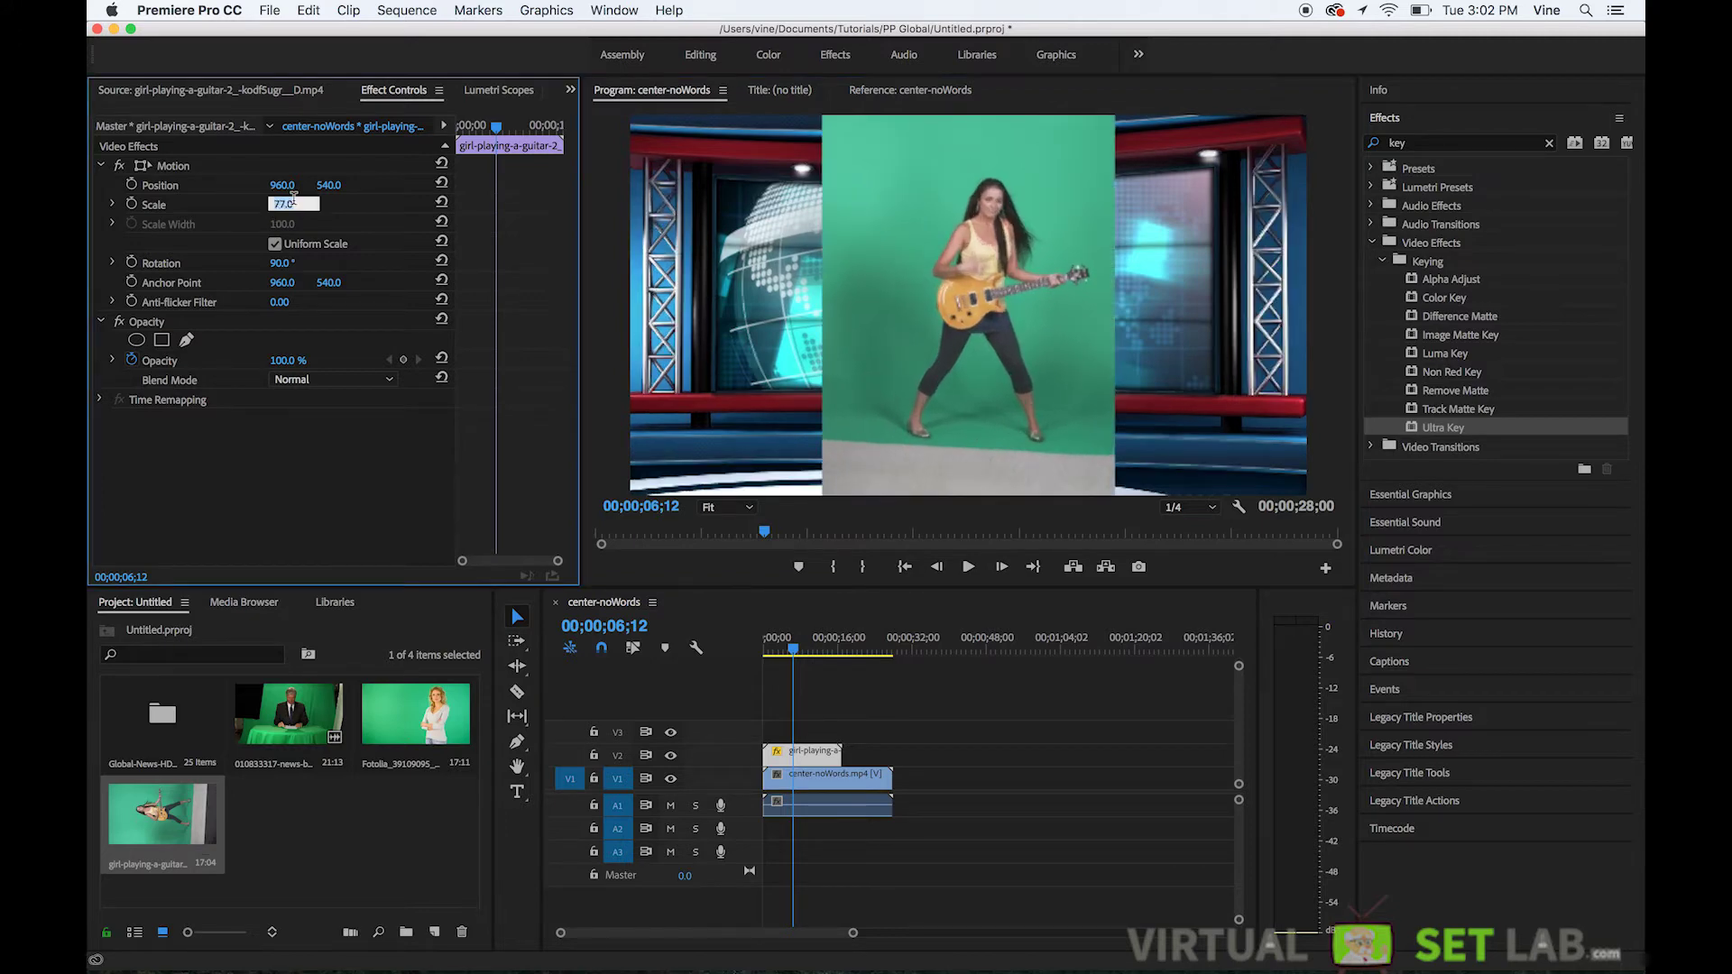
text(87)
key(Return)
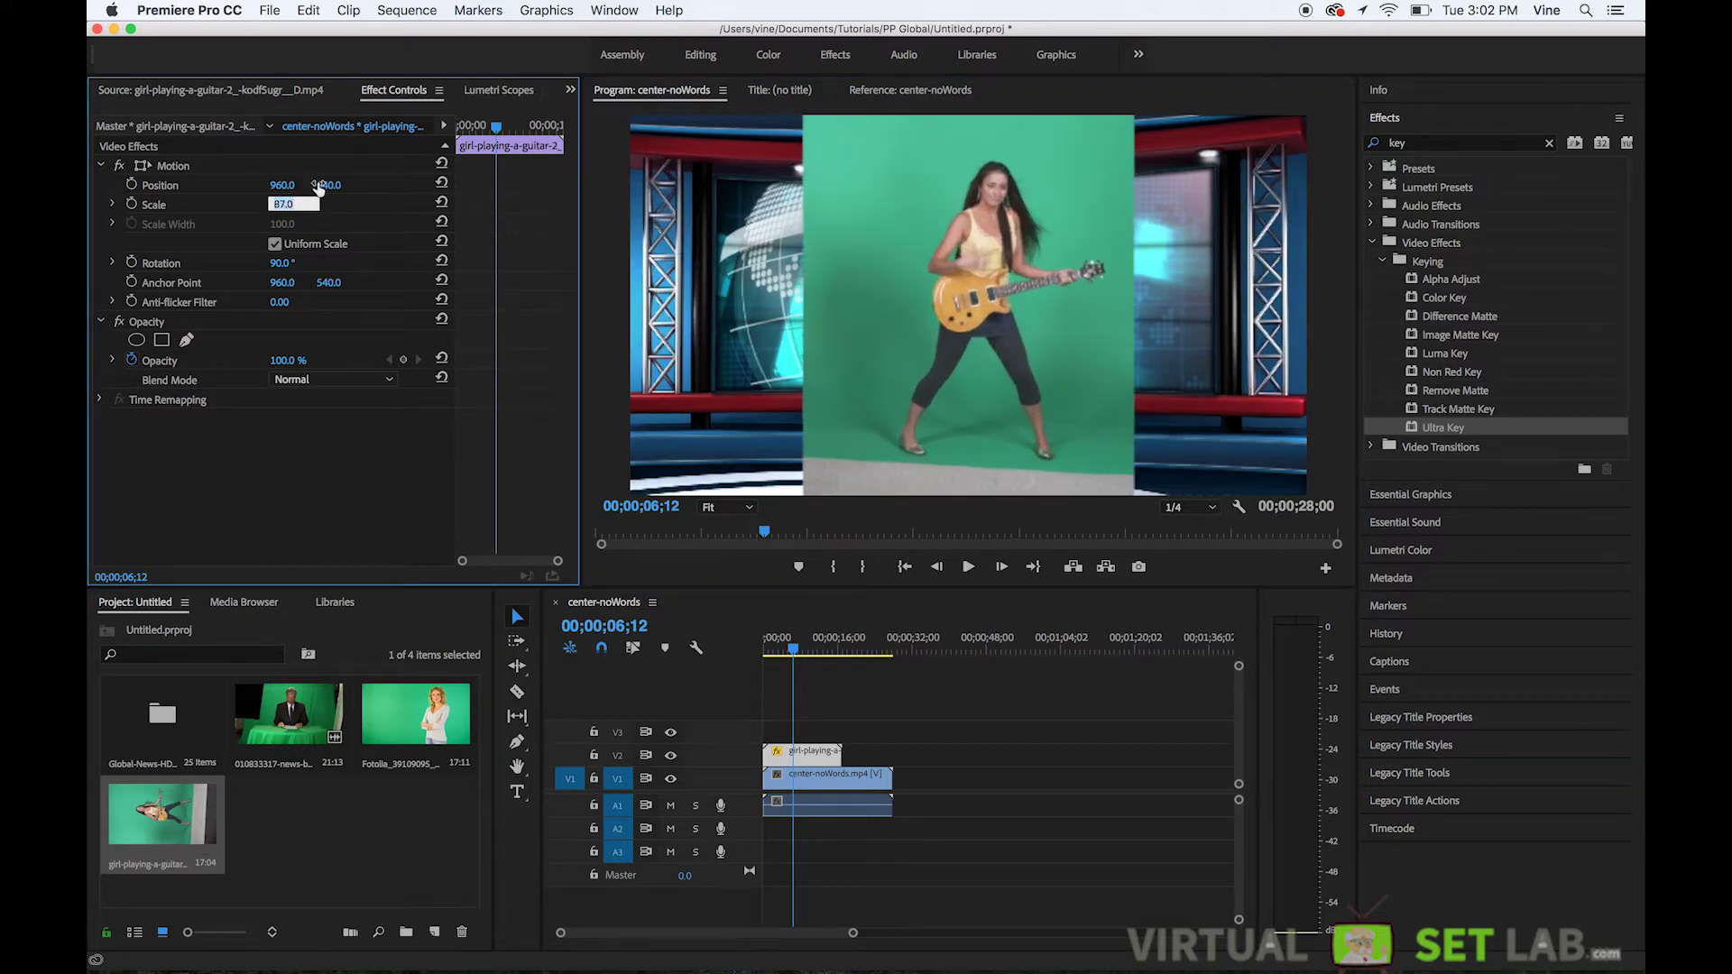
Step: Move the guitar clip to position 308, 640 on the left side
click(916, 719)
click(823, 754)
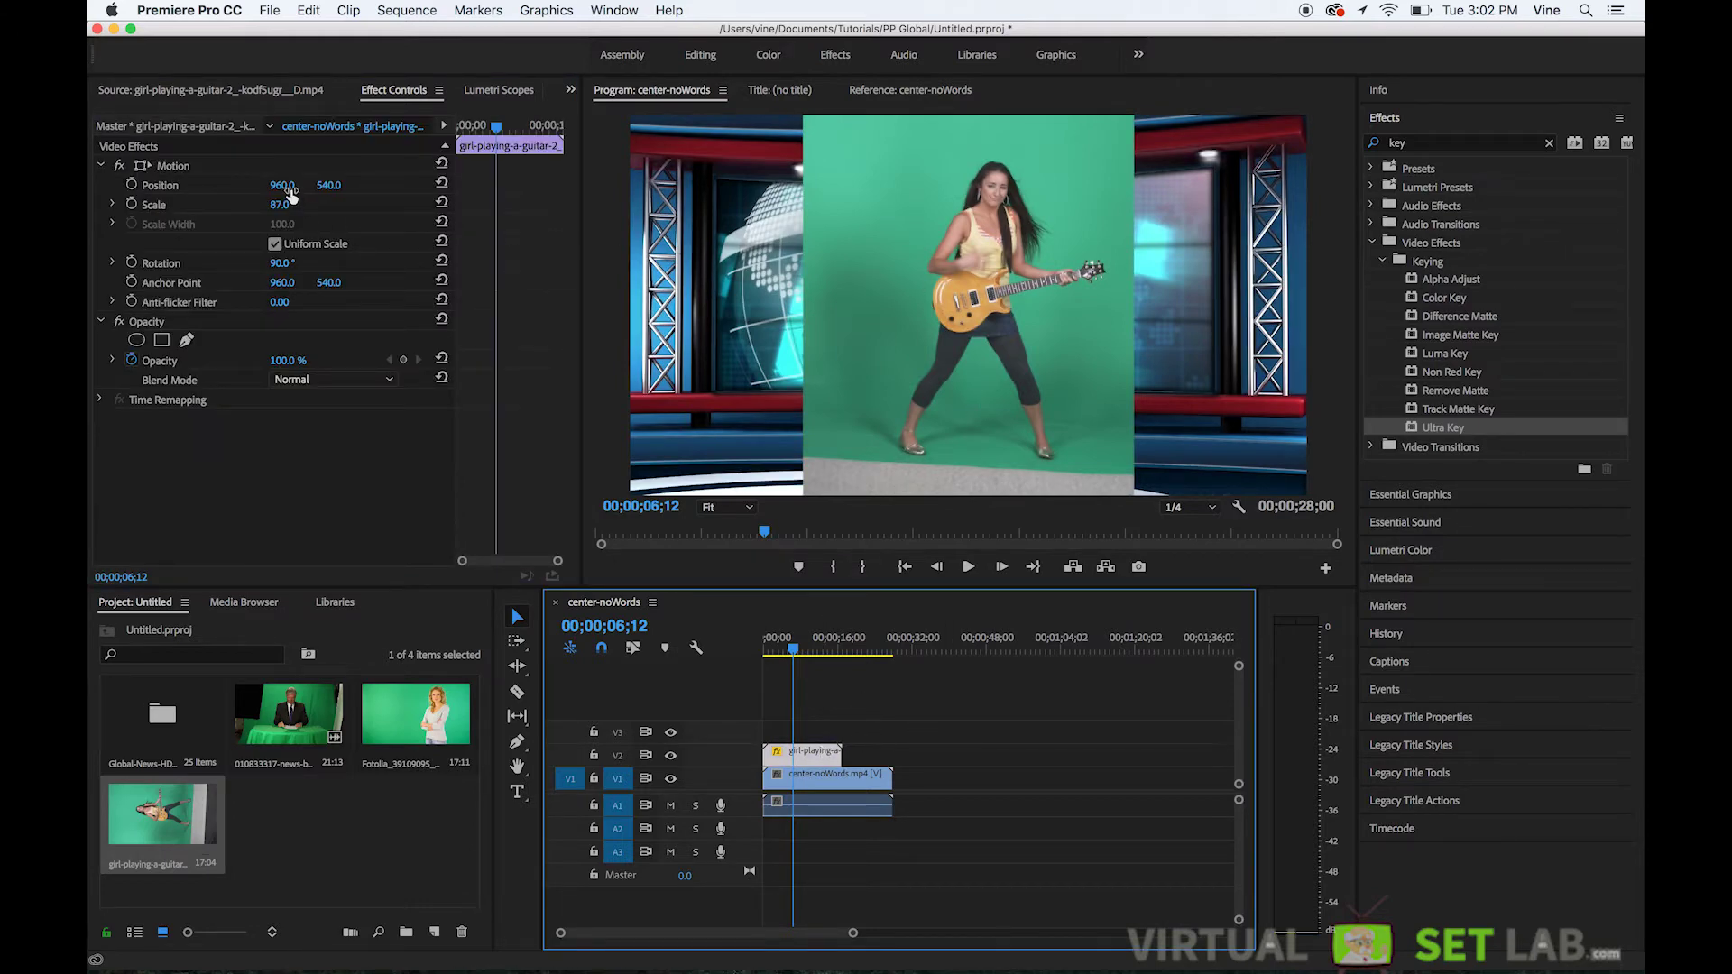
drag(283, 185, 108, 184)
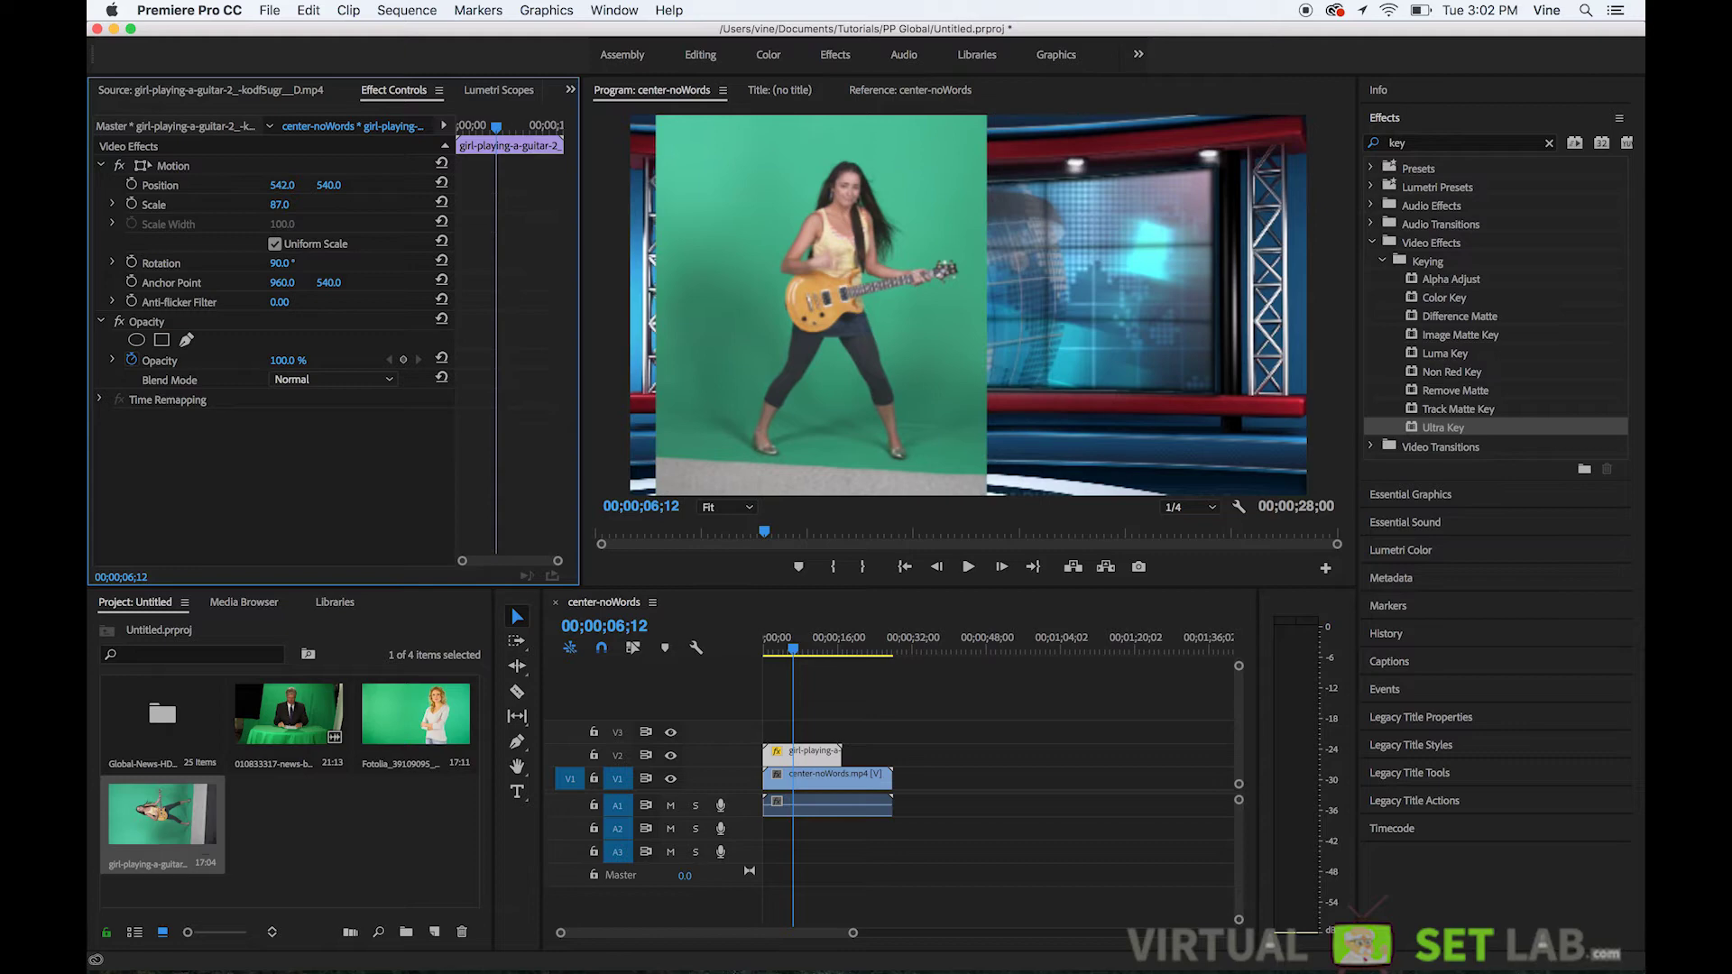
drag(329, 185, 193, 185)
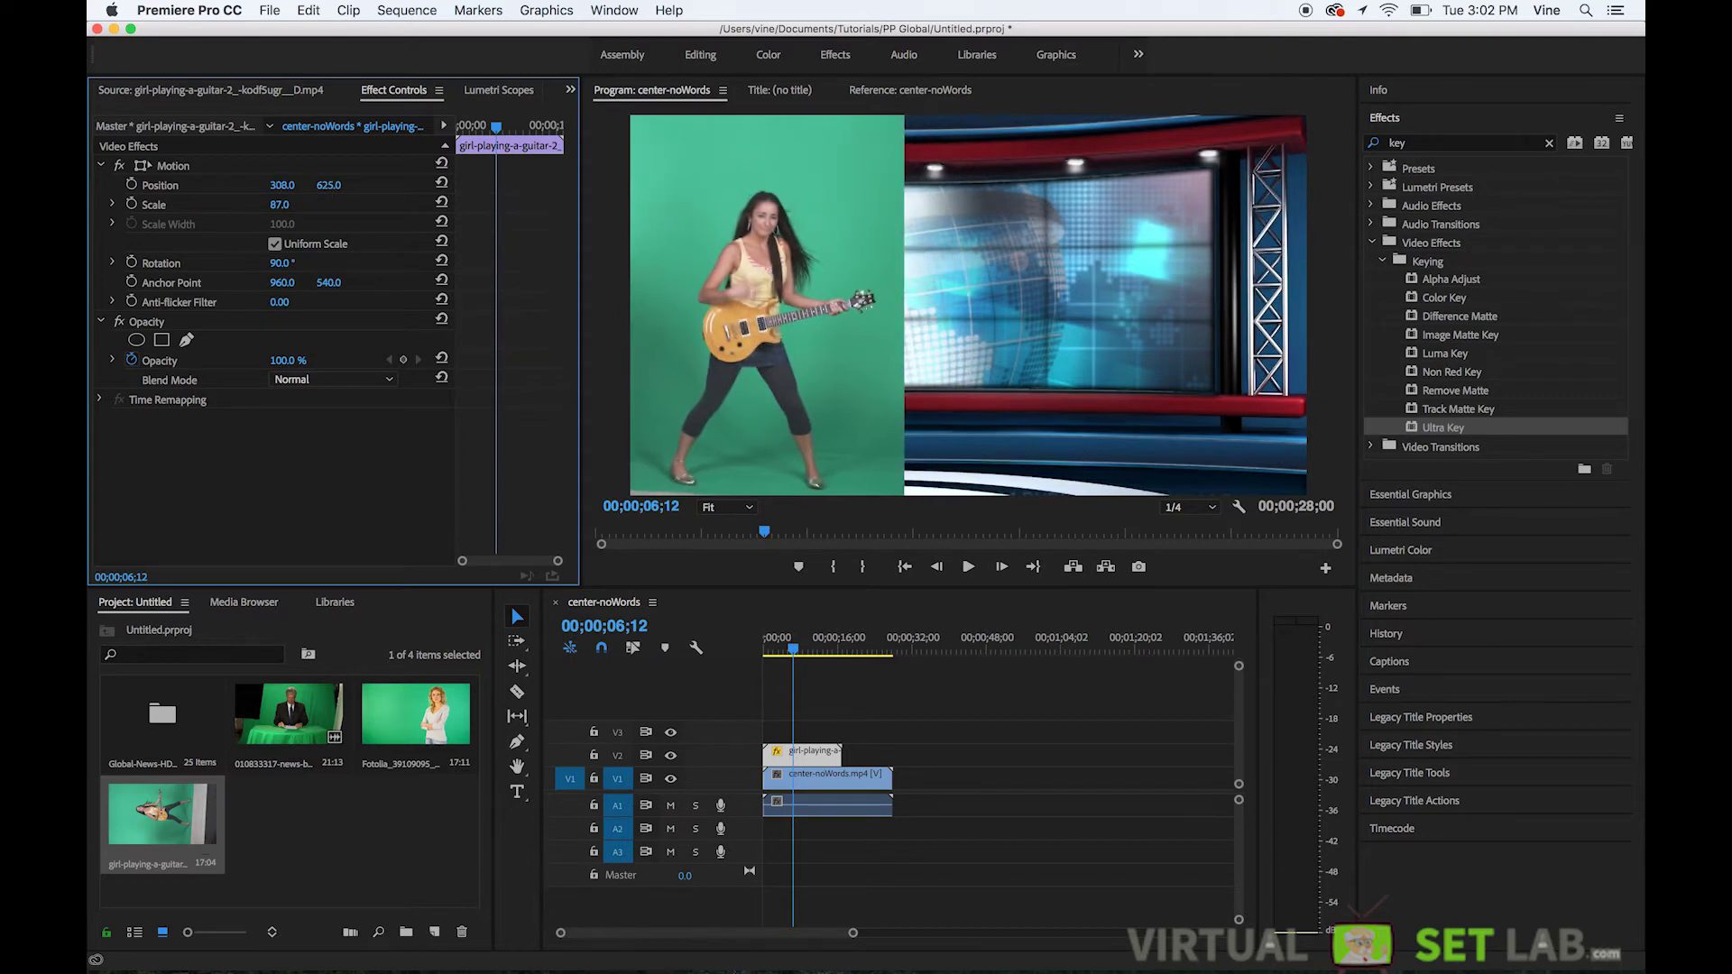
drag(330, 185, 346, 185)
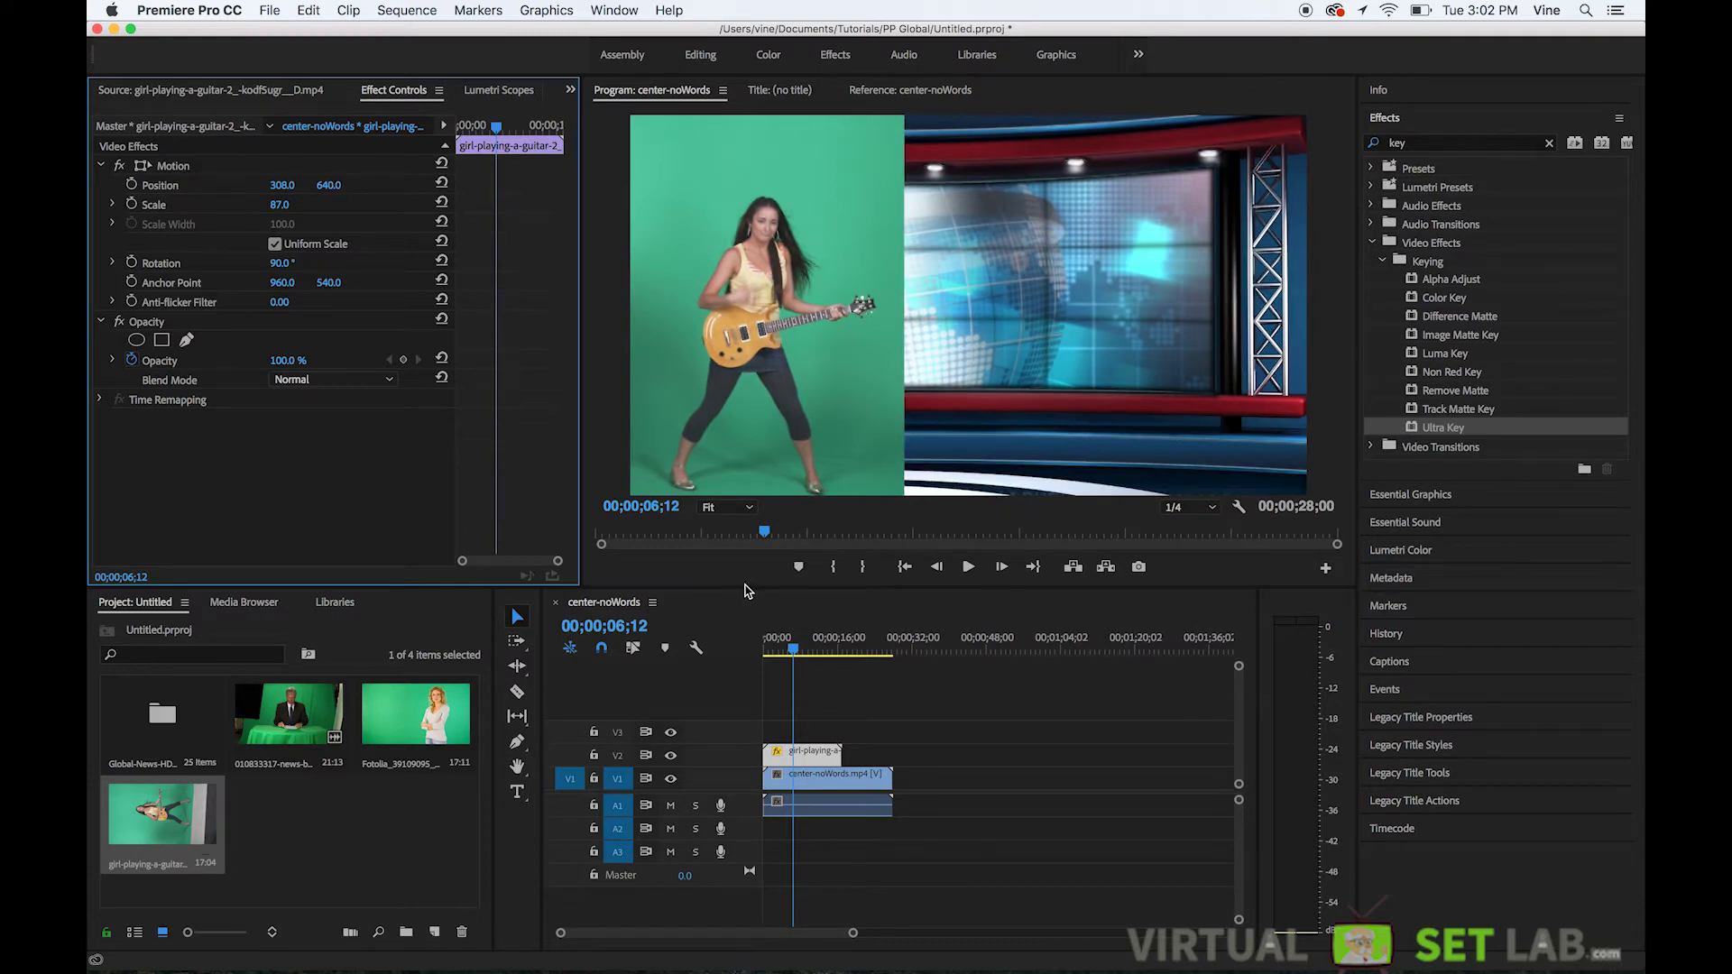
click(1549, 143)
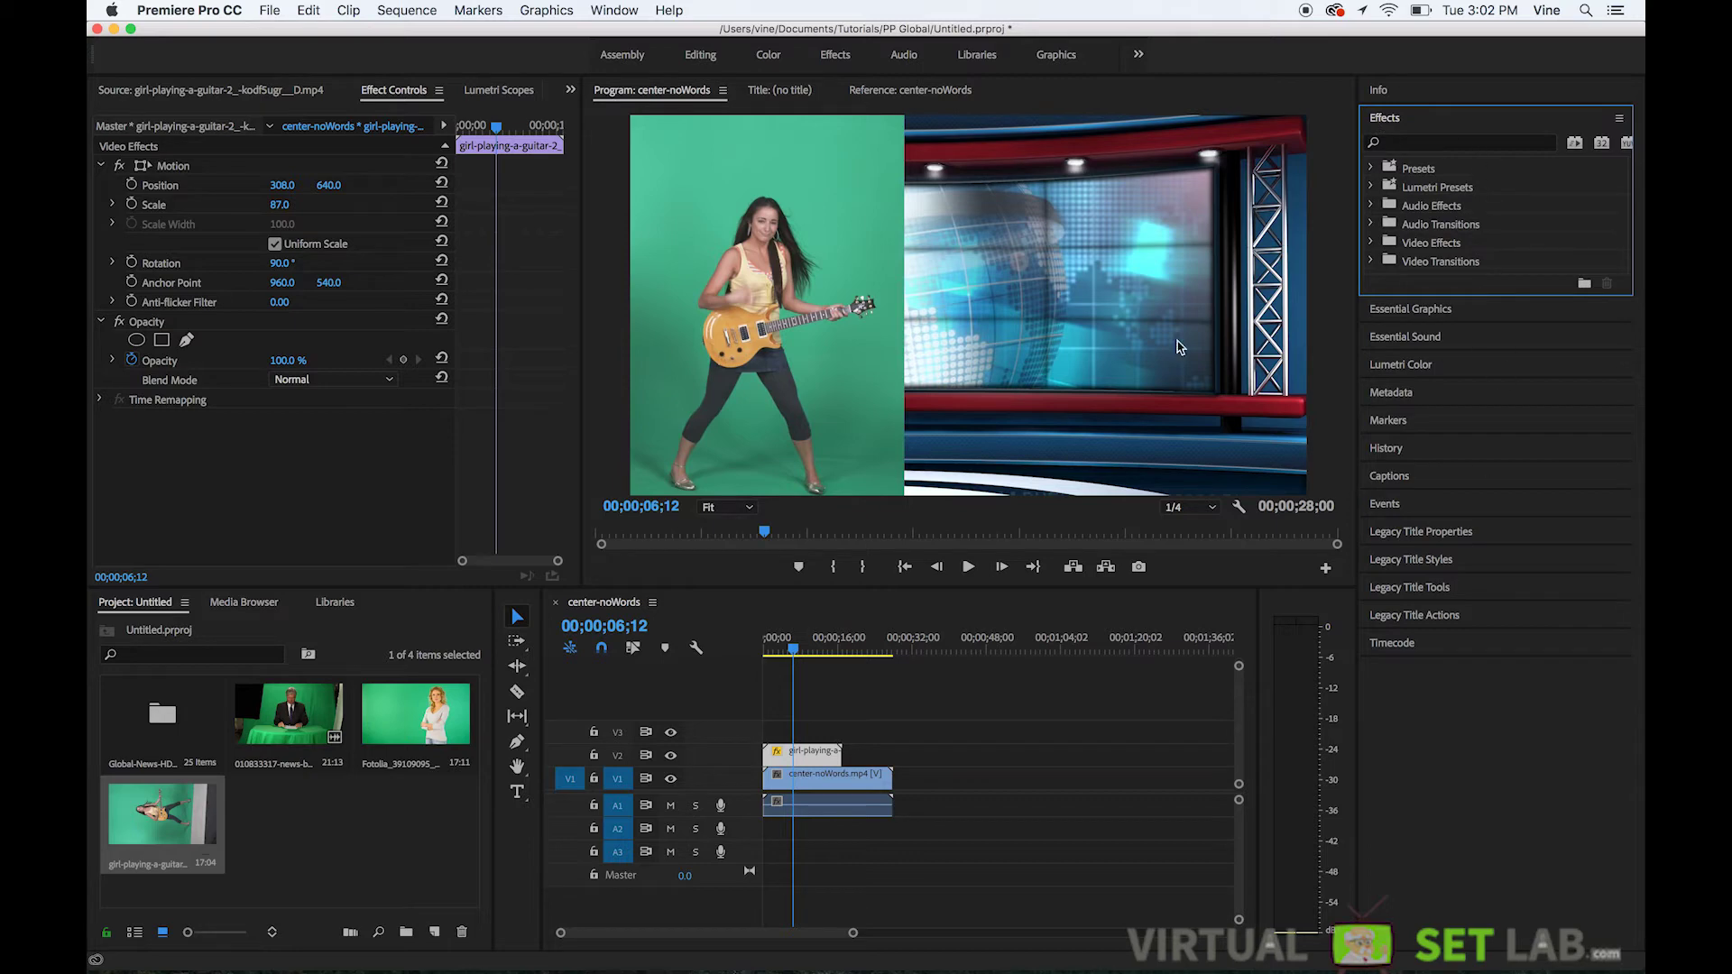
Step: Search Effects for 'key' and apply Ultra Key to the V2 guitar clip
click(597, 11)
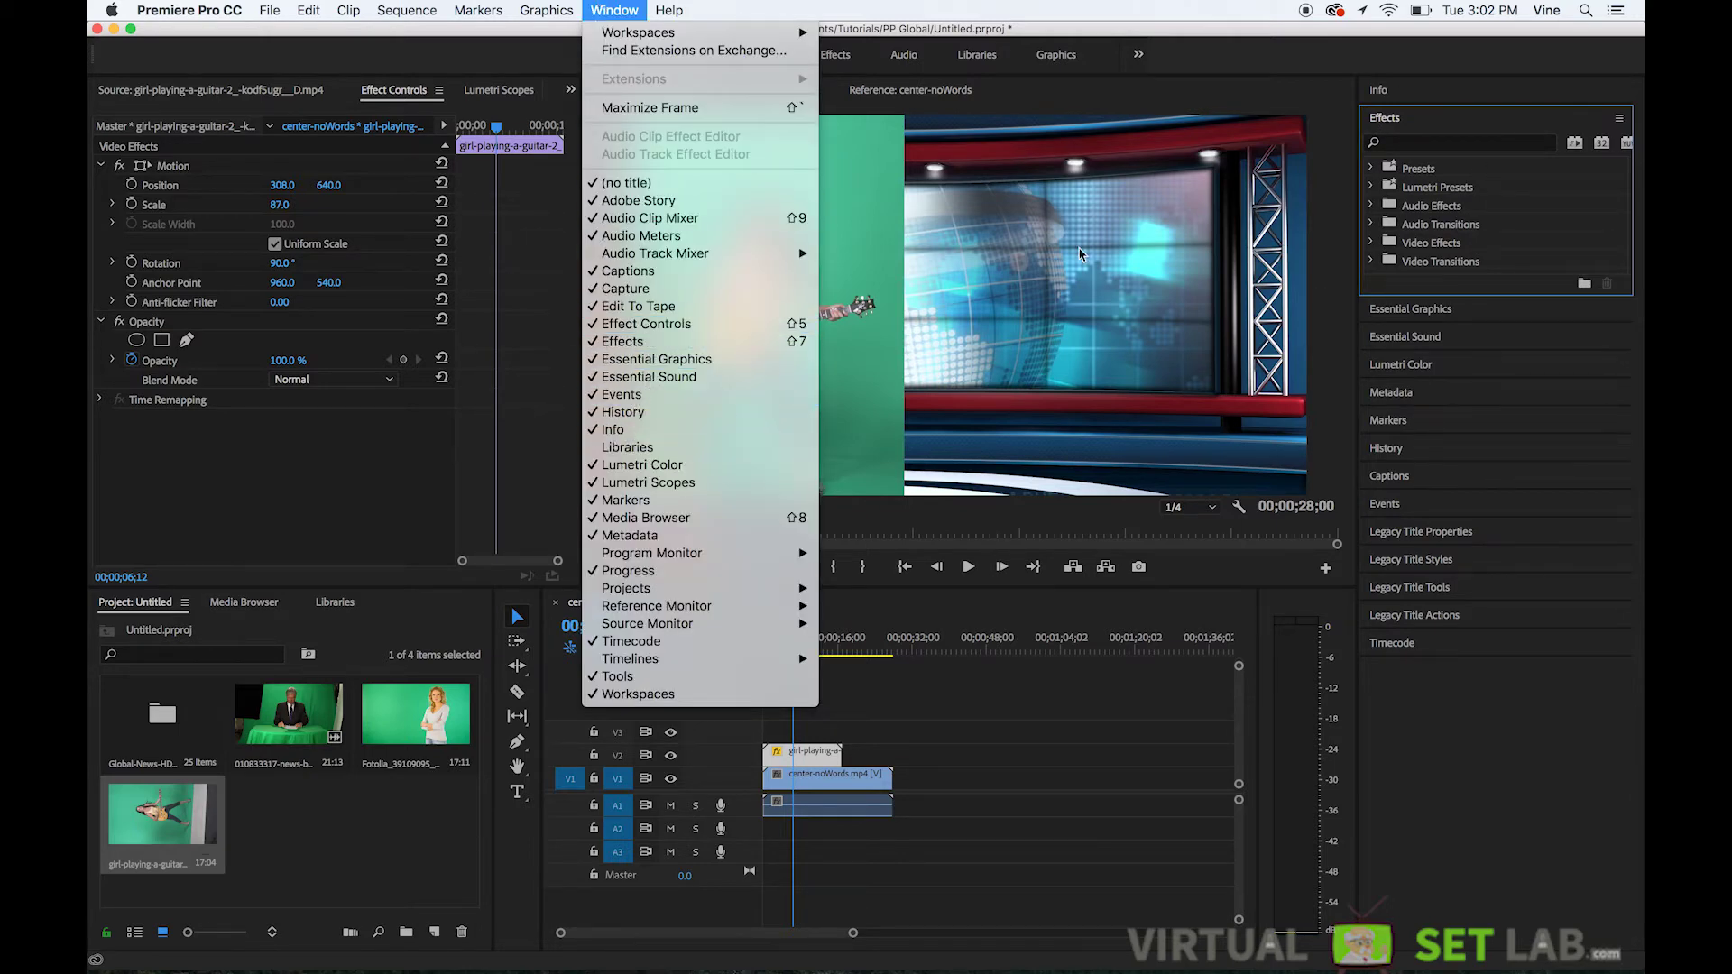
click(1414, 144)
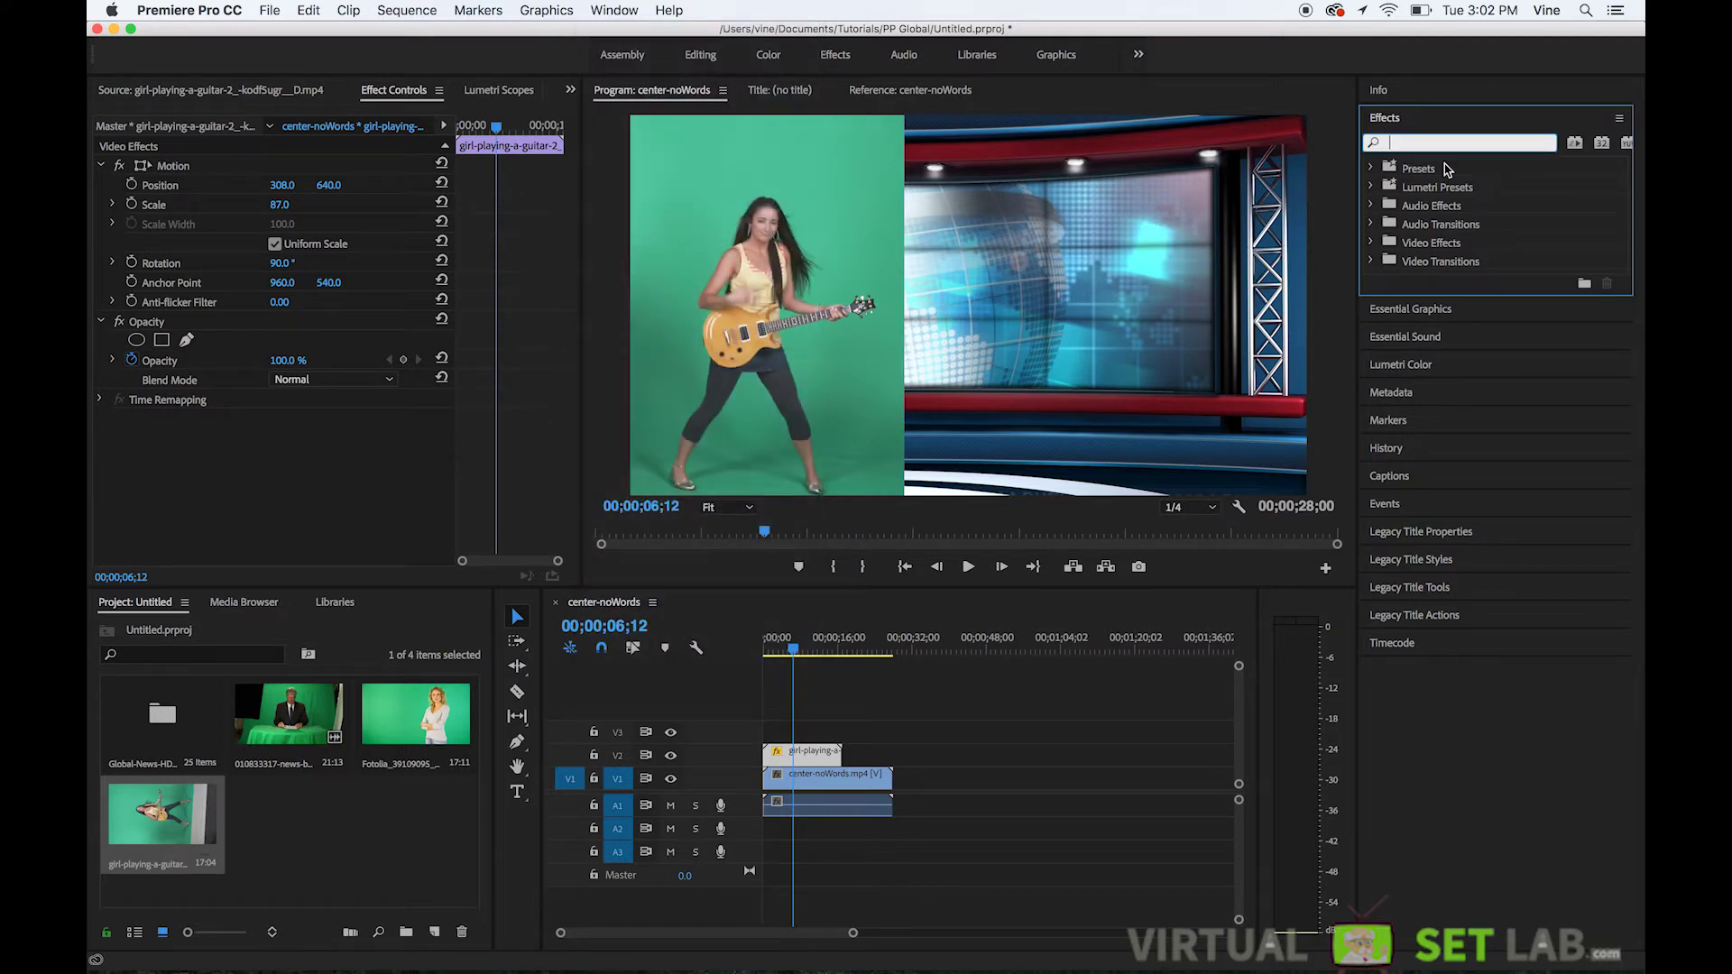
text(key)
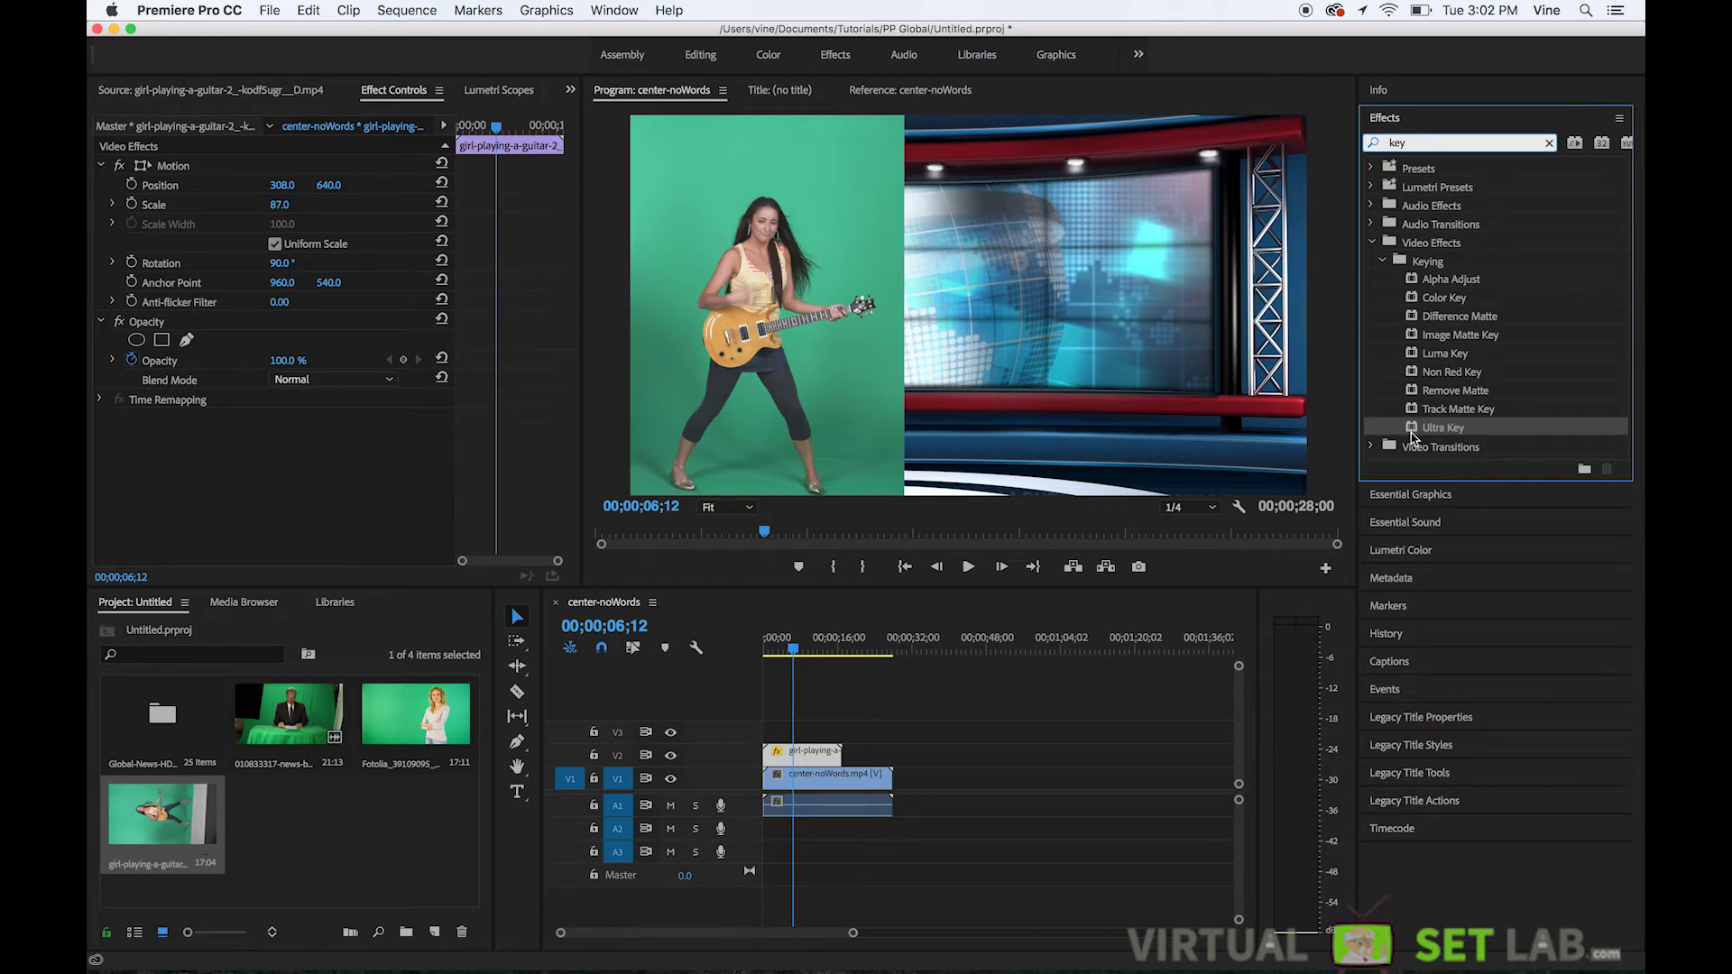
drag(1413, 434, 812, 751)
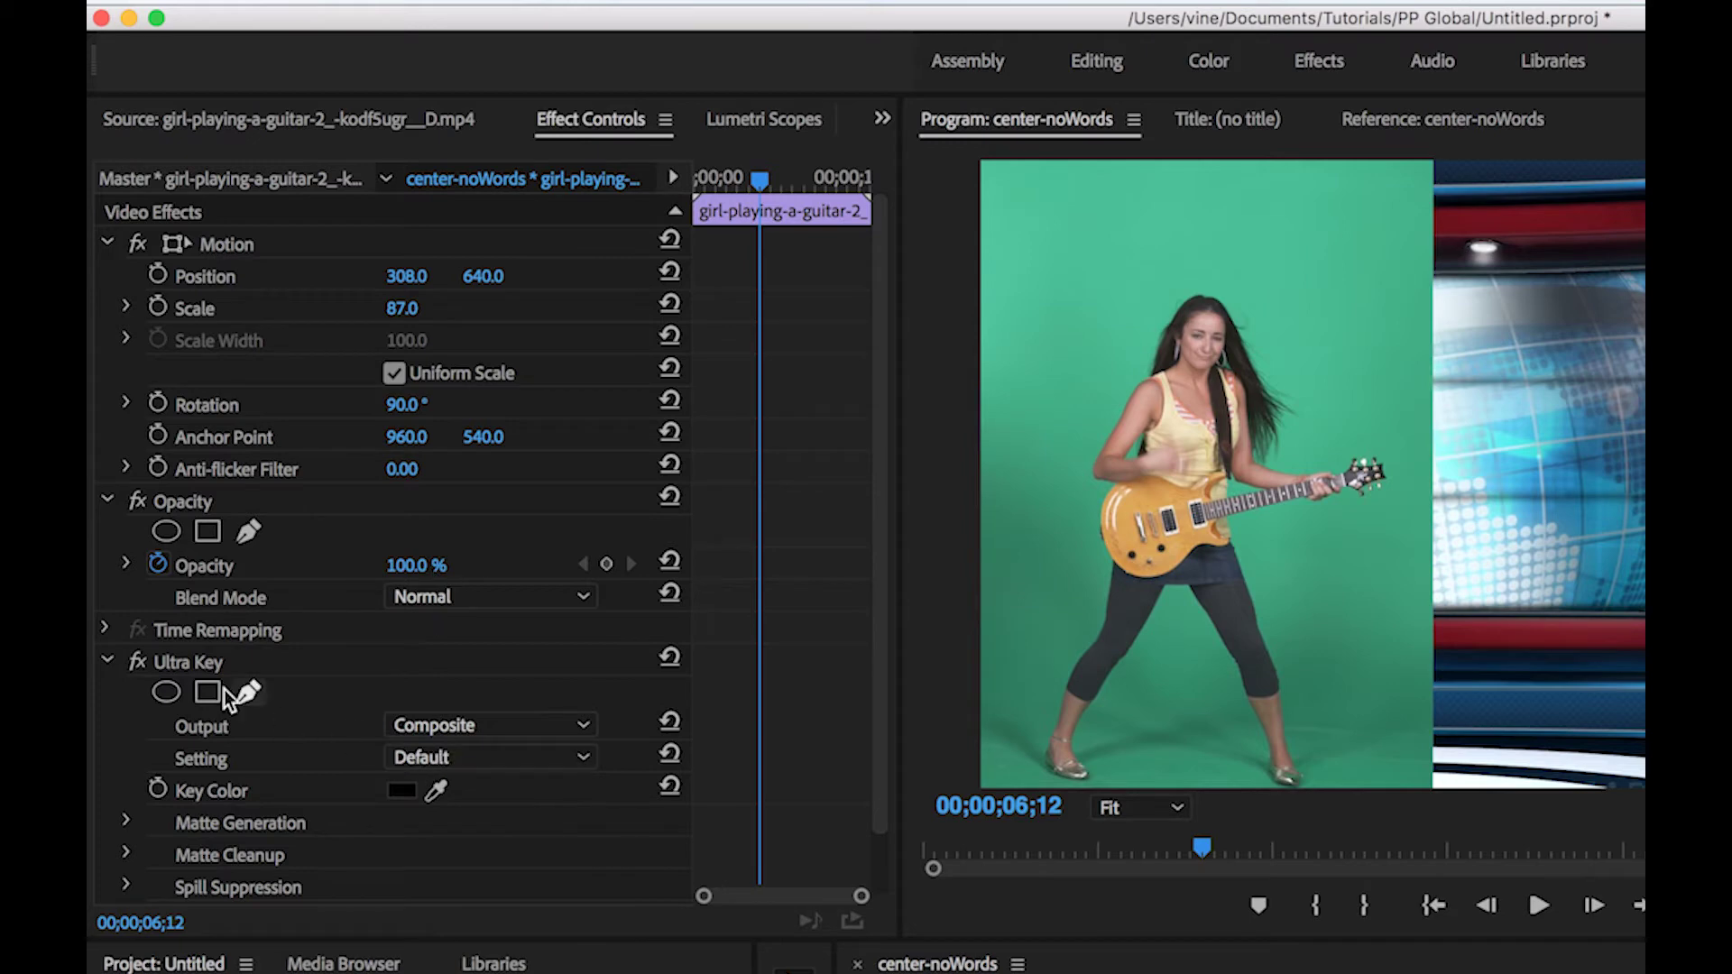
Step: Sample the green backdrop as Ultra Key's Key Color and set Output to Alpha Channel
click(108, 245)
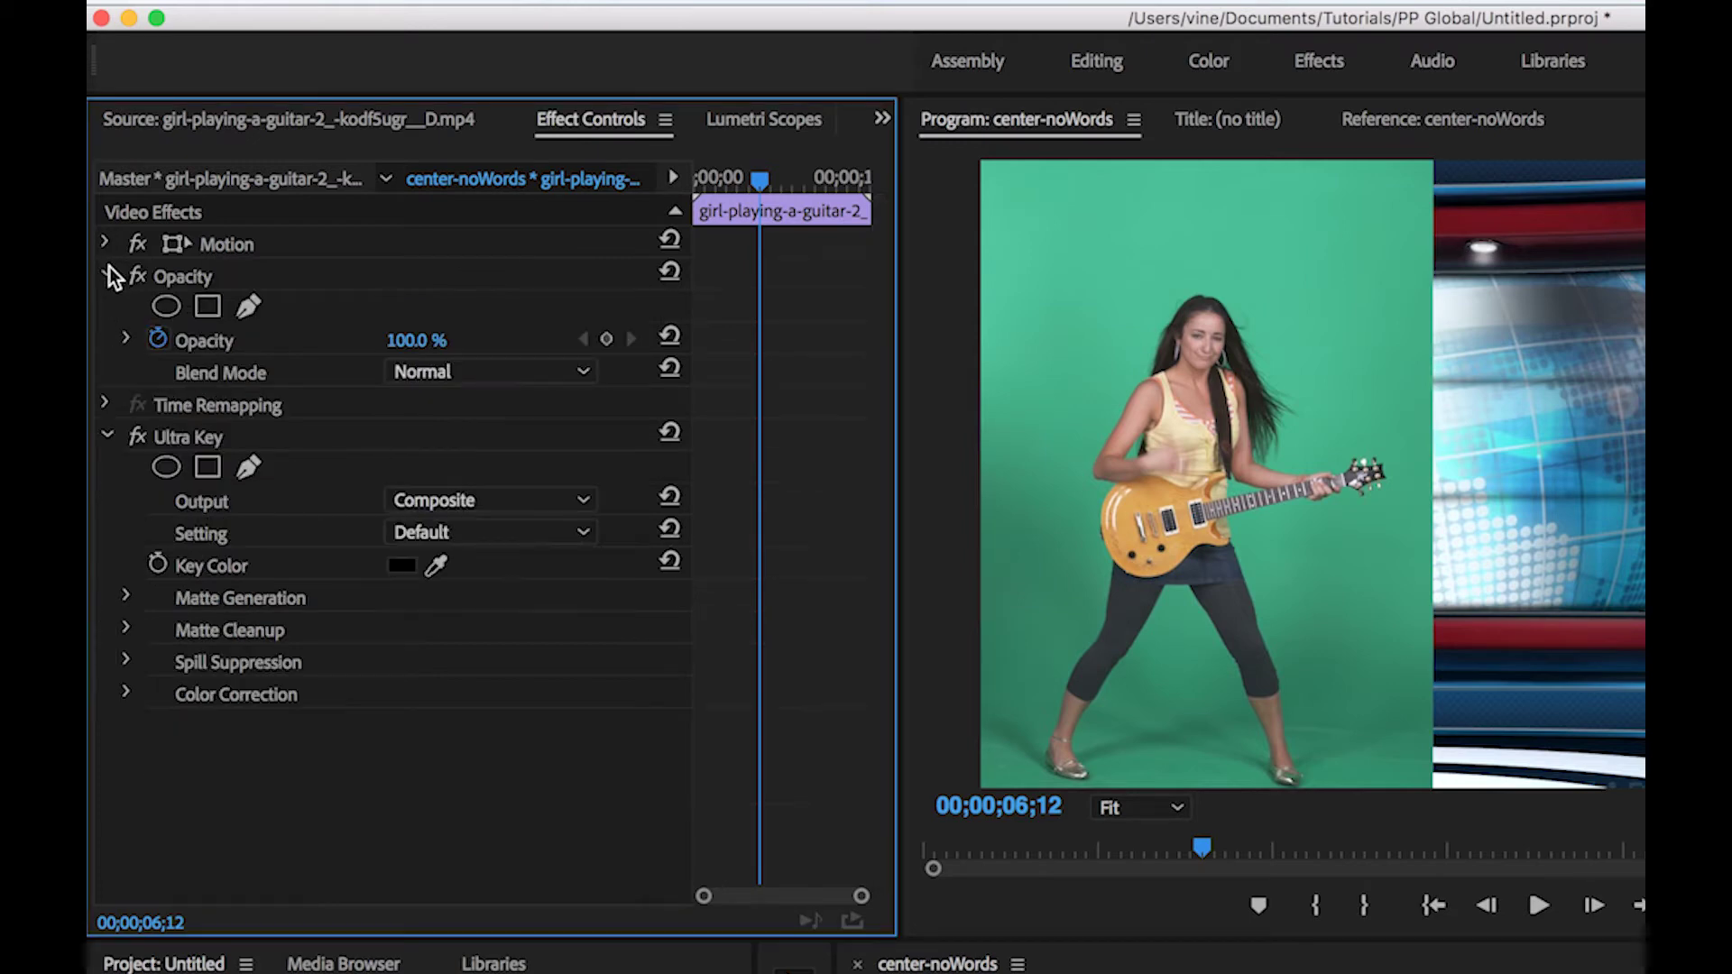
click(106, 273)
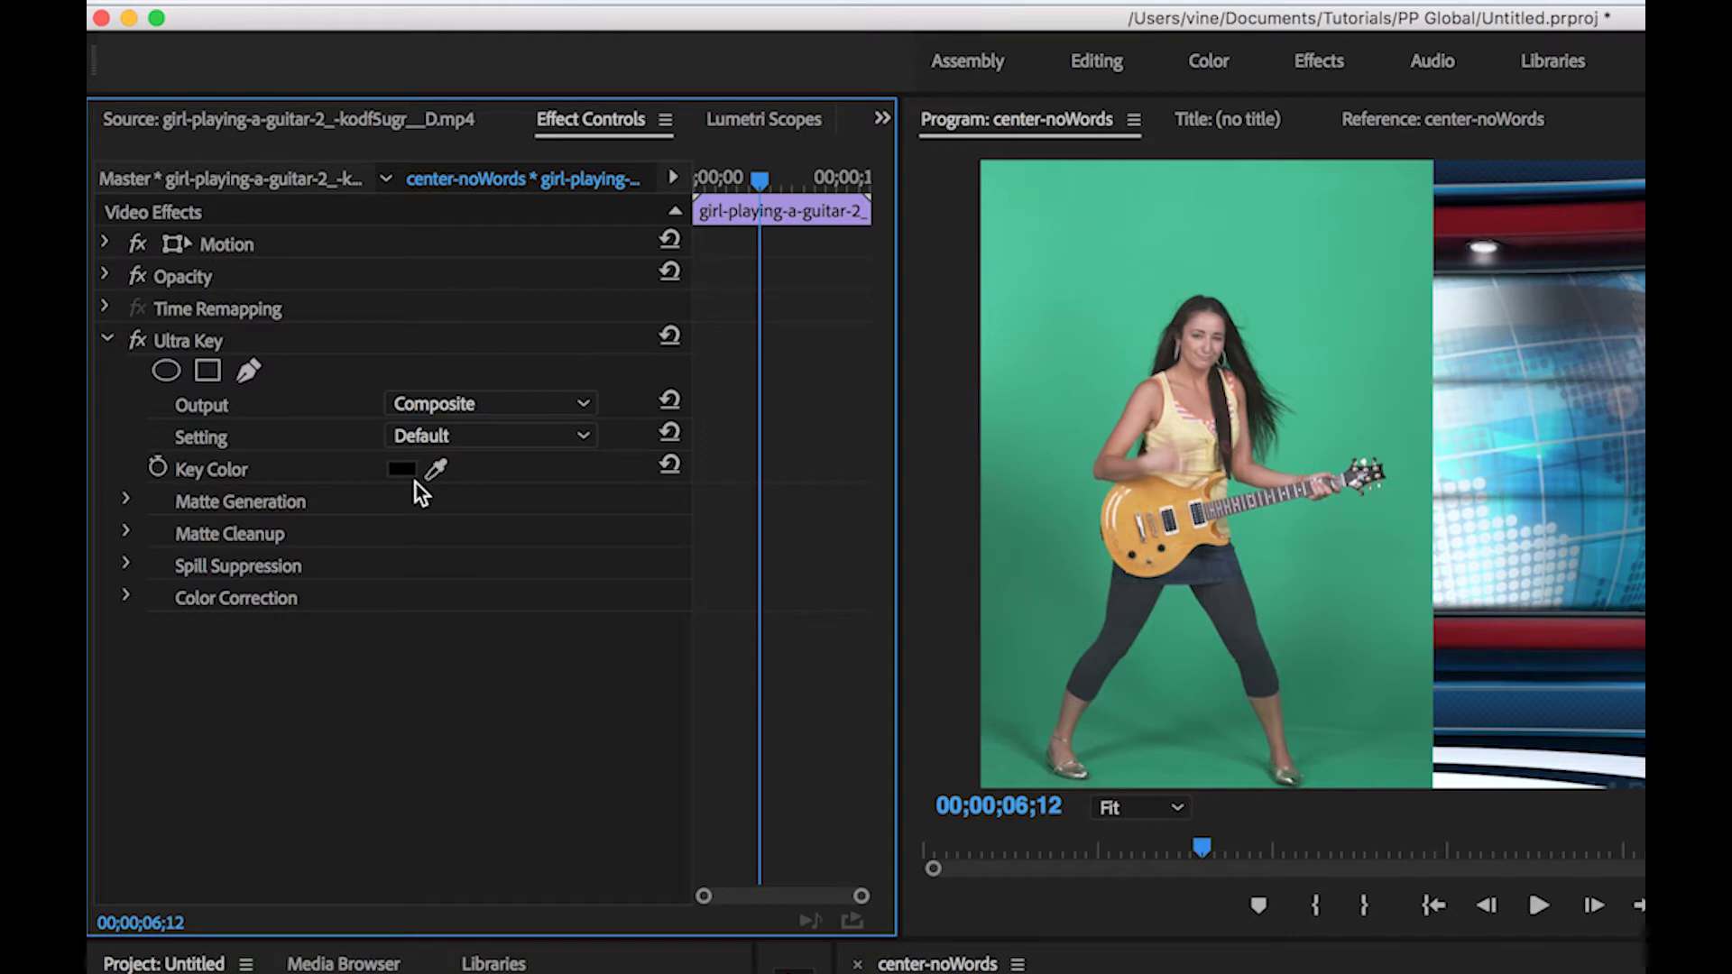
click(1075, 355)
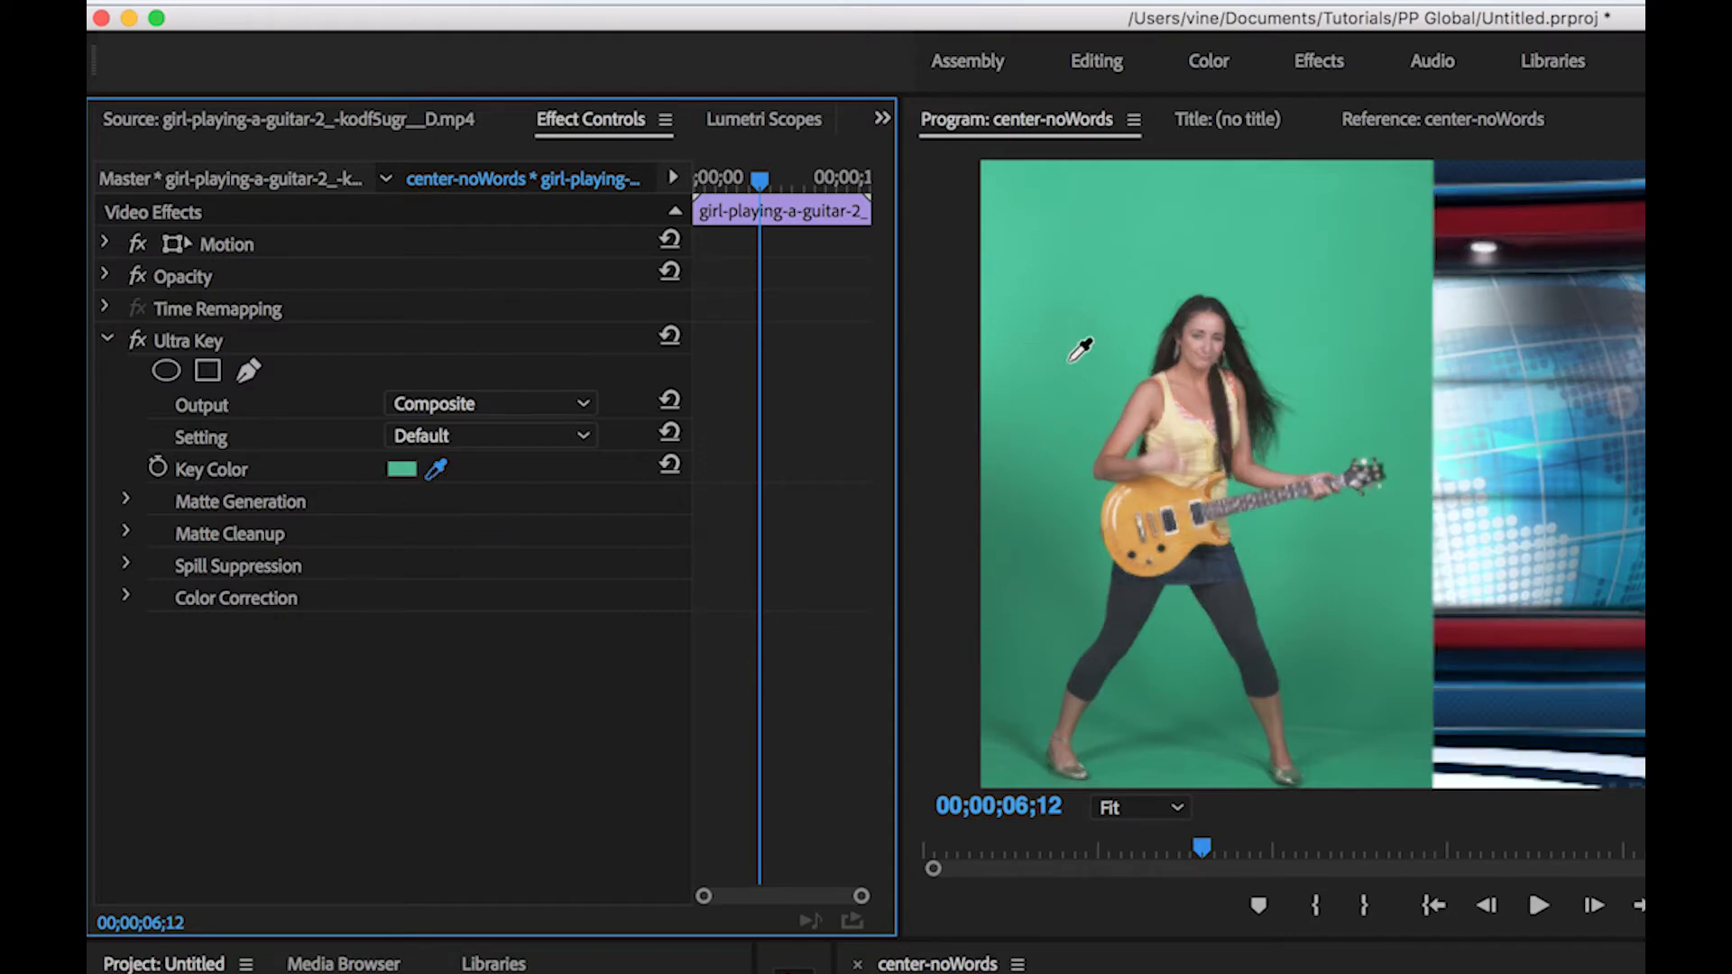
click(1141, 334)
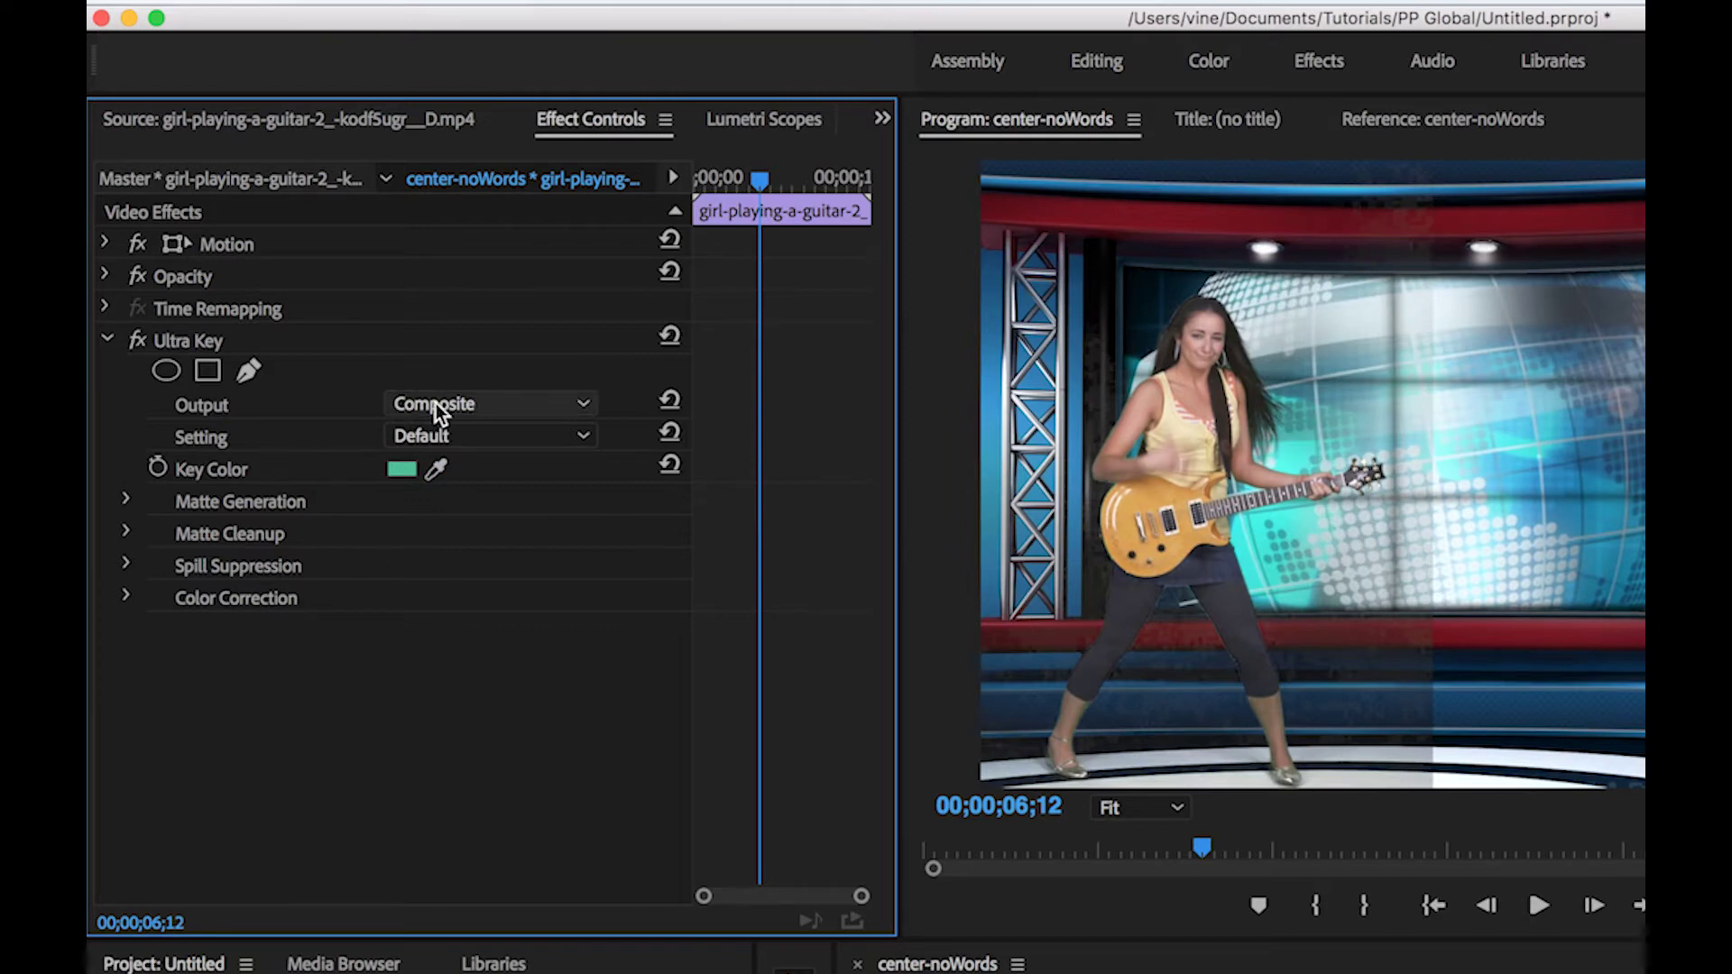
click(458, 406)
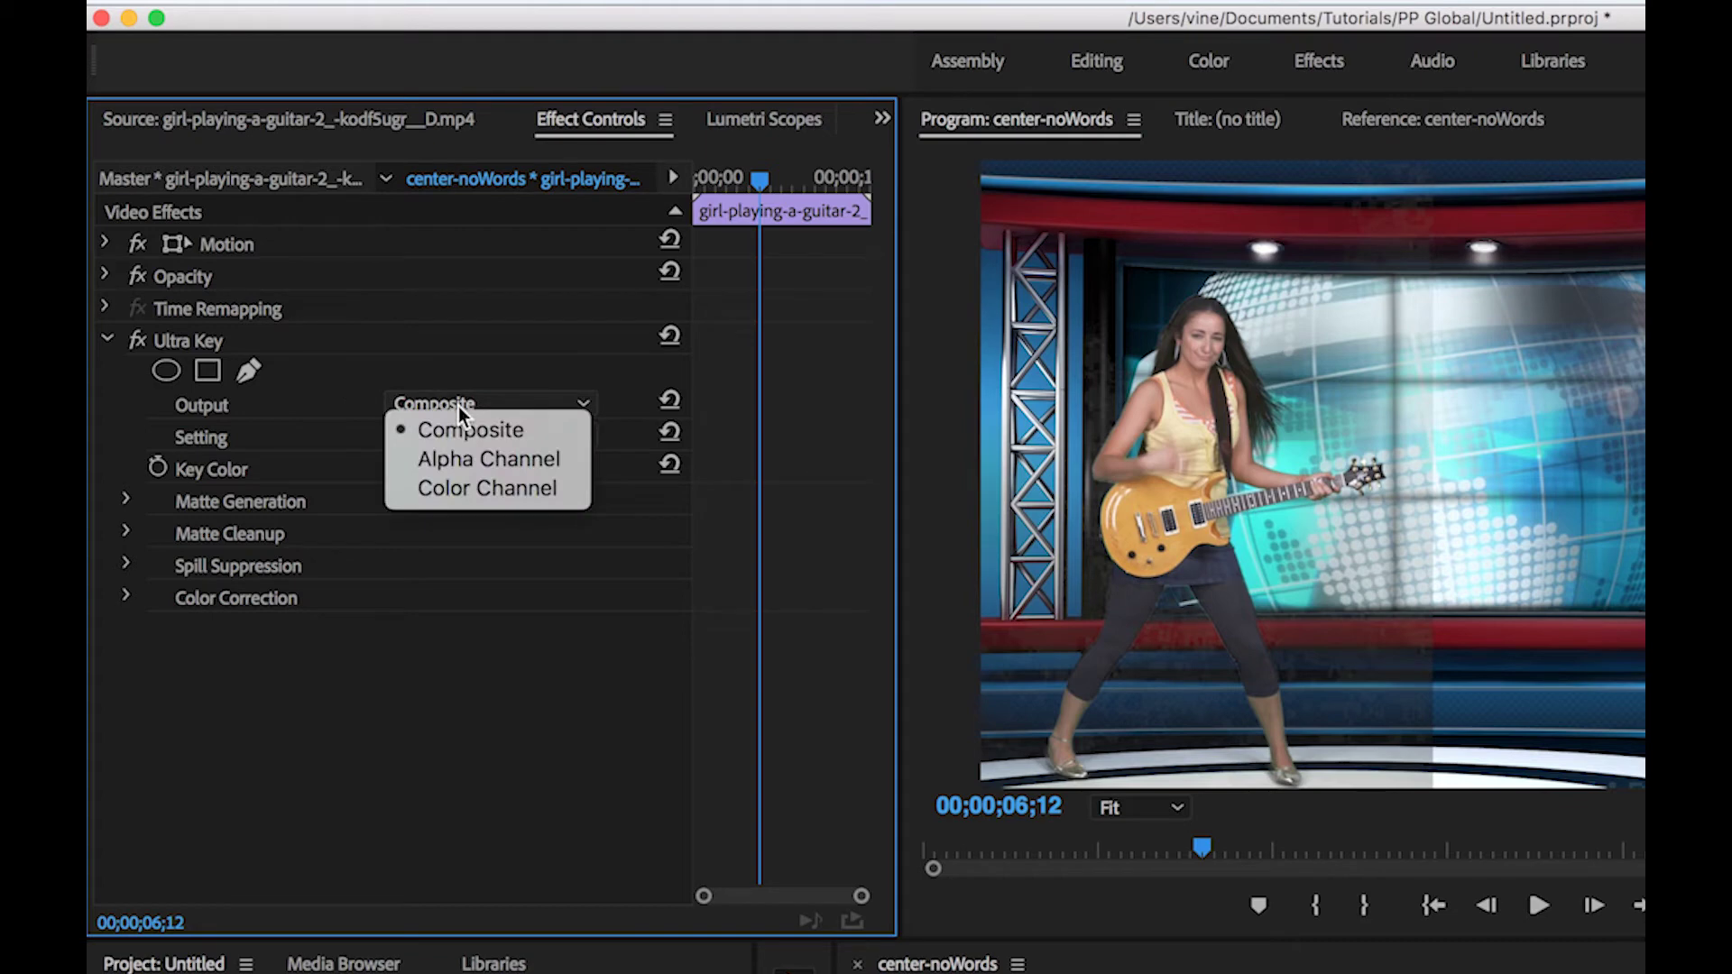
click(467, 451)
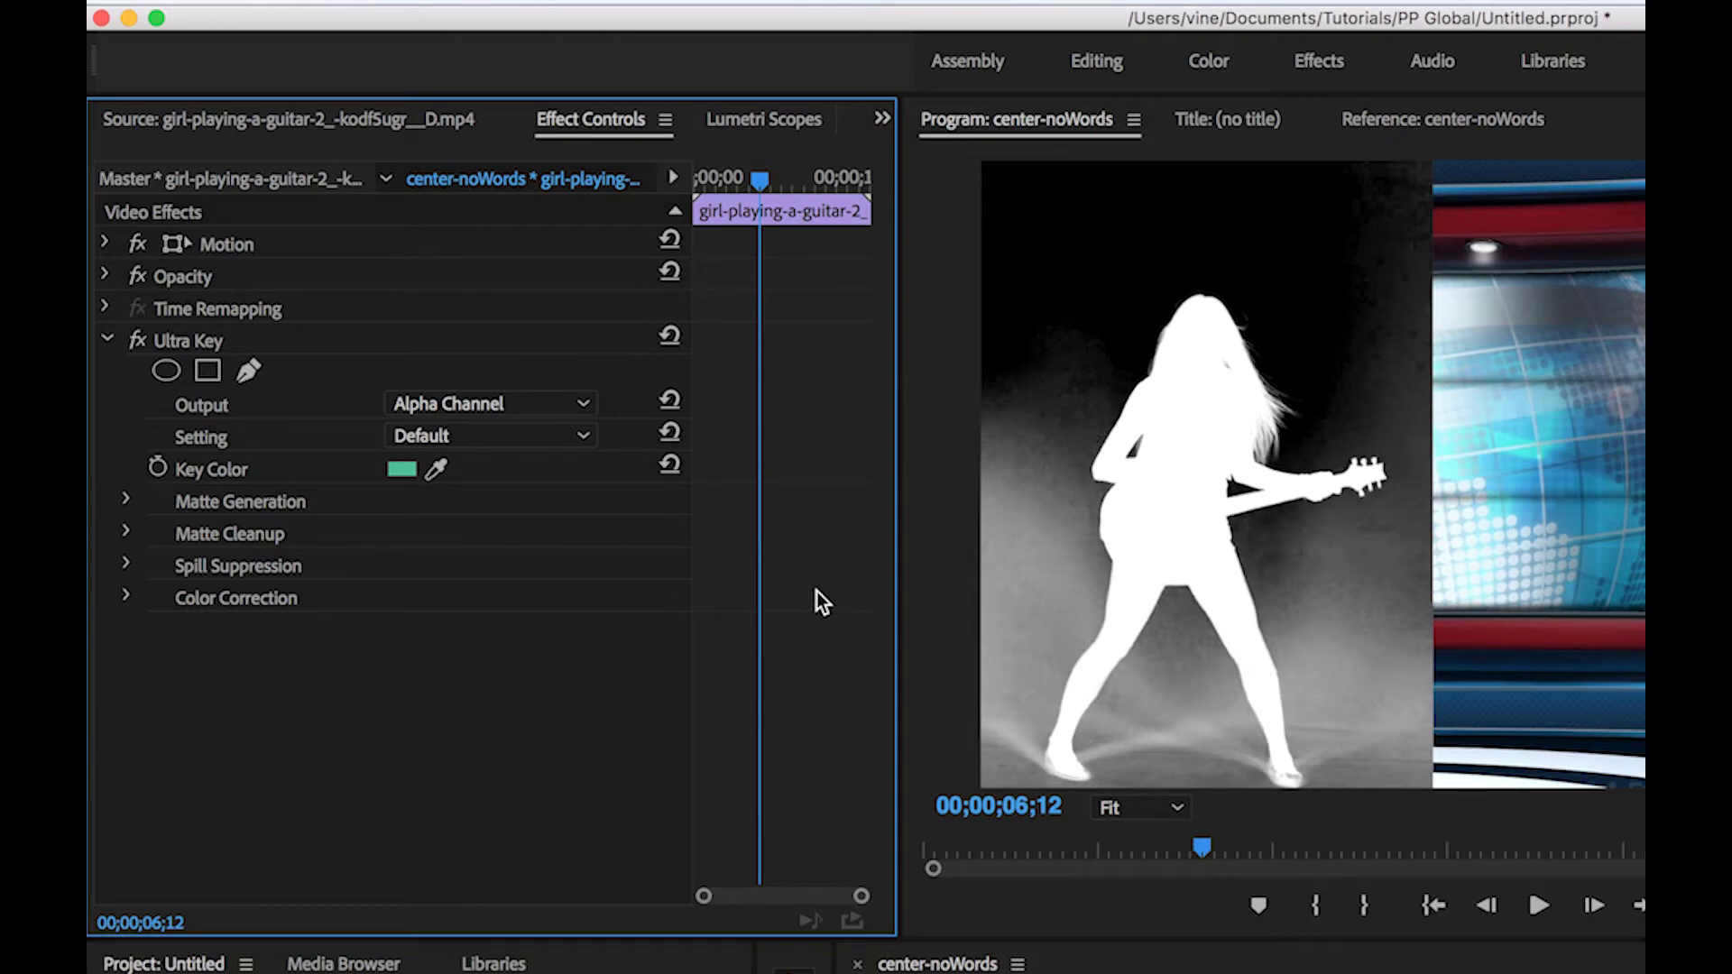
Step: Tune the guitarist's Ultra Key matte: Transparency 31, Highlight 28, Shadow 2, Tolerance 36, Choke 25, Soften 18, Contrast 14
click(132, 504)
click(132, 697)
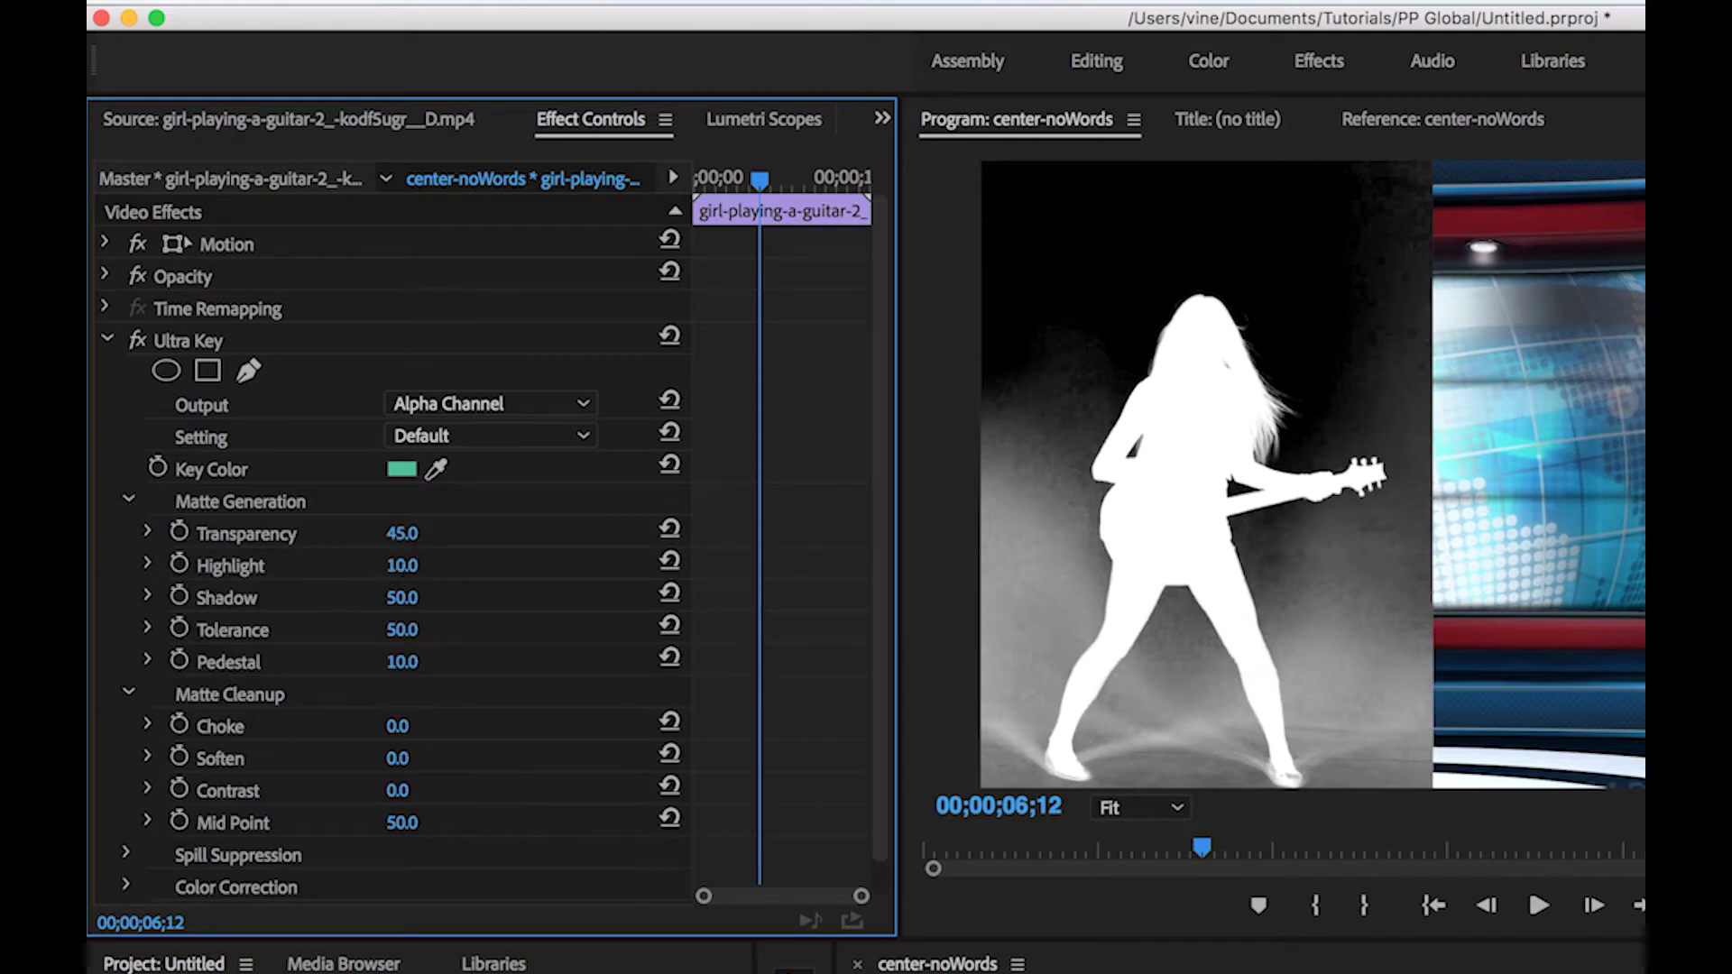
drag(401, 598, 372, 597)
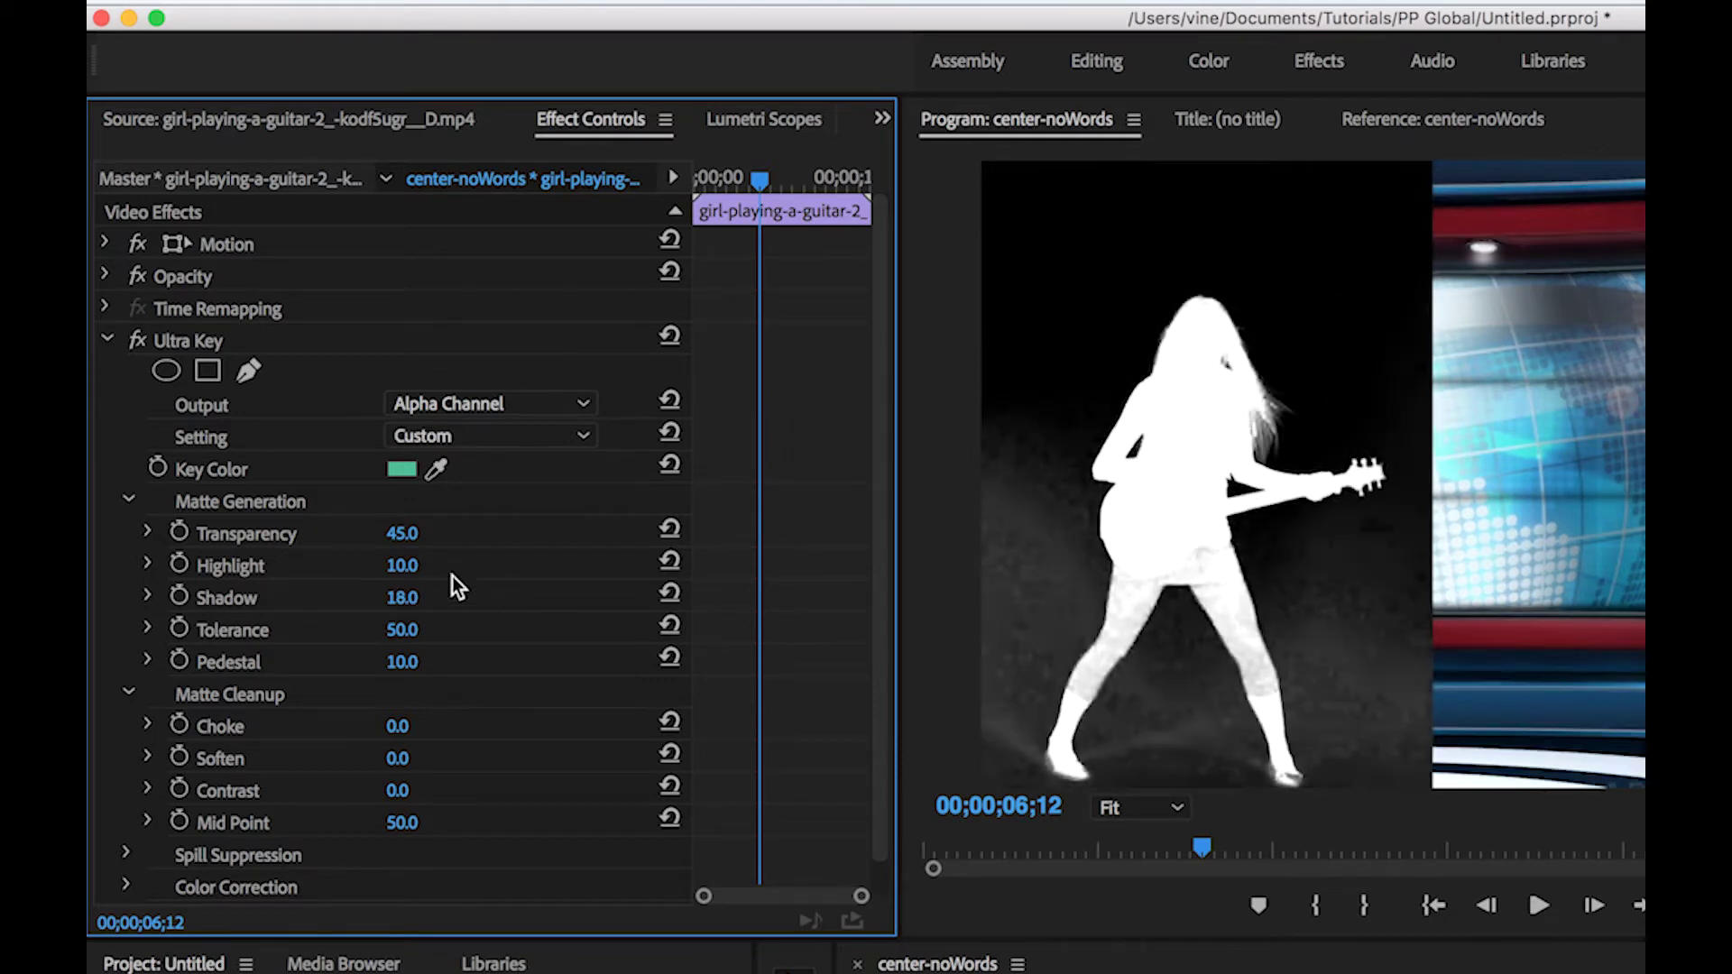
drag(411, 539, 394, 597)
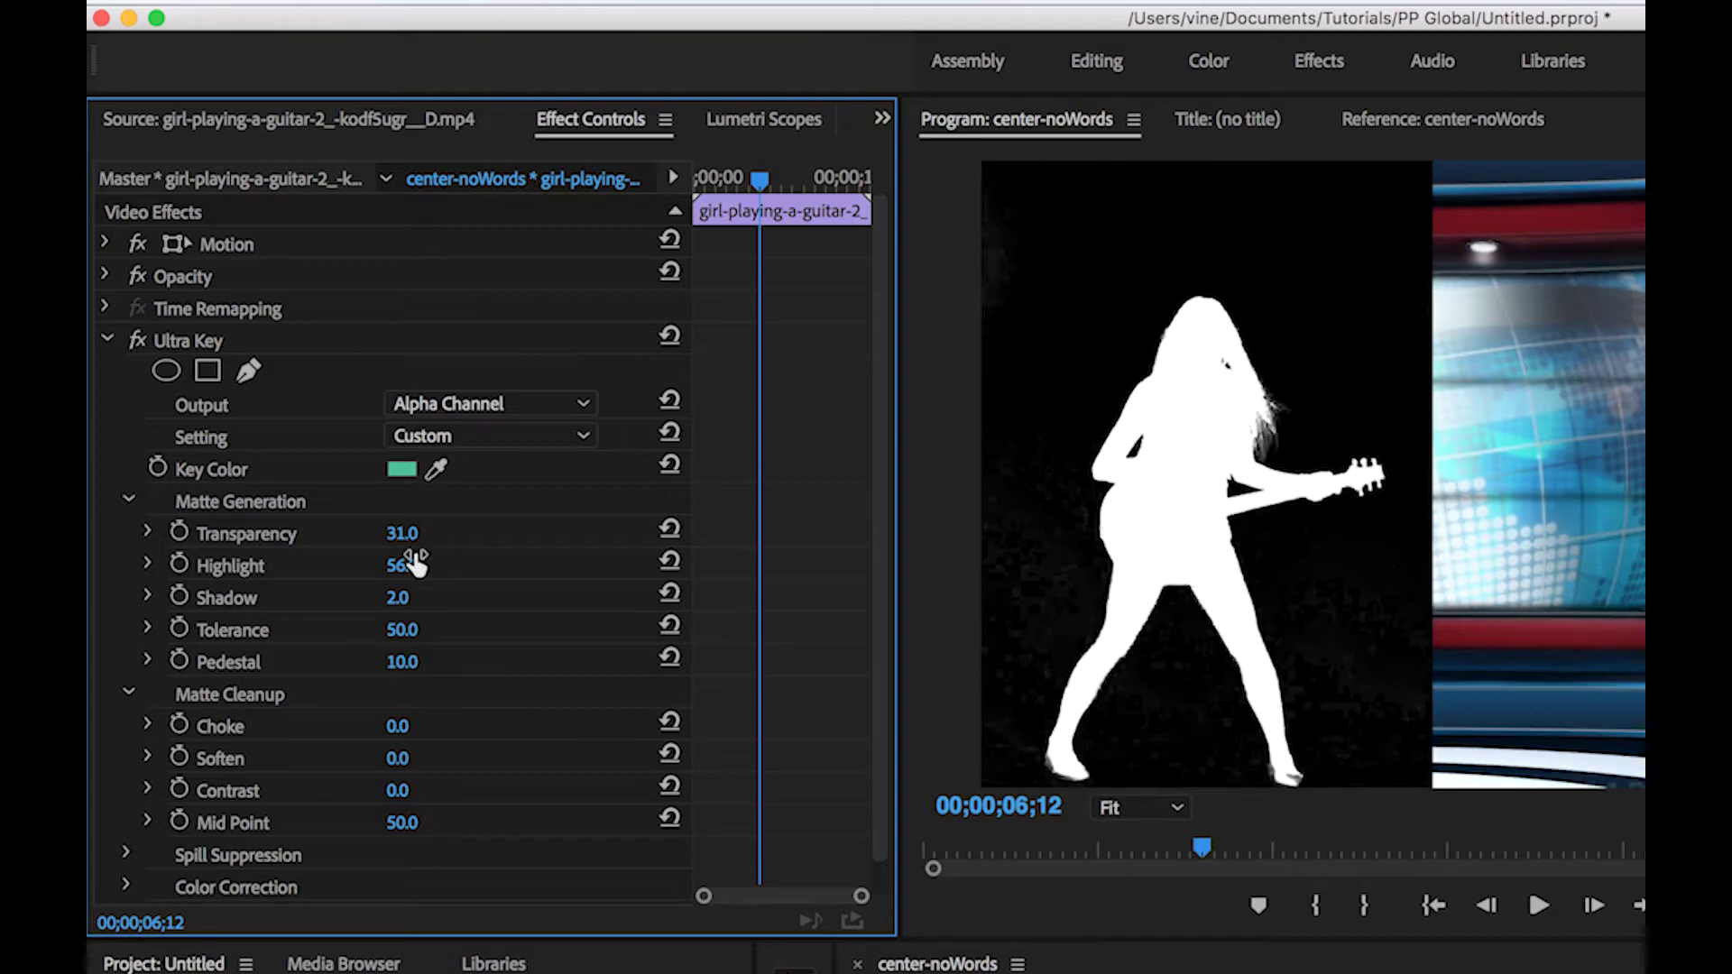
mouse_move(402, 566)
mouse_down()
mouse_move(383, 565)
mouse_move(428, 567)
mouse_up()
mouse_move(401, 629)
mouse_down()
mouse_move(384, 629)
mouse_move(404, 630)
mouse_up()
drag(397, 726, 425, 793)
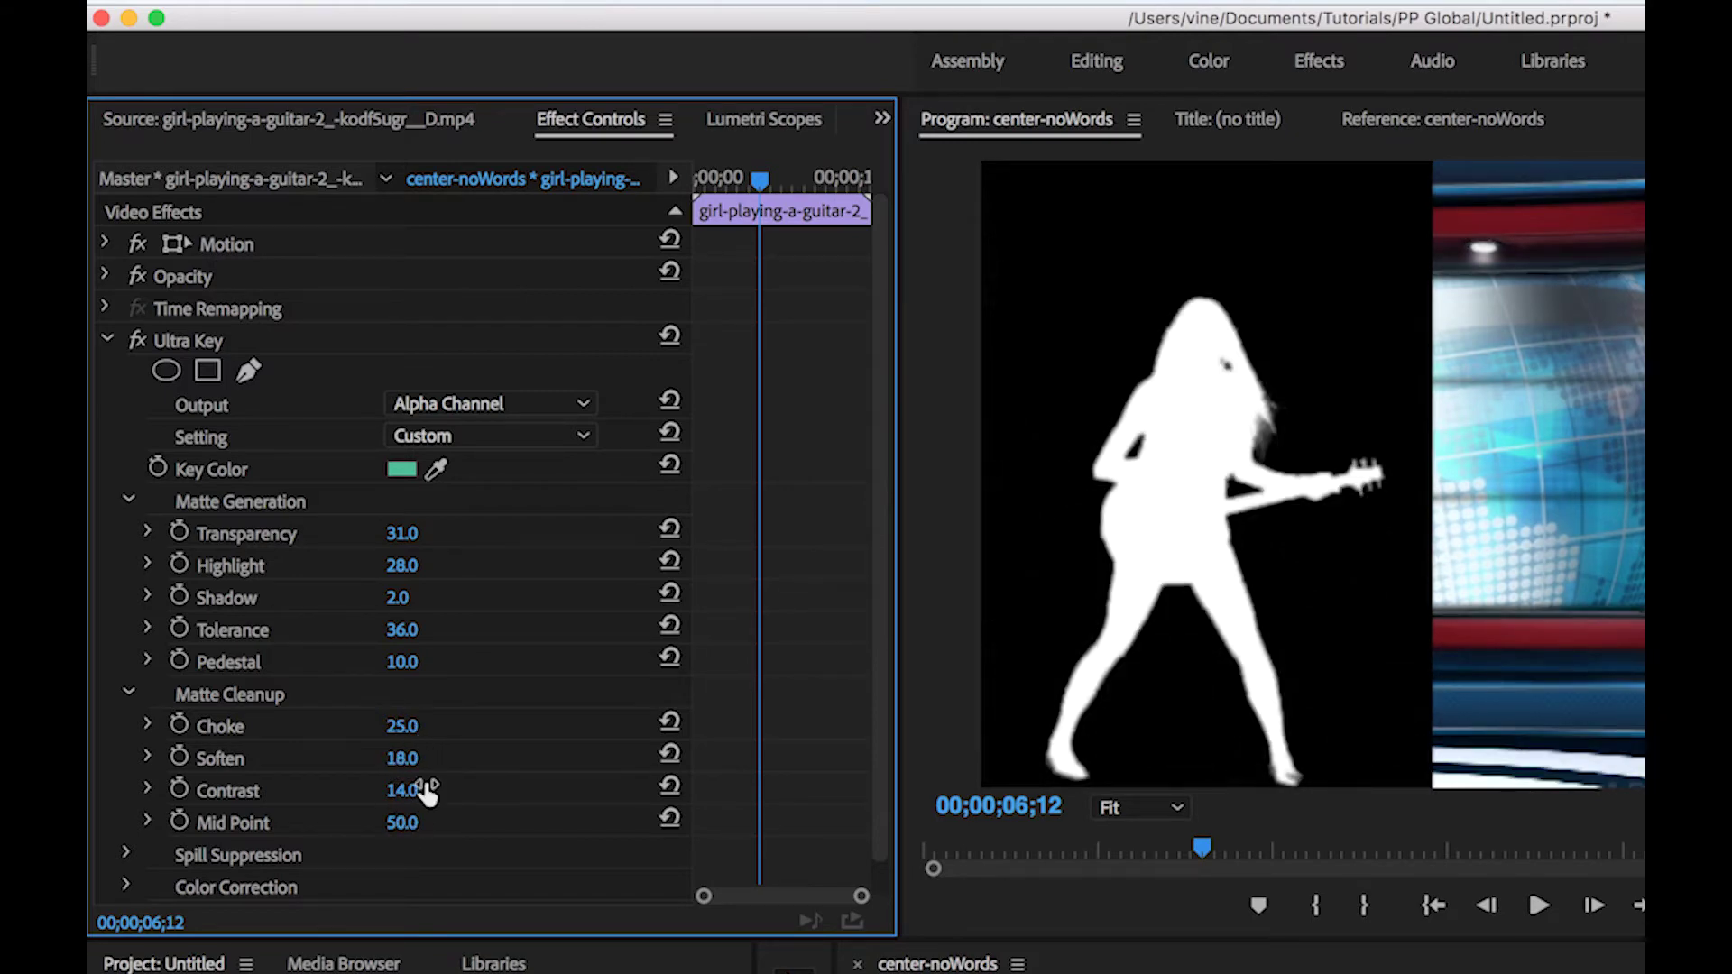
click(460, 406)
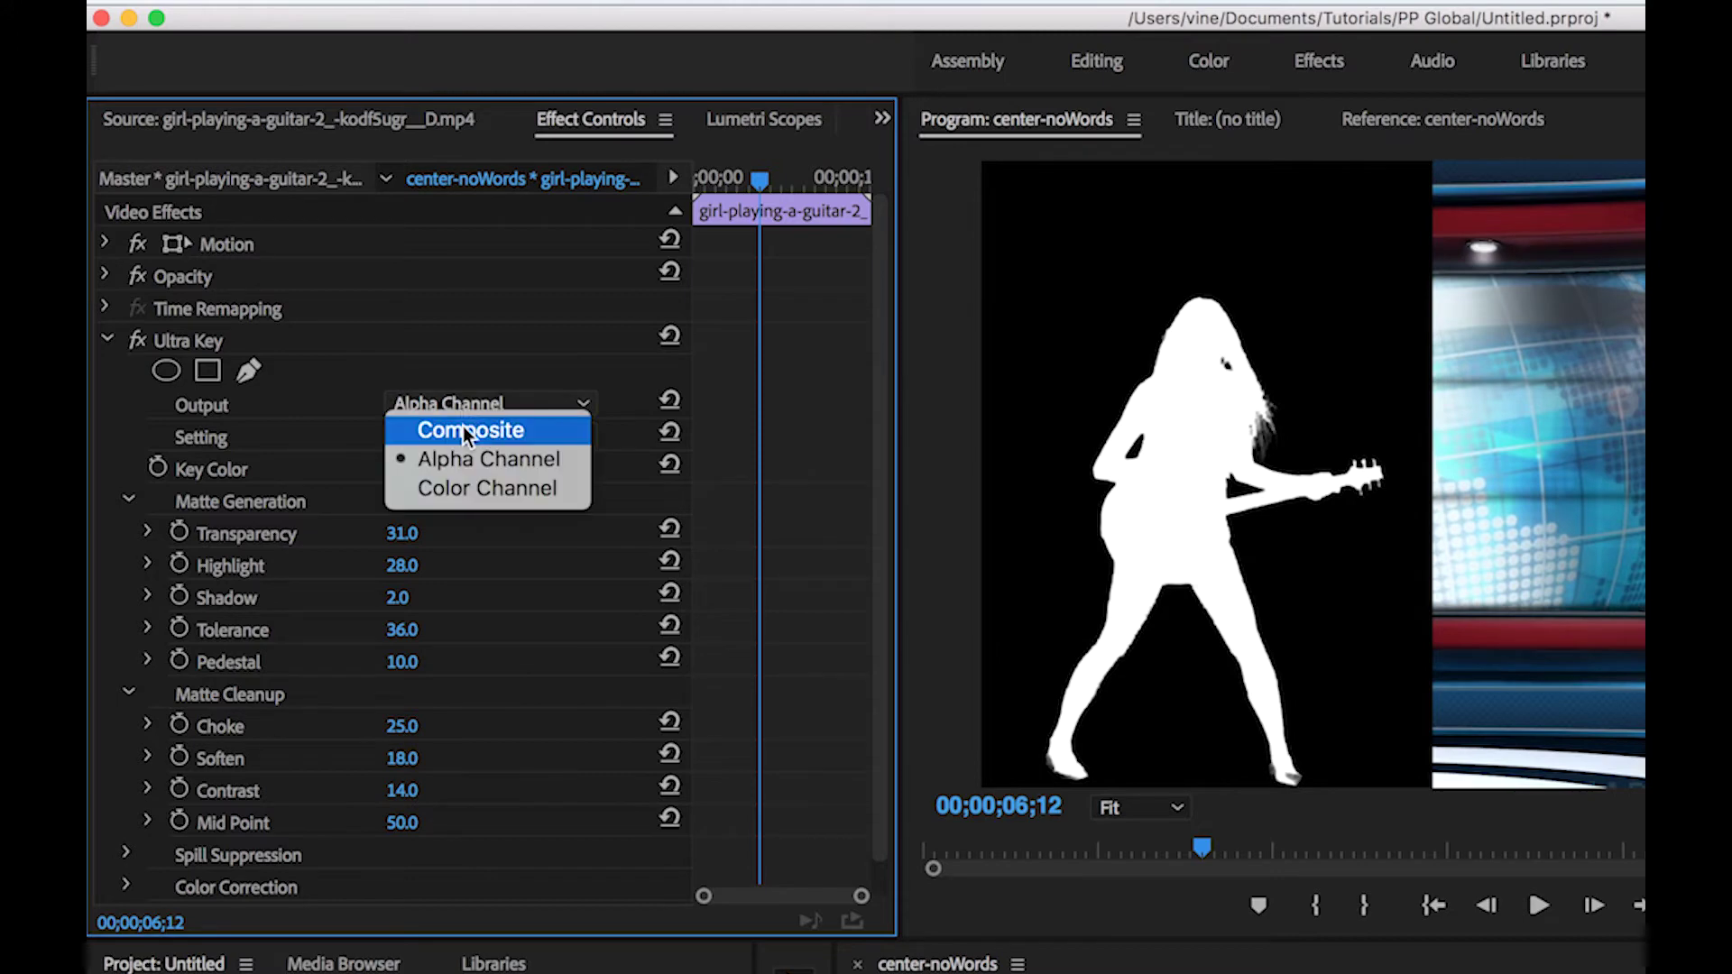
Step: Switch Ultra Key output back to Composite and play back the keyed guitarist over the studio set
click(465, 426)
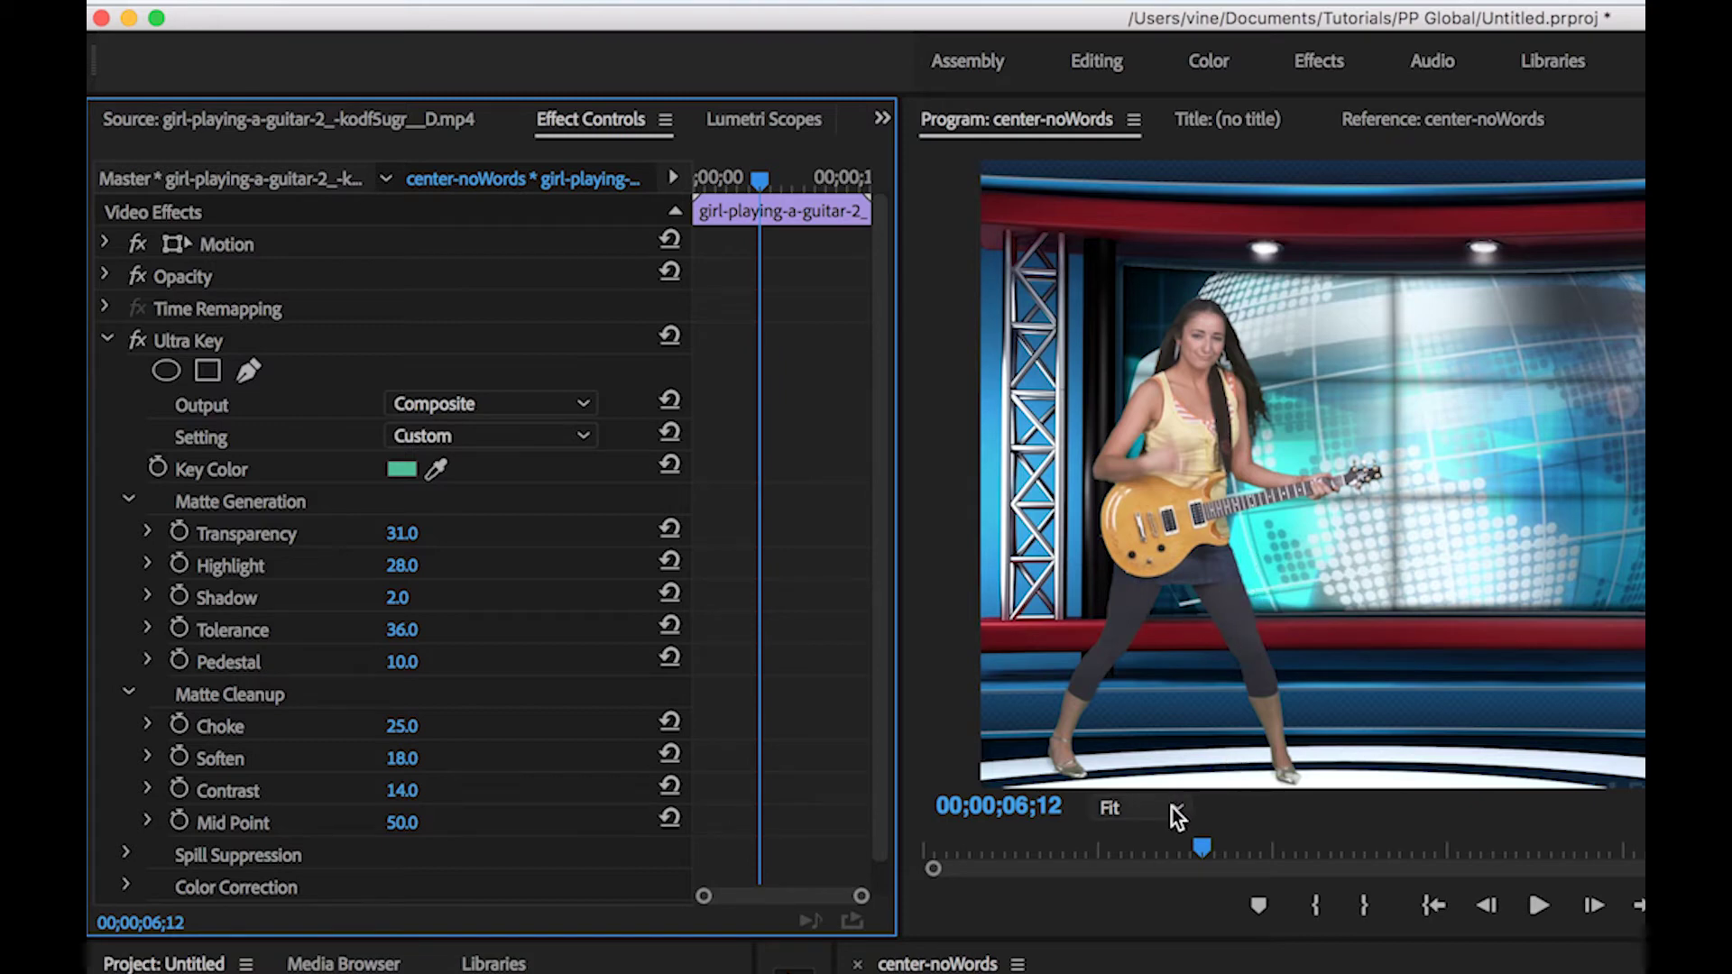
key(j)
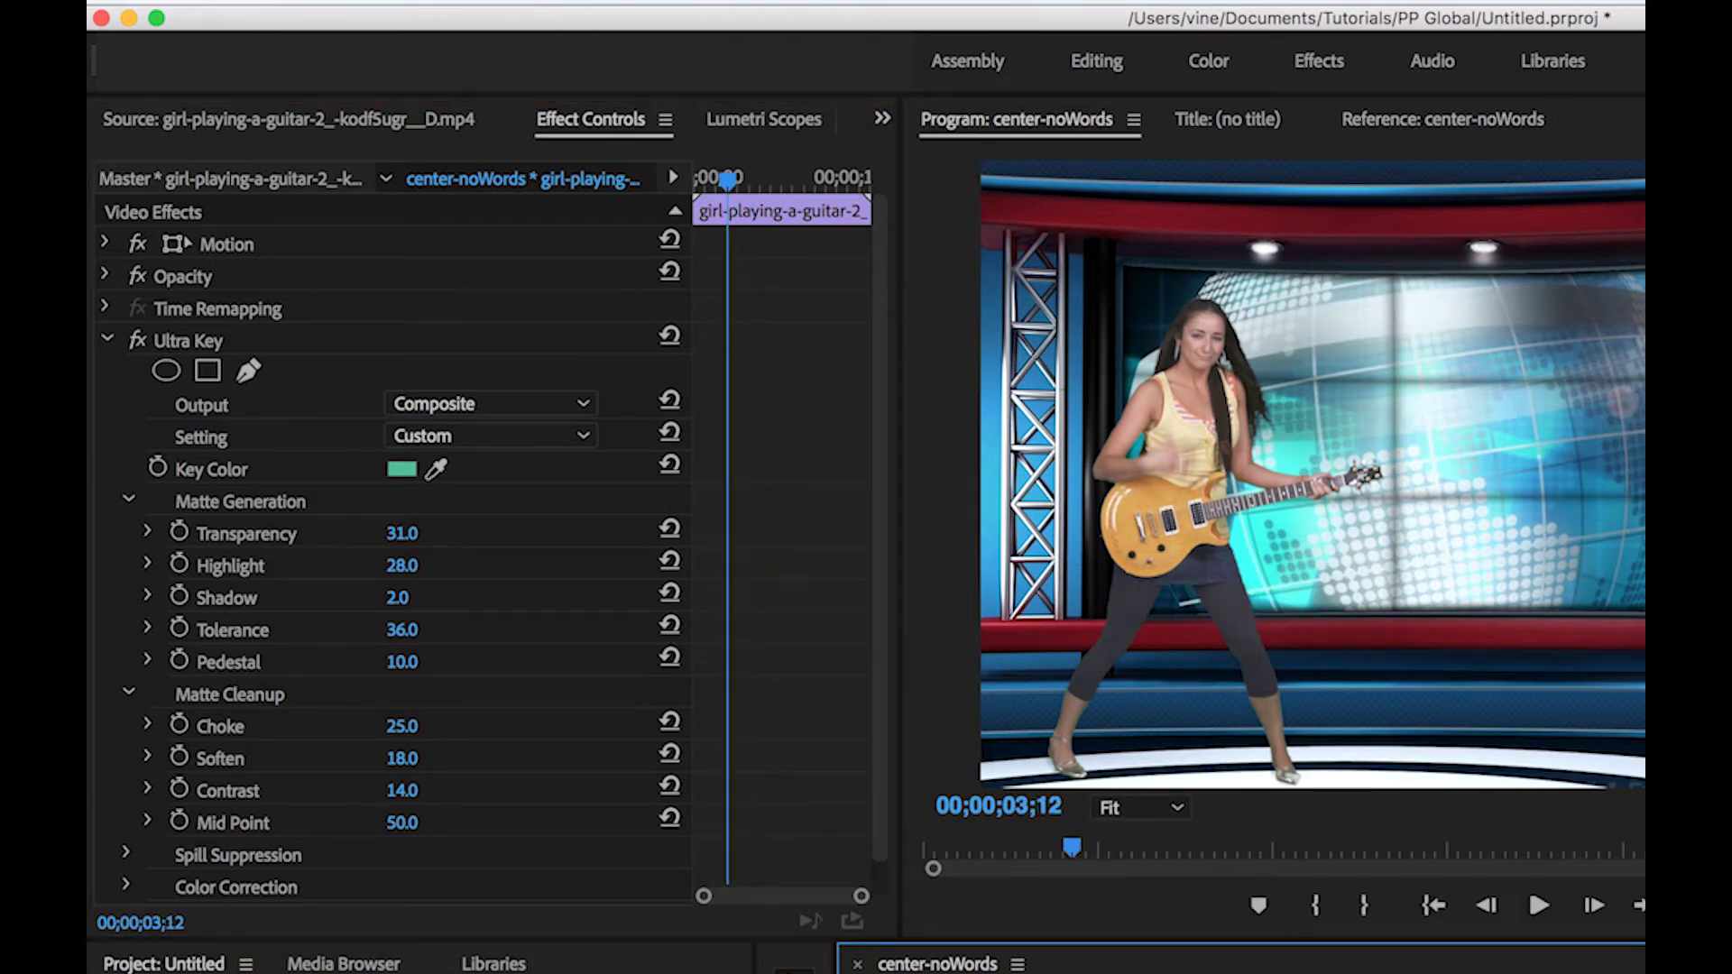
key(k)
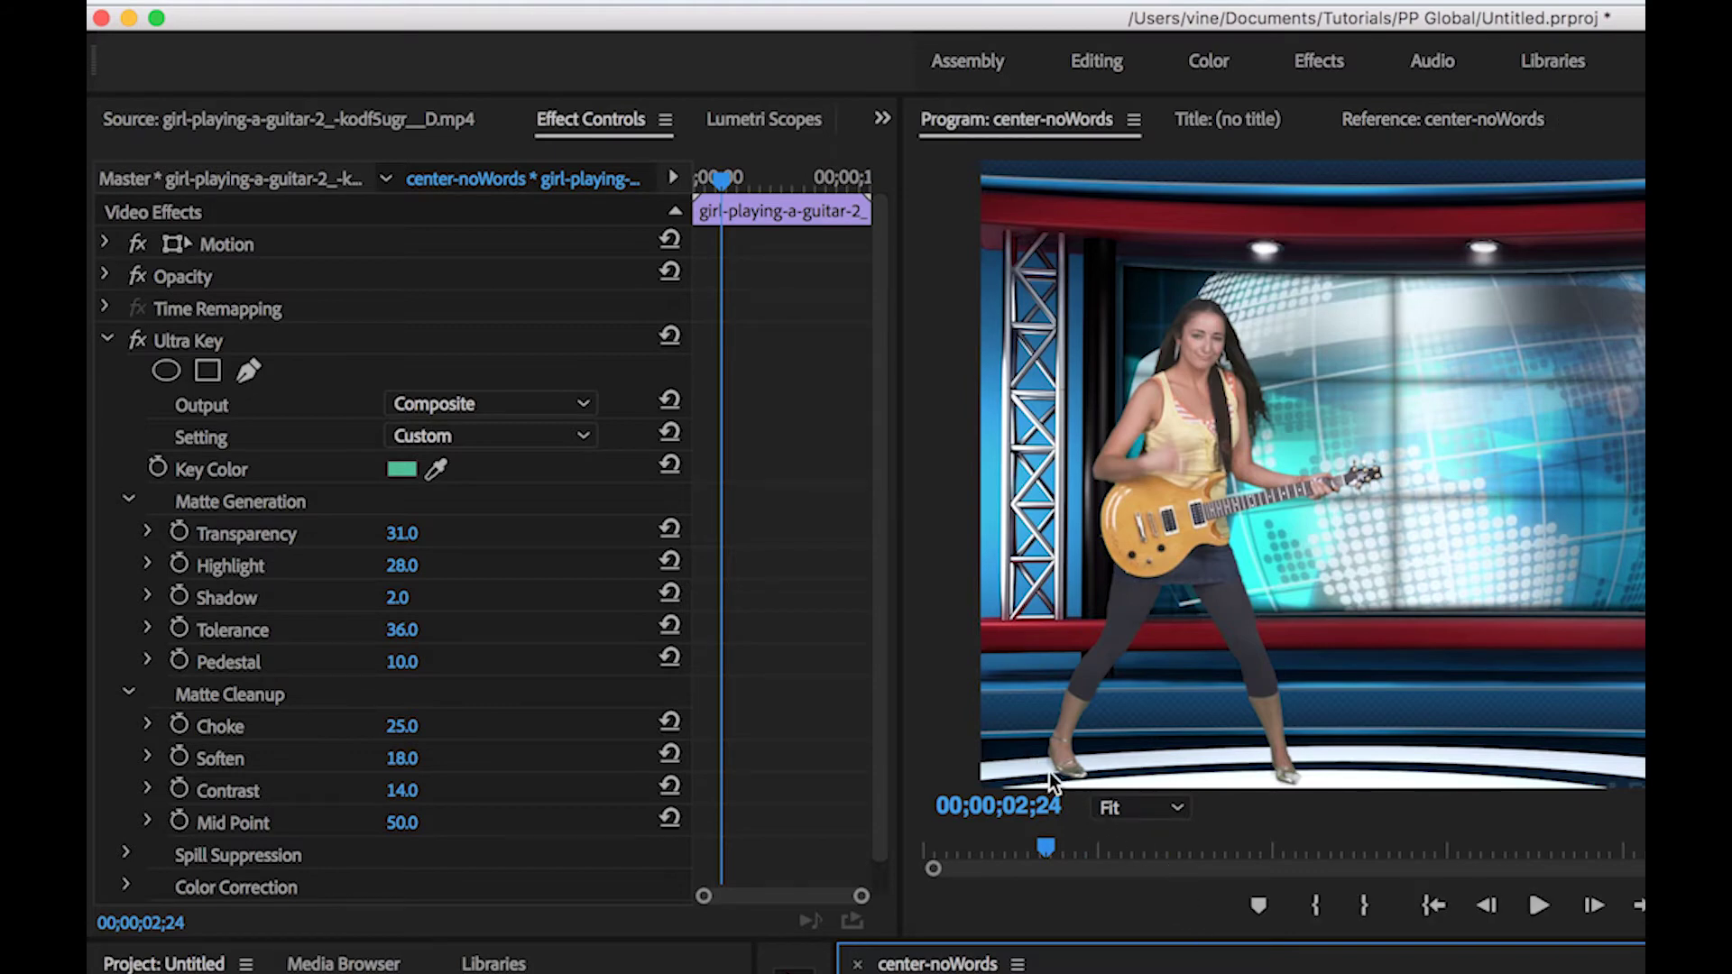
key(space)
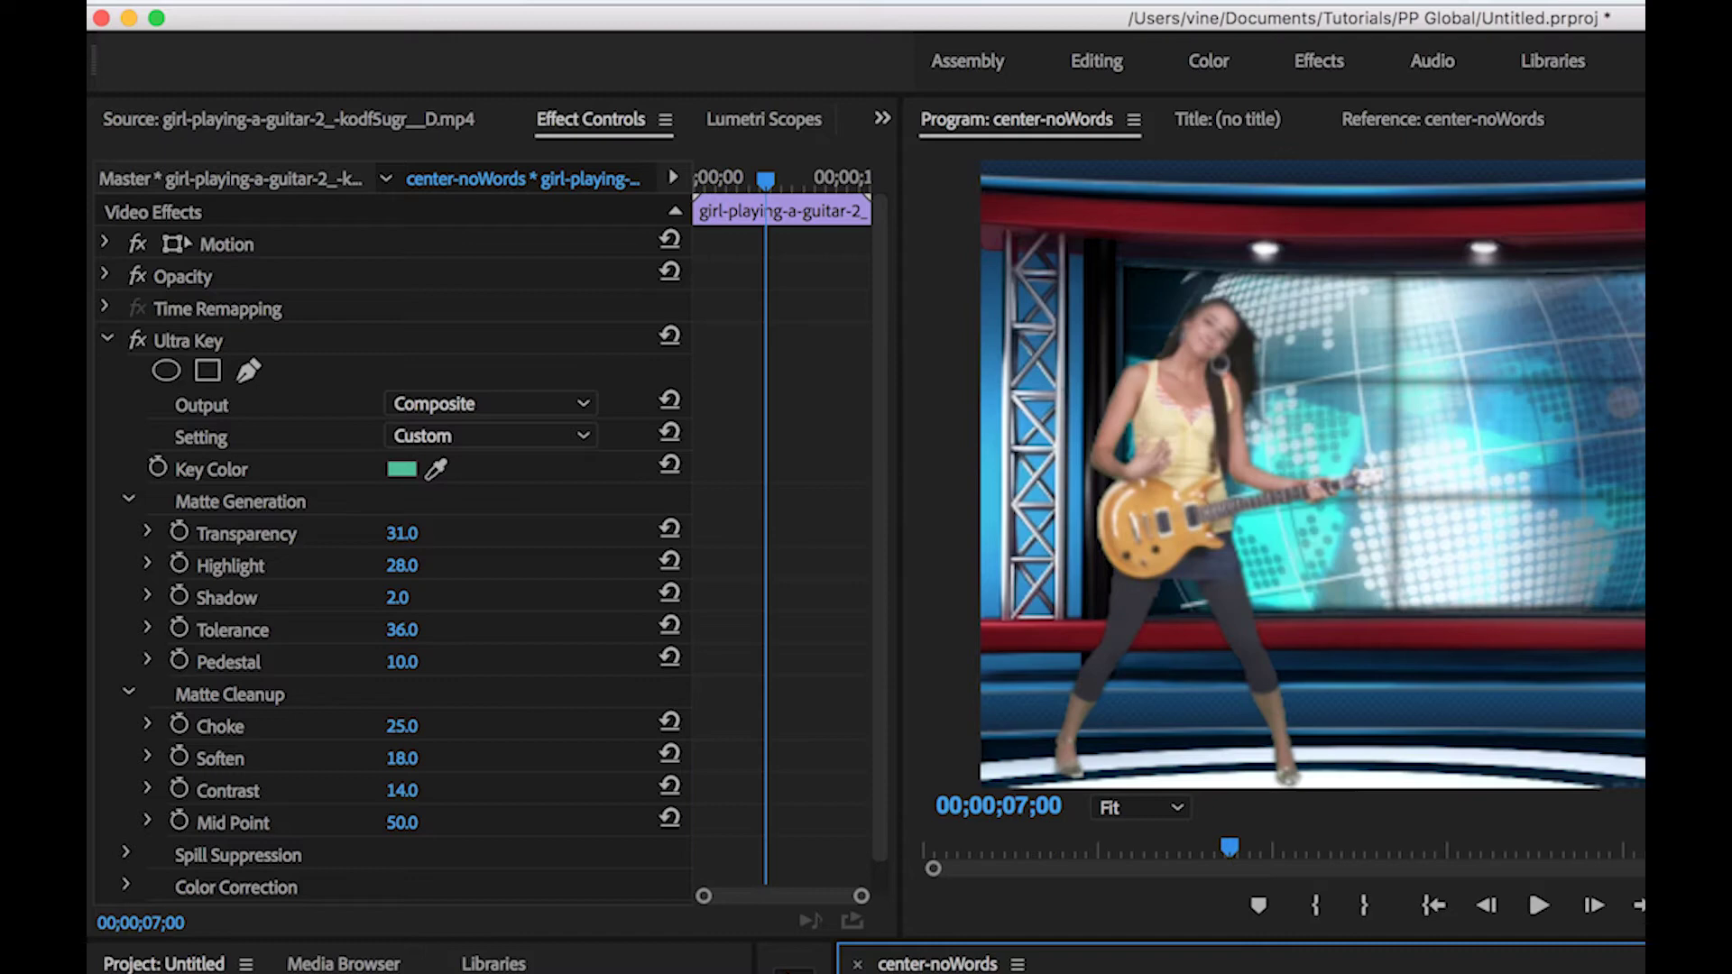
key(space)
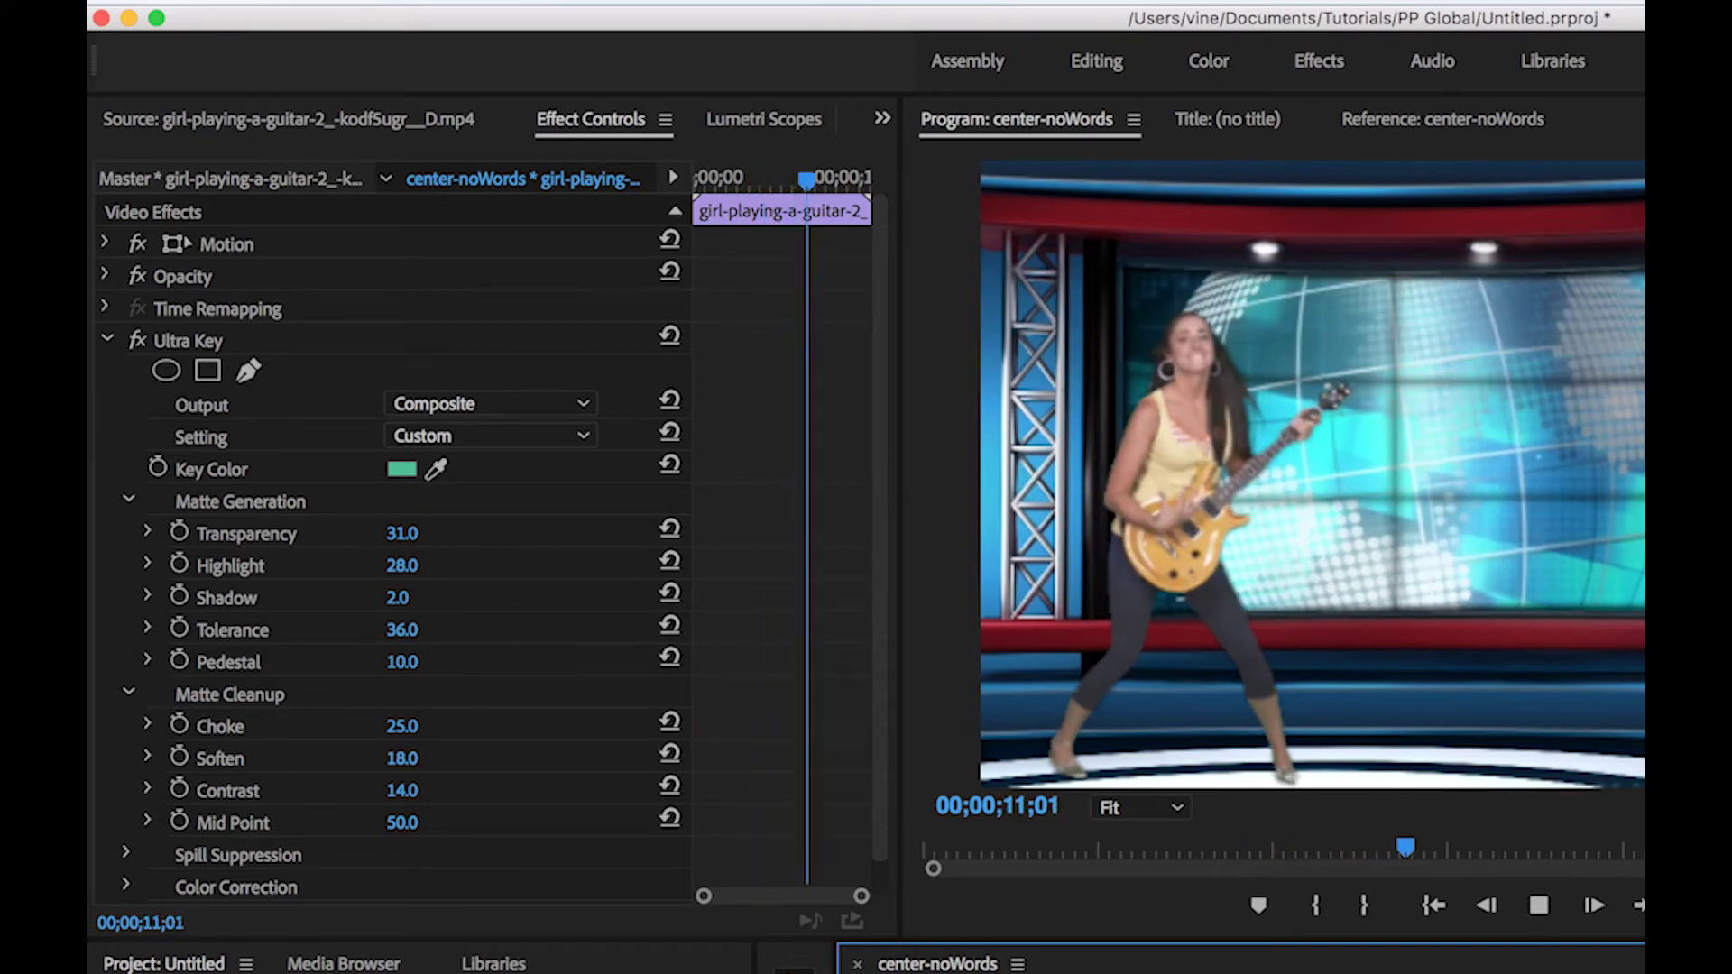
key(j)
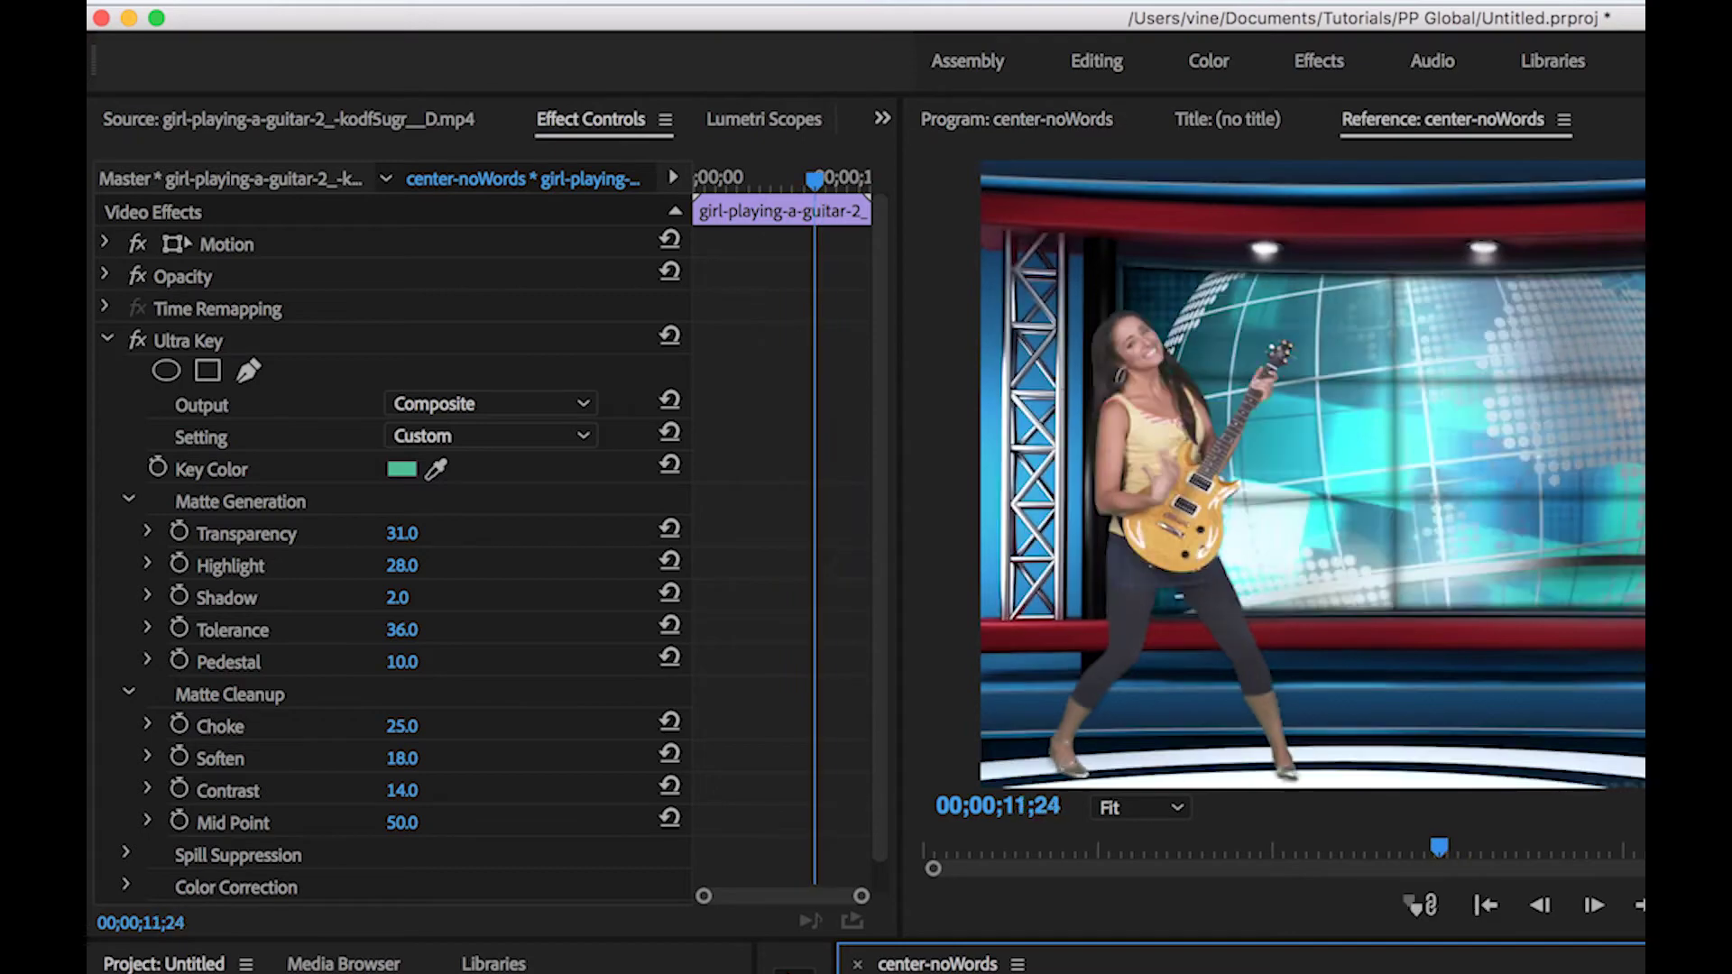
key(k)
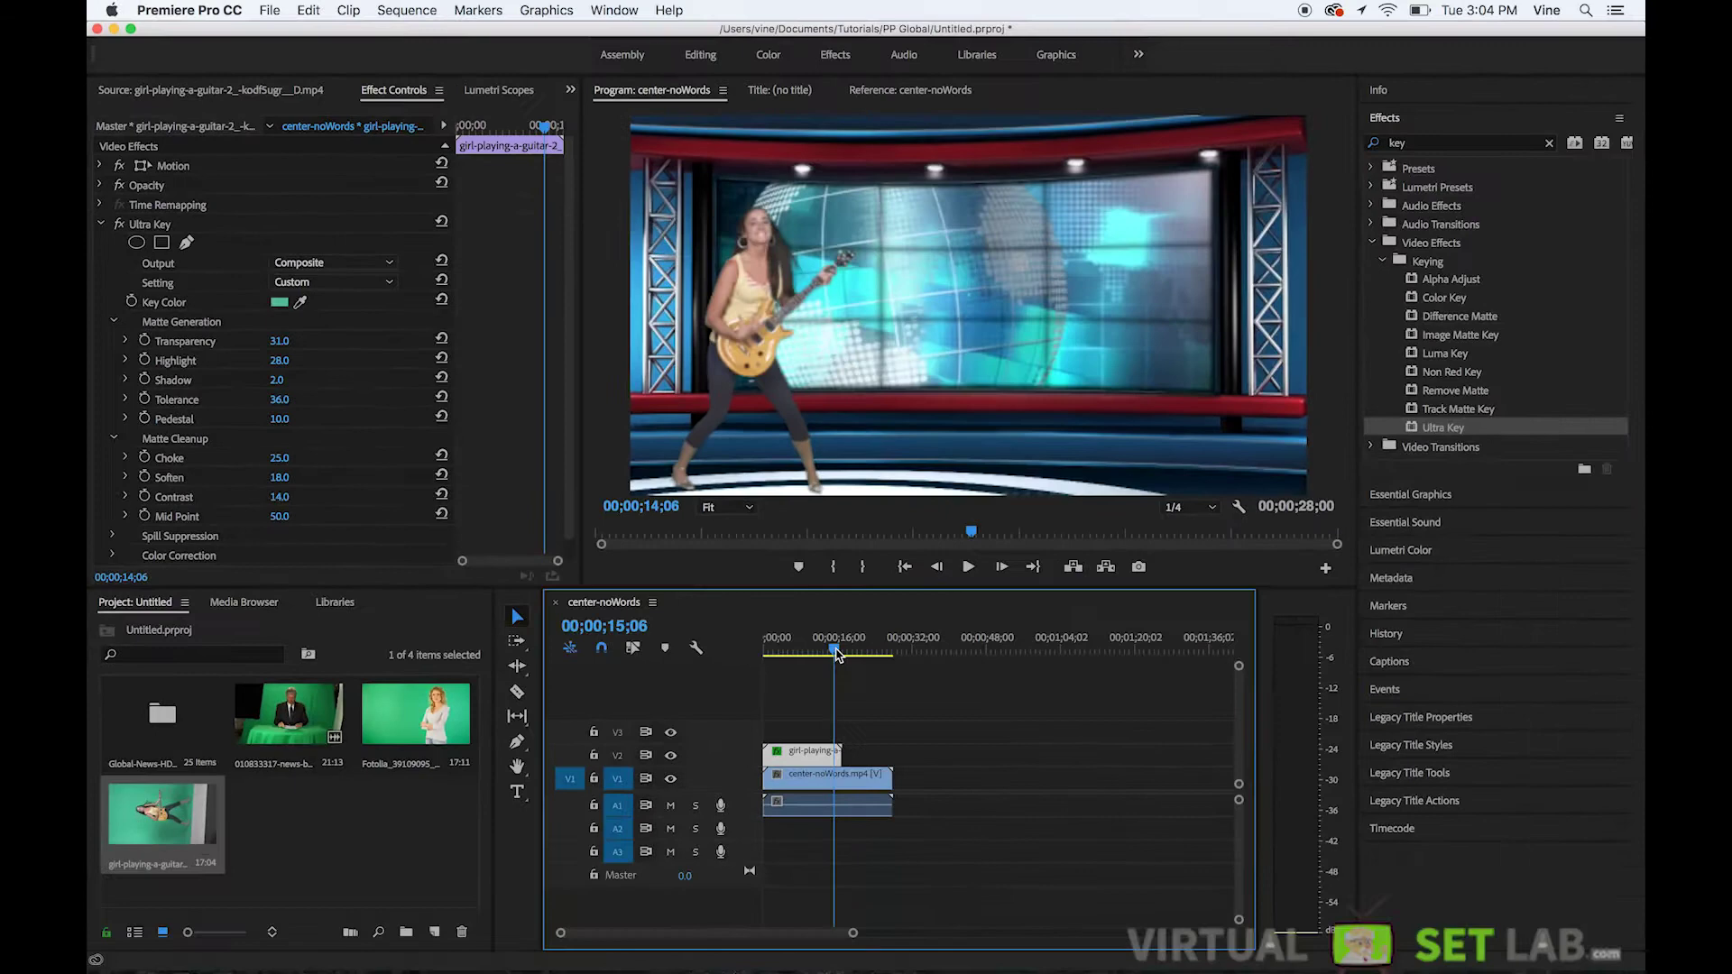
Step: Move the playhead to 00;00;25;05, where the green monitor wall shows, and deselect the guitarist clip
drag(1313, 973, 1340, 973)
drag(846, 651, 883, 652)
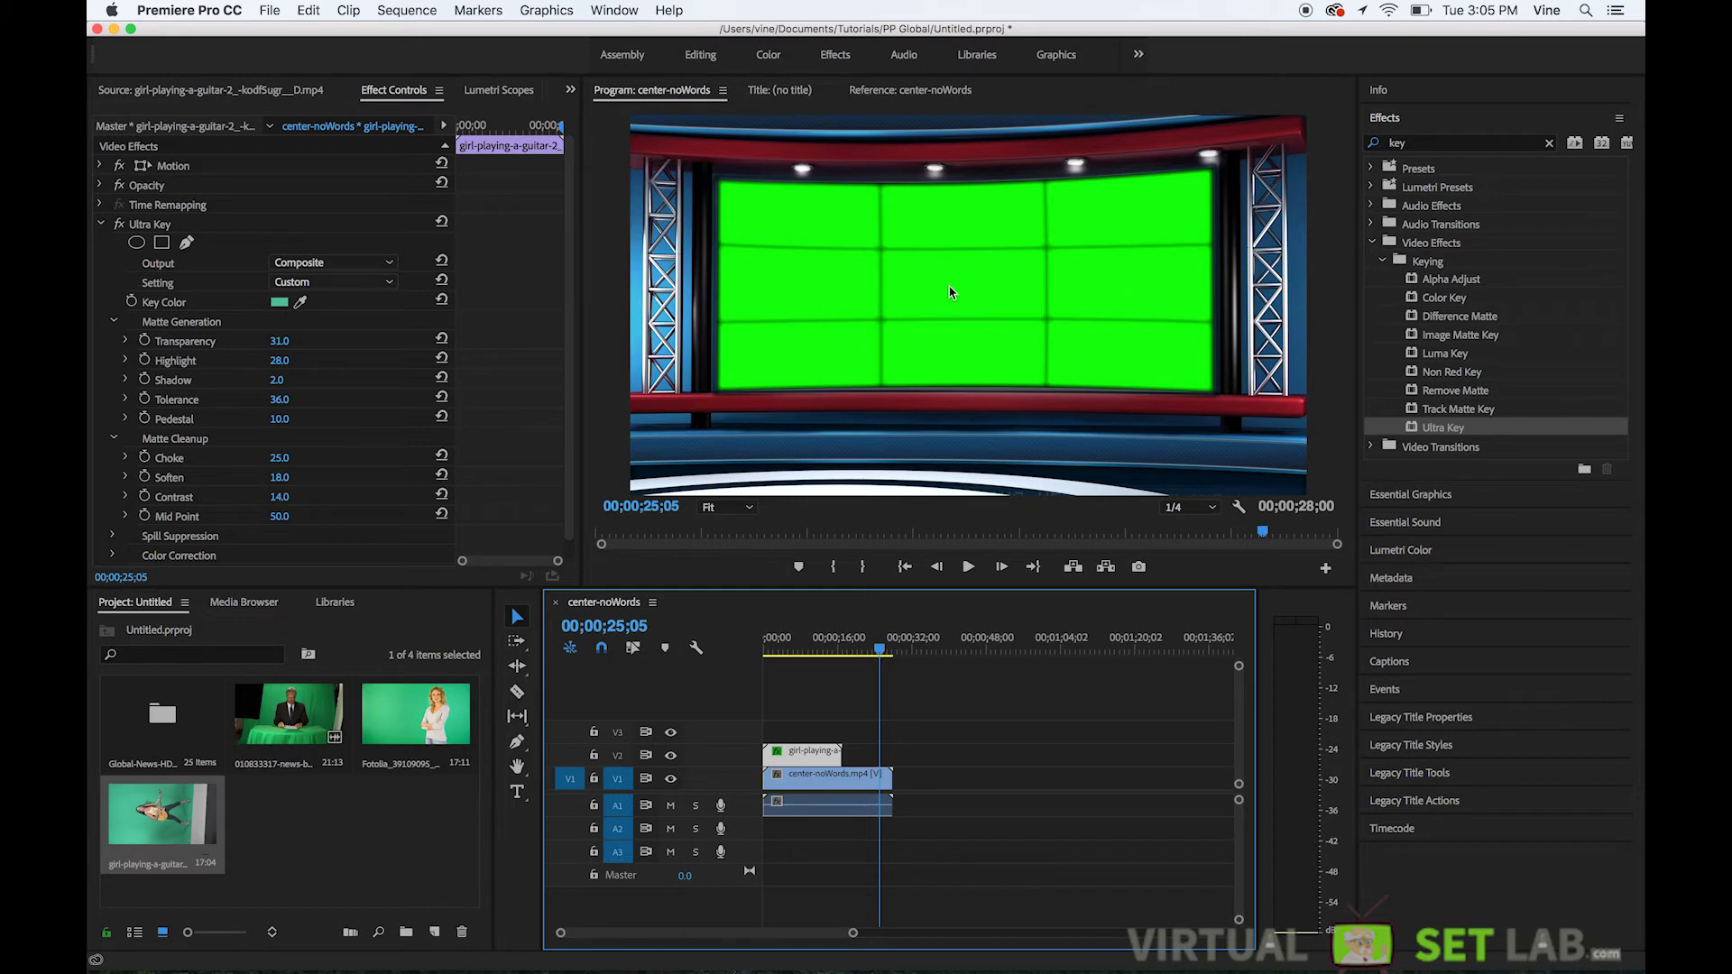
drag(966, 743, 882, 848)
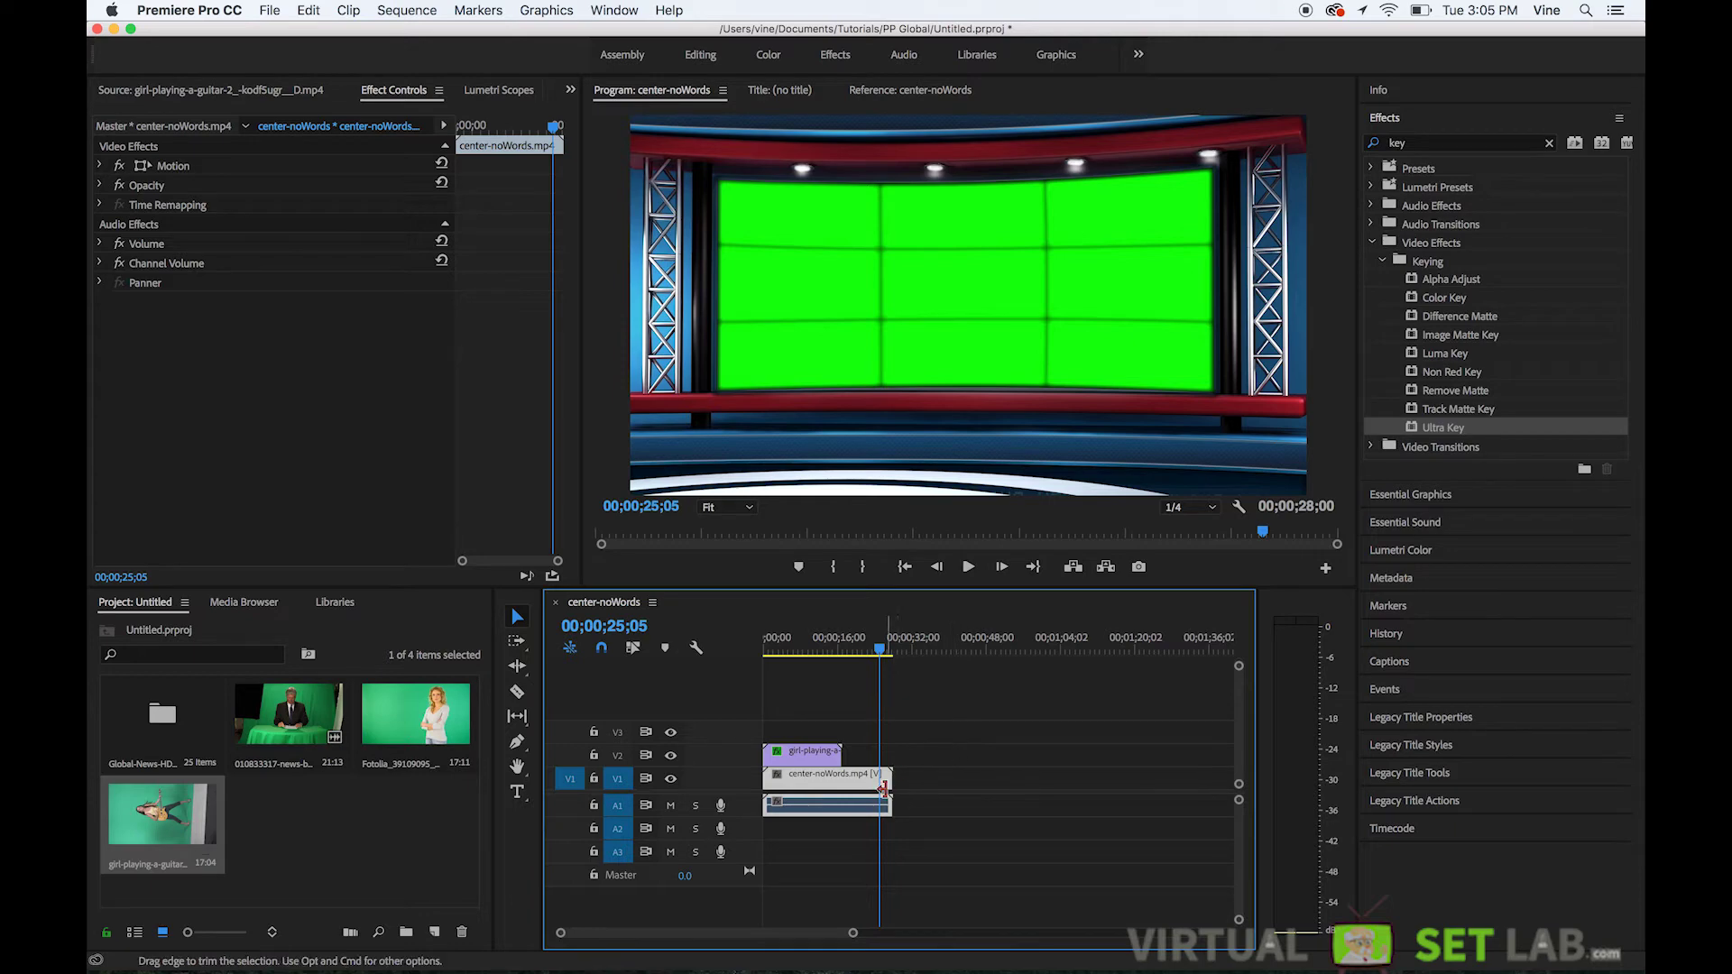
Step: Delete the part of the V1 background clip before the playhead at 00;00;26;29
key(super)
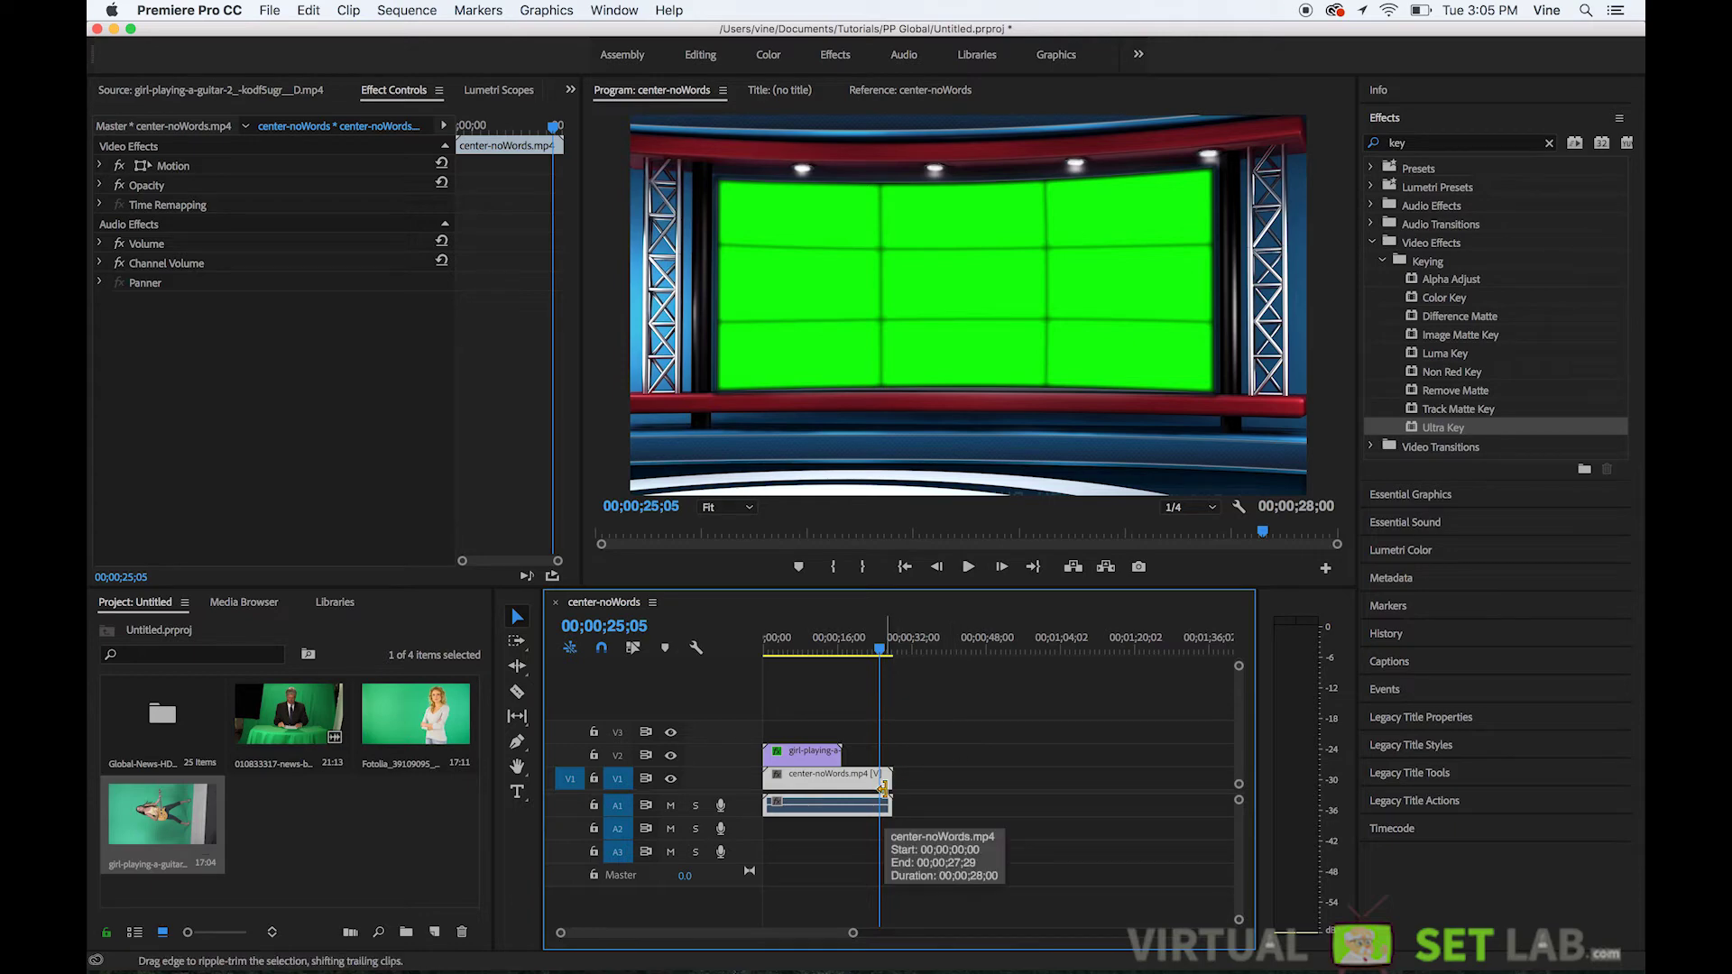
super+click(883, 789)
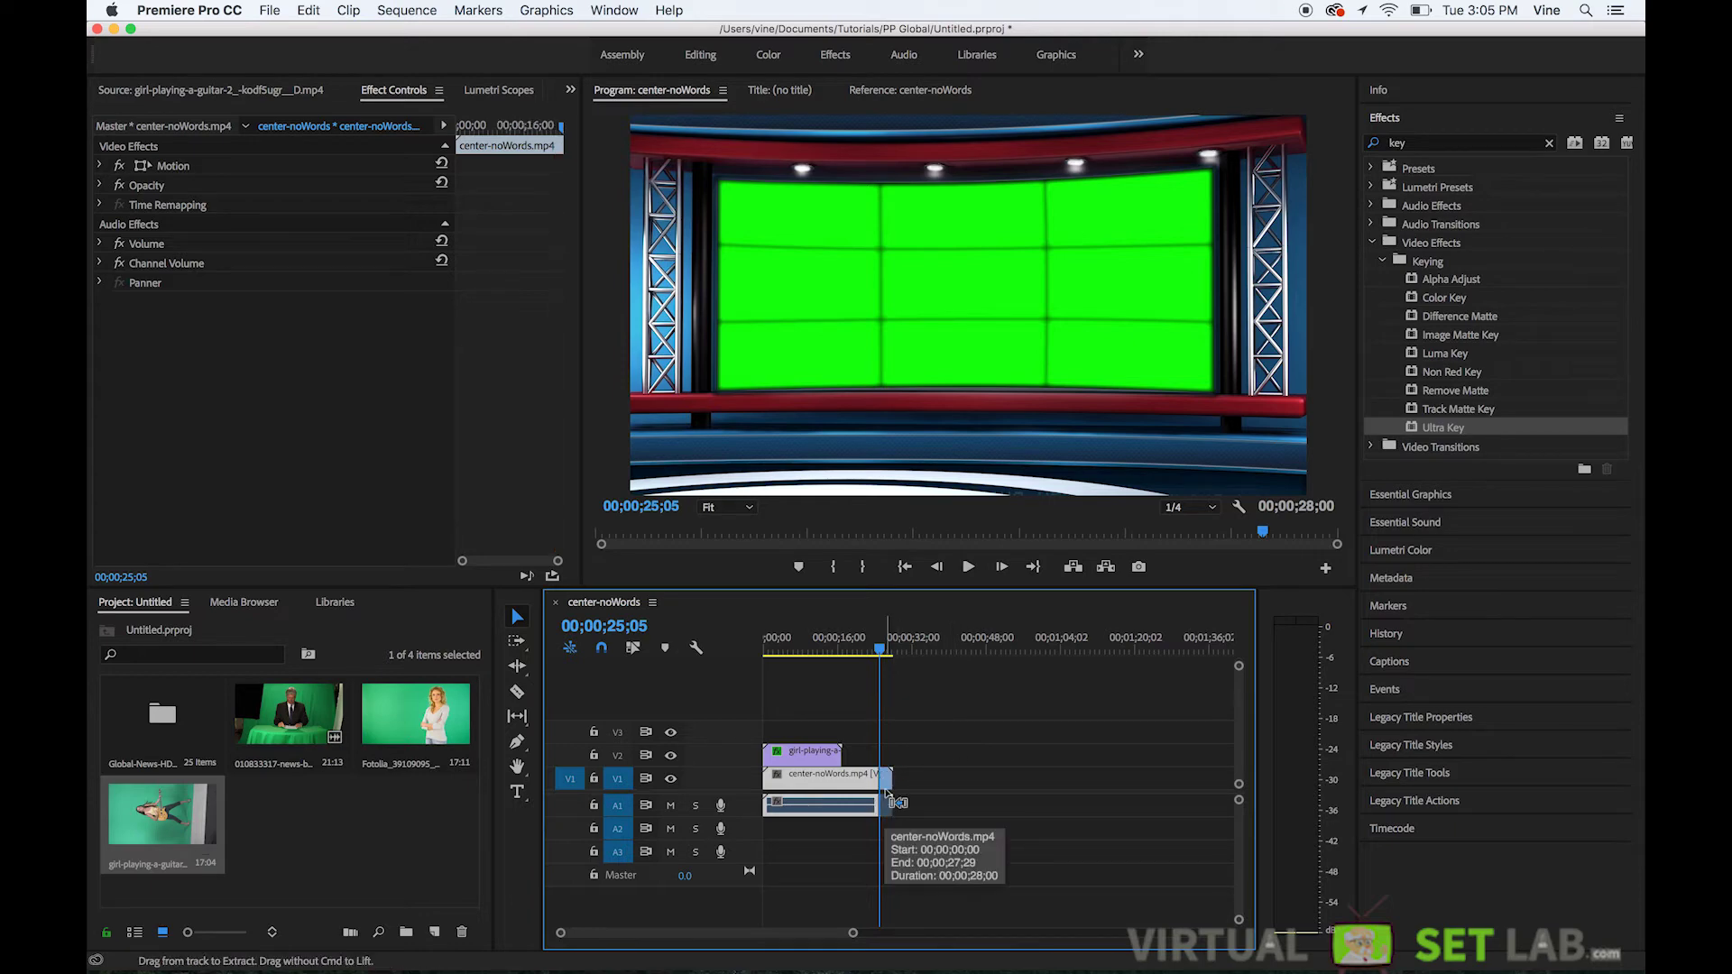
click(887, 650)
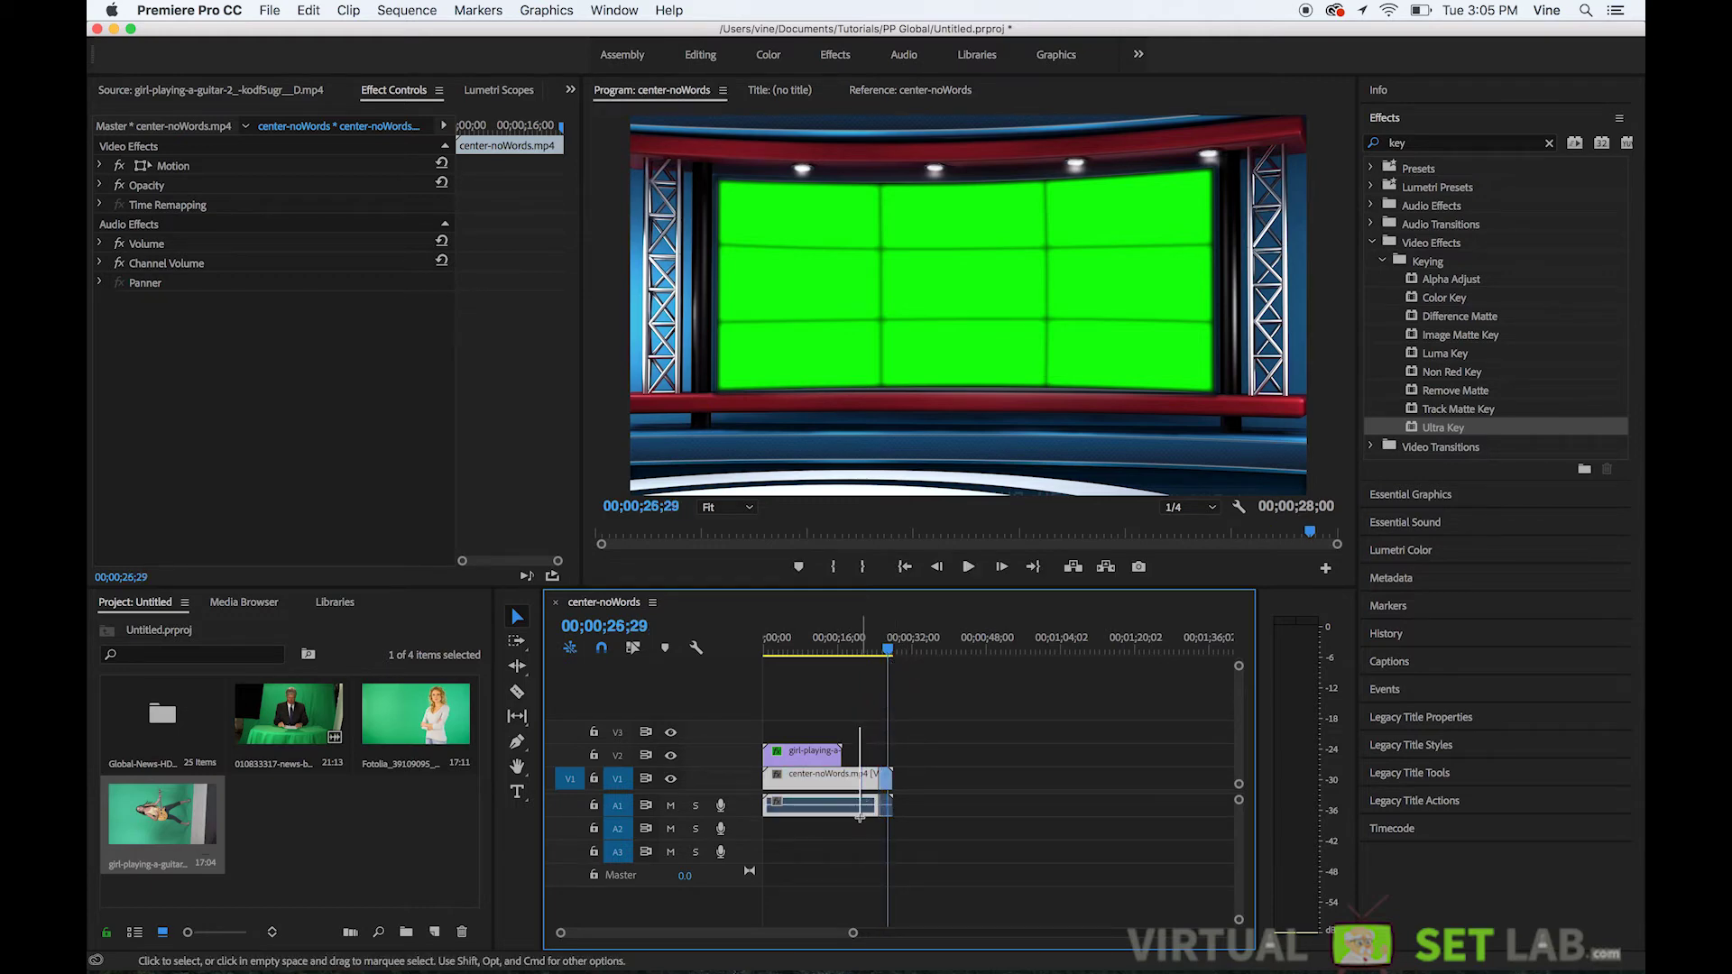
drag(860, 817, 861, 823)
click(867, 782)
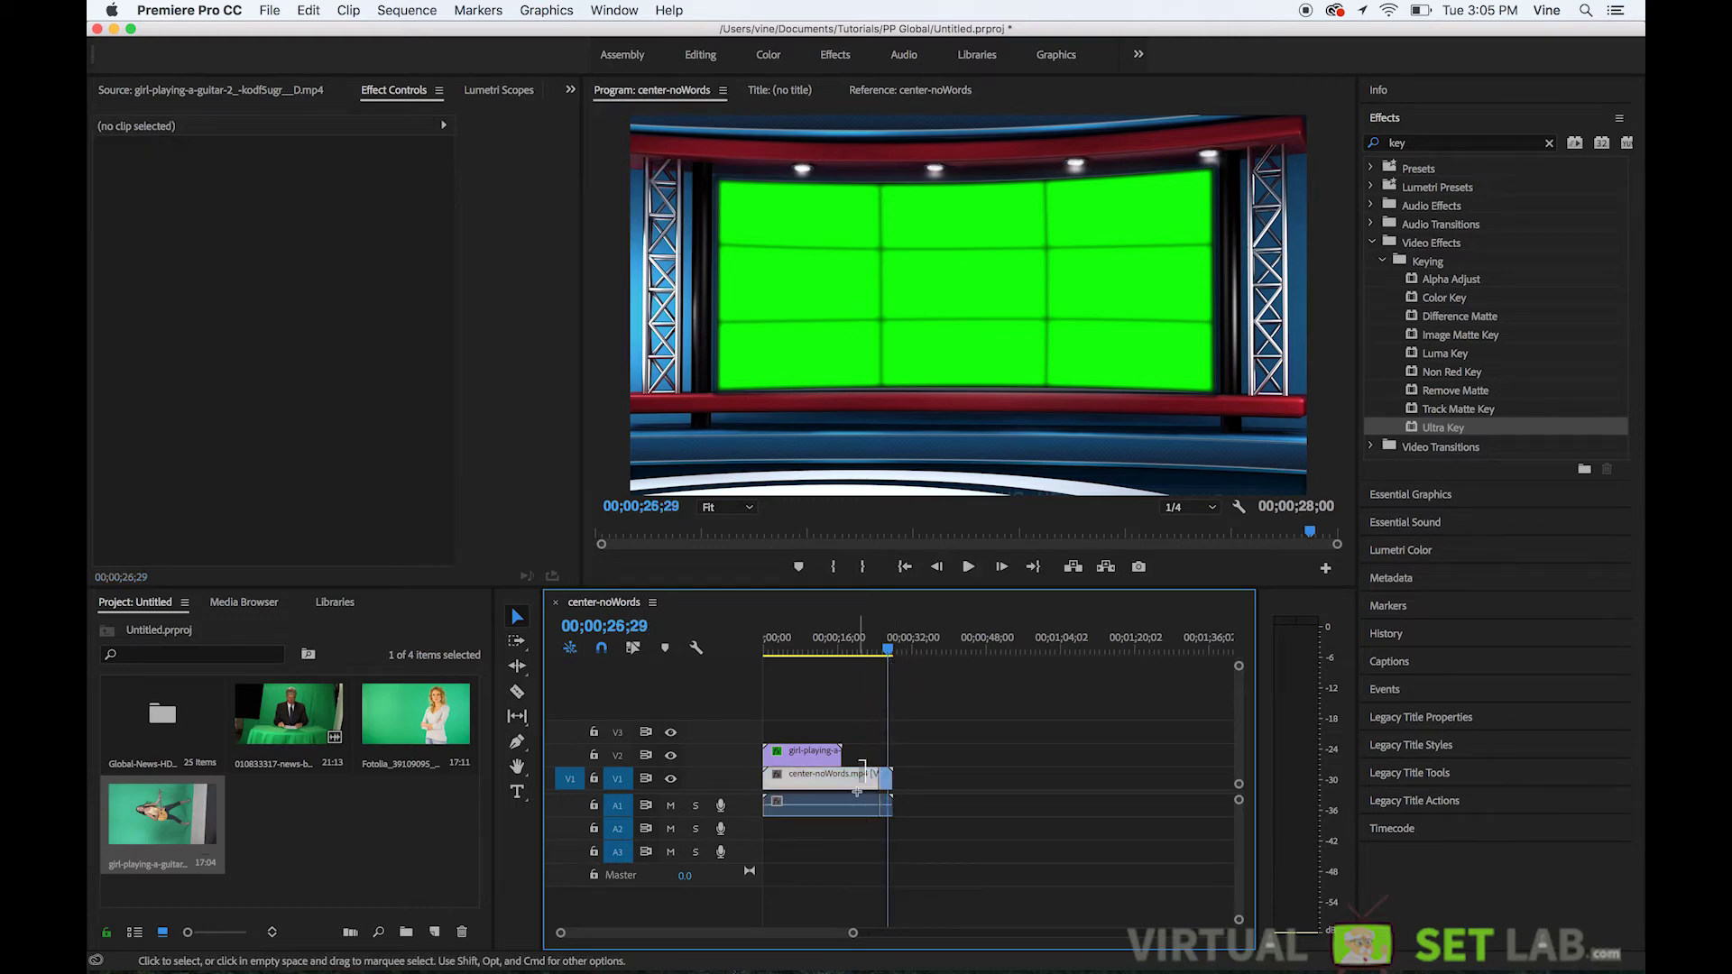
key(Delete)
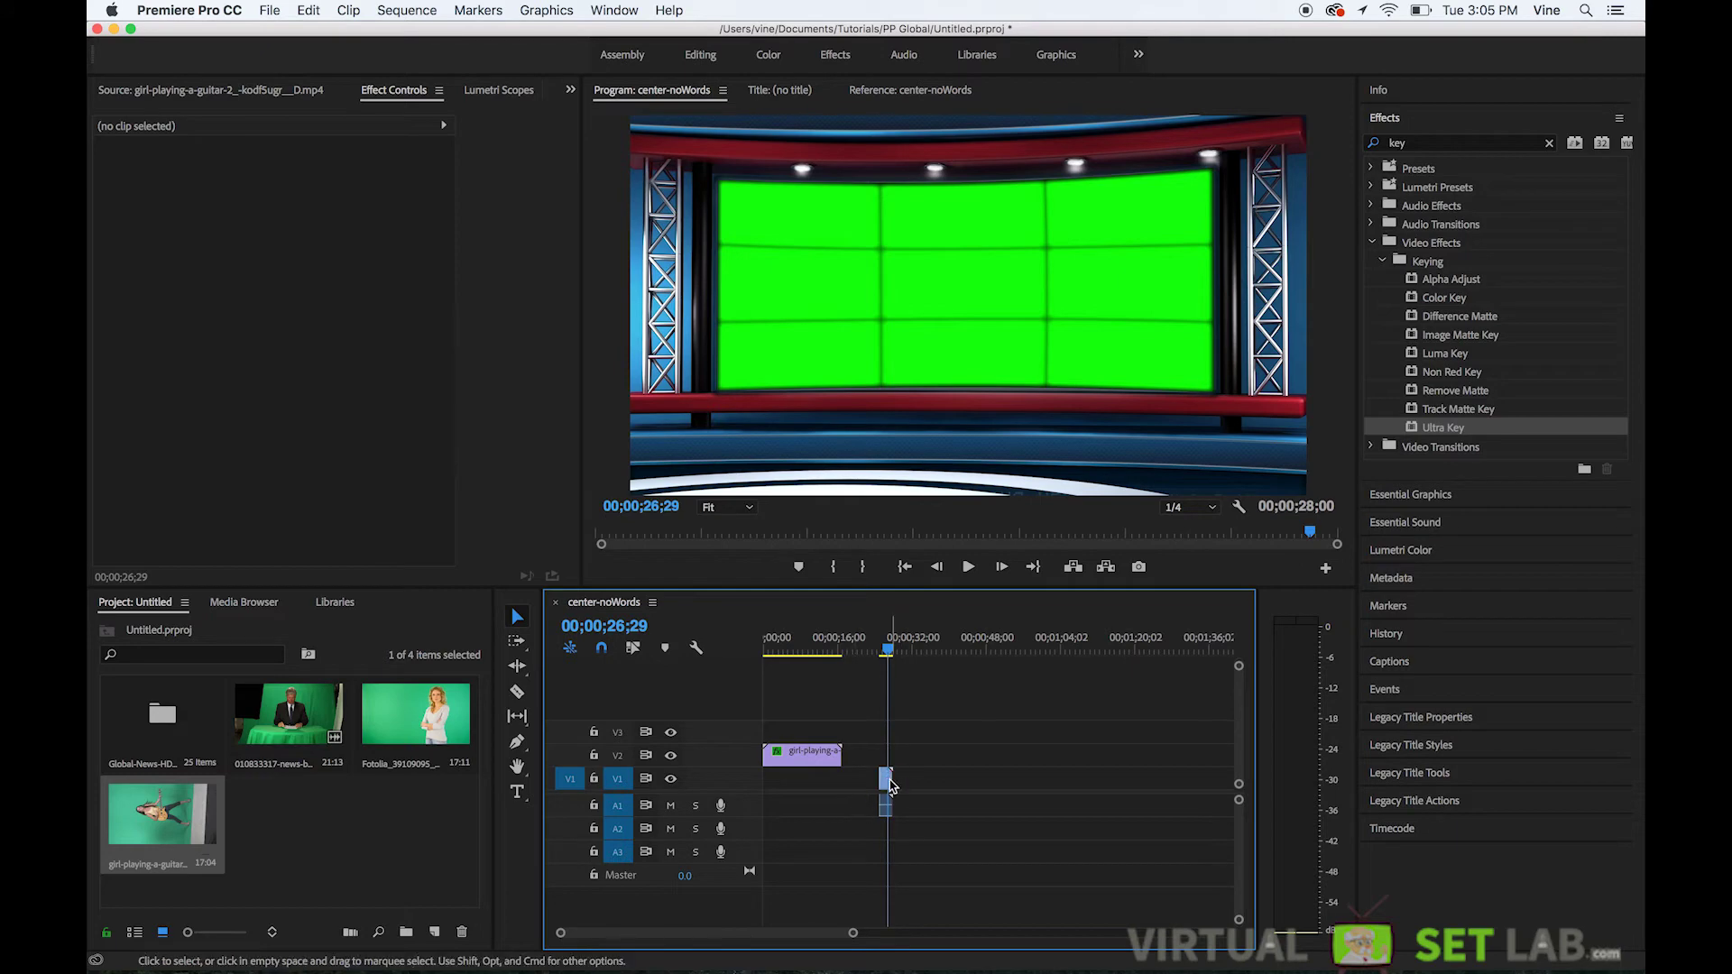
Step: Frame-hold the remaining background clip and stretch it from the sequence start to 00;01;09;01
right_click(886, 782)
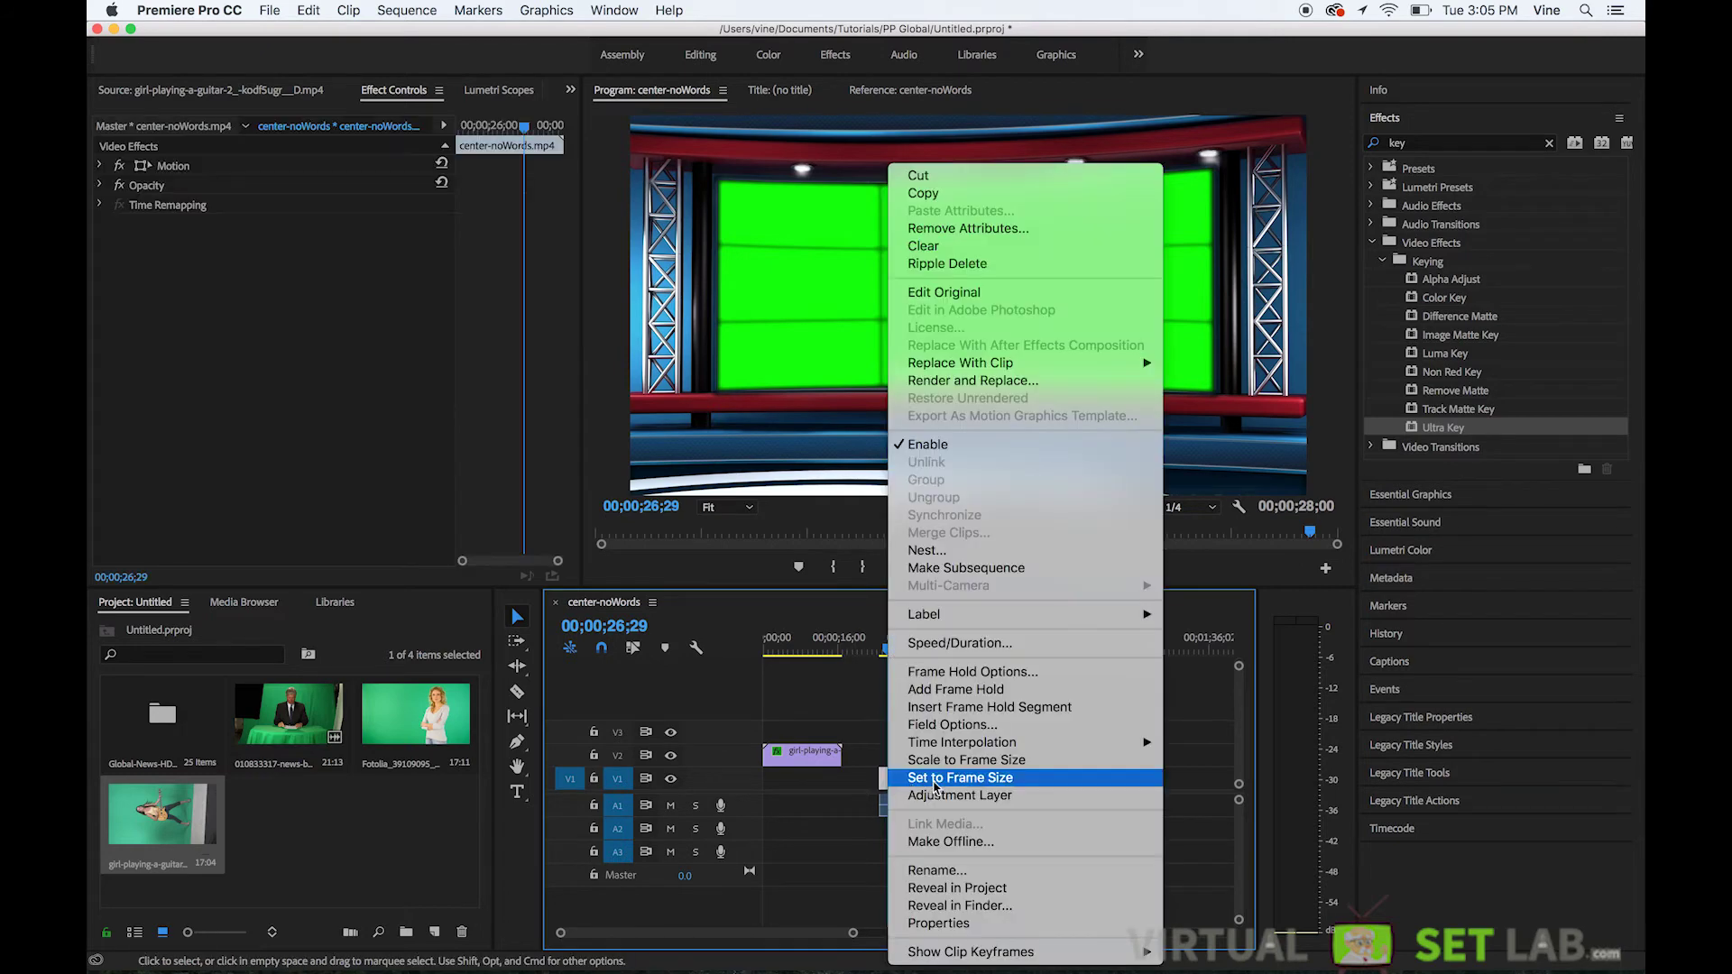
click(975, 696)
drag(894, 779, 1083, 783)
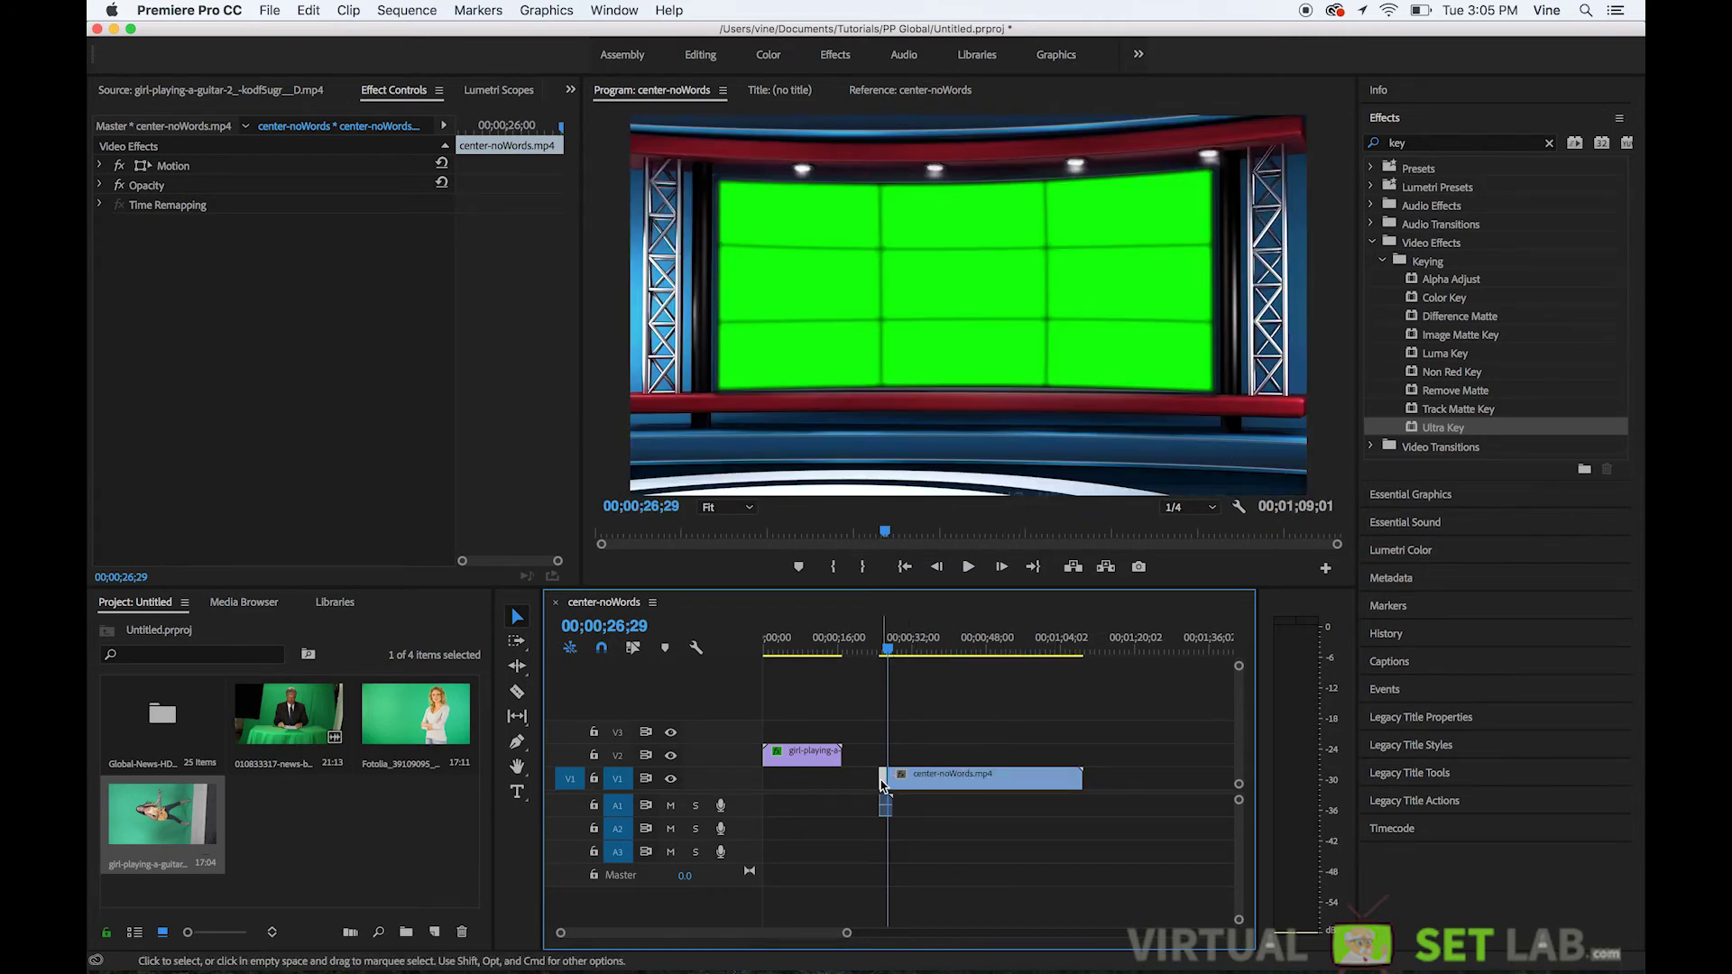
drag(882, 783, 763, 778)
click(813, 643)
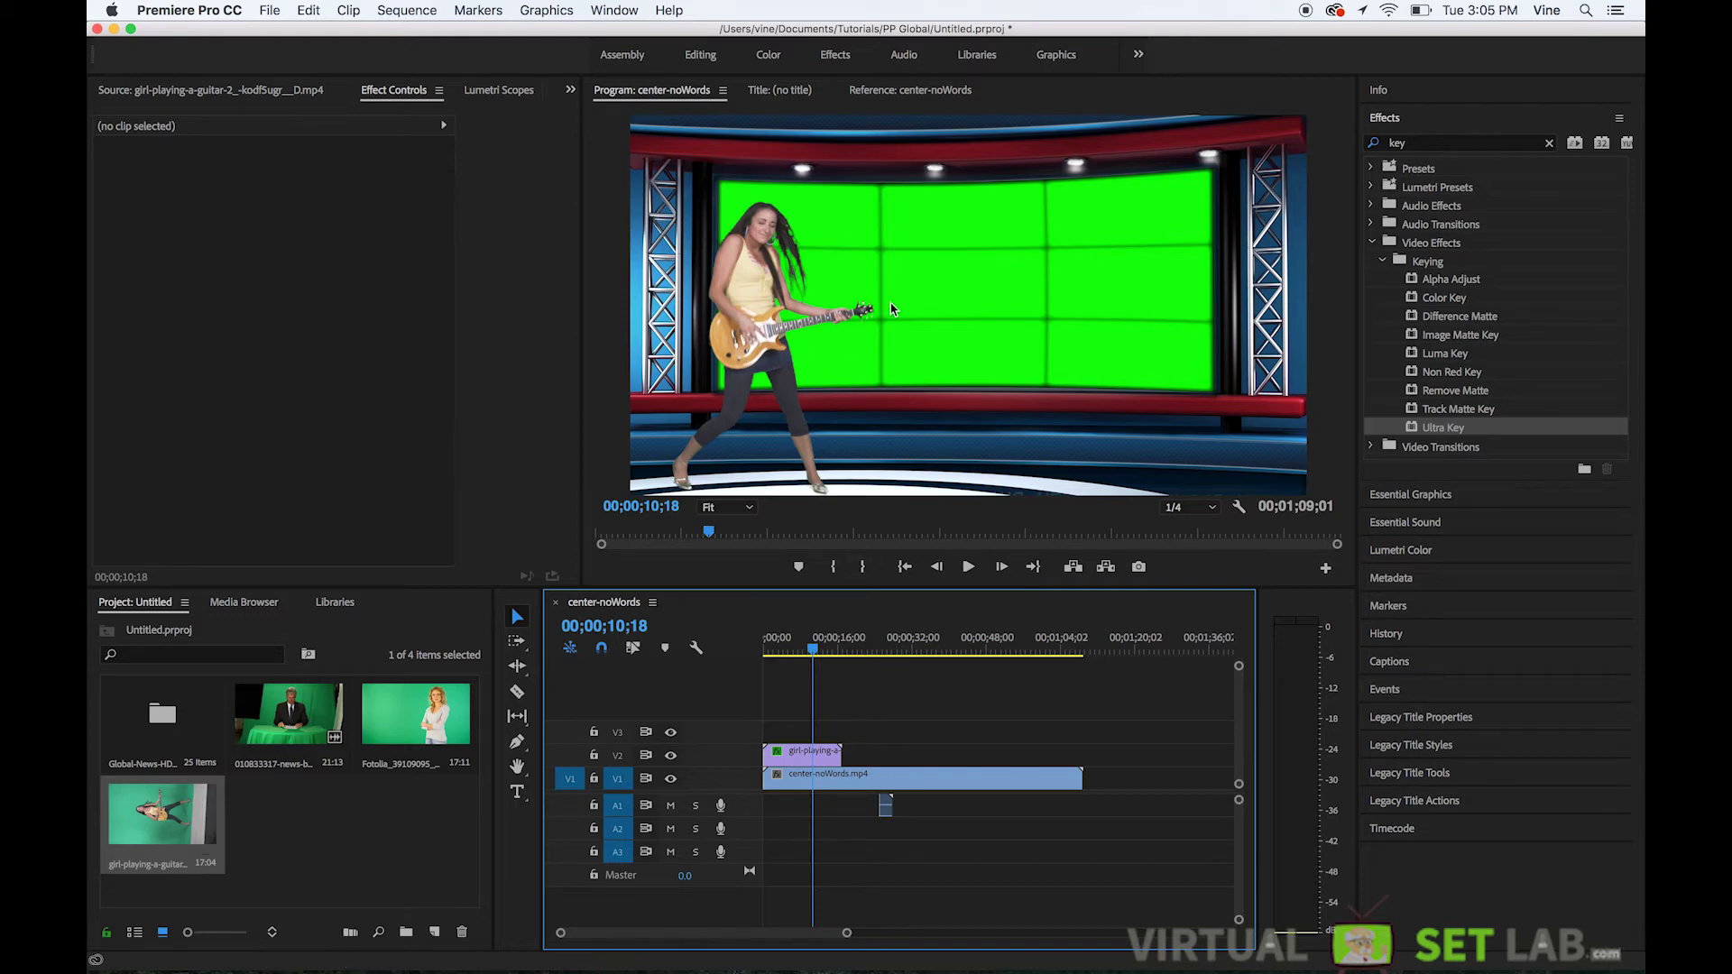
Step: Move the guitarist and background clips up one track, to V3 and V2
drag(928, 720, 821, 786)
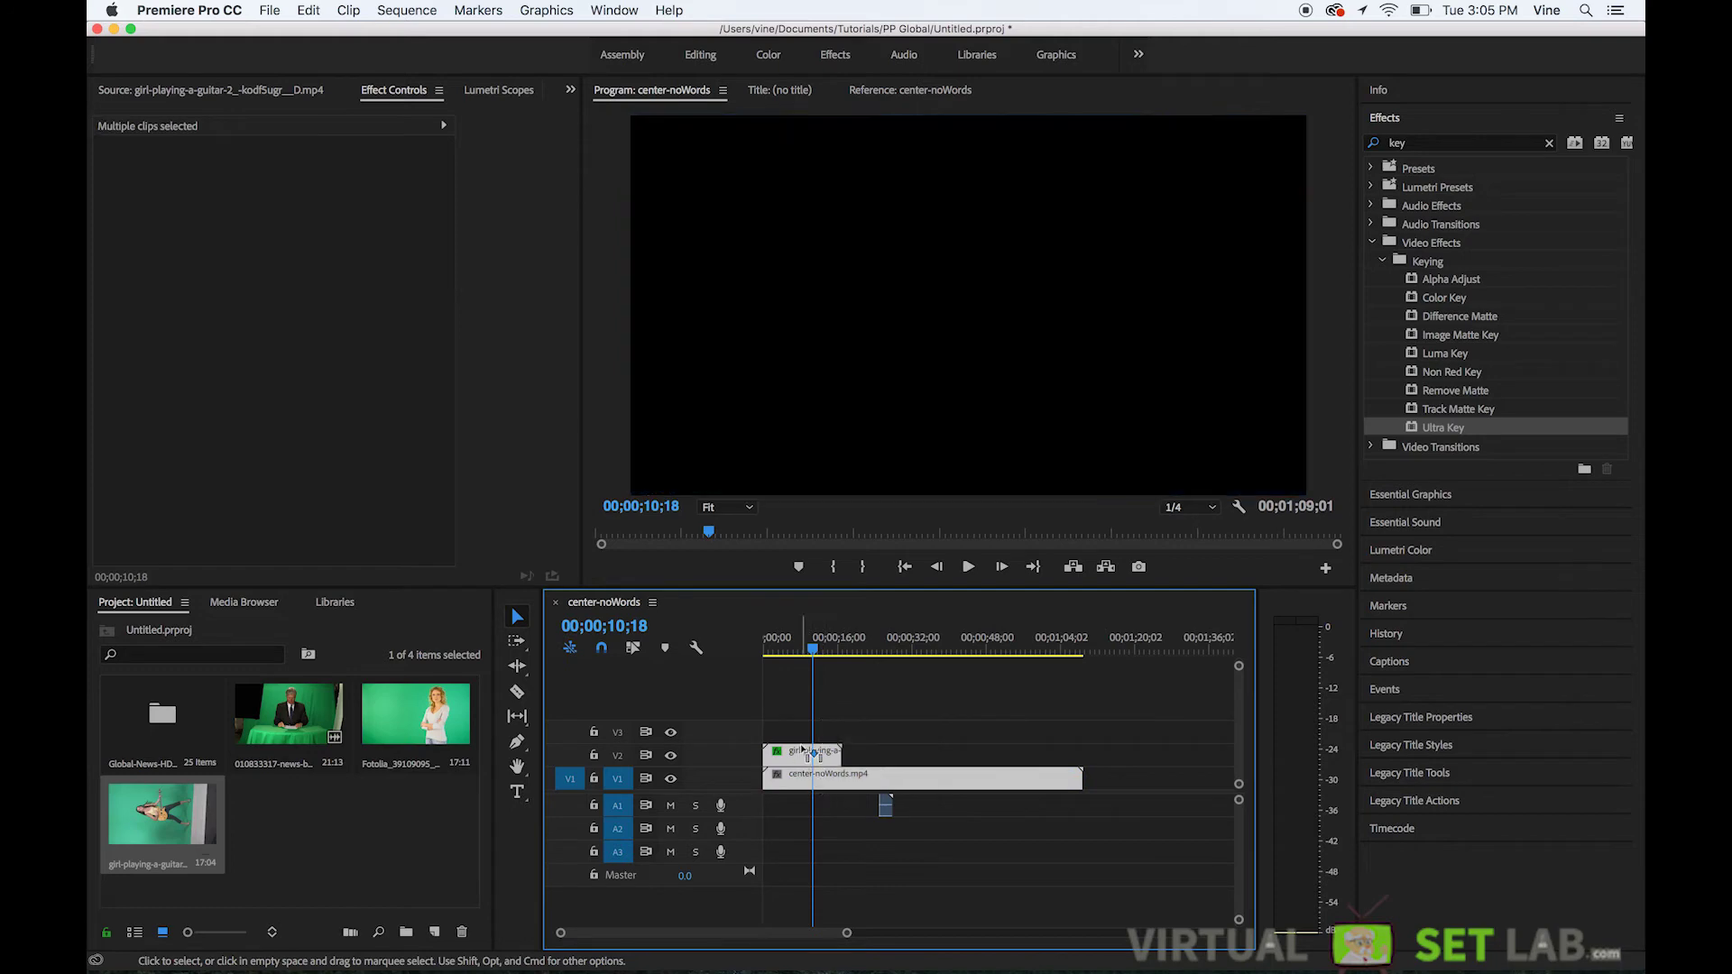
key(alt+Up)
click(873, 727)
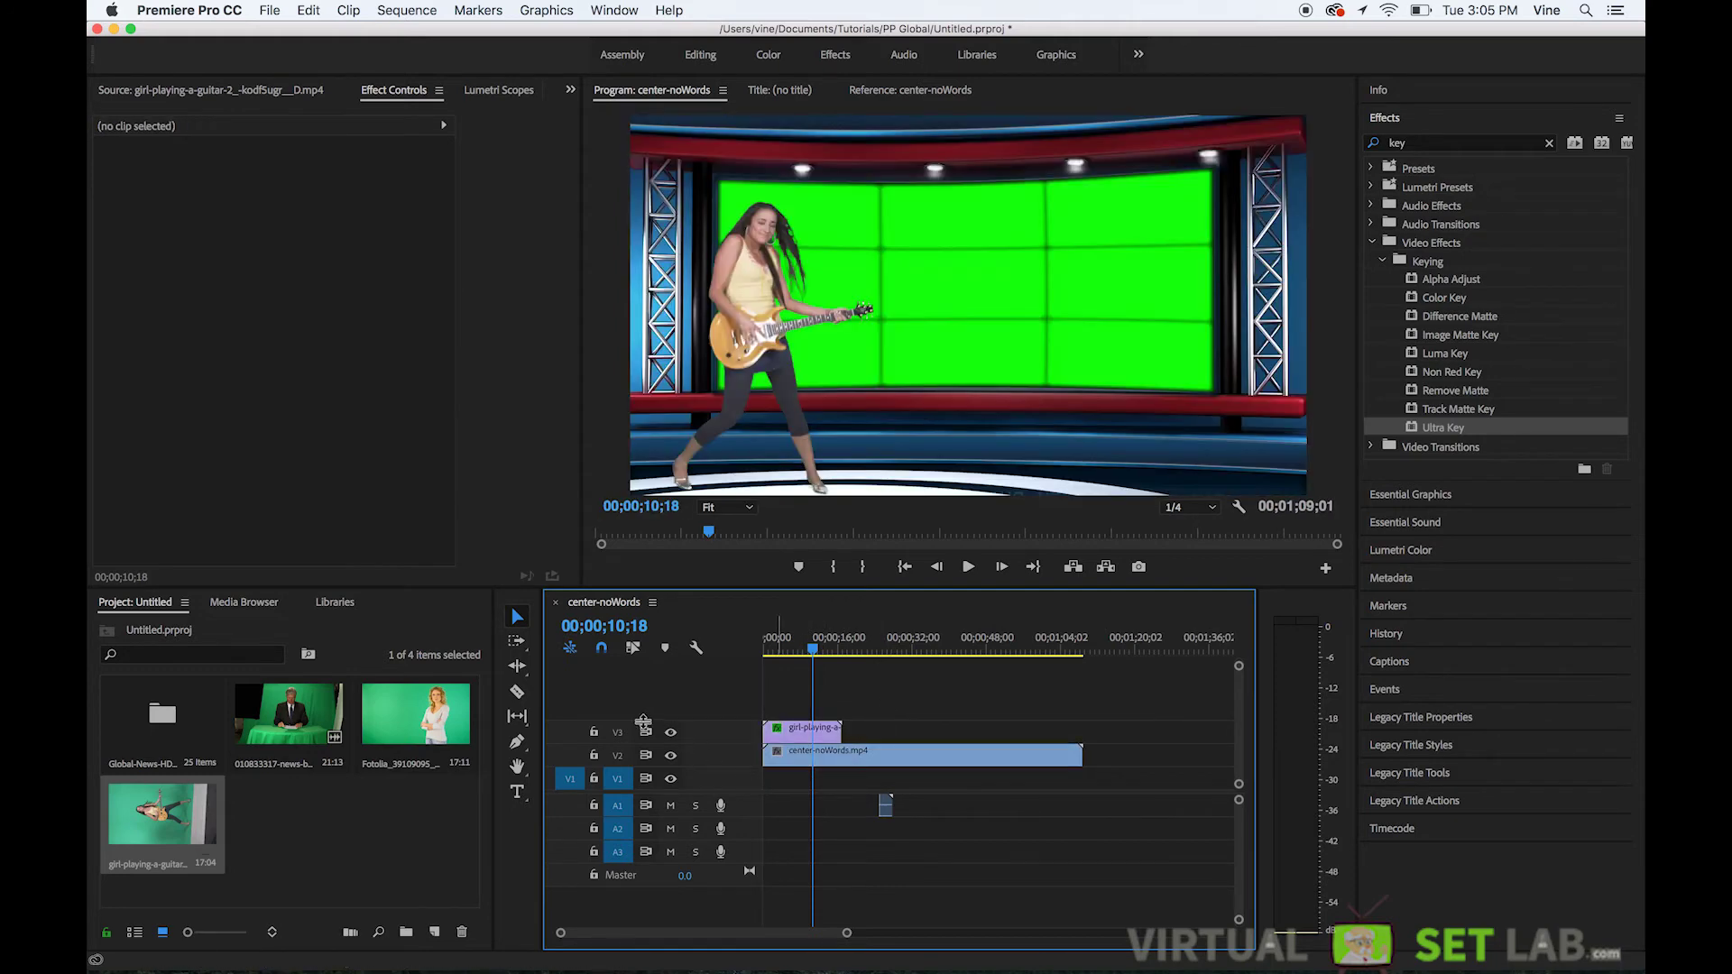
Step: Delete the small stray audio clip on A1
click(826, 729)
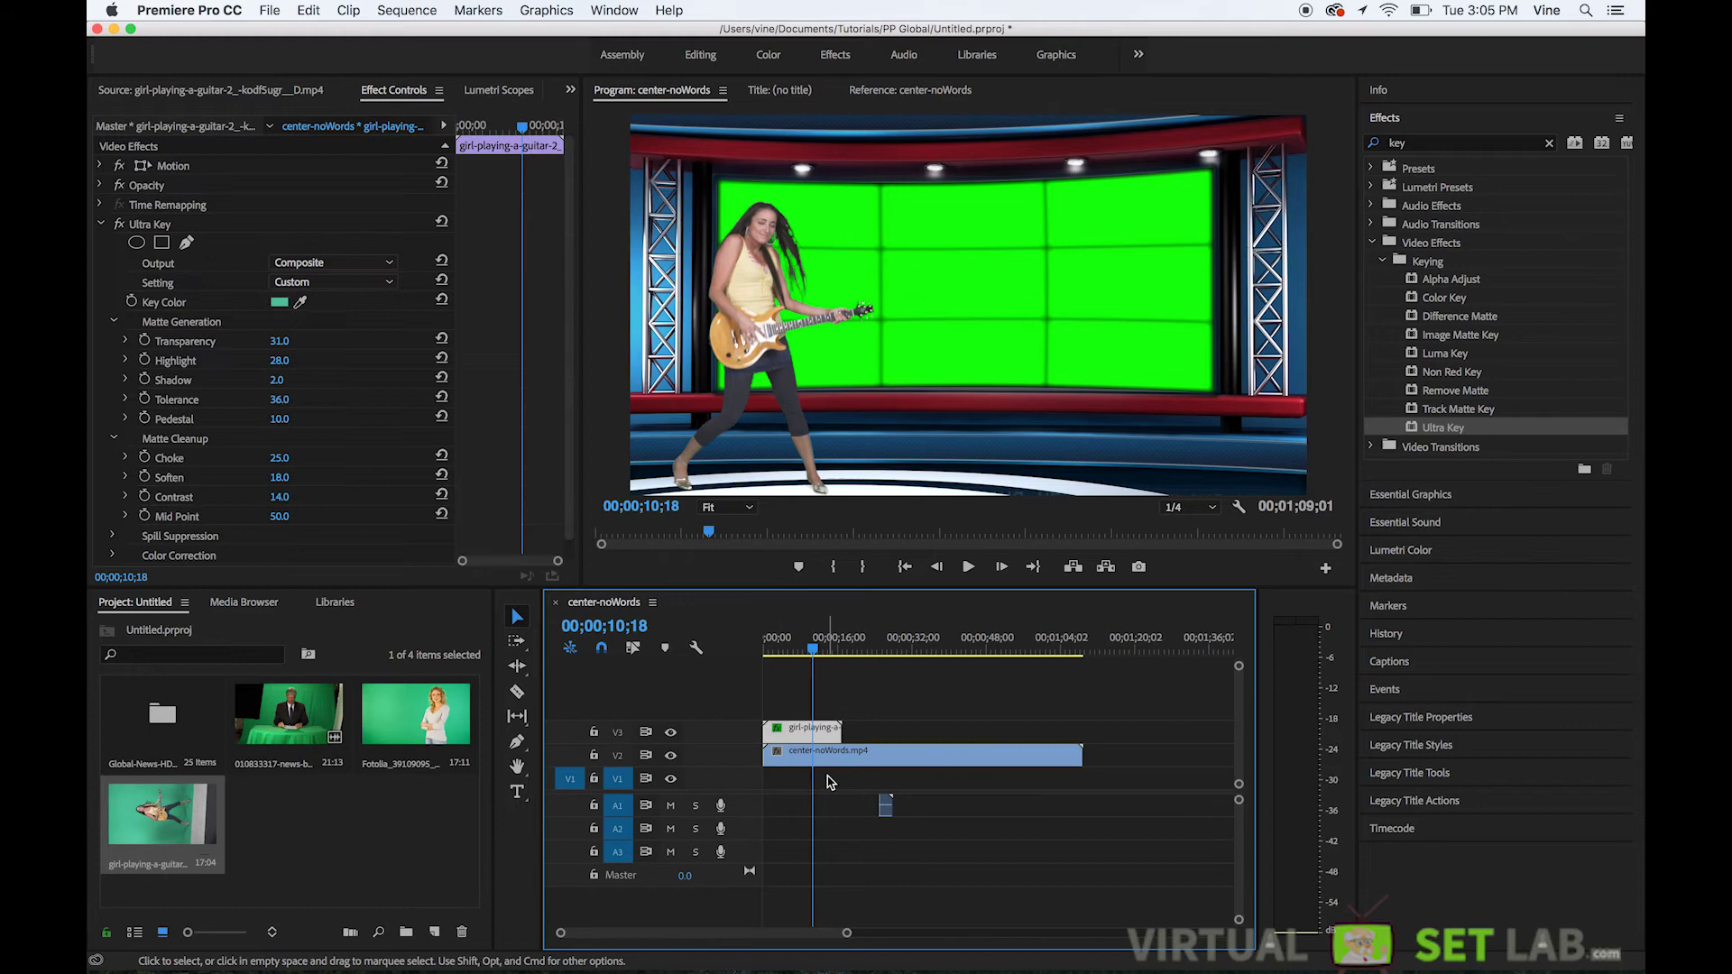
click(786, 760)
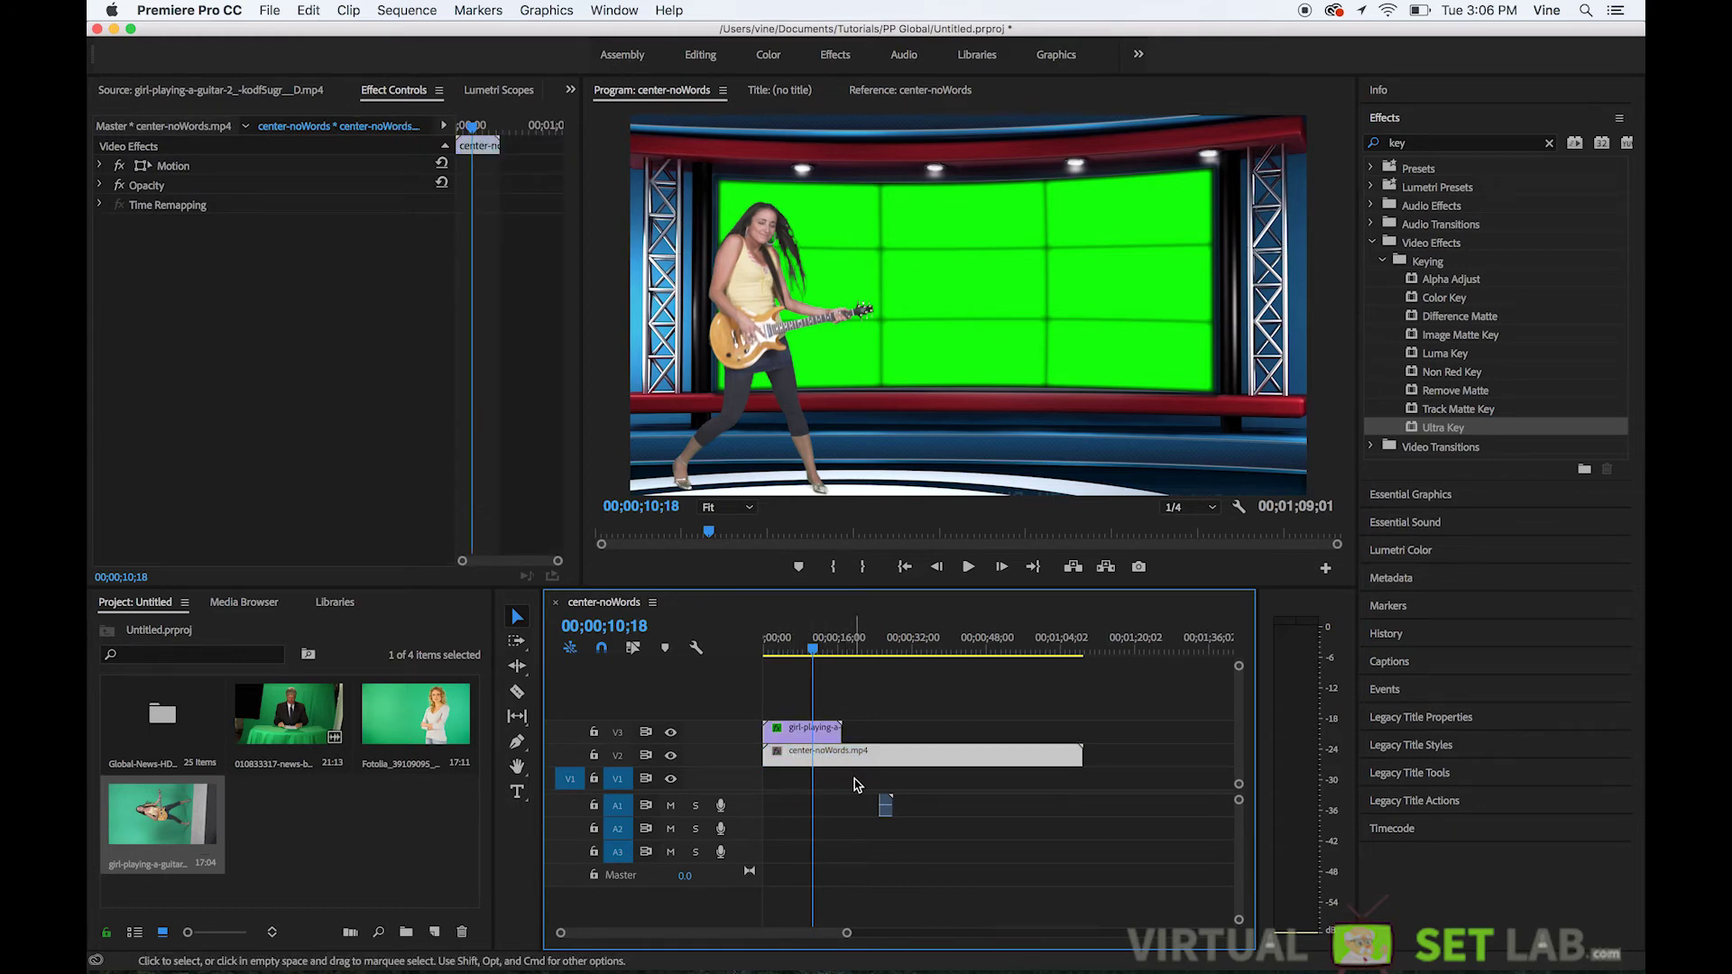
click(887, 812)
key(Delete)
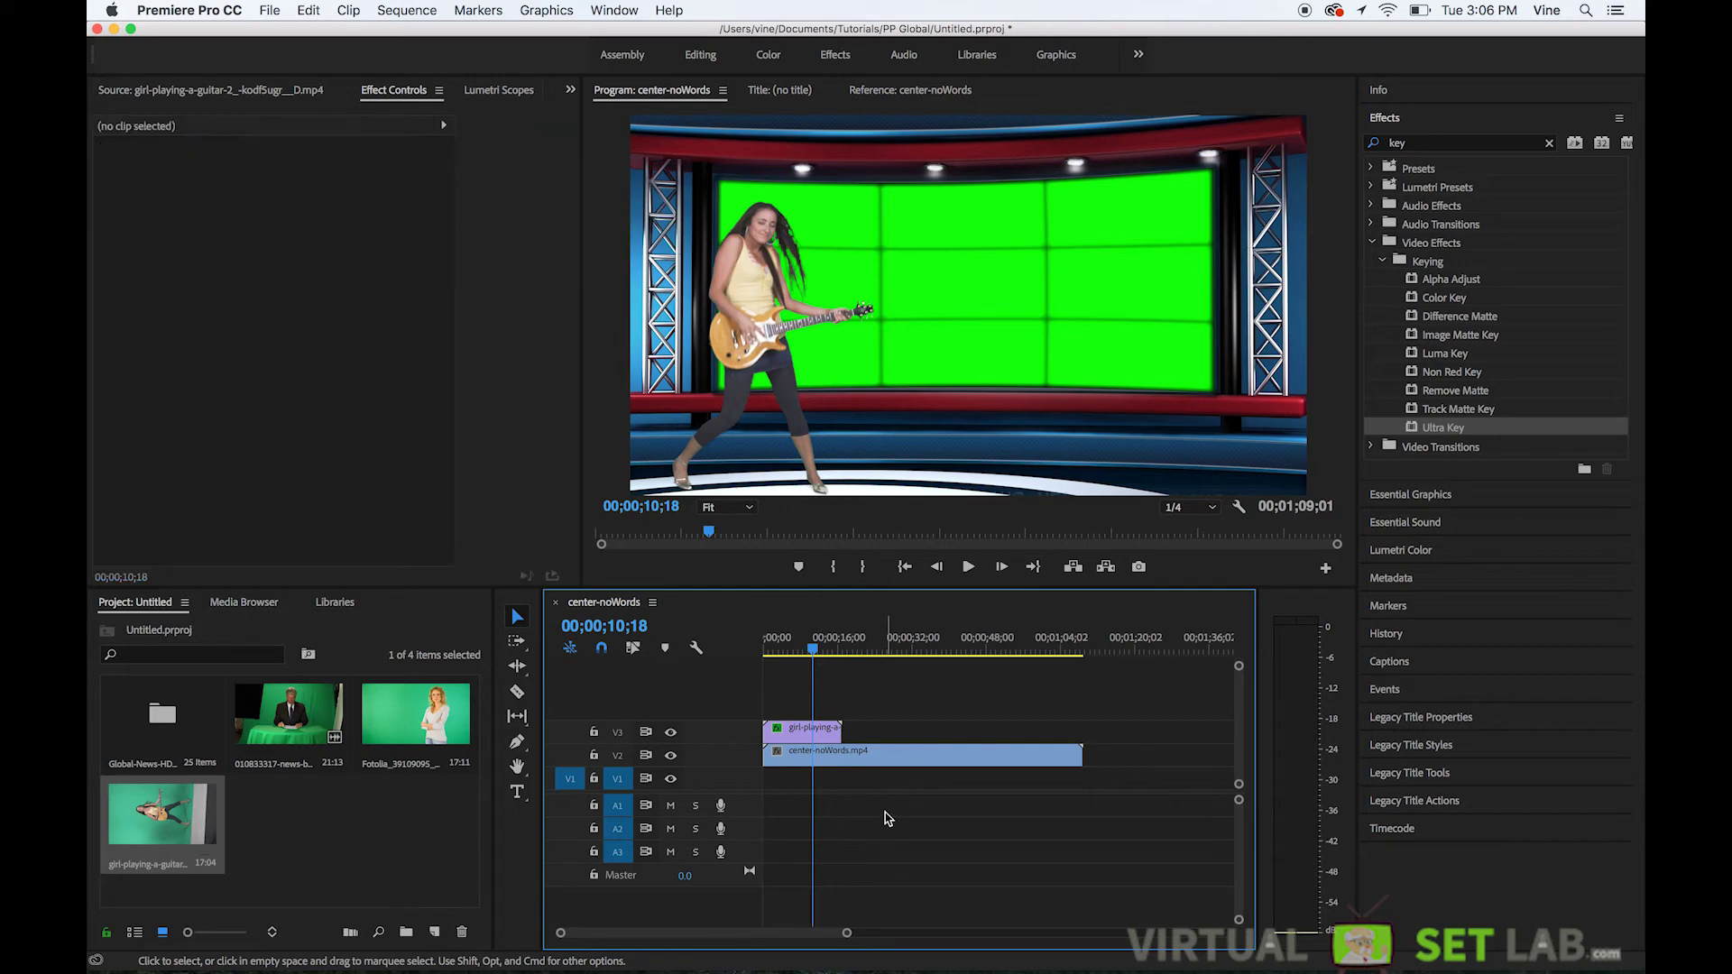
Step: Place the newscaster clip on V1 and delete its audio
click(298, 729)
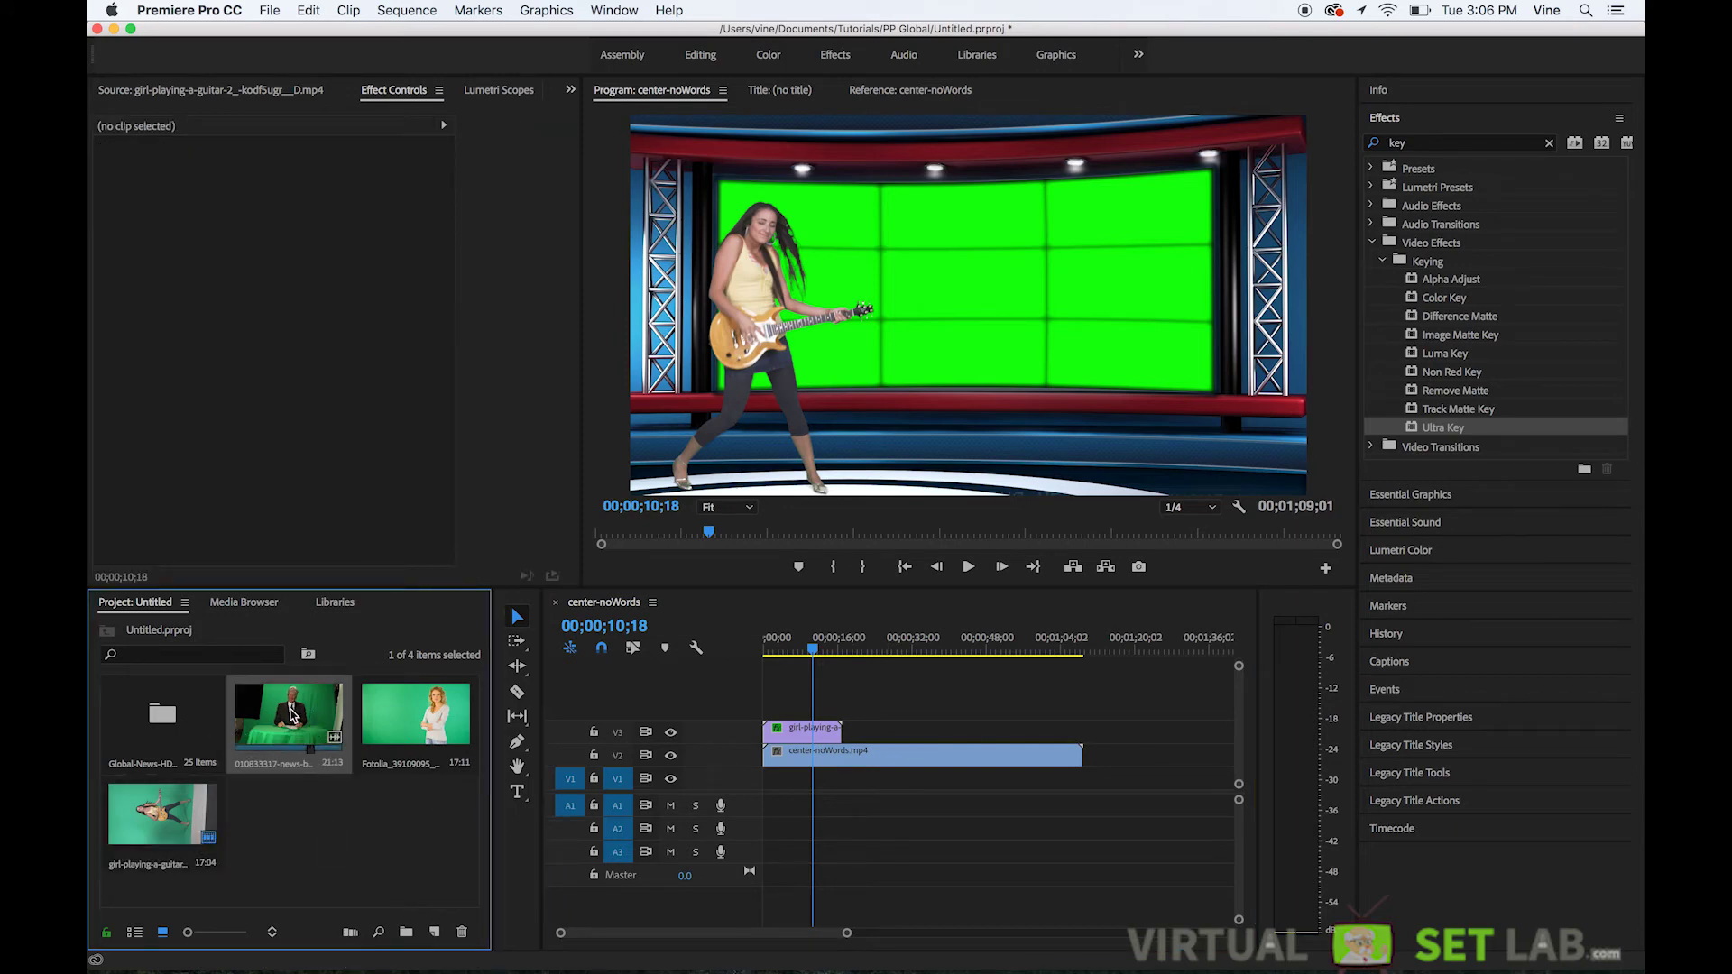
drag(296, 721, 766, 799)
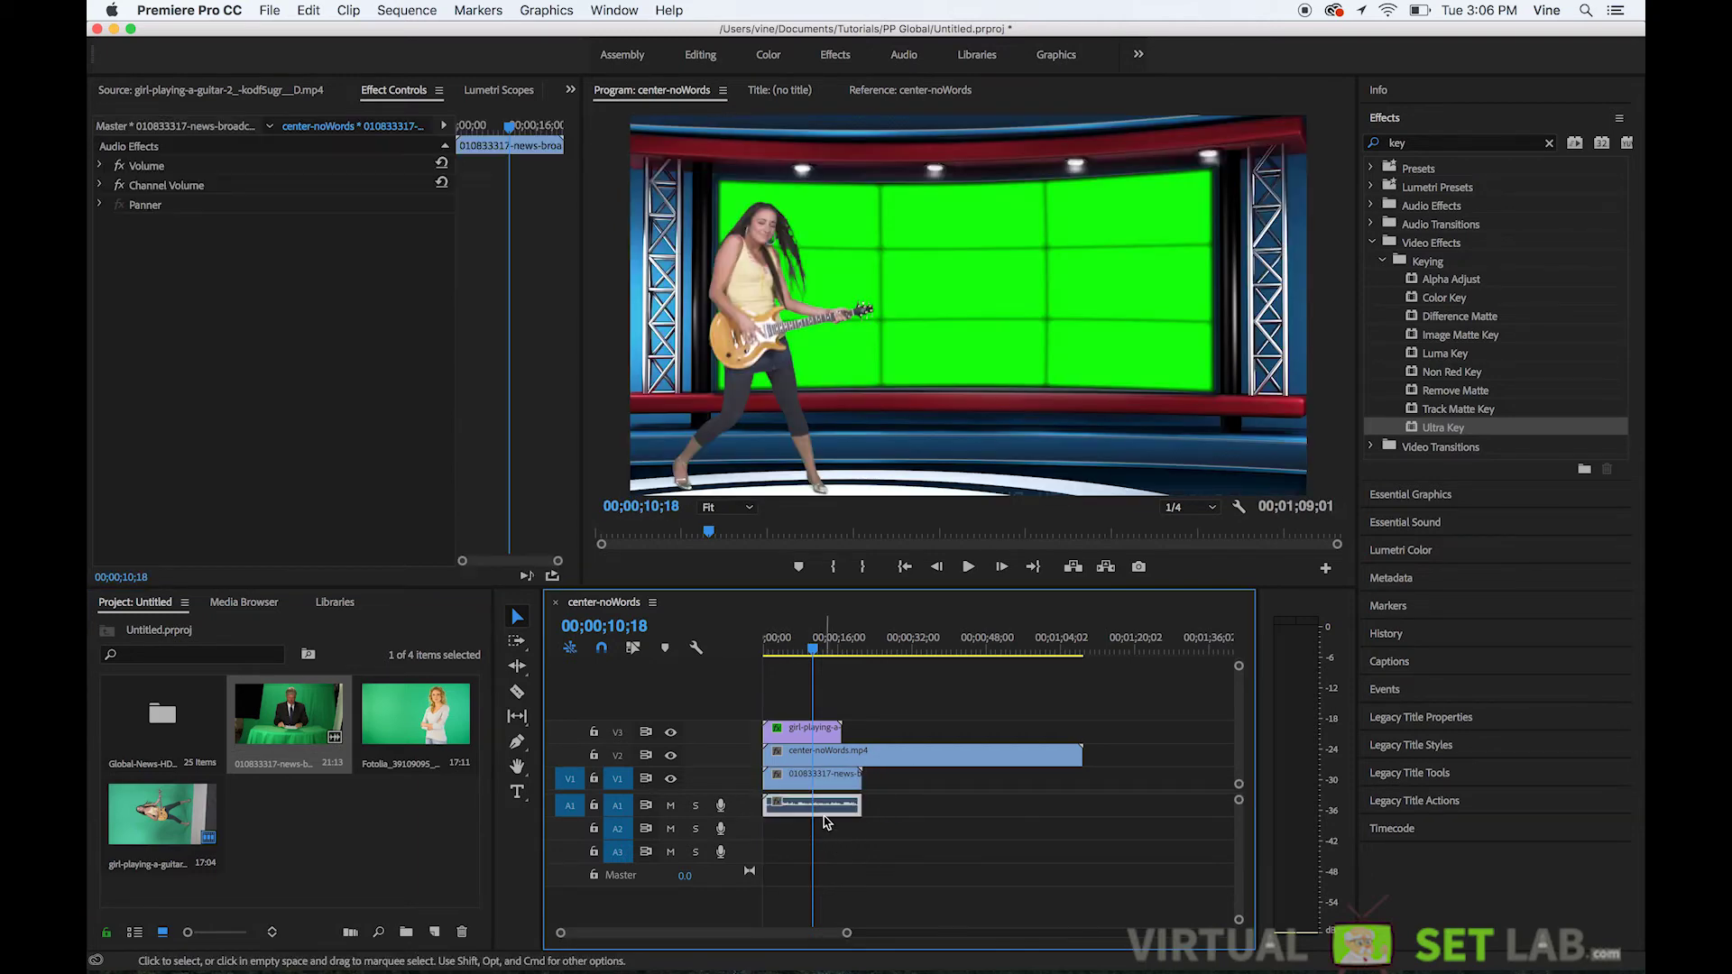
key(Delete)
Step: Apply Ultra Key to center-noWords and sample the studio's green wall as the Key Color
click(845, 760)
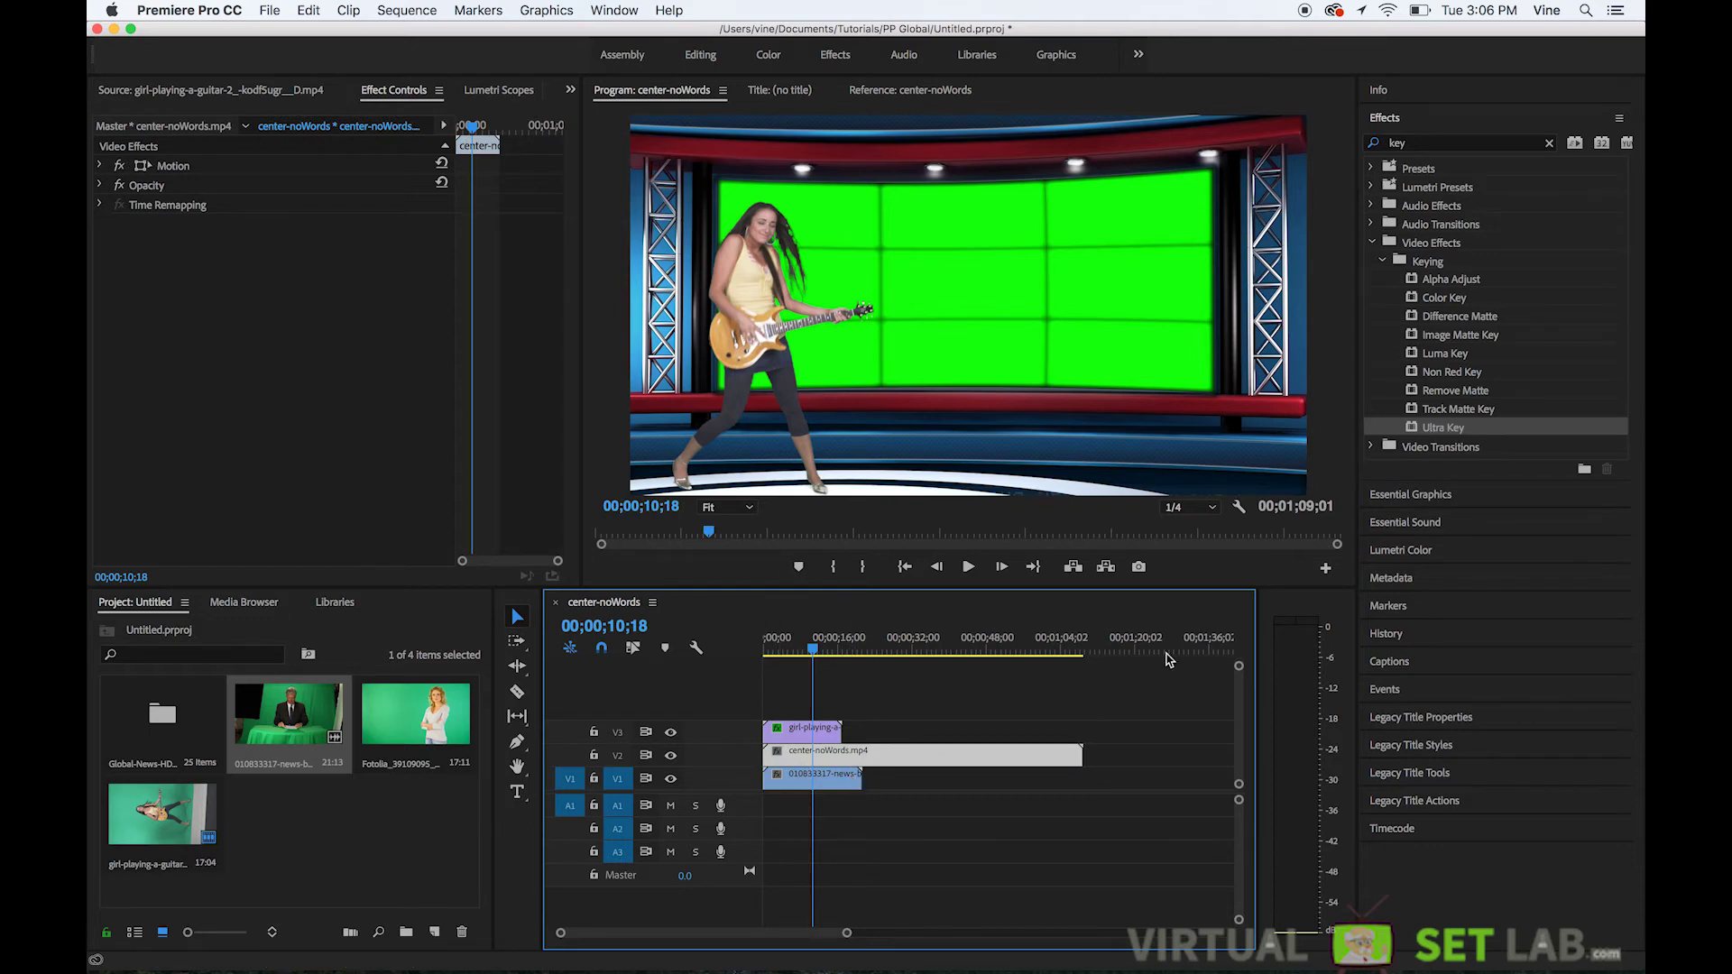
click(1415, 432)
drag(1414, 433, 876, 765)
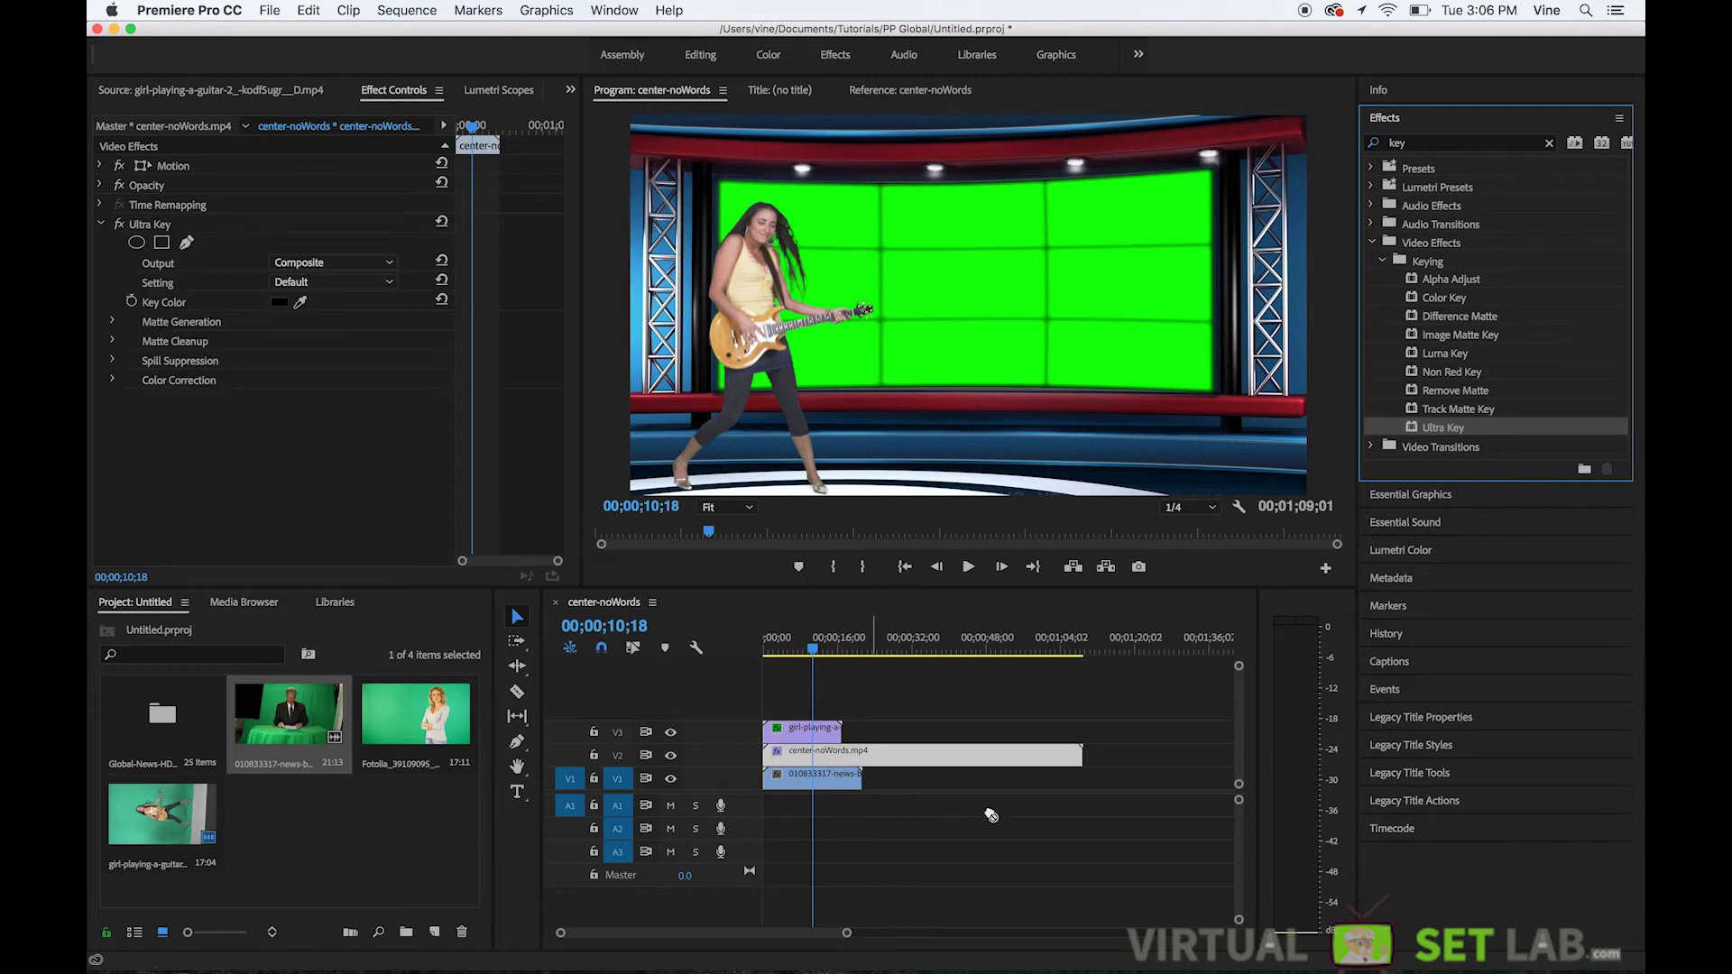
click(301, 302)
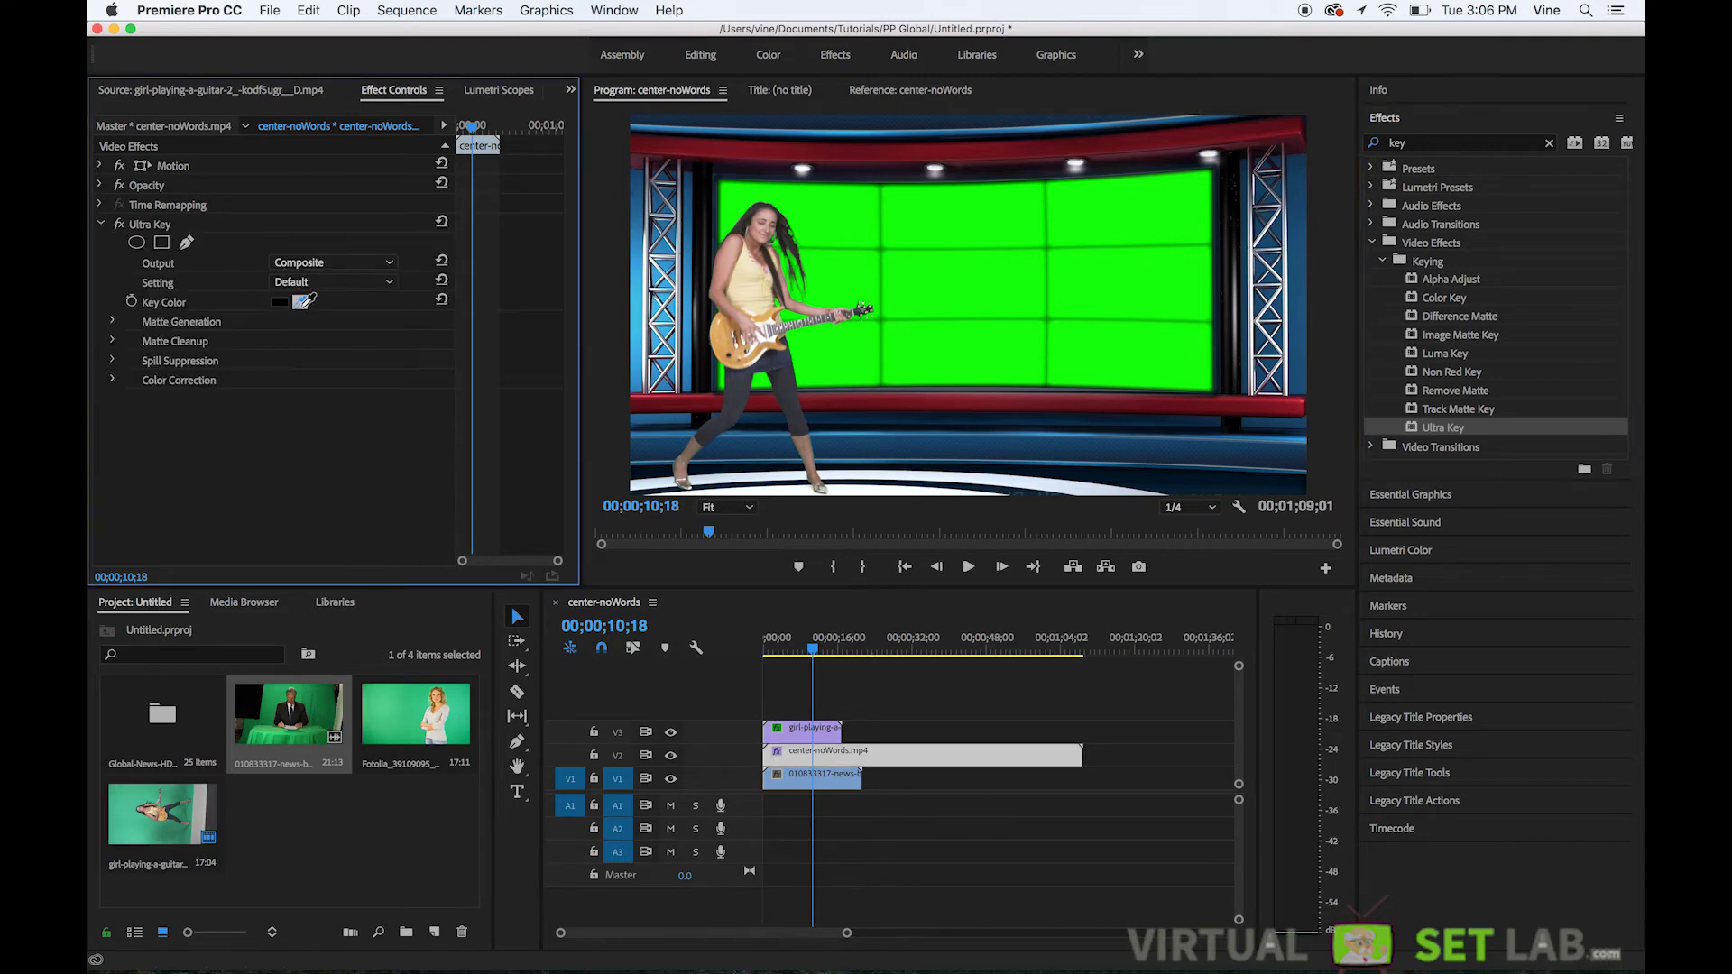
click(887, 309)
click(984, 275)
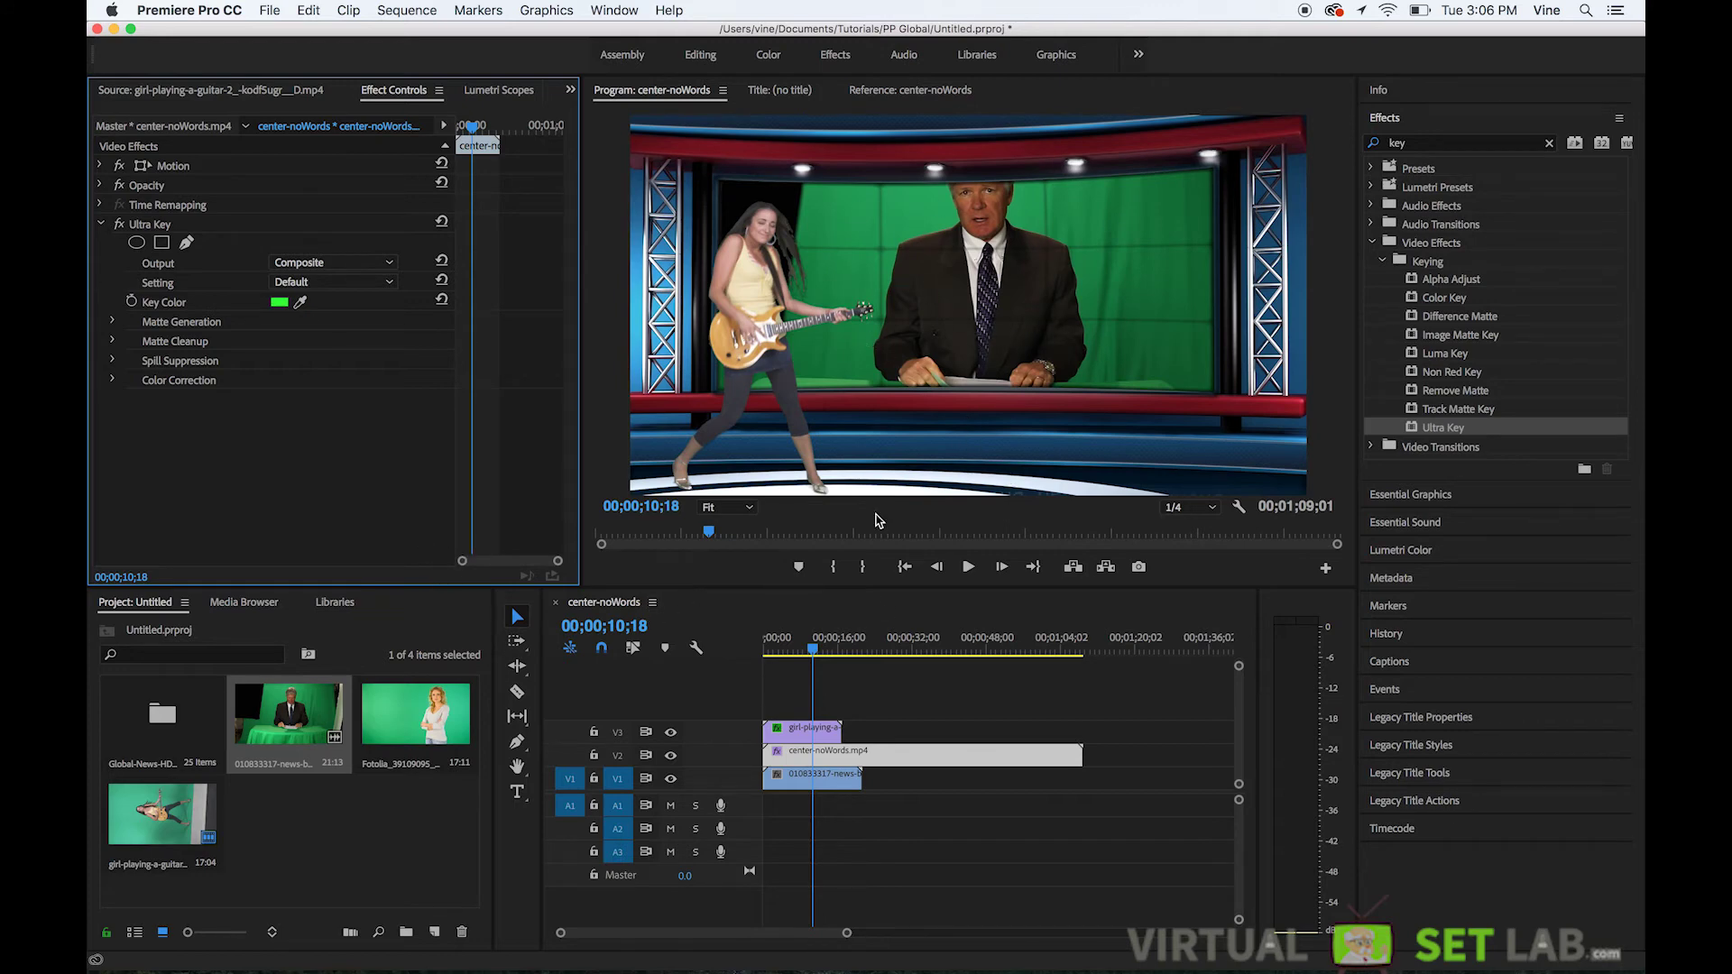
click(830, 778)
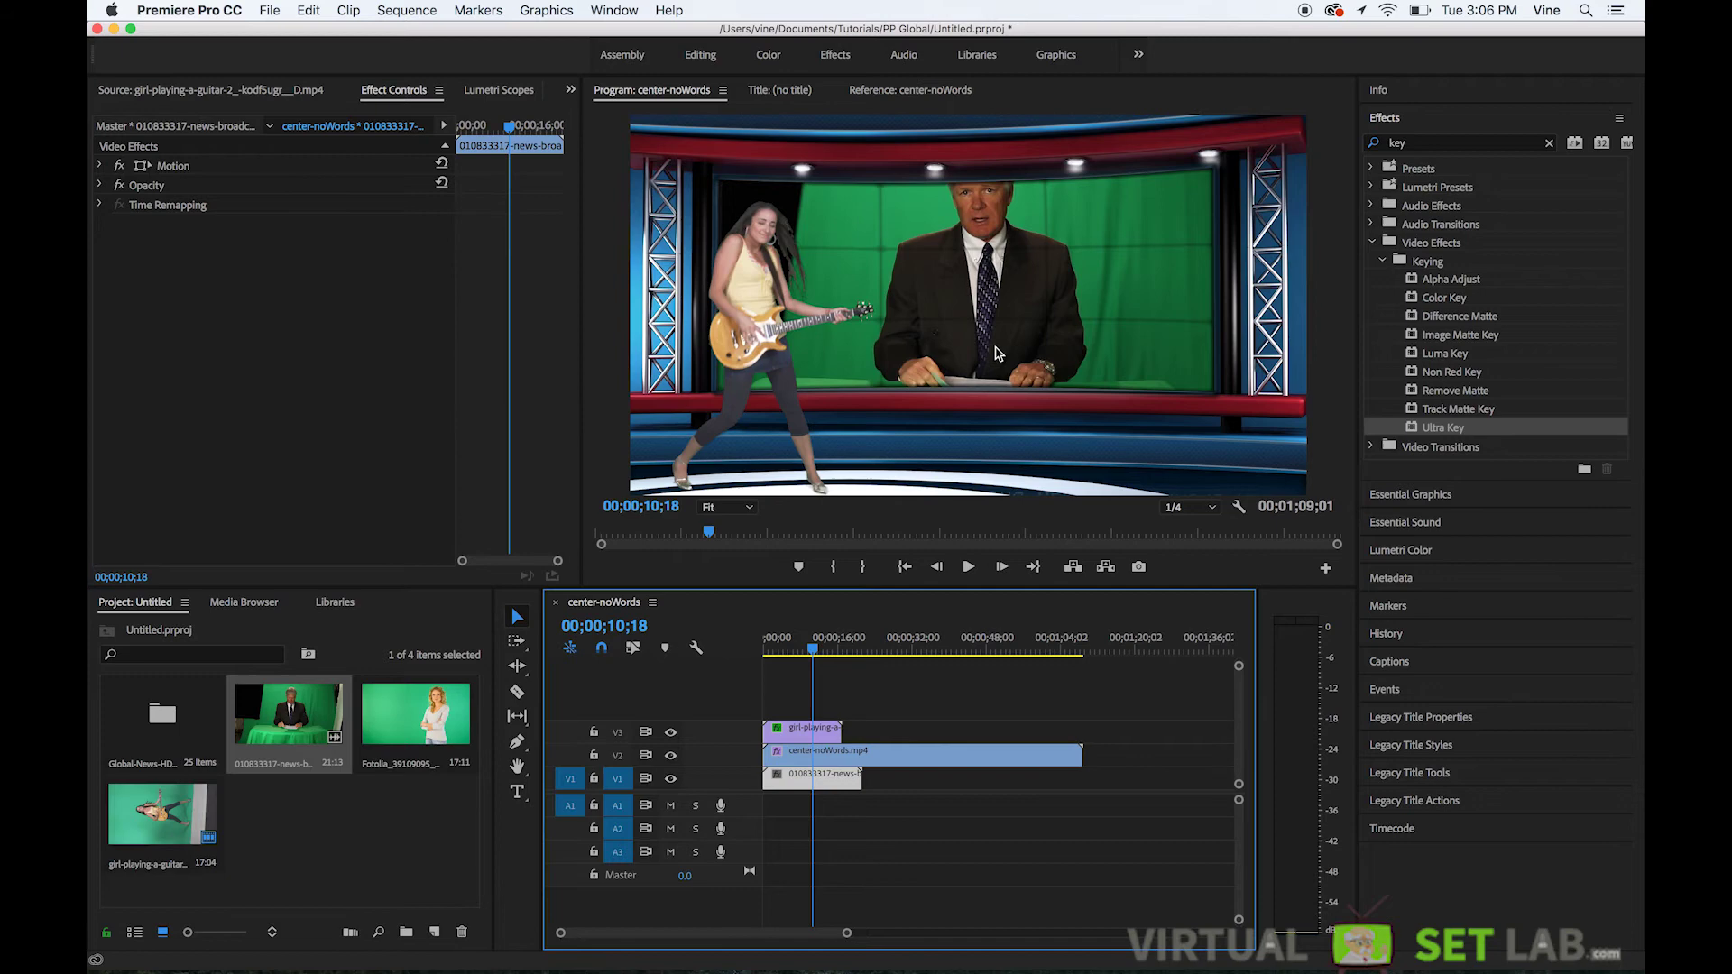
Step: Reduce the newscaster's Motion Scale from 94 to 73
click(101, 166)
drag(279, 205, 338, 185)
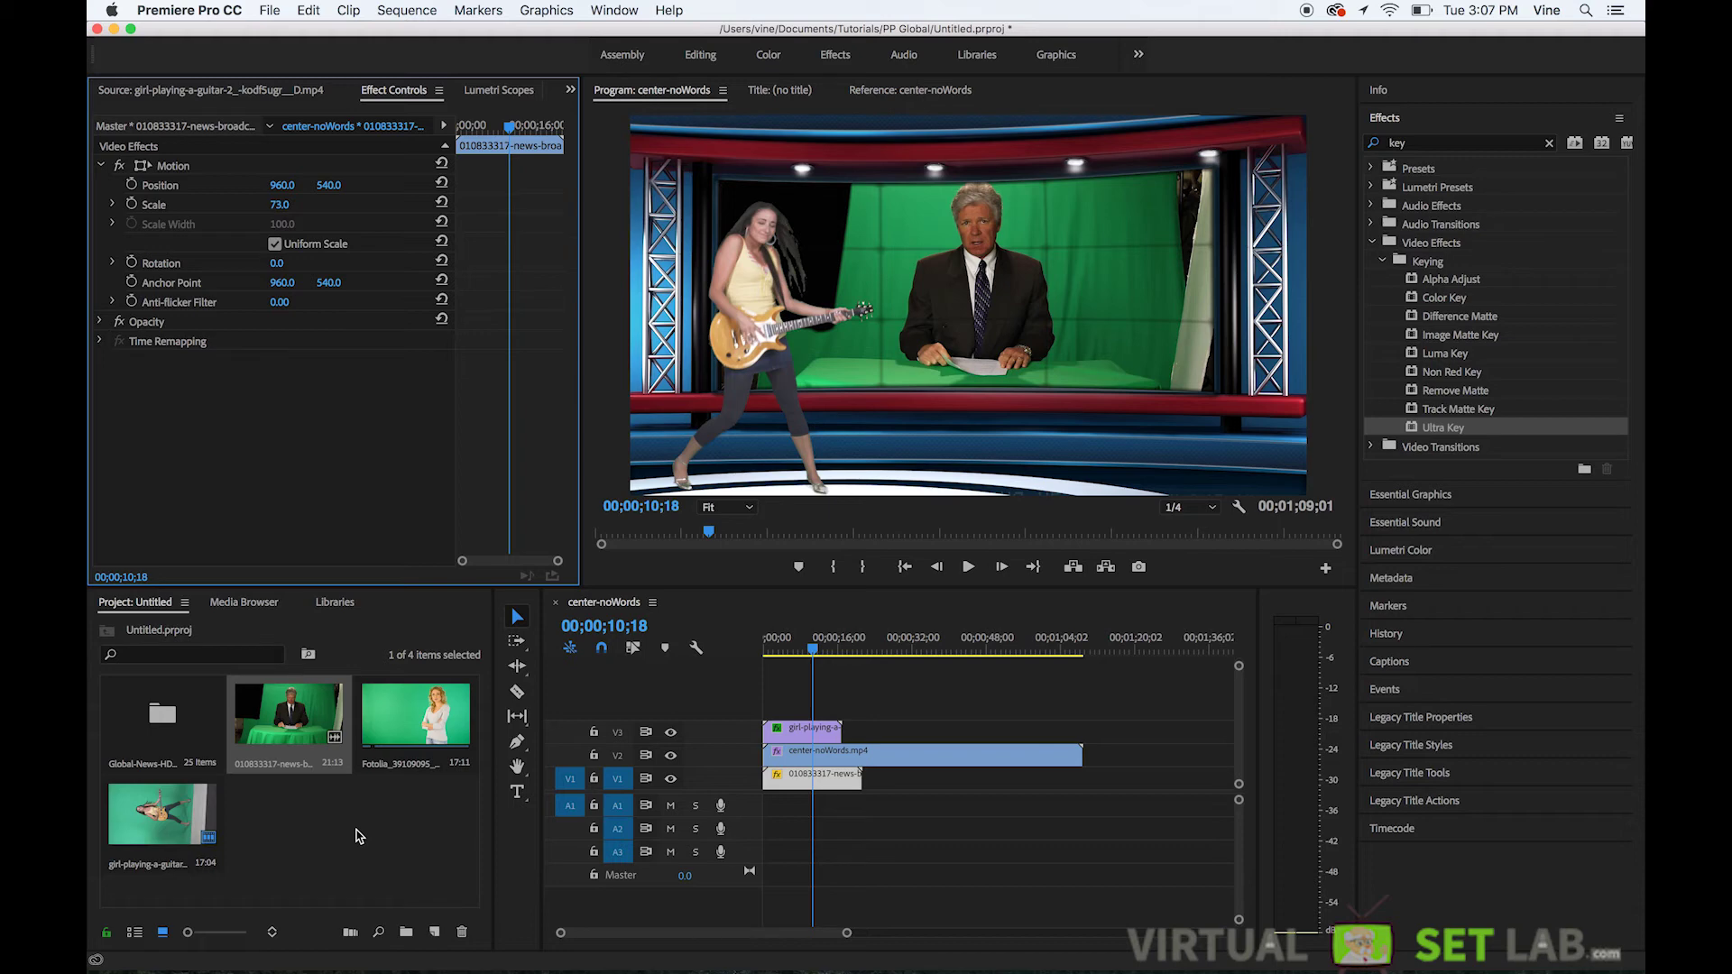
Step: Expand bonus-items.zip in Finder's PP Global > Global-News-HD-V2 folder
double_click(161, 718)
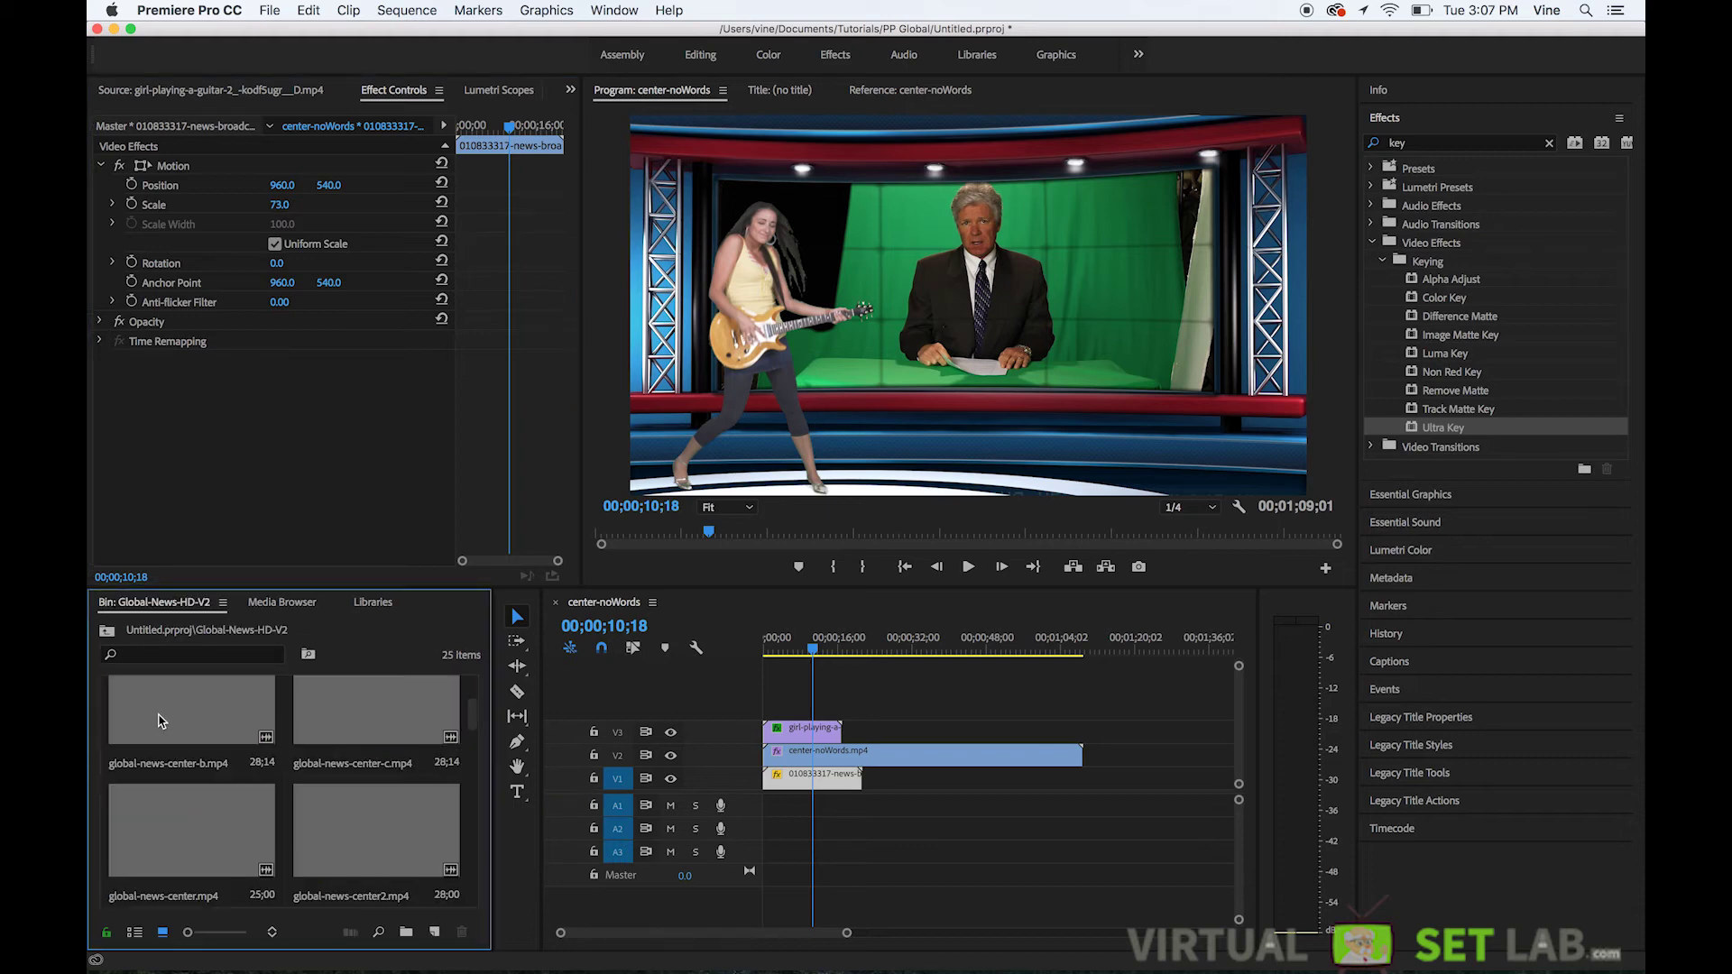
key(super+Tab)
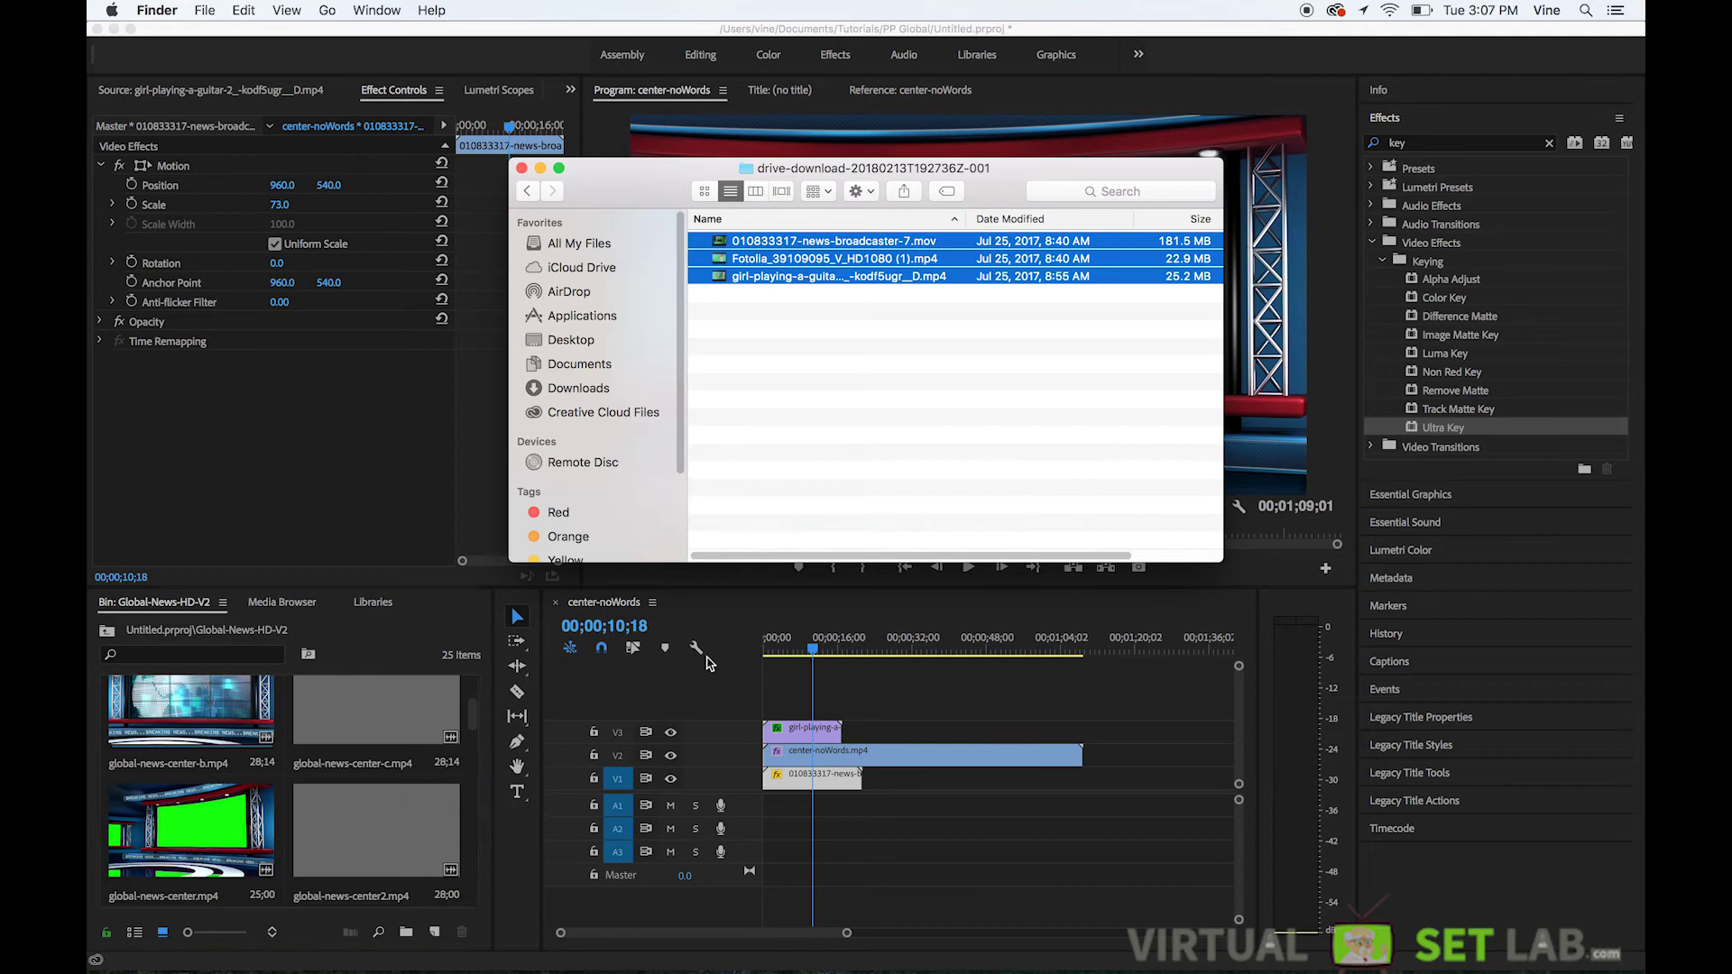
click(527, 191)
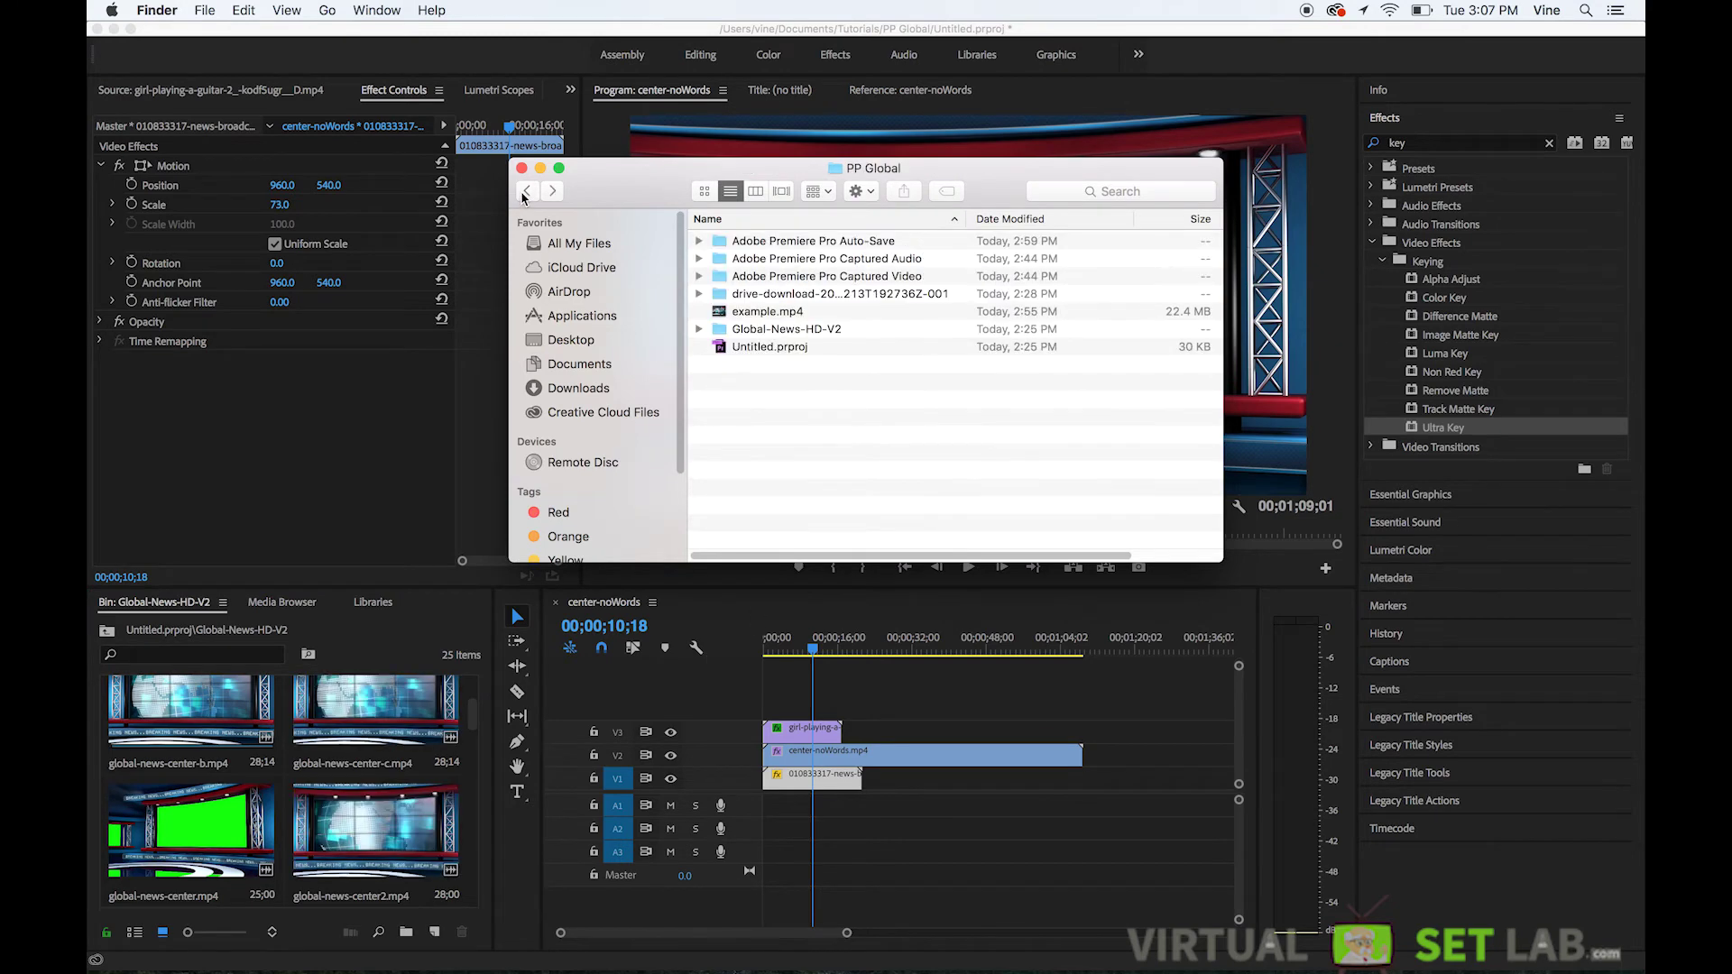
double_click(762, 329)
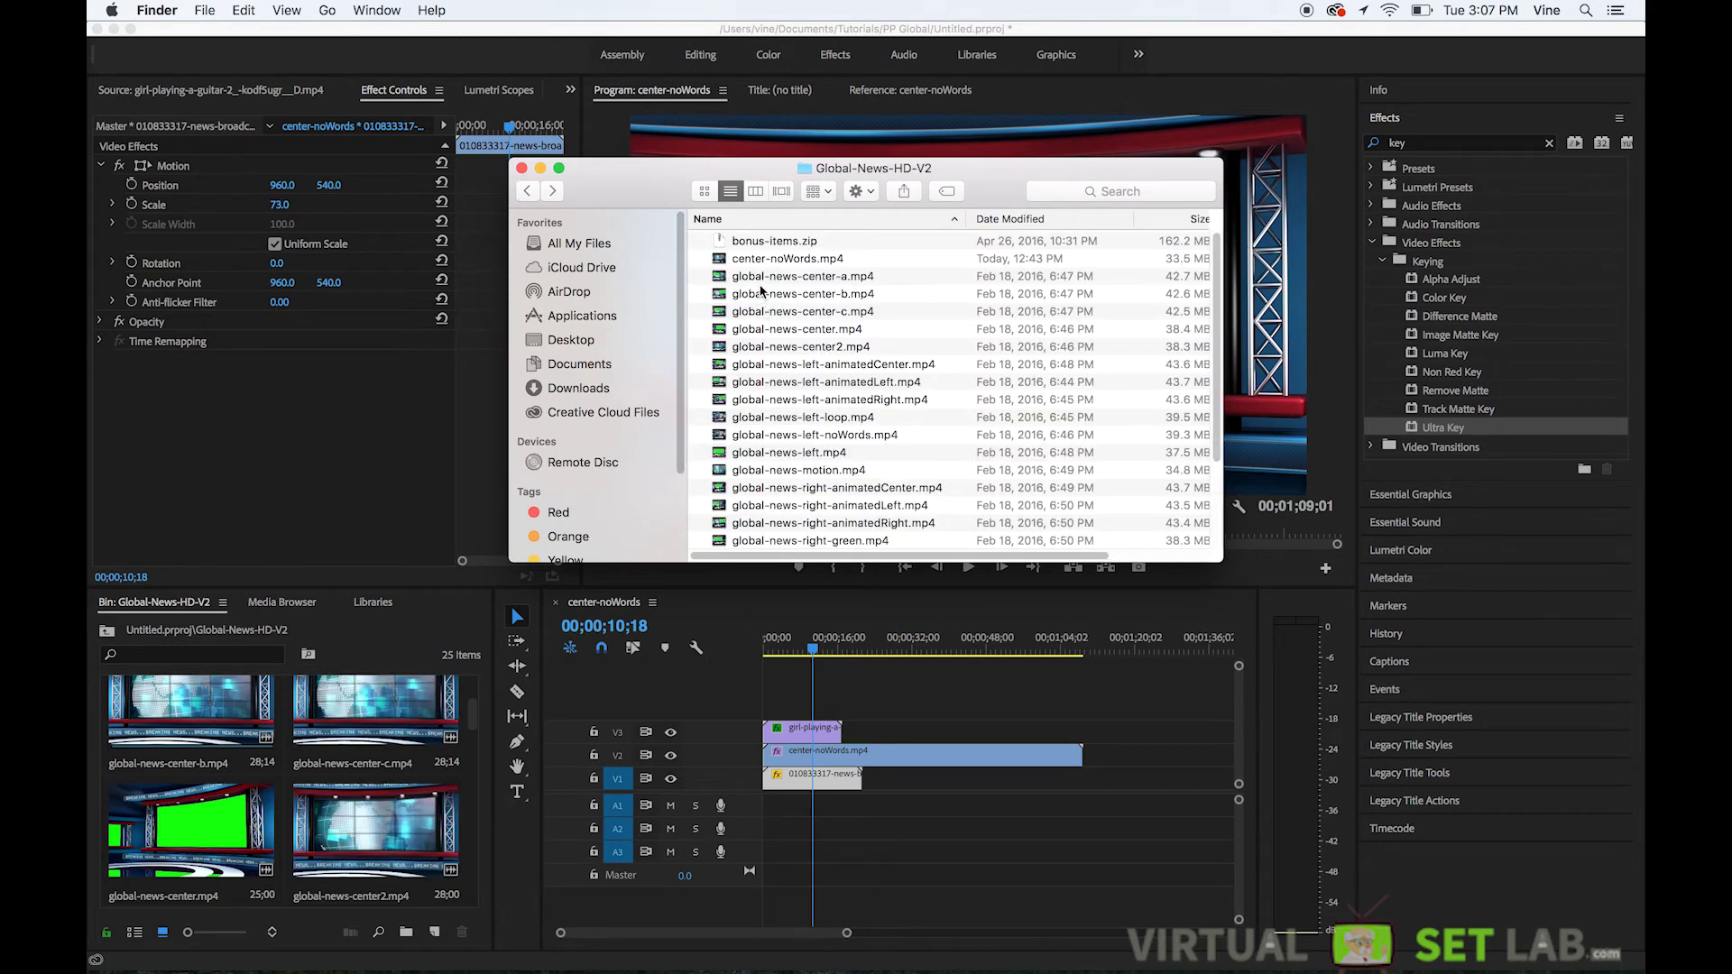
click(754, 242)
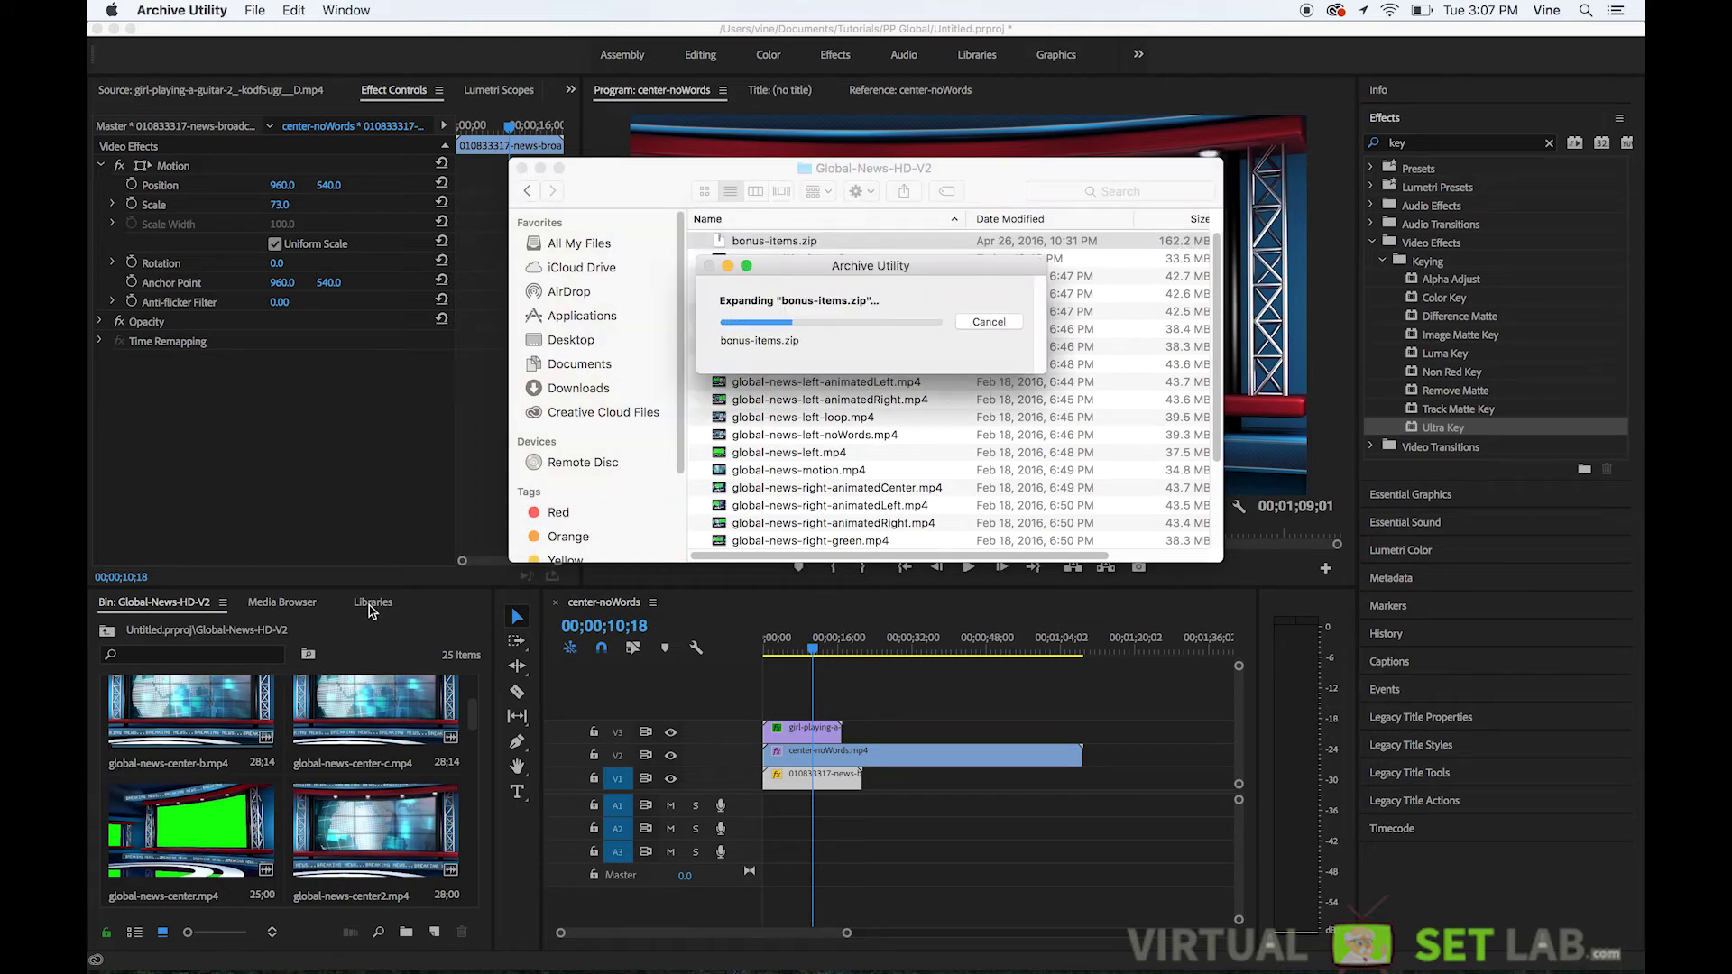
click(114, 651)
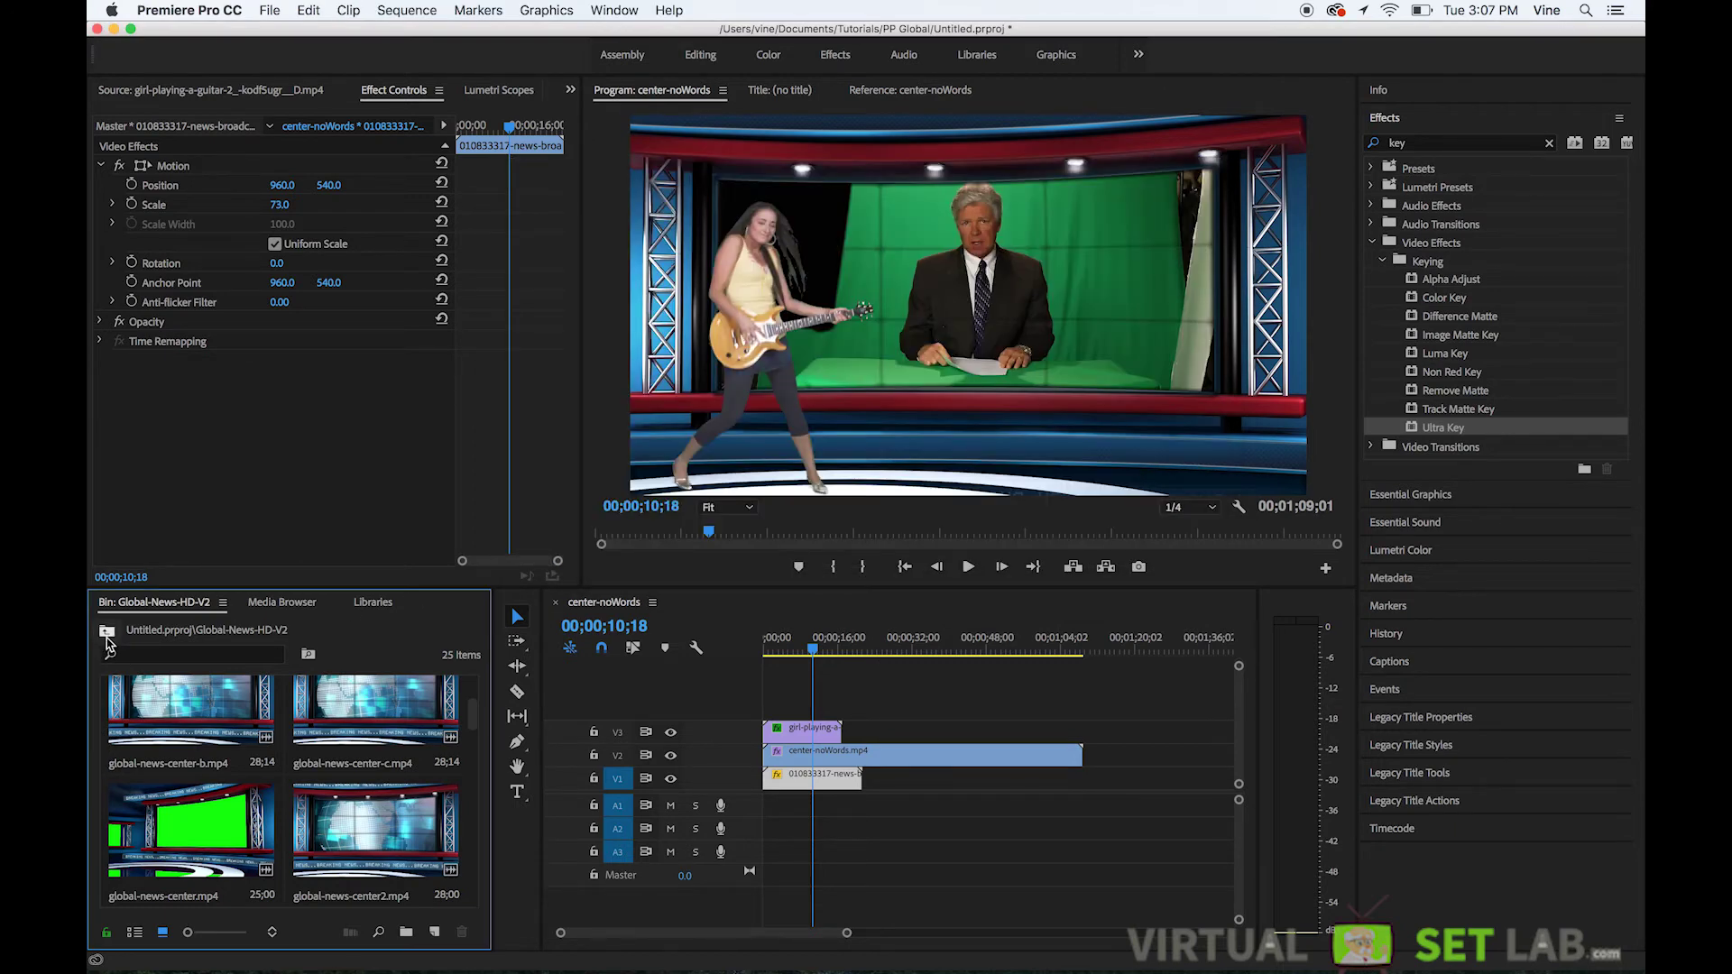
click(107, 630)
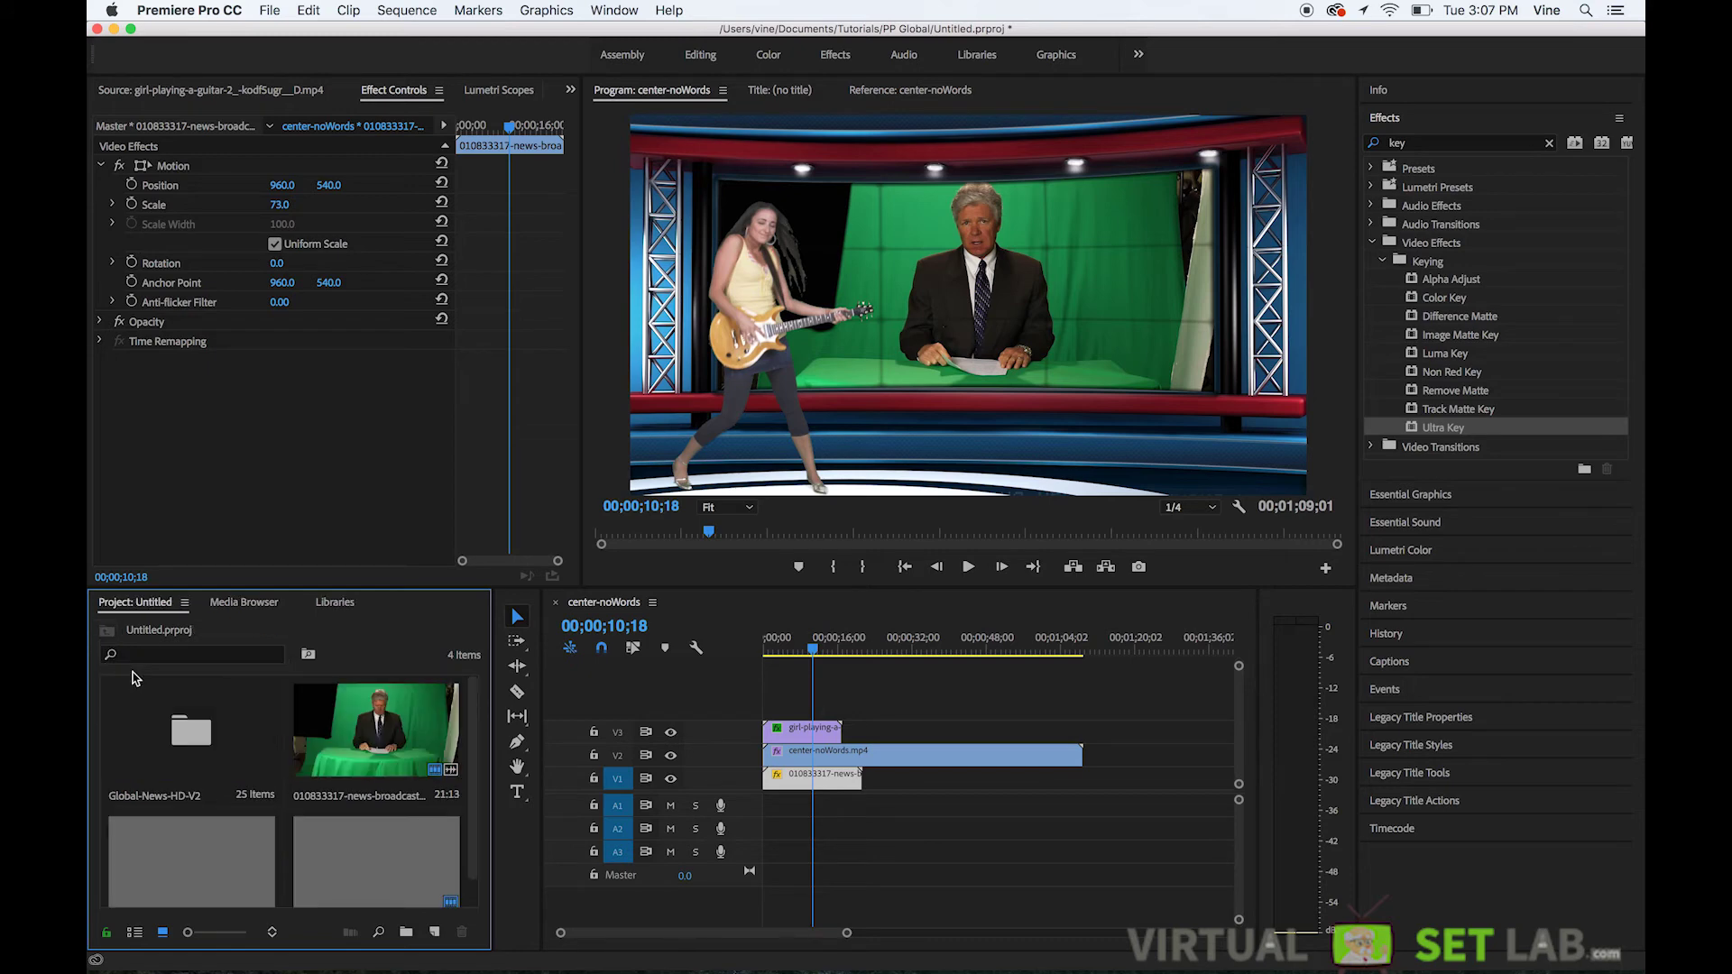
key(super+Tab)
Step: Import the bonus-items folder into the Project panel and open its bin
drag(735, 242, 295, 741)
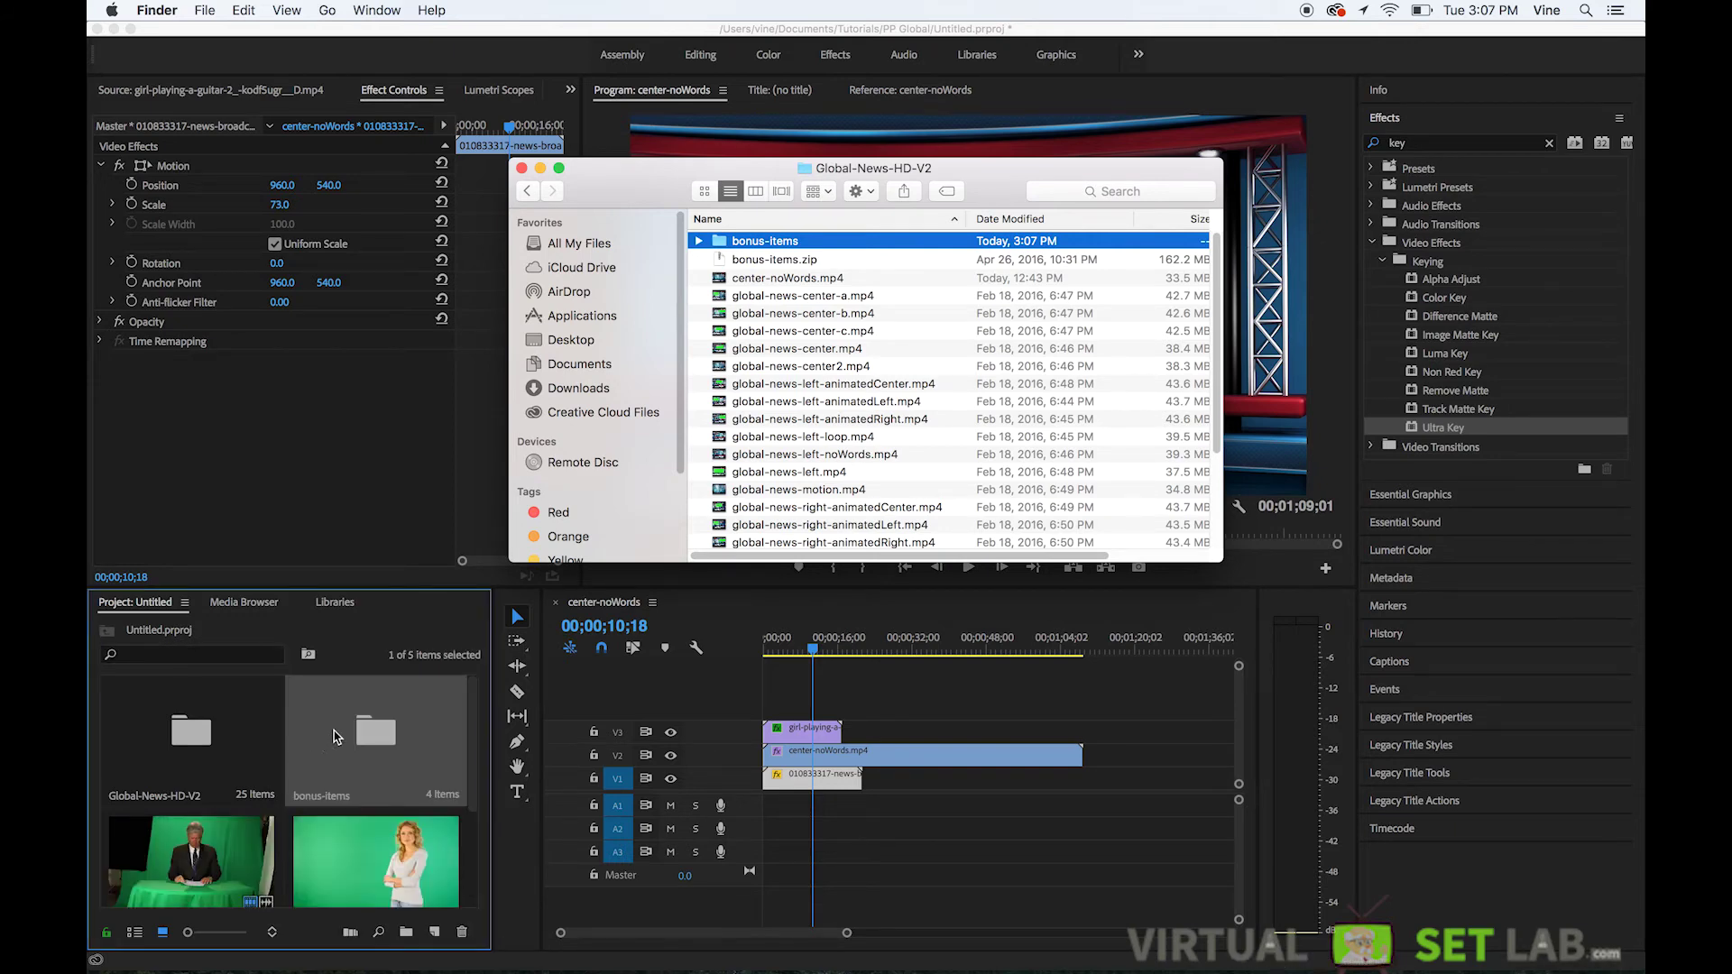
click(368, 732)
double_click(367, 732)
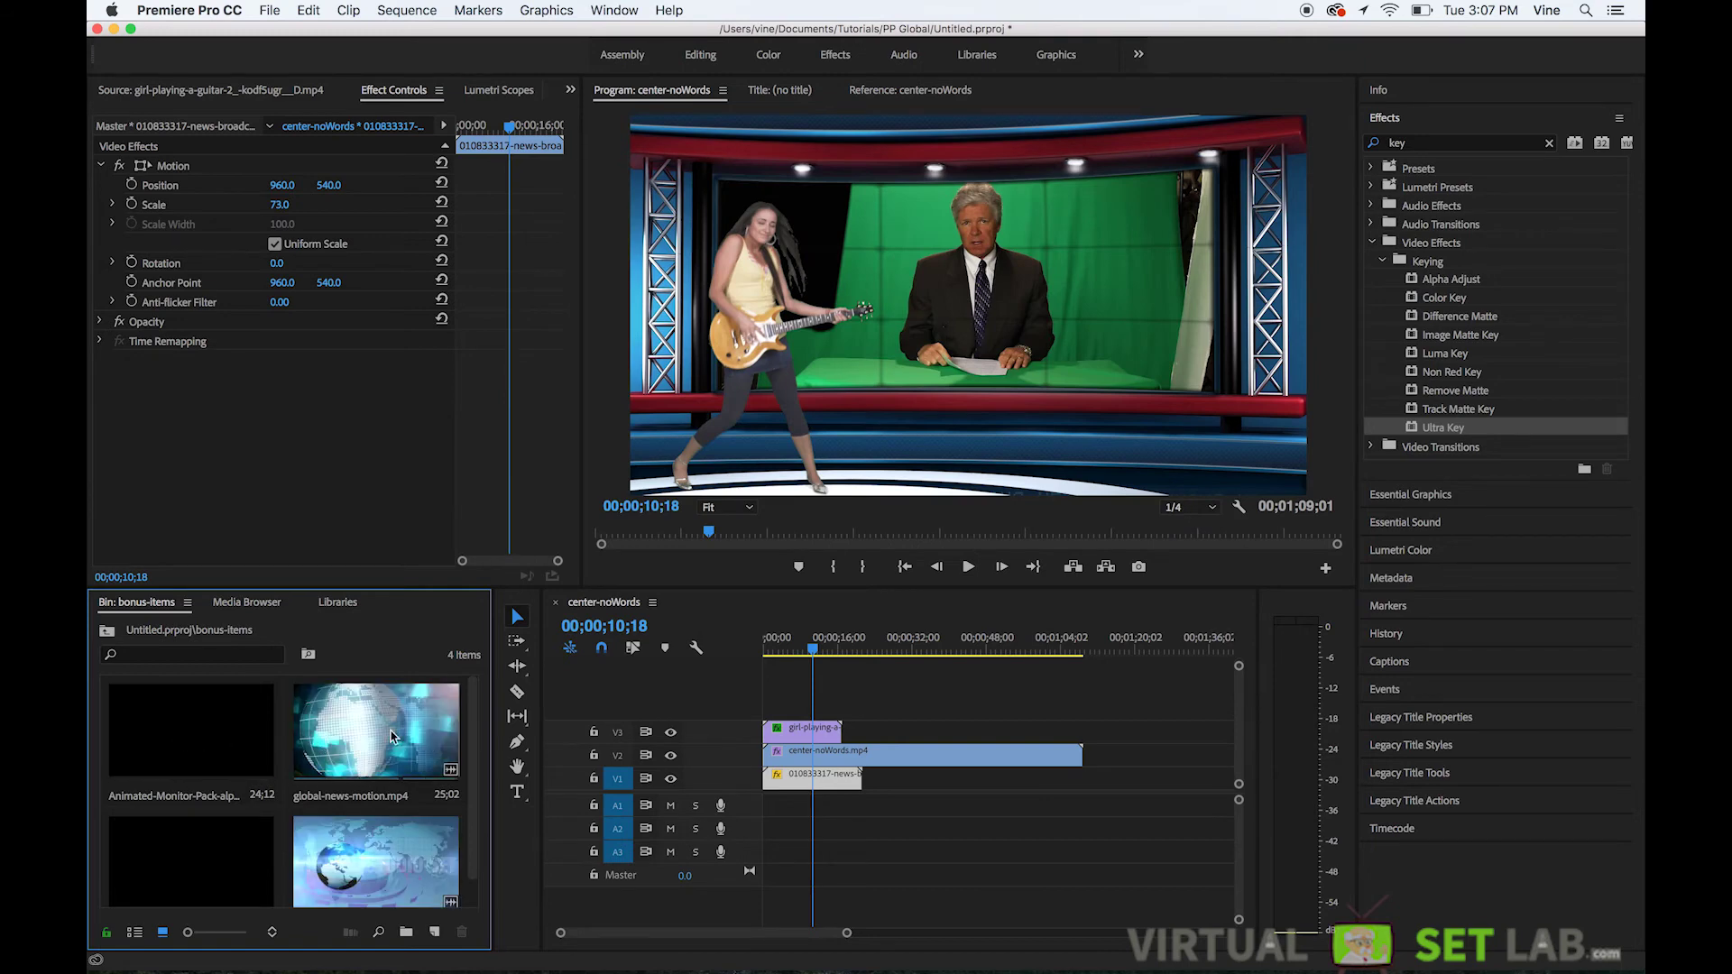
Step: Scrub through global-news-motion.mp4 and motion-graphic-demo.mp4 in the Source monitor
double_click(390, 738)
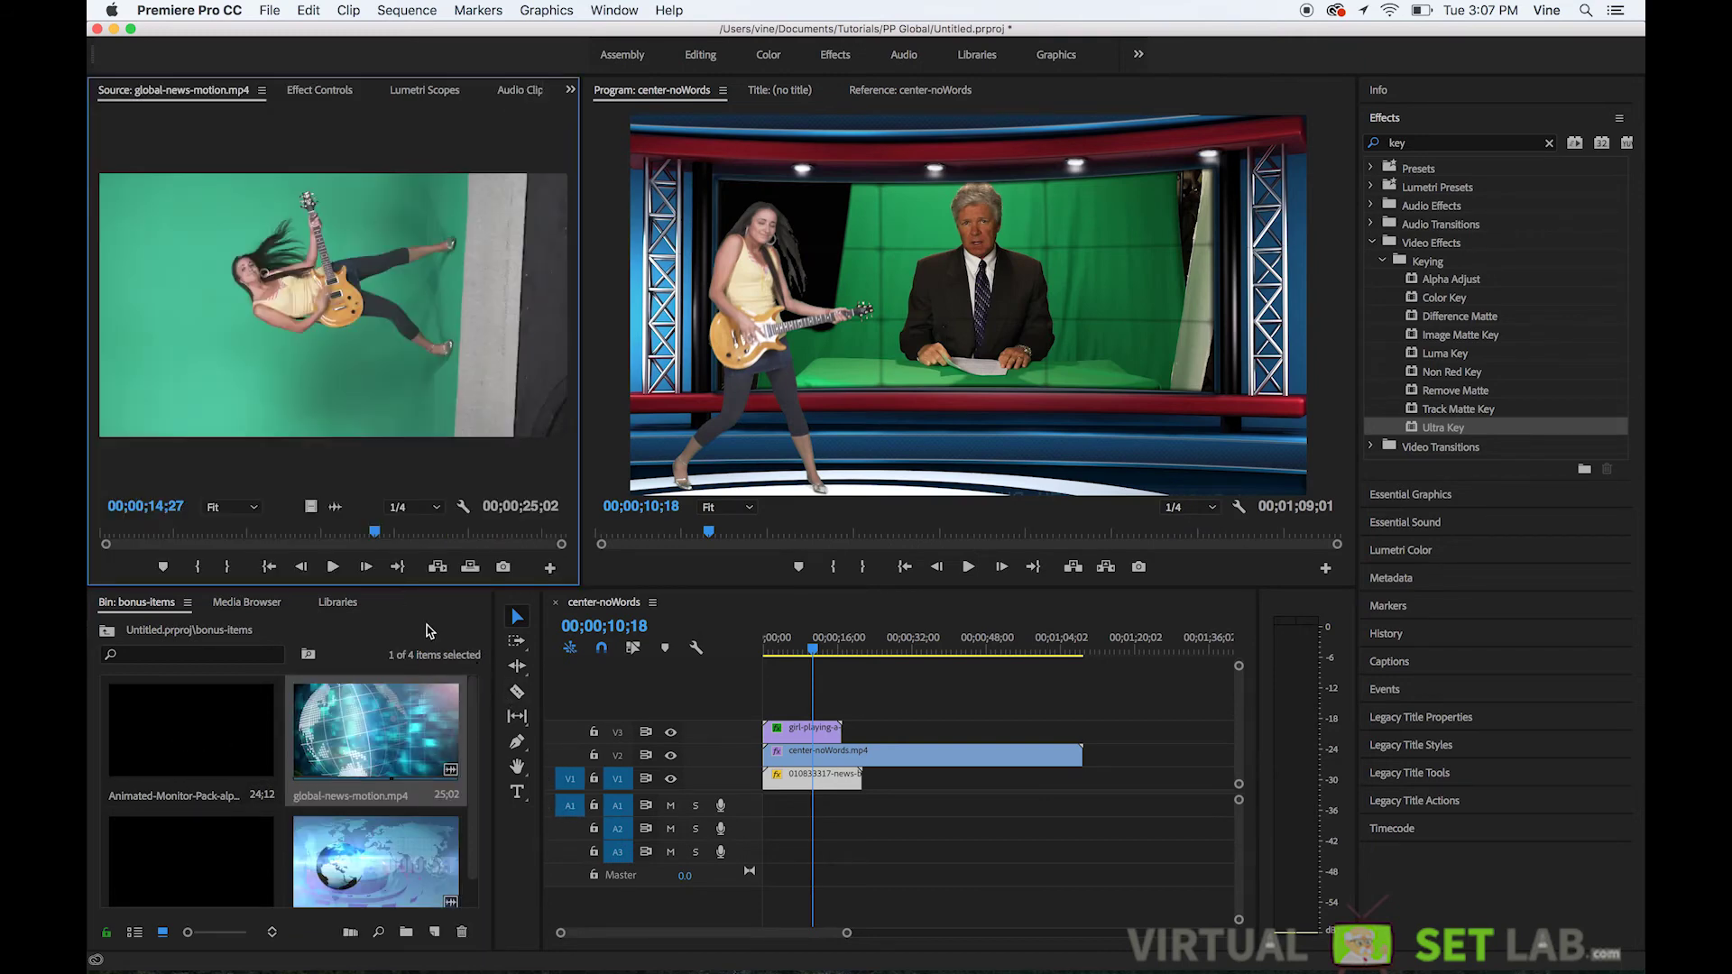
drag(301, 536, 415, 551)
double_click(402, 871)
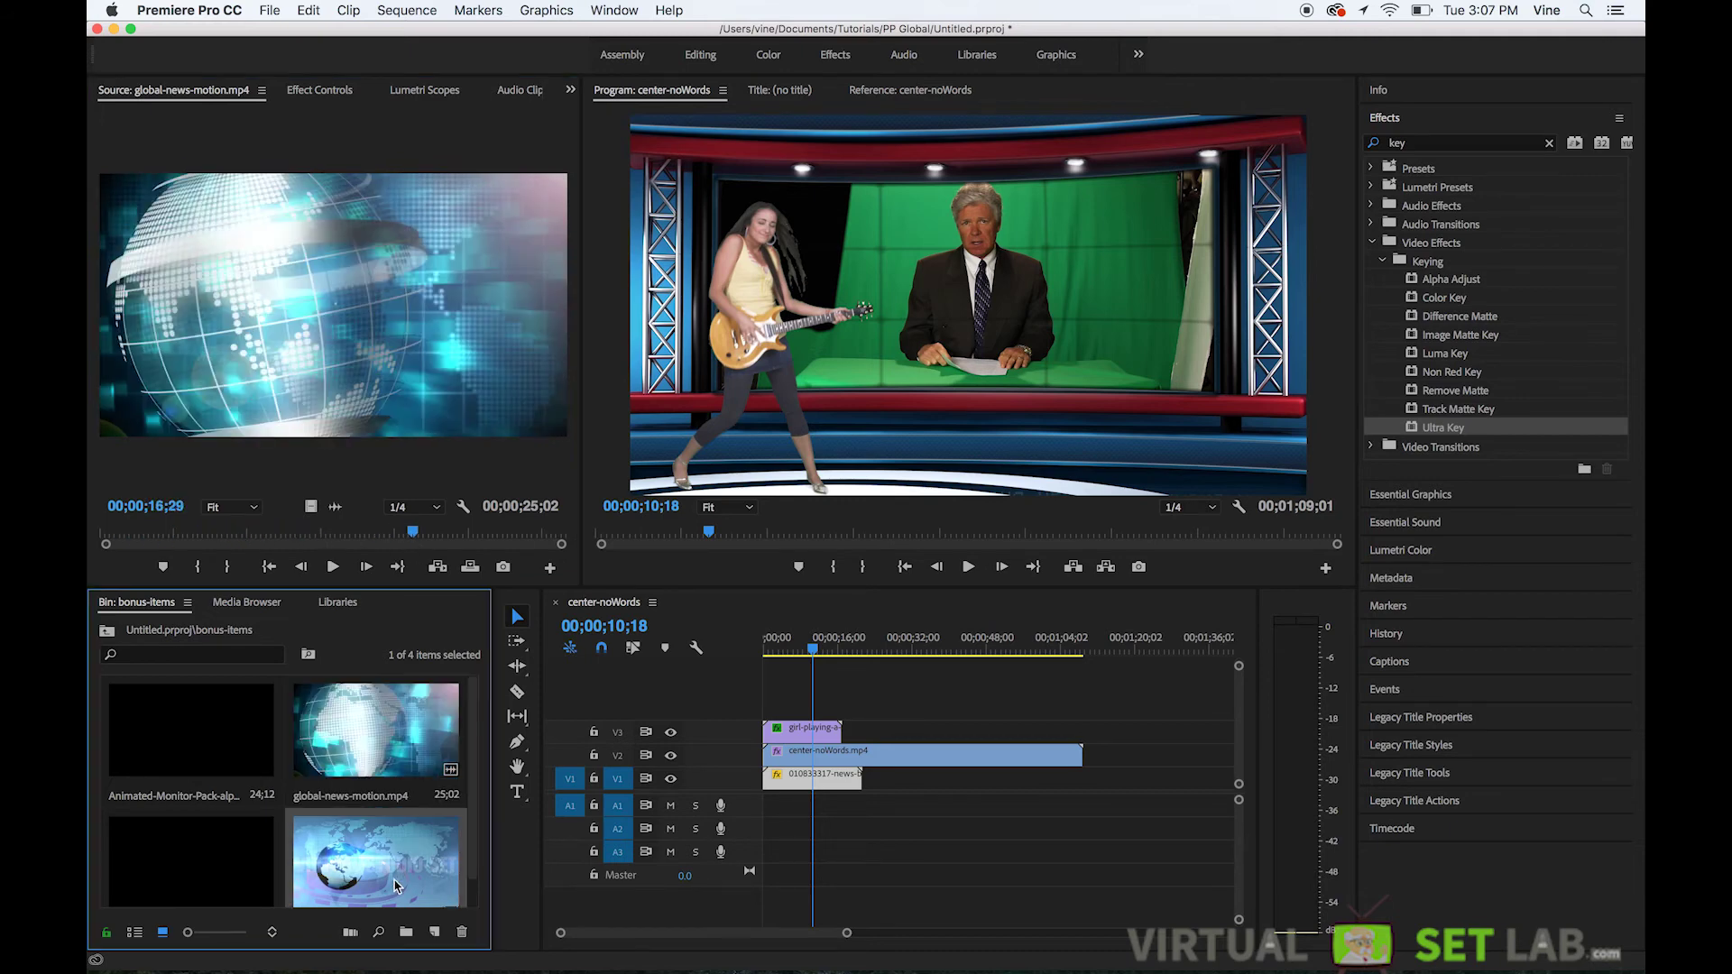
drag(197, 537, 417, 548)
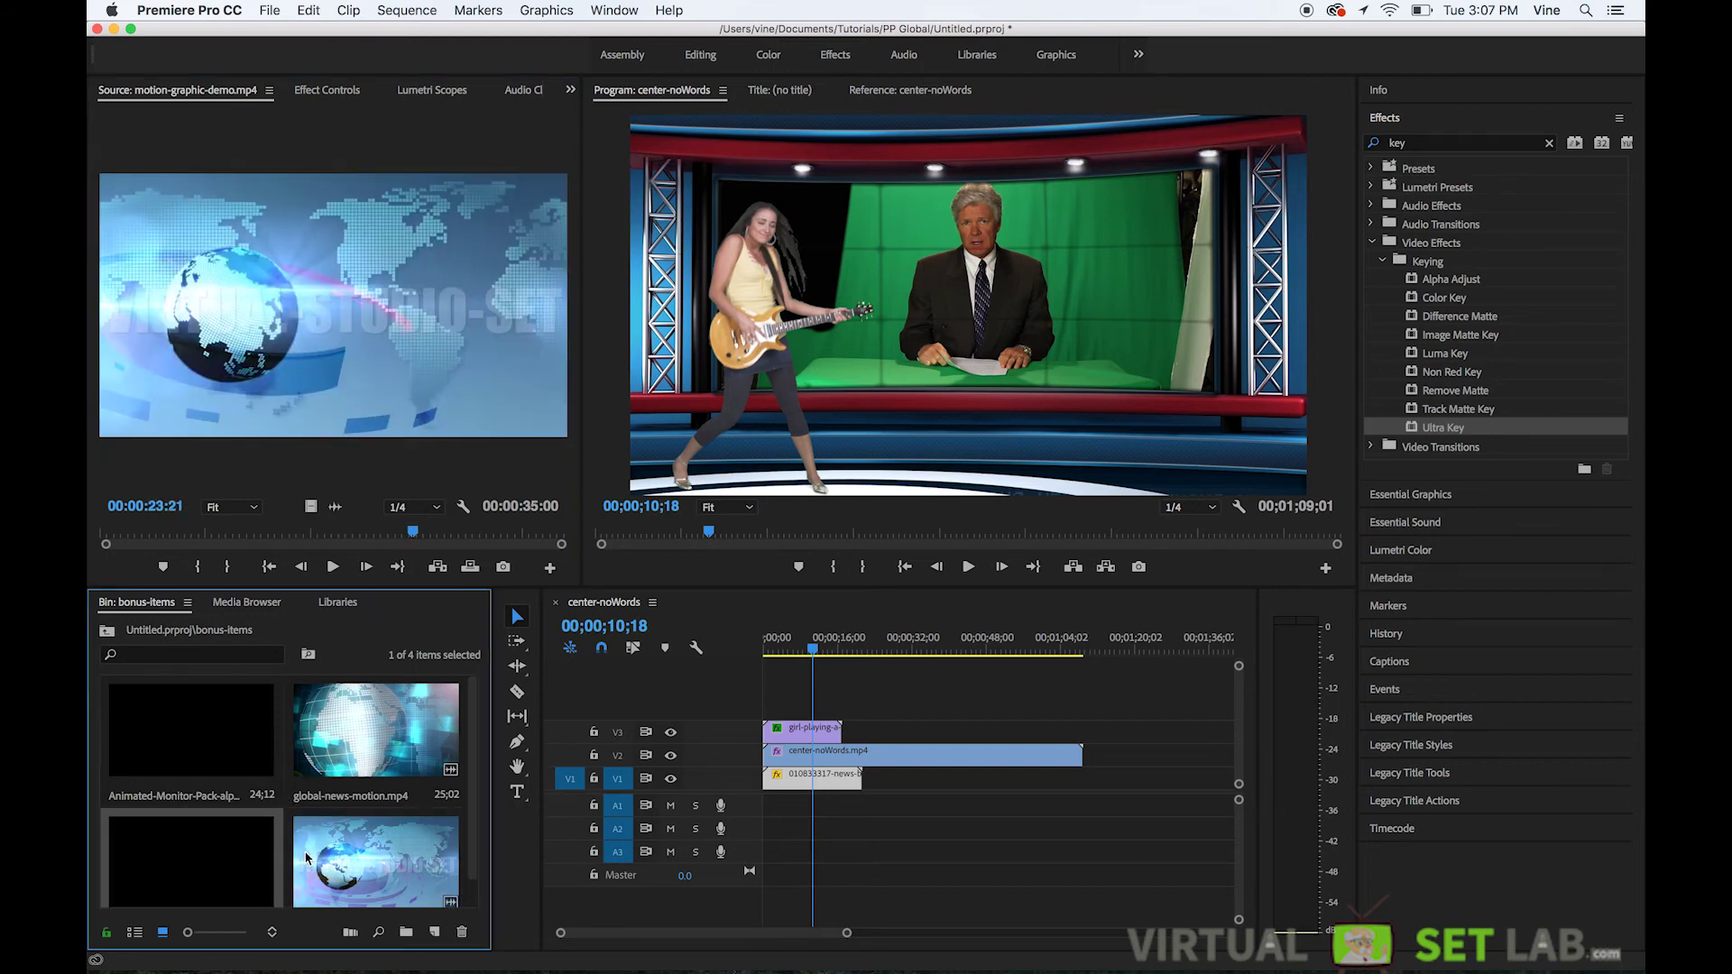
Step: Preview LowerThird02_alpha.mov and add it on a new V4 track, checking it at 00;00;13;24
double_click(237, 847)
scroll(476, 847, down, 1)
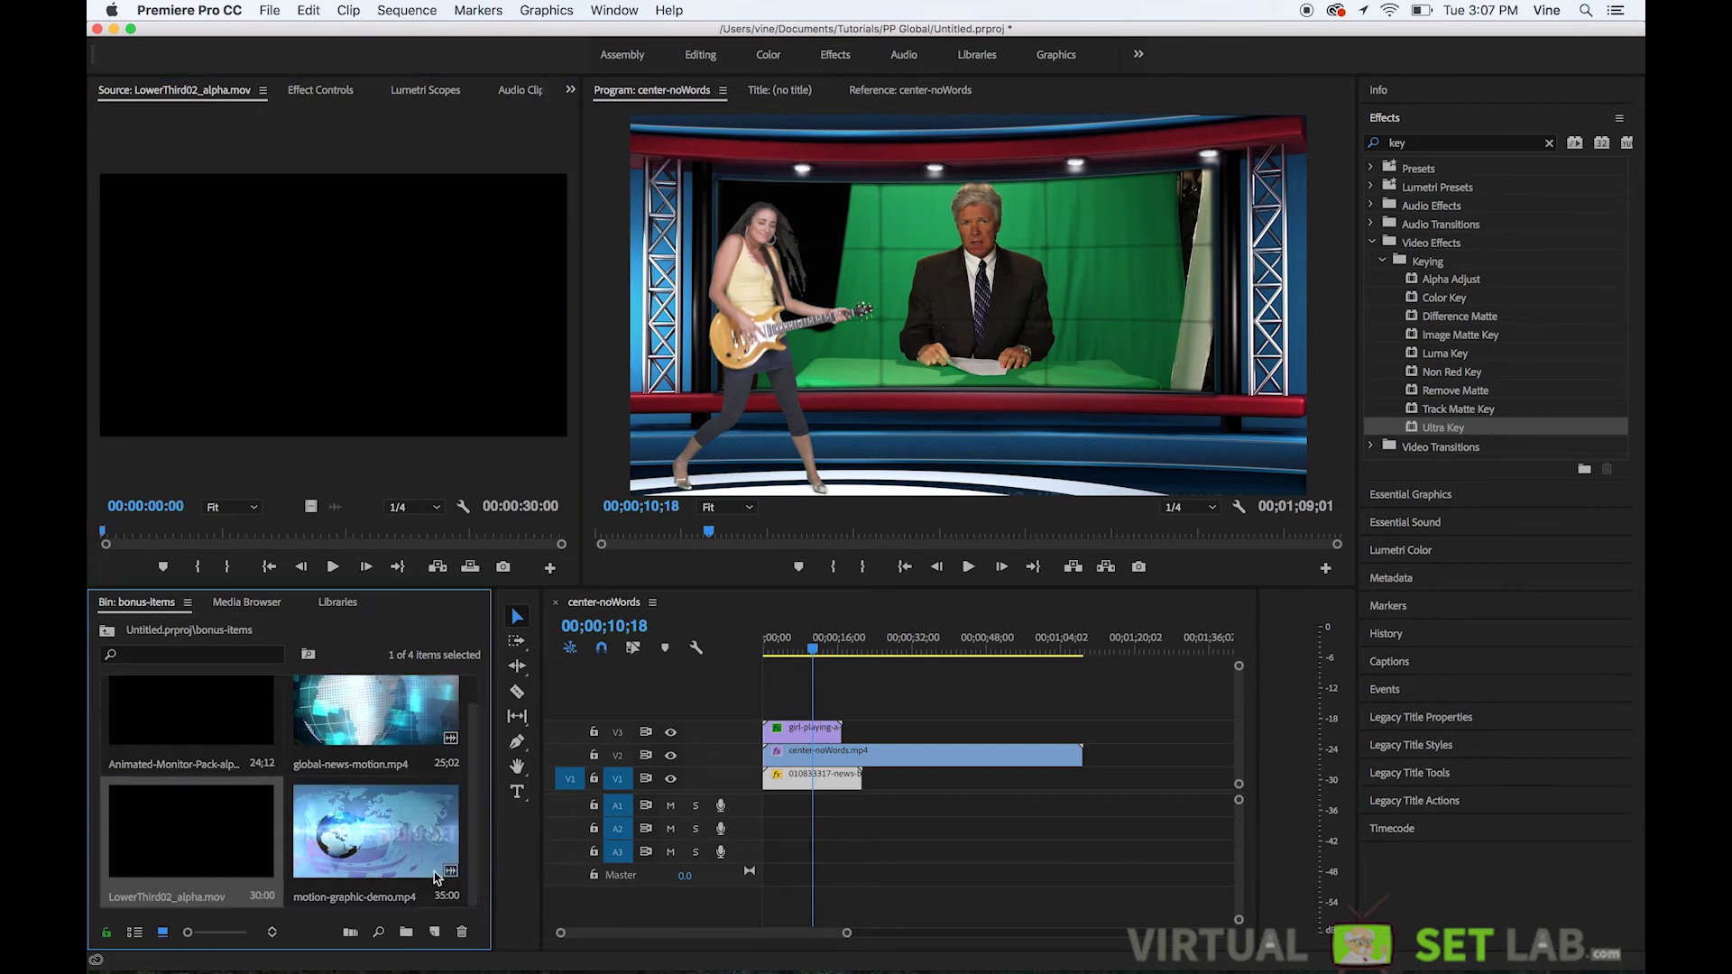
mouse_move(186, 539)
mouse_down()
mouse_move(479, 541)
mouse_move(174, 540)
mouse_up()
drag(192, 836, 815, 748)
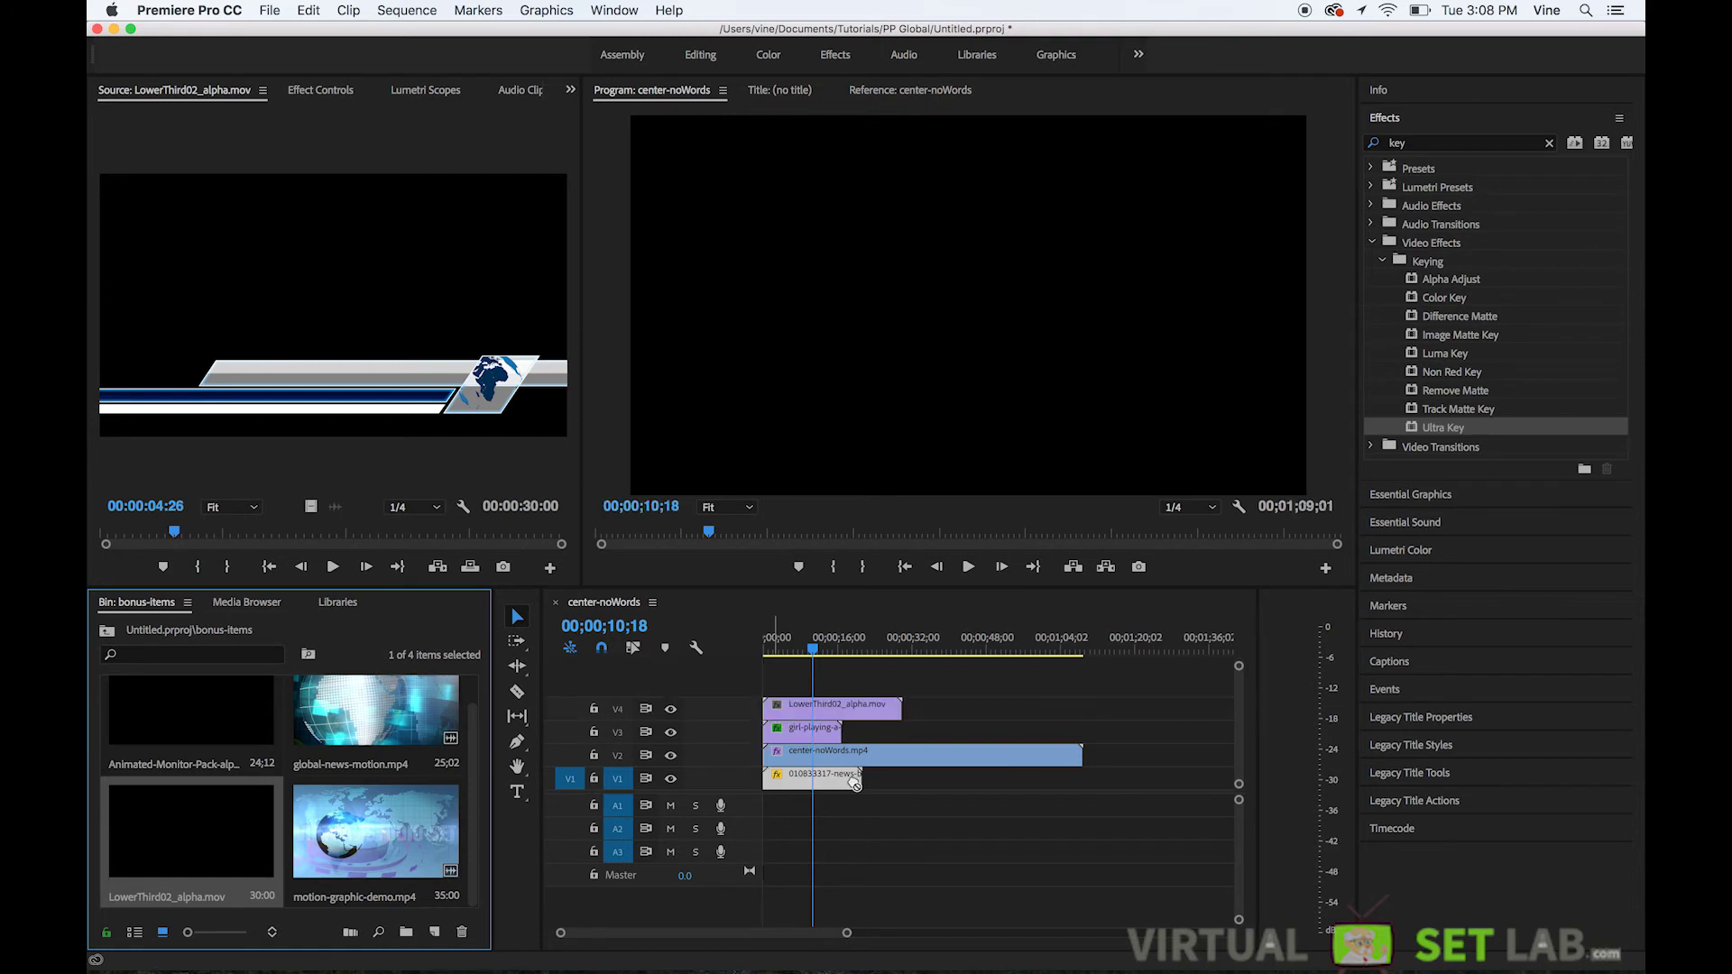
drag(824, 650, 838, 649)
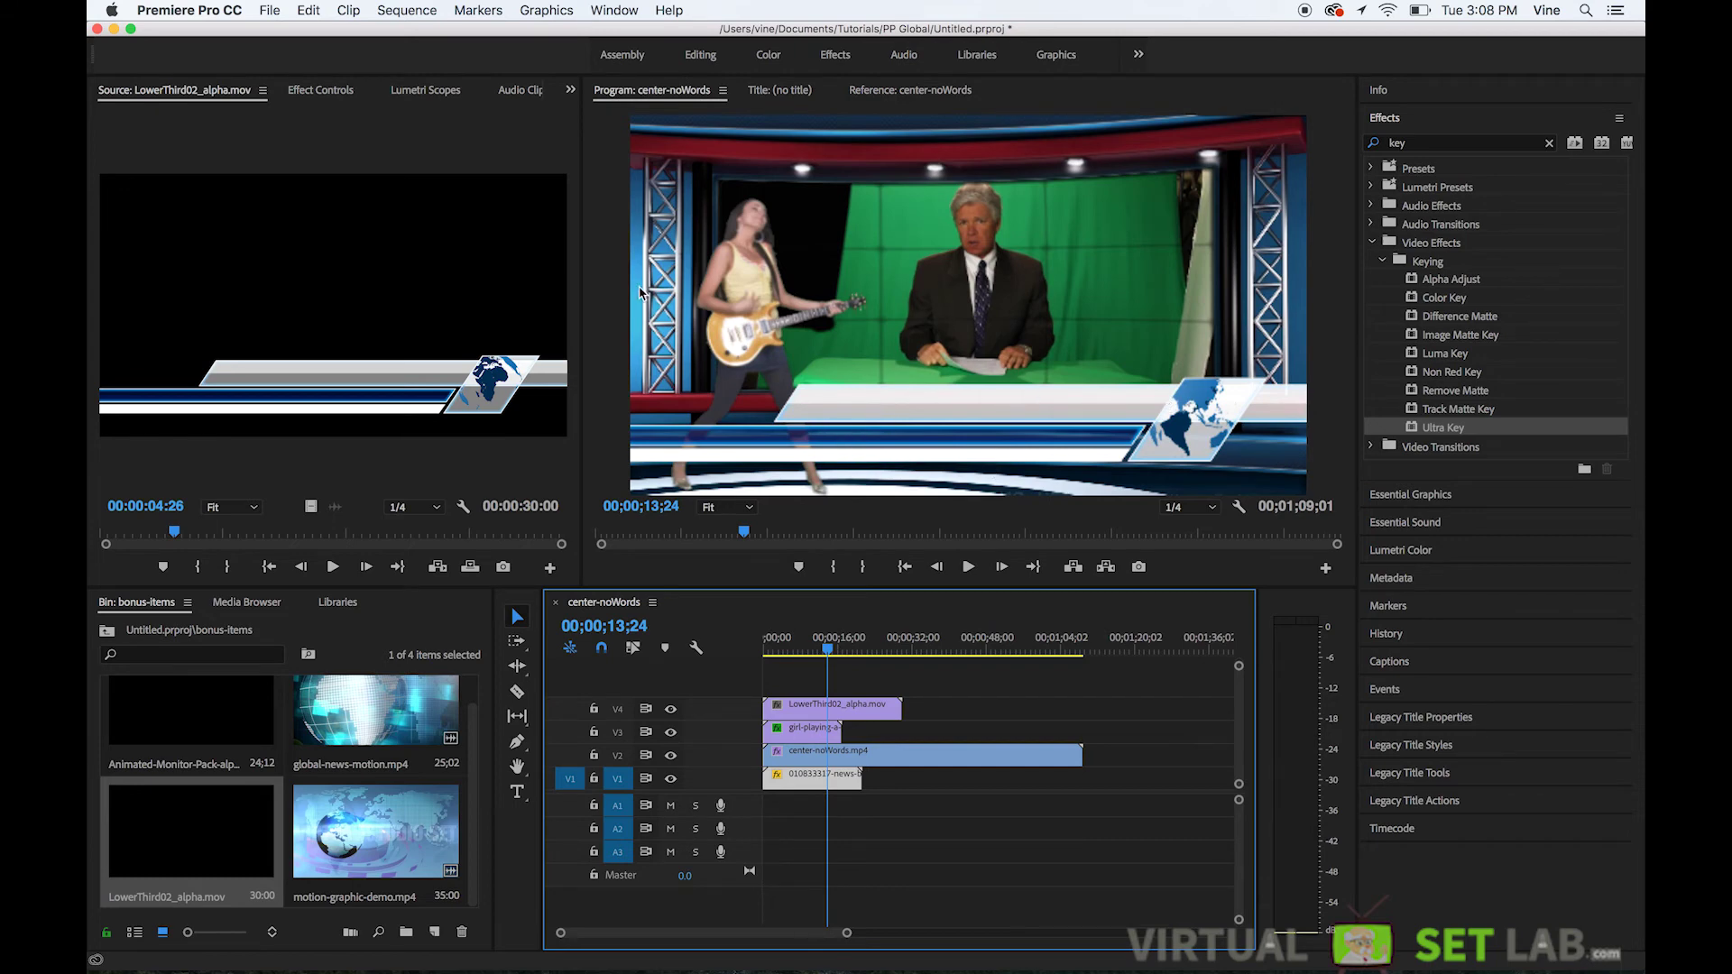
click(525, 783)
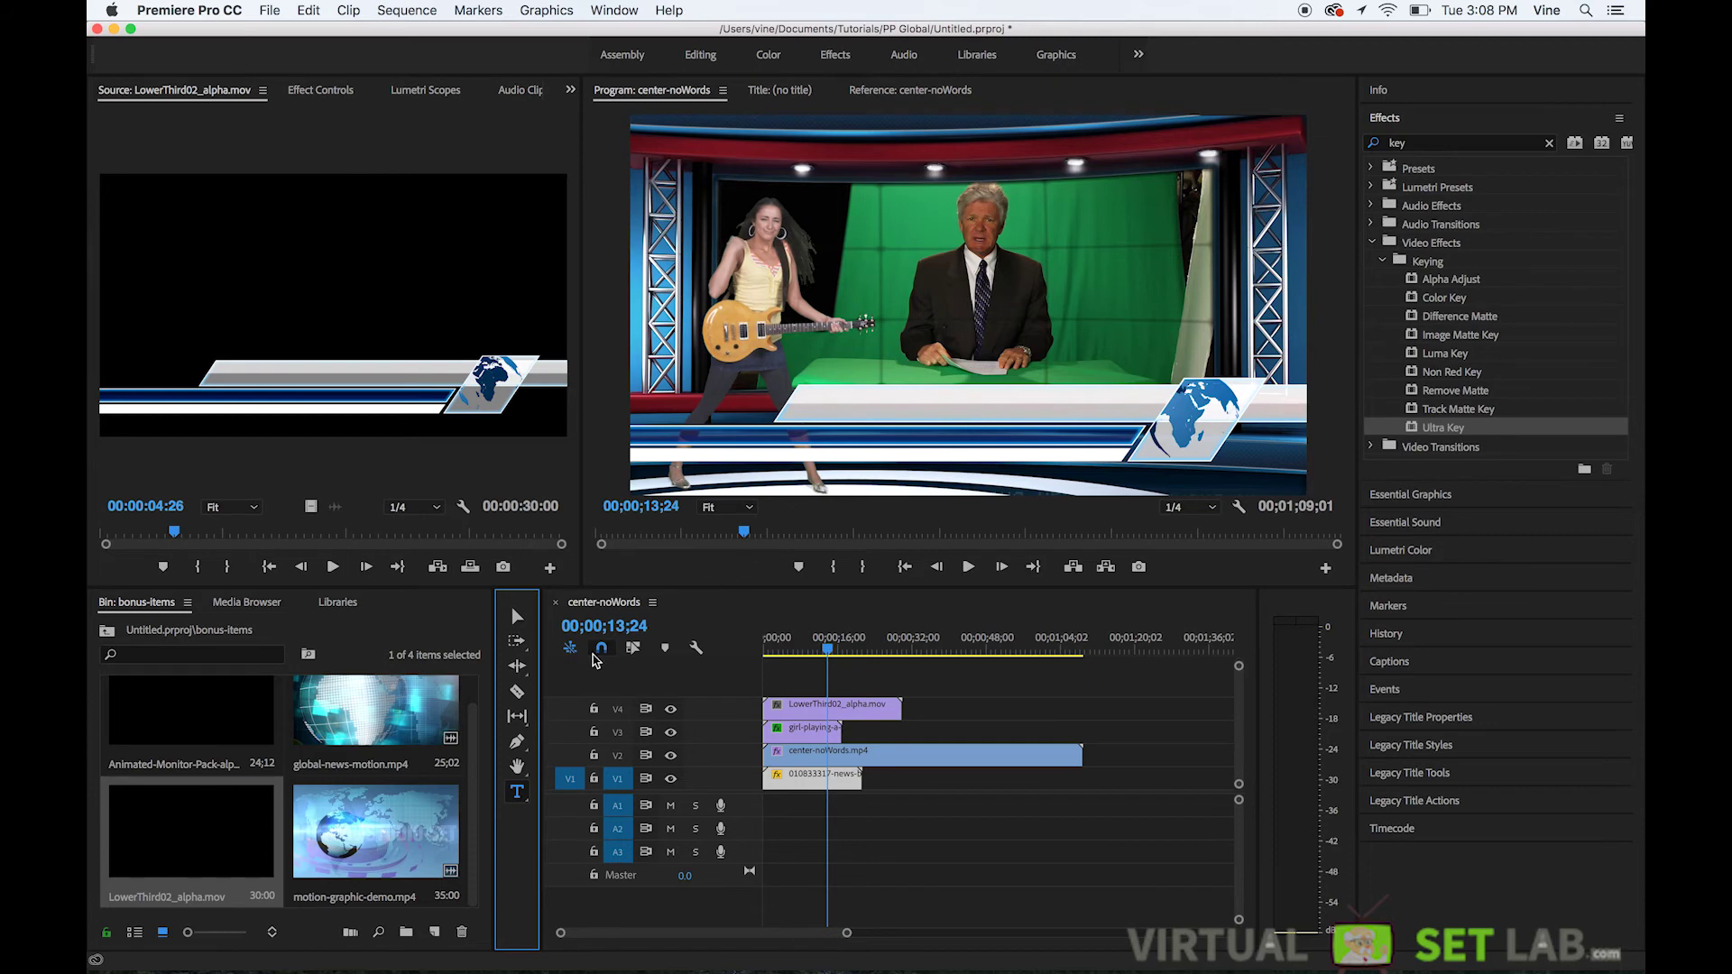
Step: Place Animated-Monitor-Pack-alpha.mov on a new V5 track starting around 00;00;04;01
click(248, 721)
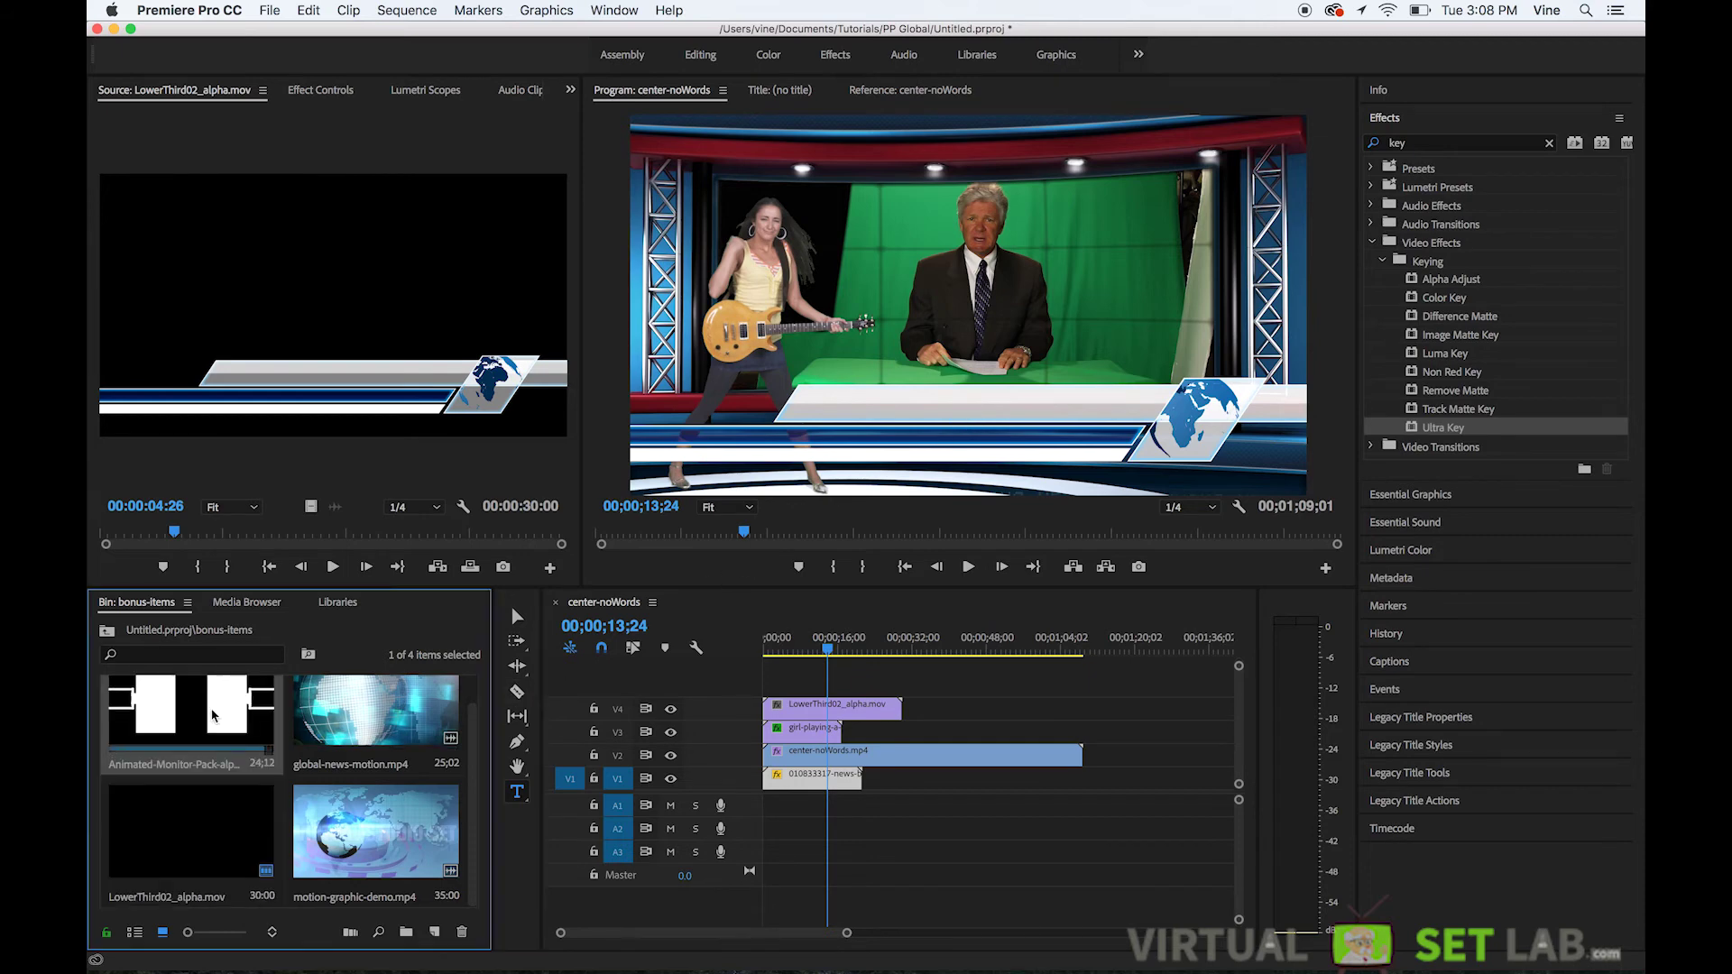
double_click(207, 712)
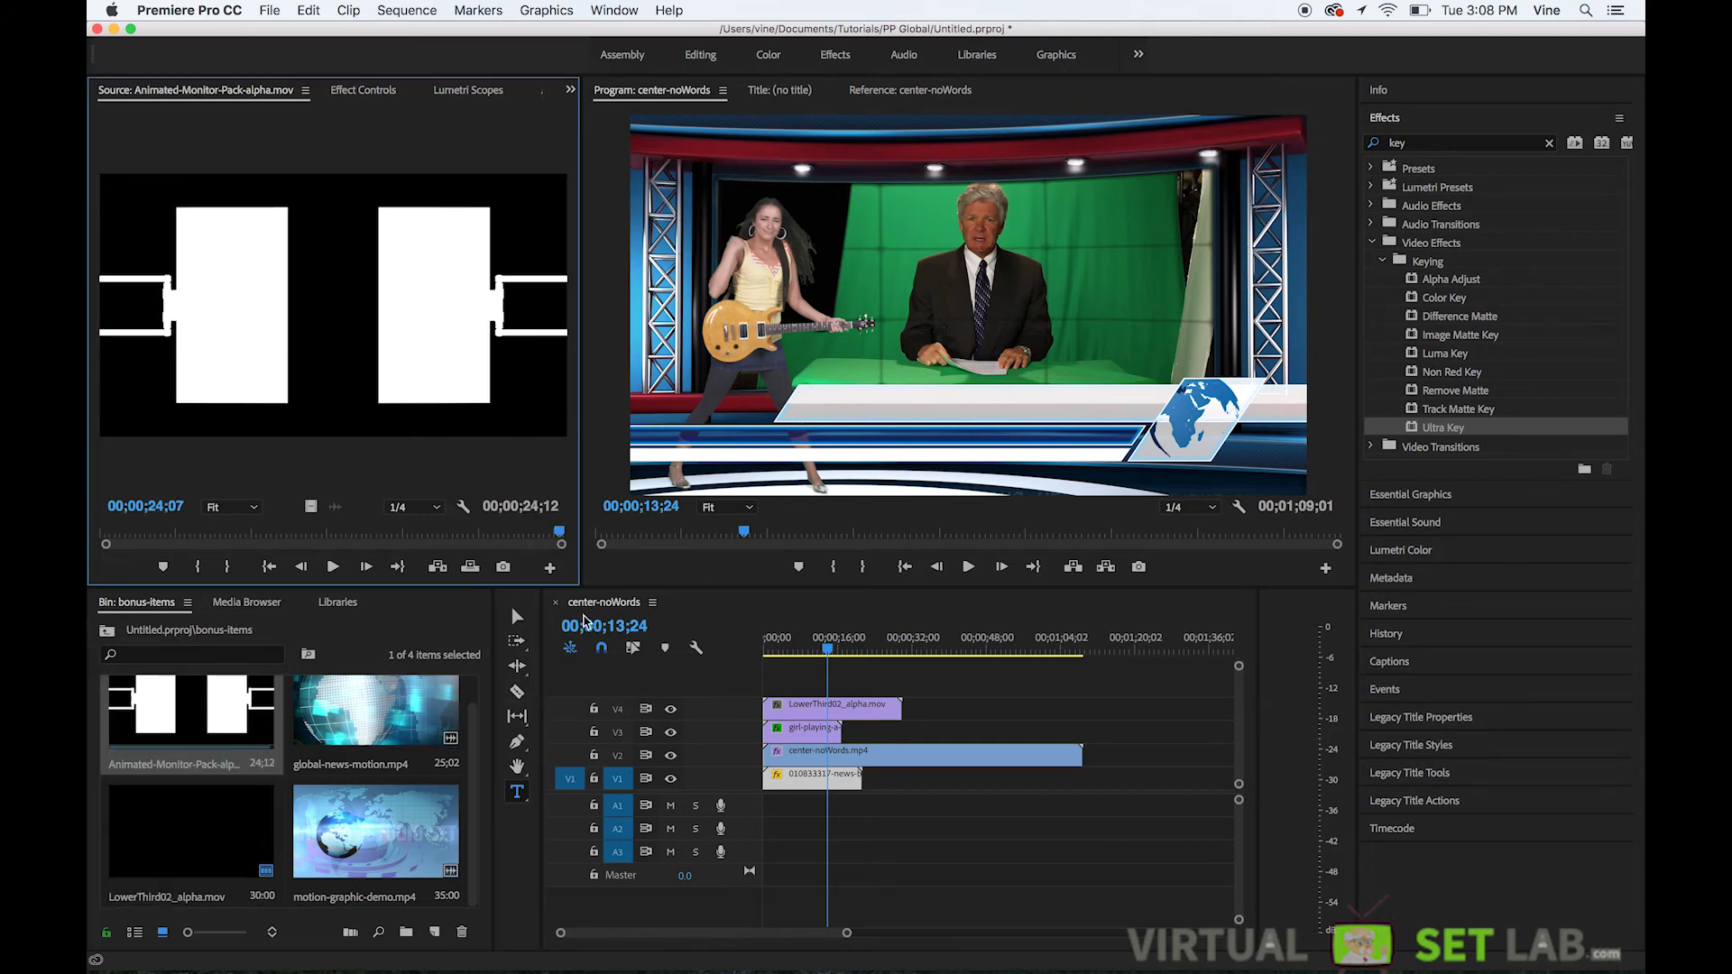
drag(458, 530, 167, 533)
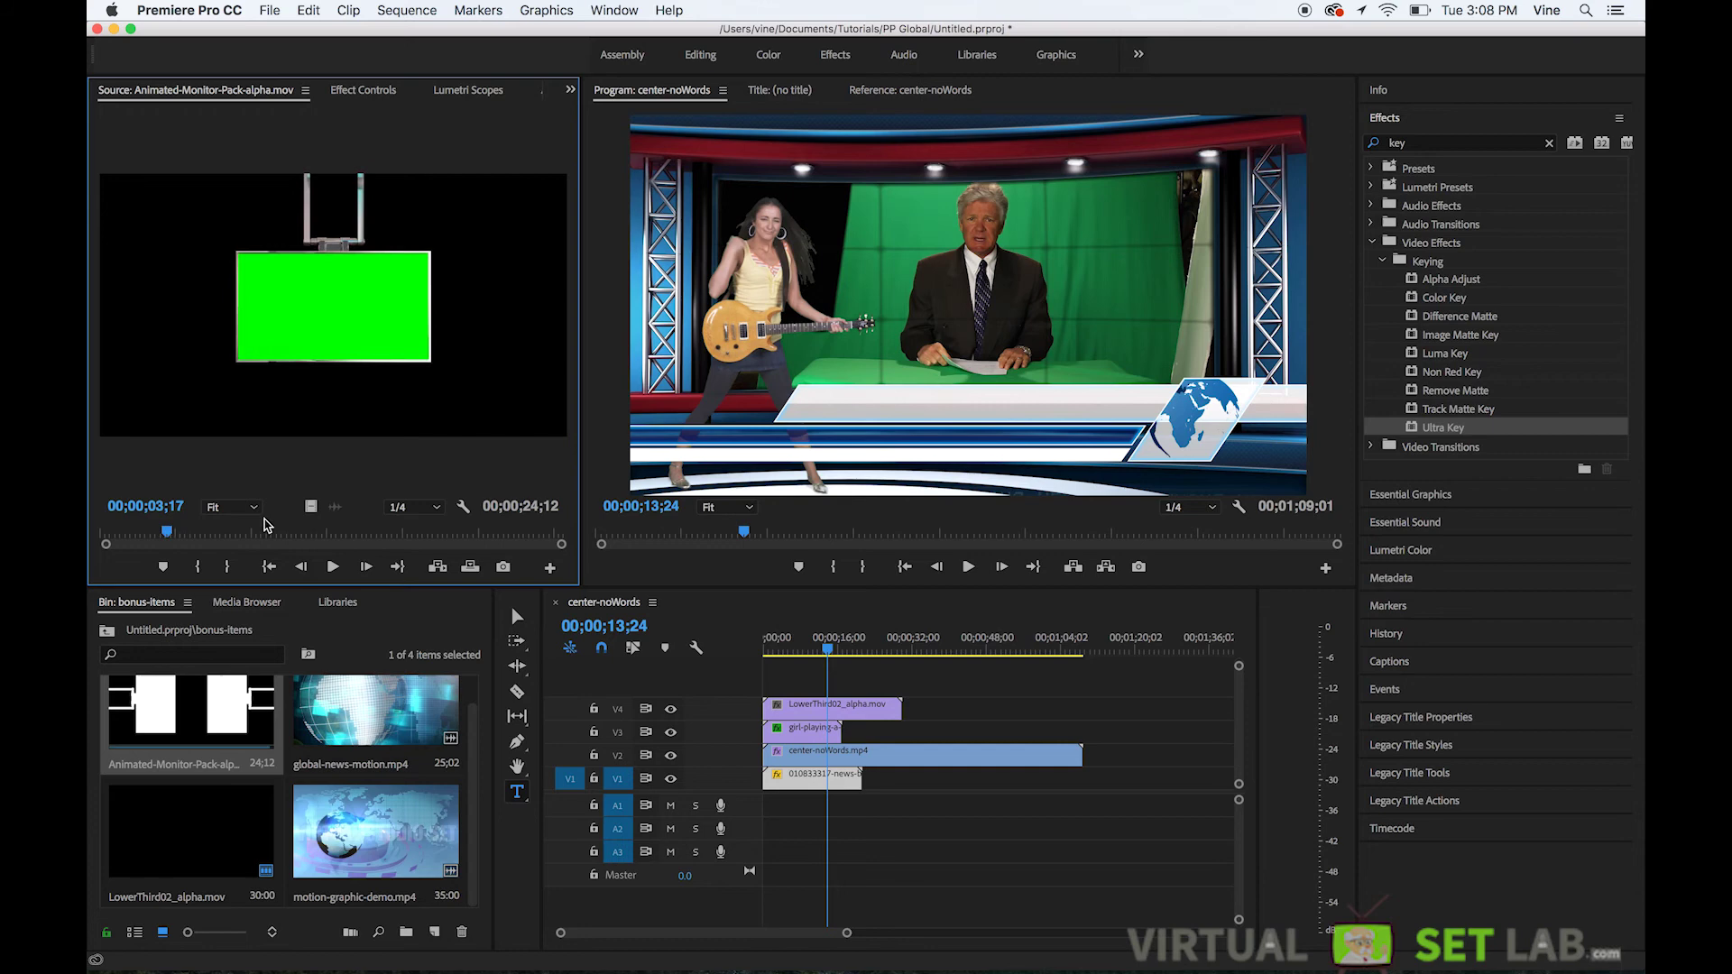
drag(711, 615, 771, 653)
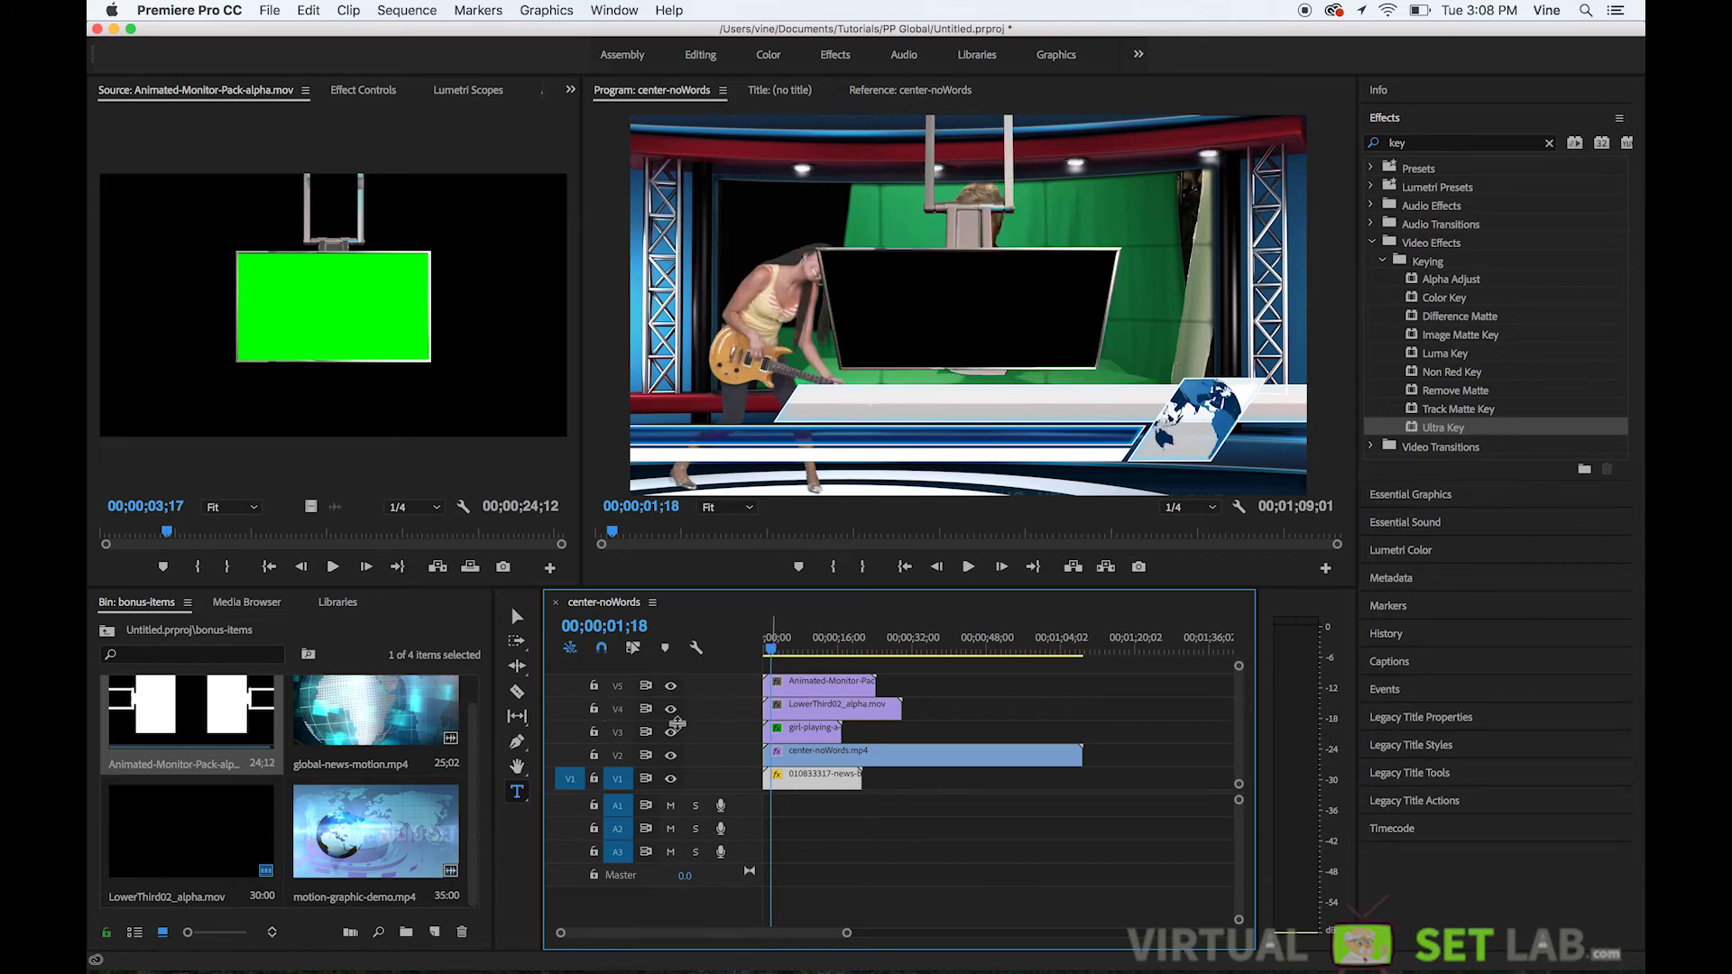
drag(773, 650, 799, 651)
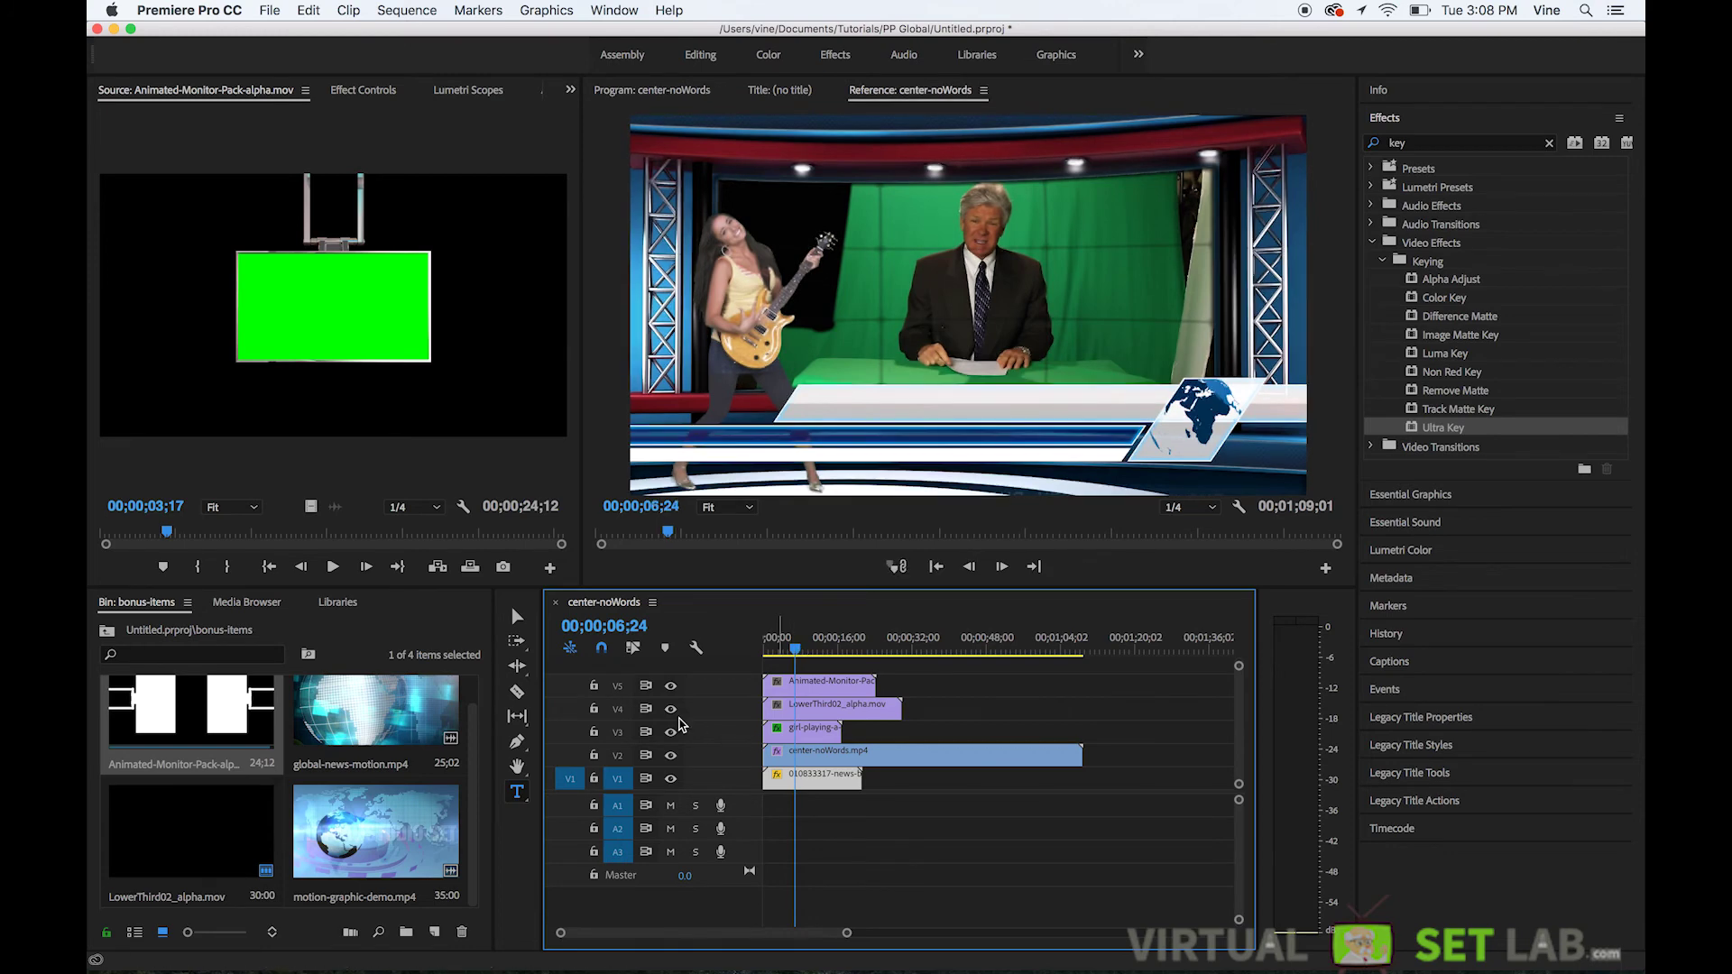
Step: Turn off Track Output for the guitarist, studio set and newscaster tracks
click(671, 756)
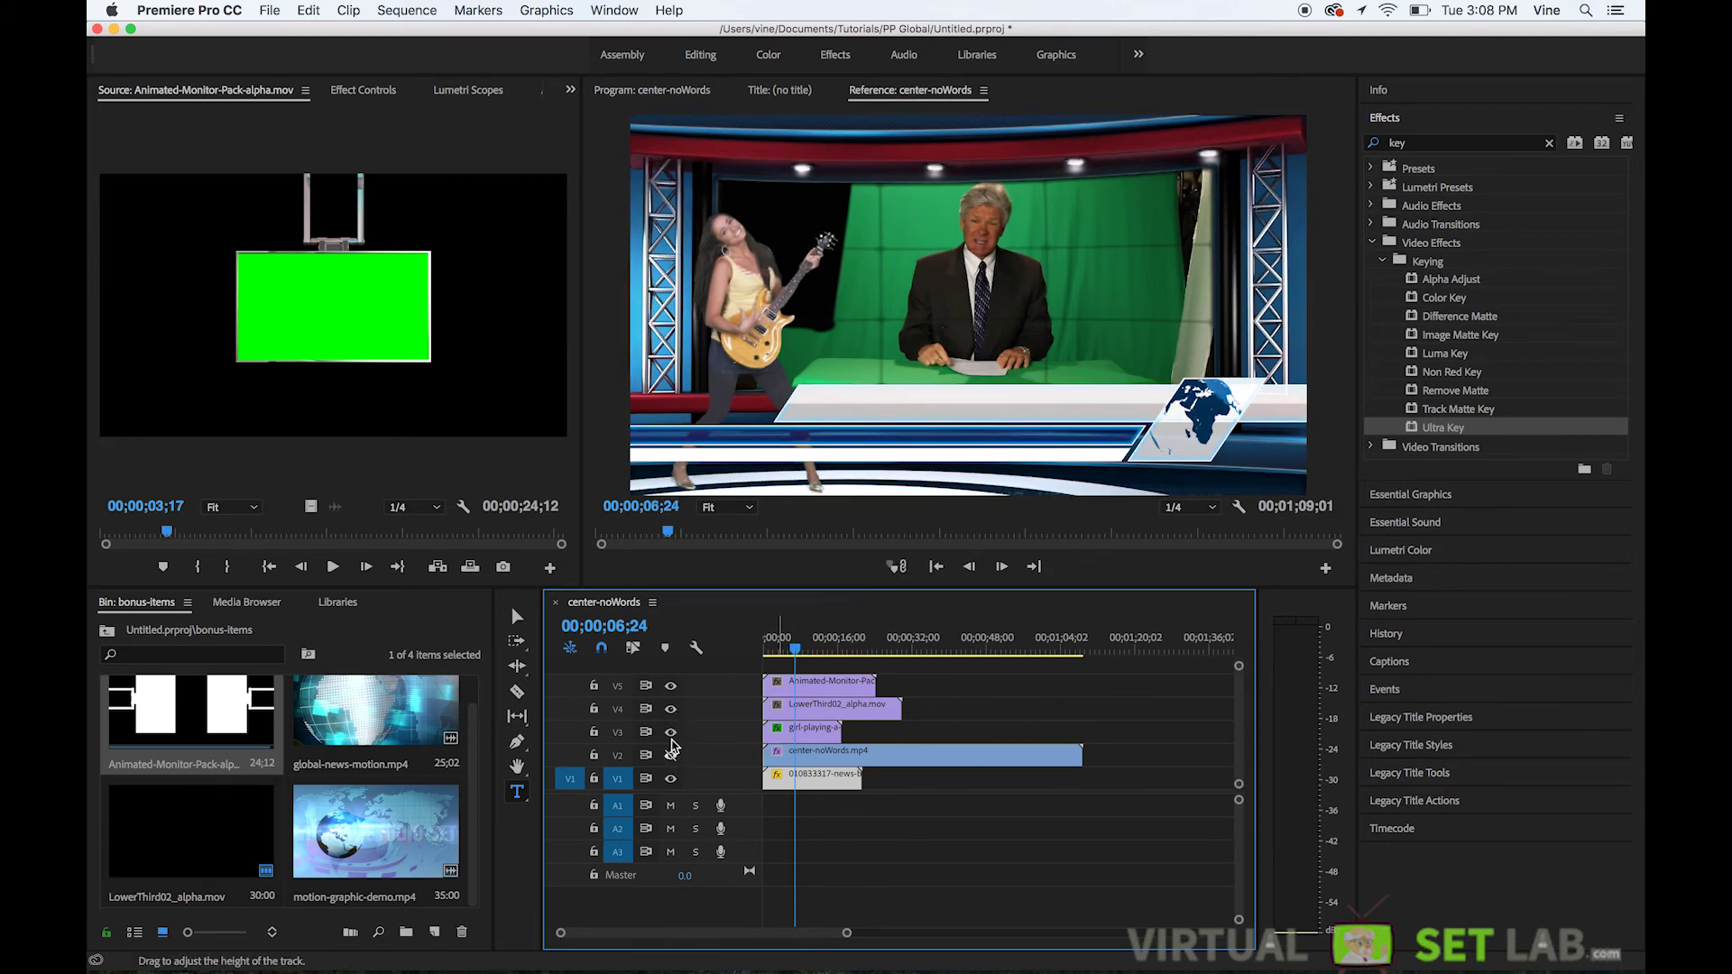
click(671, 732)
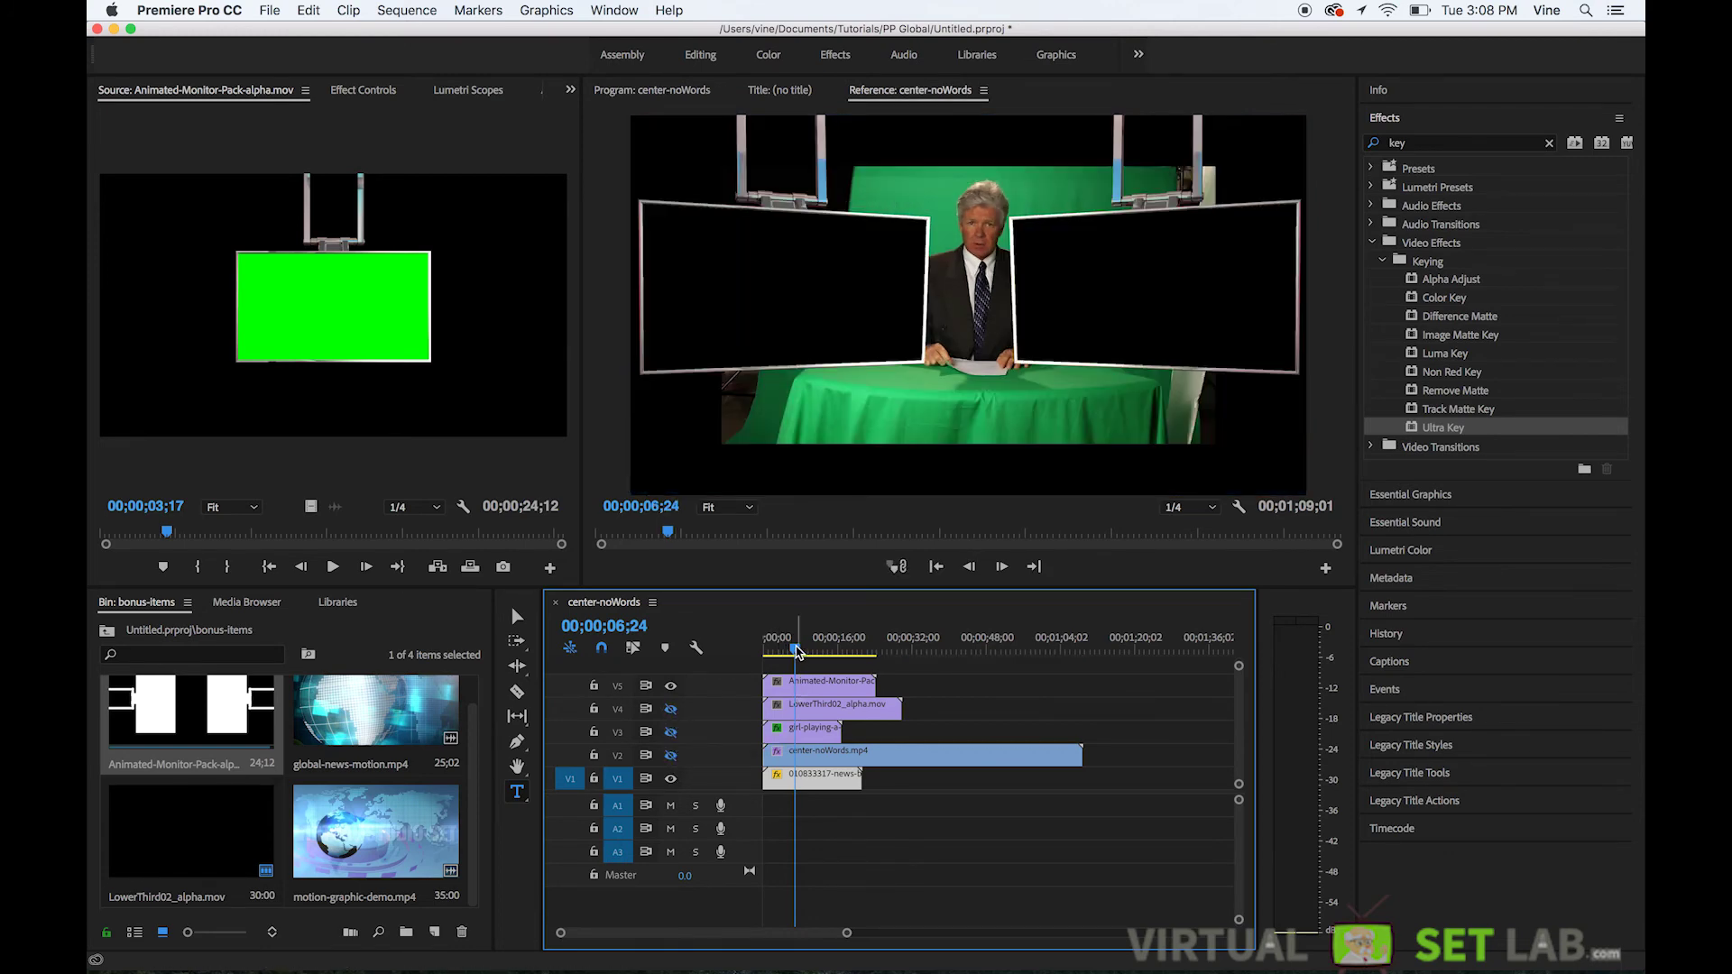
drag(799, 651, 783, 650)
click(671, 778)
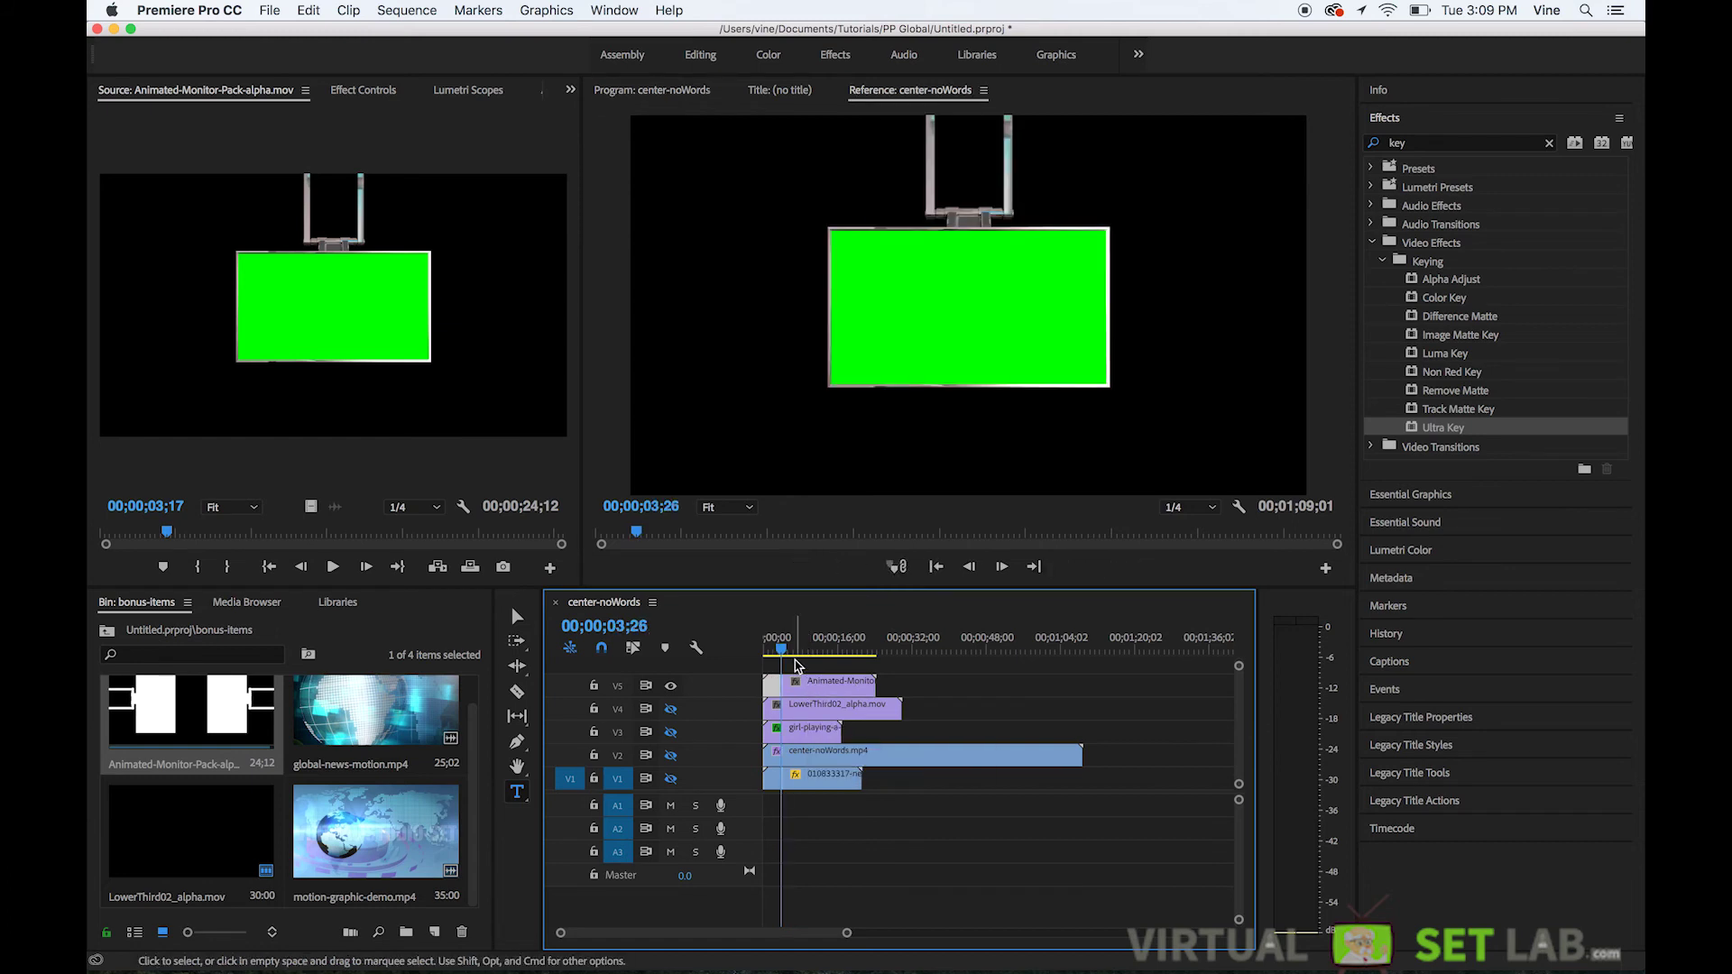
Step: Delete the hanging monitor clip, then undo to restore it and zoom the timeline in
drag(782, 649, 766, 656)
click(819, 688)
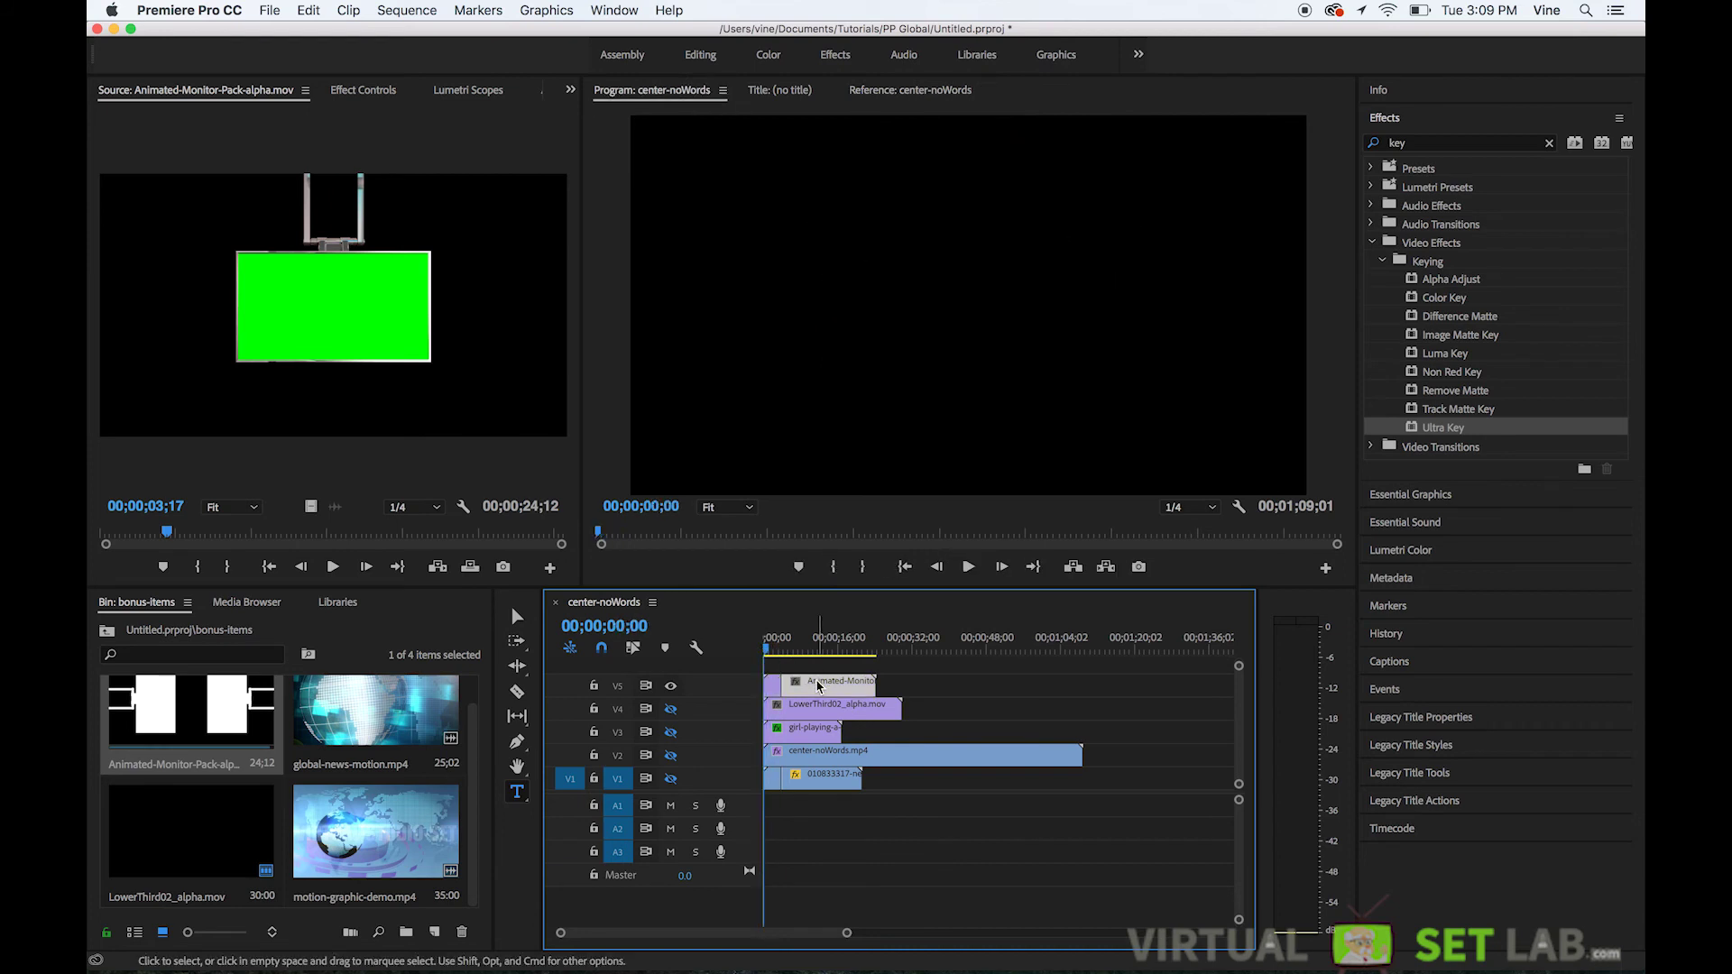
key(Delete)
drag(774, 655, 780, 657)
key(super+z)
key(=)
key(=)
key(=)
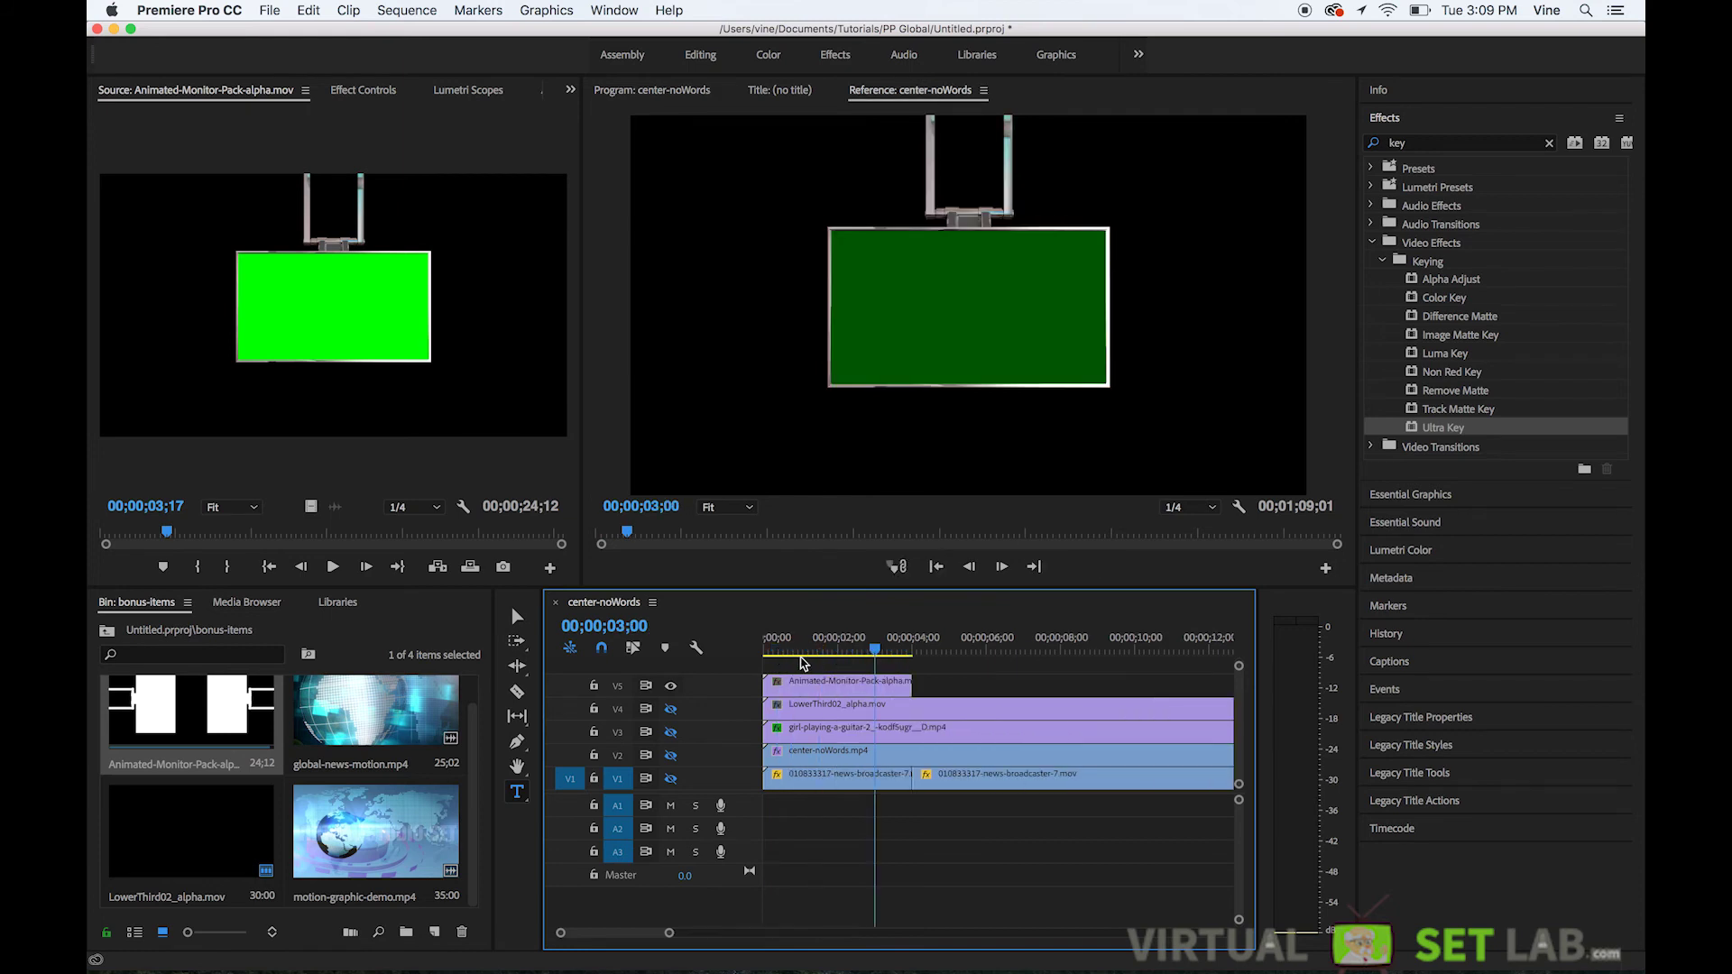
Step: Add a frame hold at the monitor's final frame and stretch it to about 00;00;41;12
drag(898, 647, 902, 647)
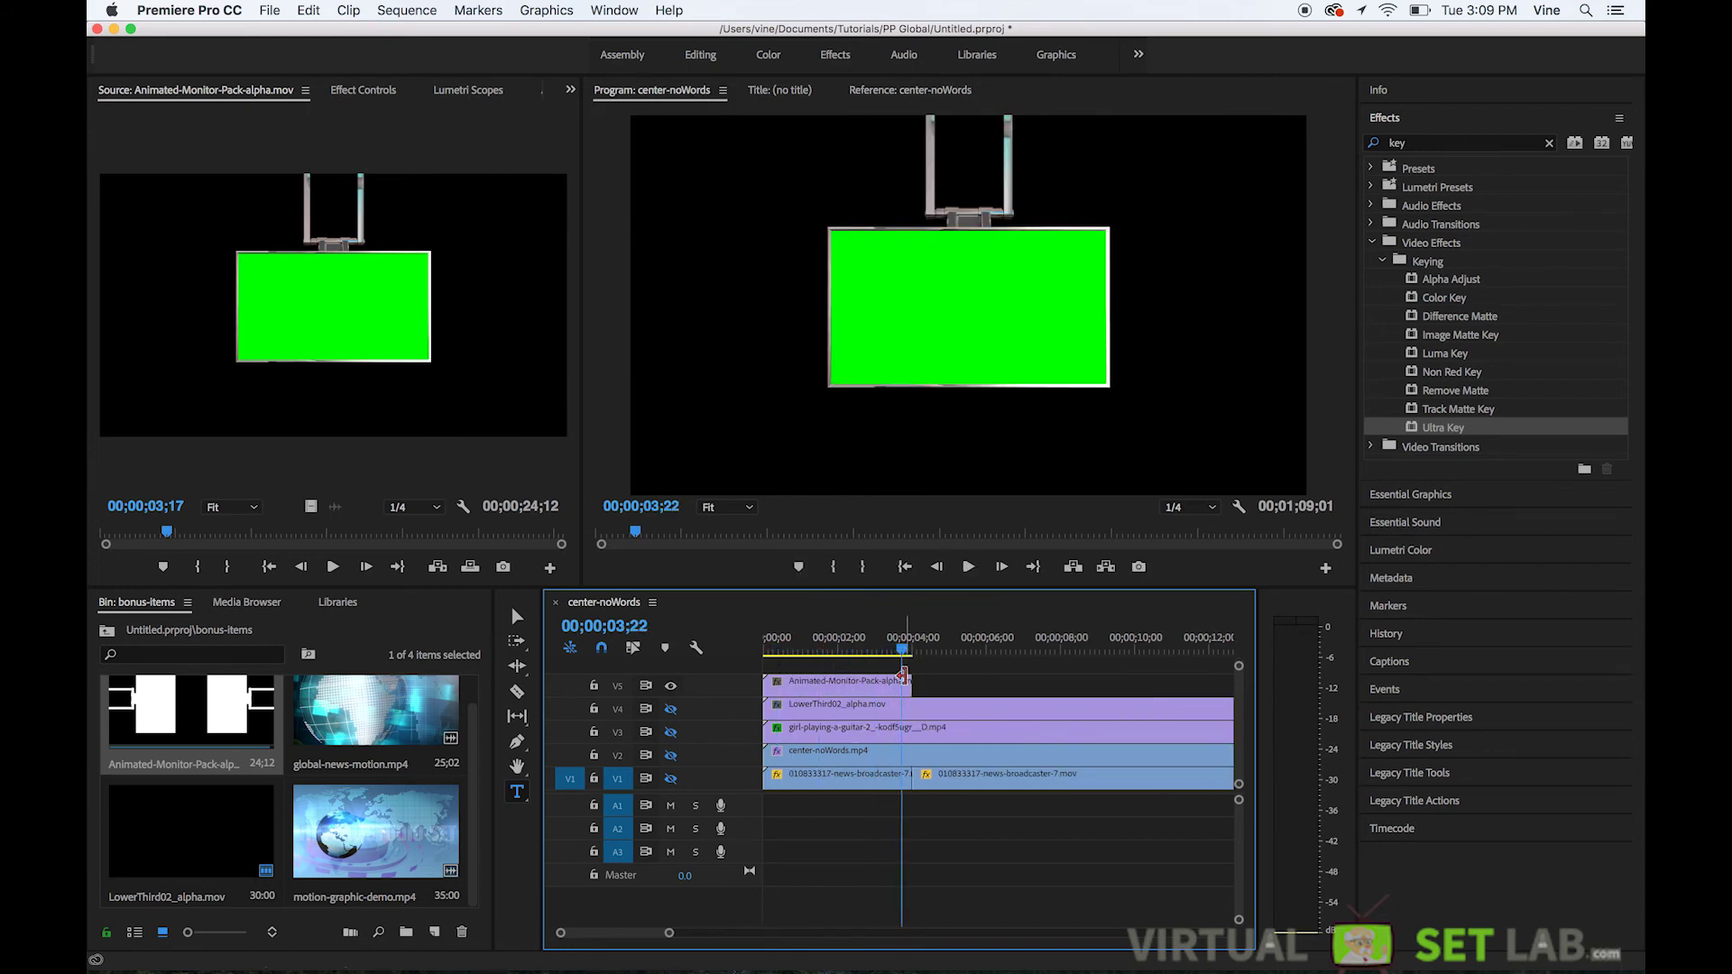
right_click(900, 685)
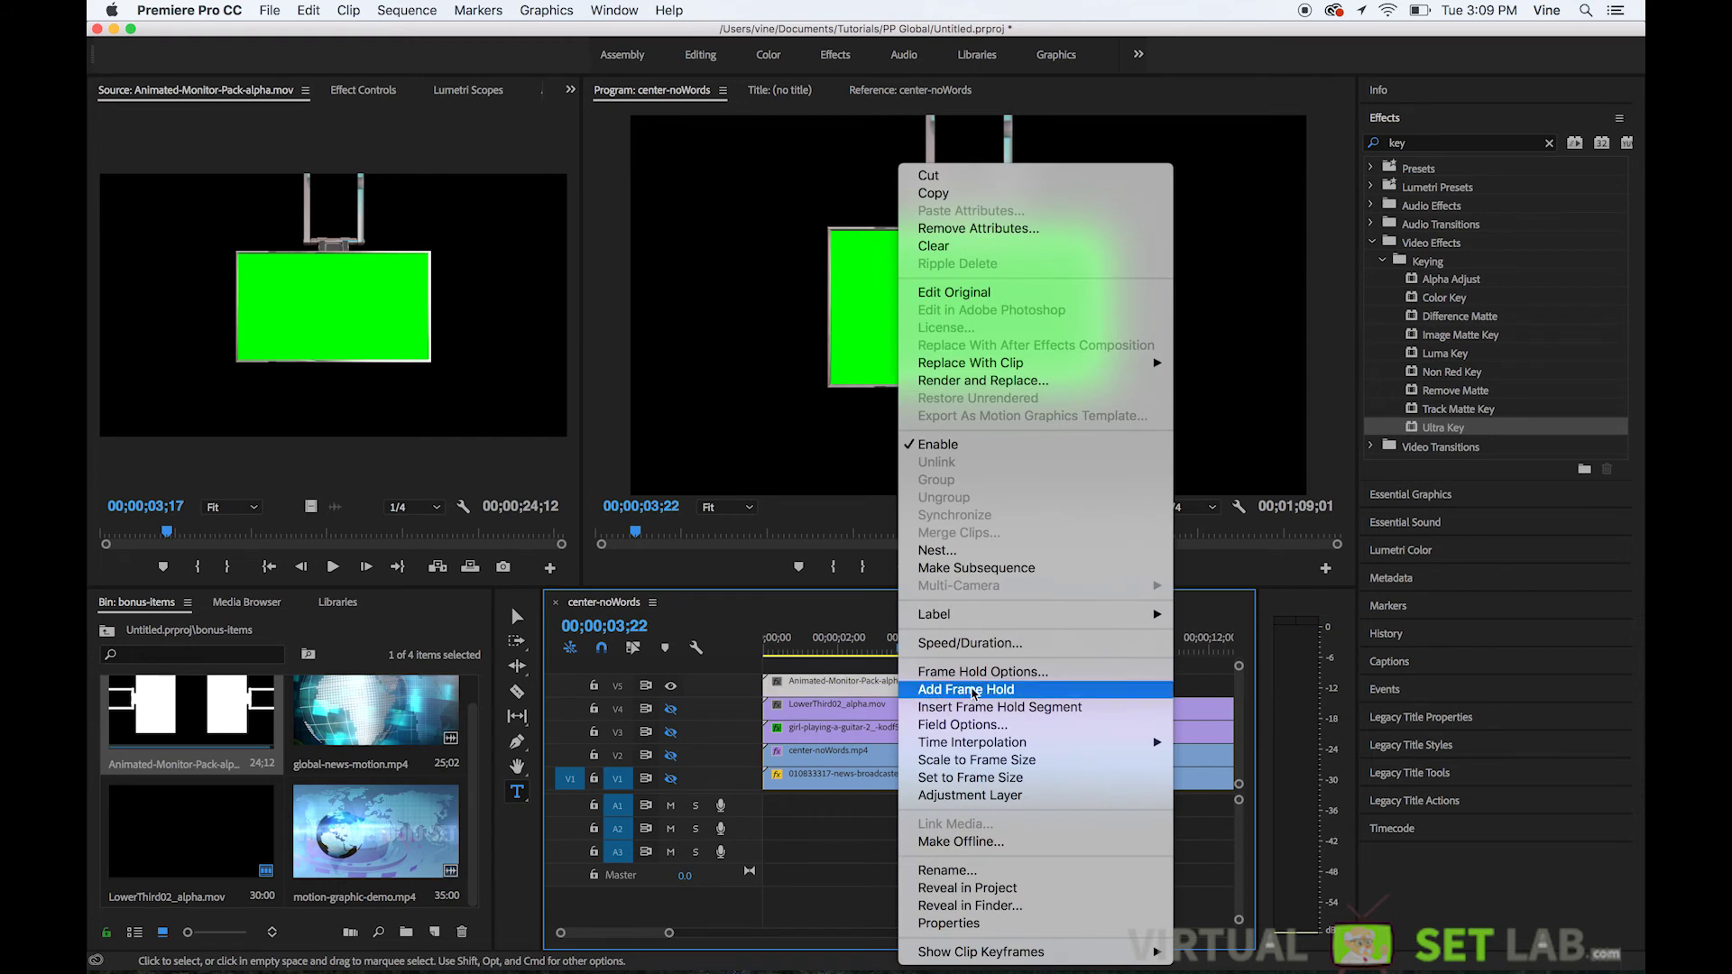
click(973, 690)
drag(912, 686, 1115, 690)
key(minus)
key(minus)
key(minus)
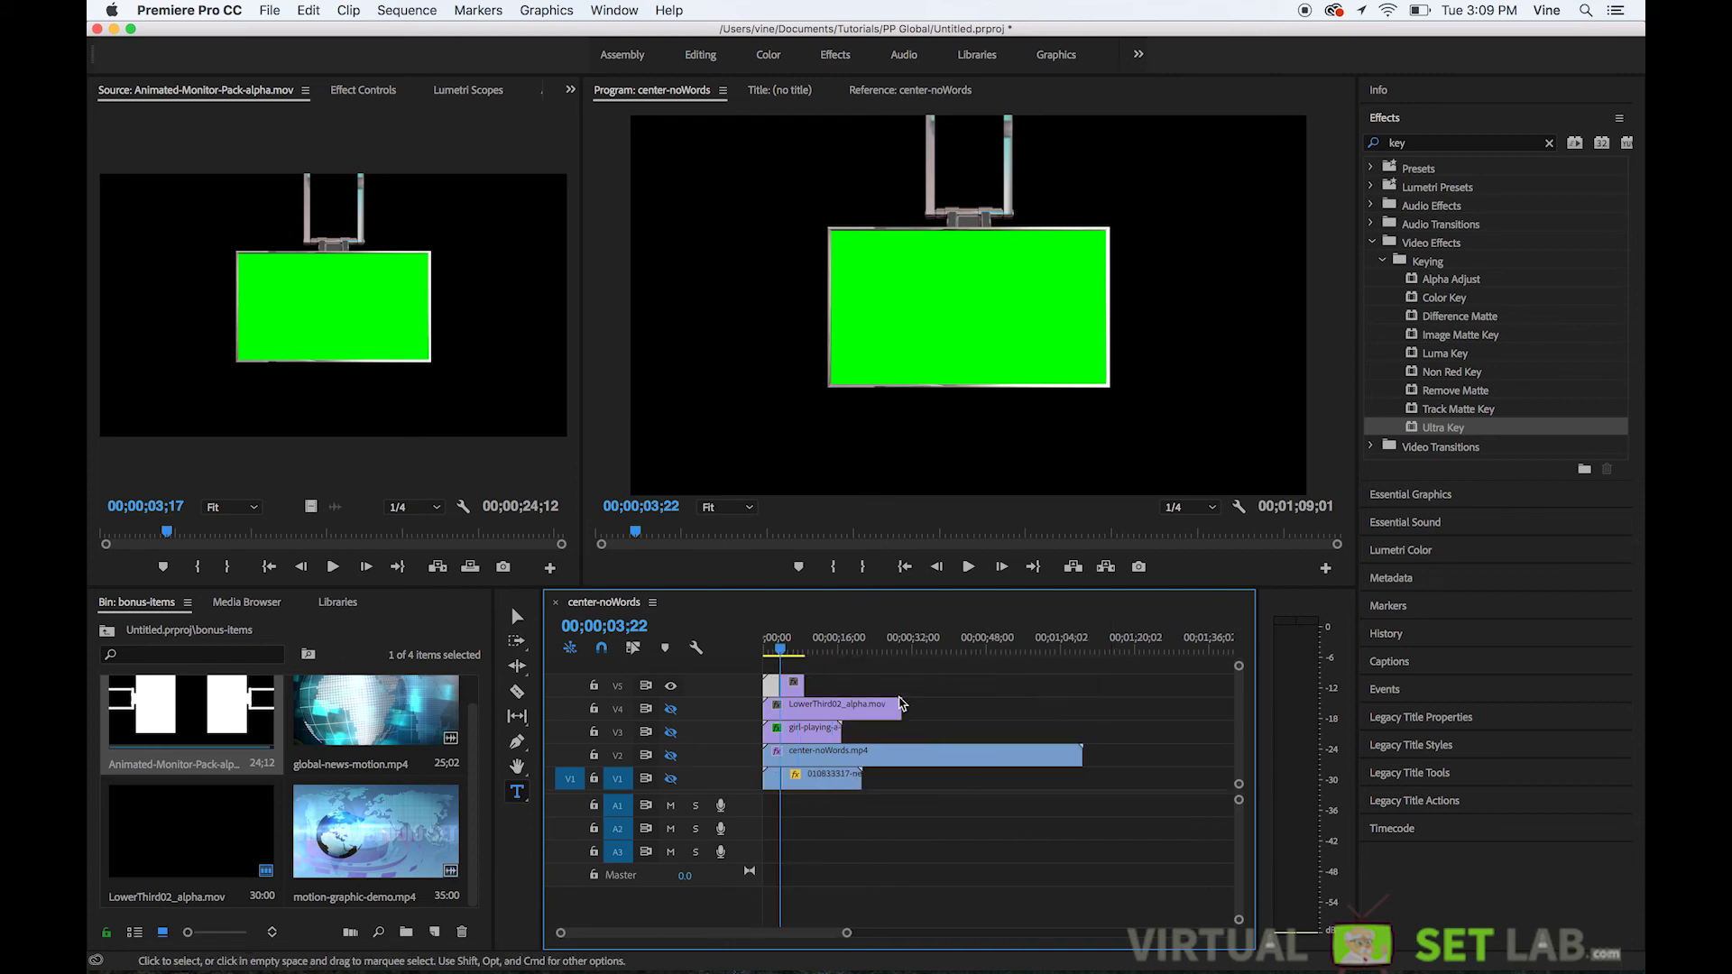
drag(805, 686, 1033, 687)
drag(903, 651, 773, 653)
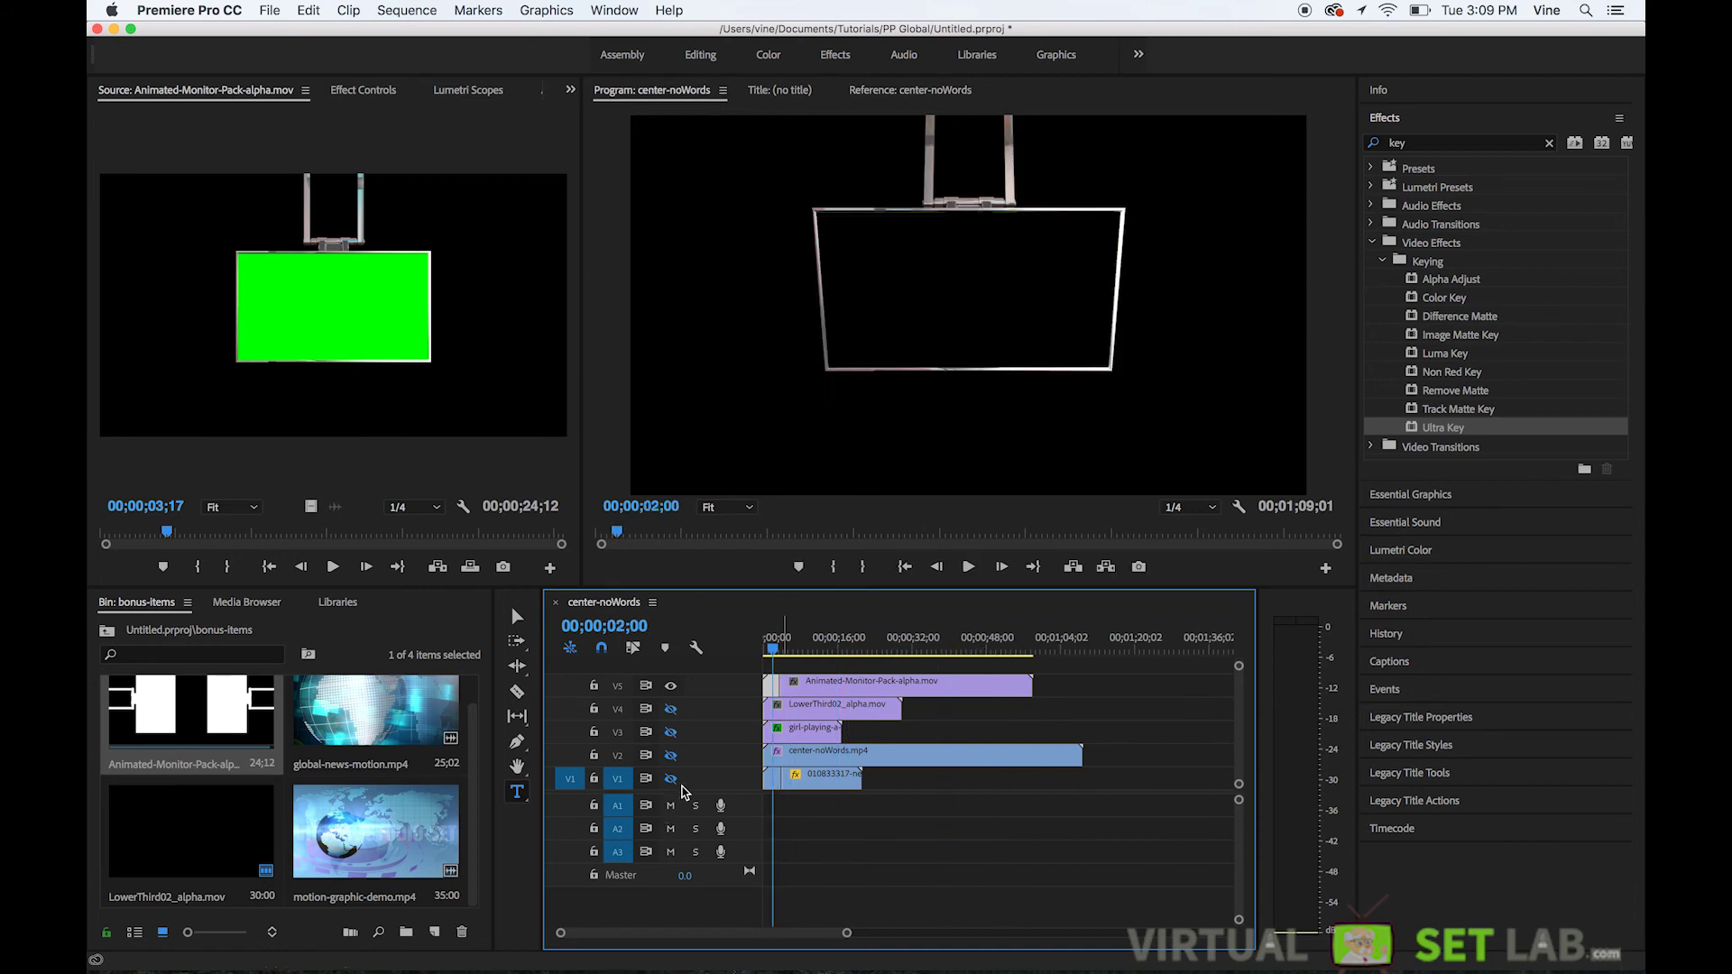
Step: Turn Track Output back on for the studio set, guitarist and lower third tracks
click(671, 732)
click(670, 755)
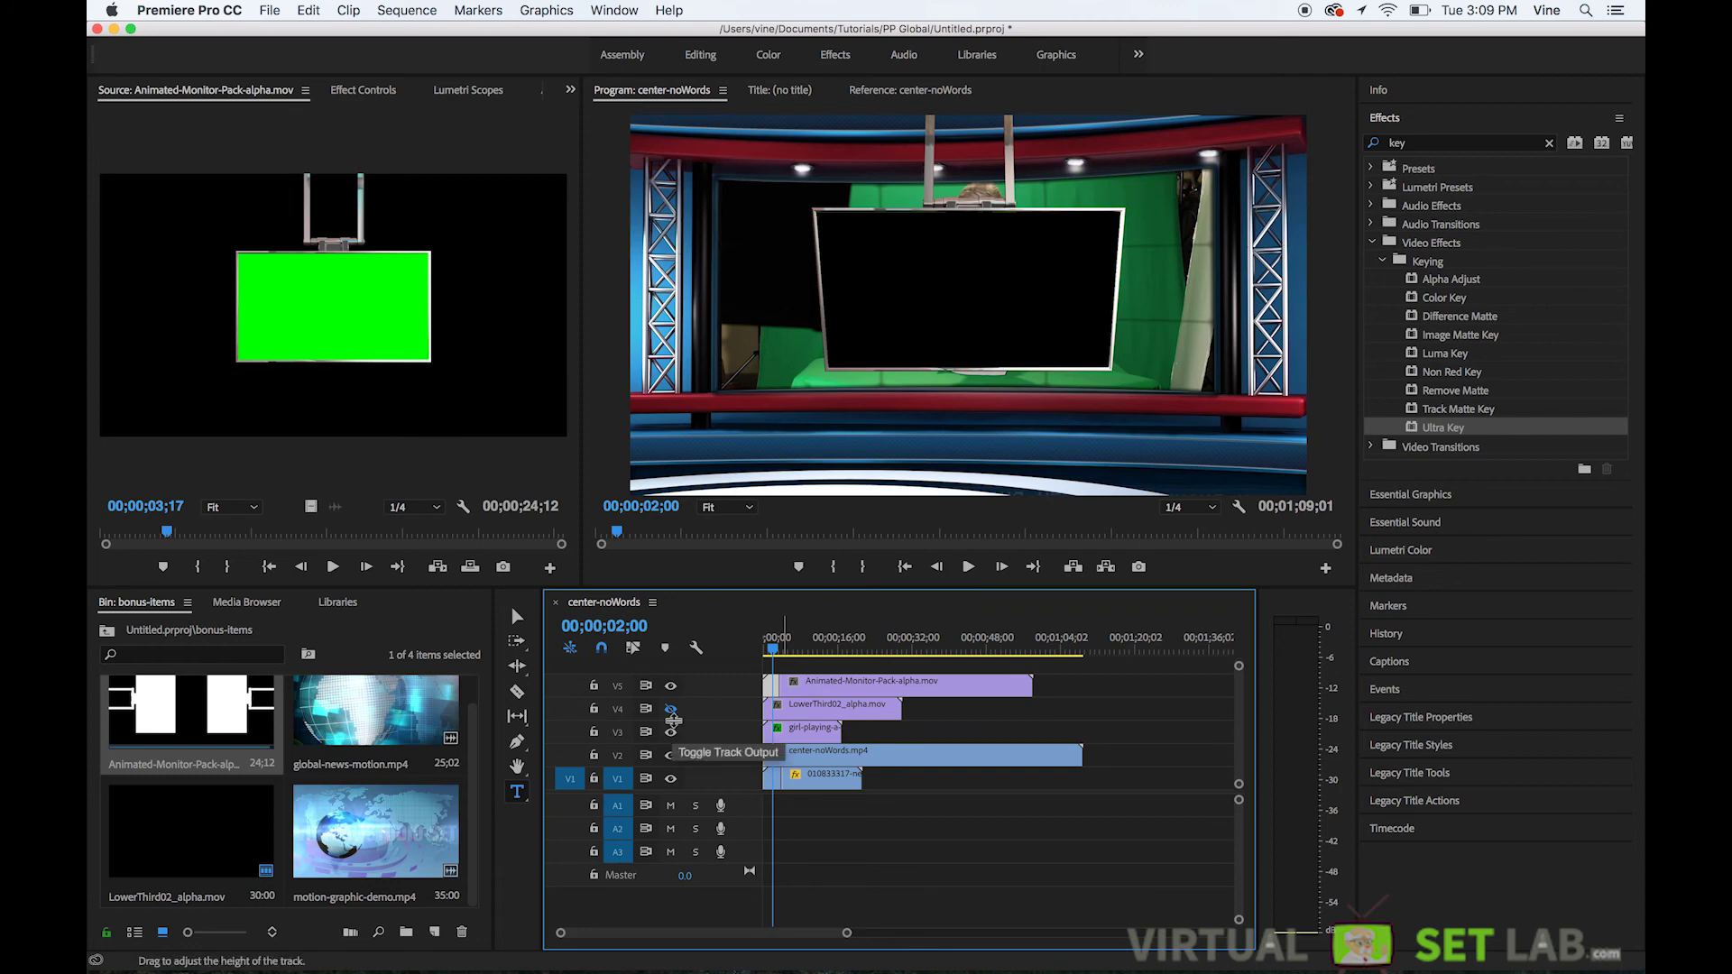
click(670, 709)
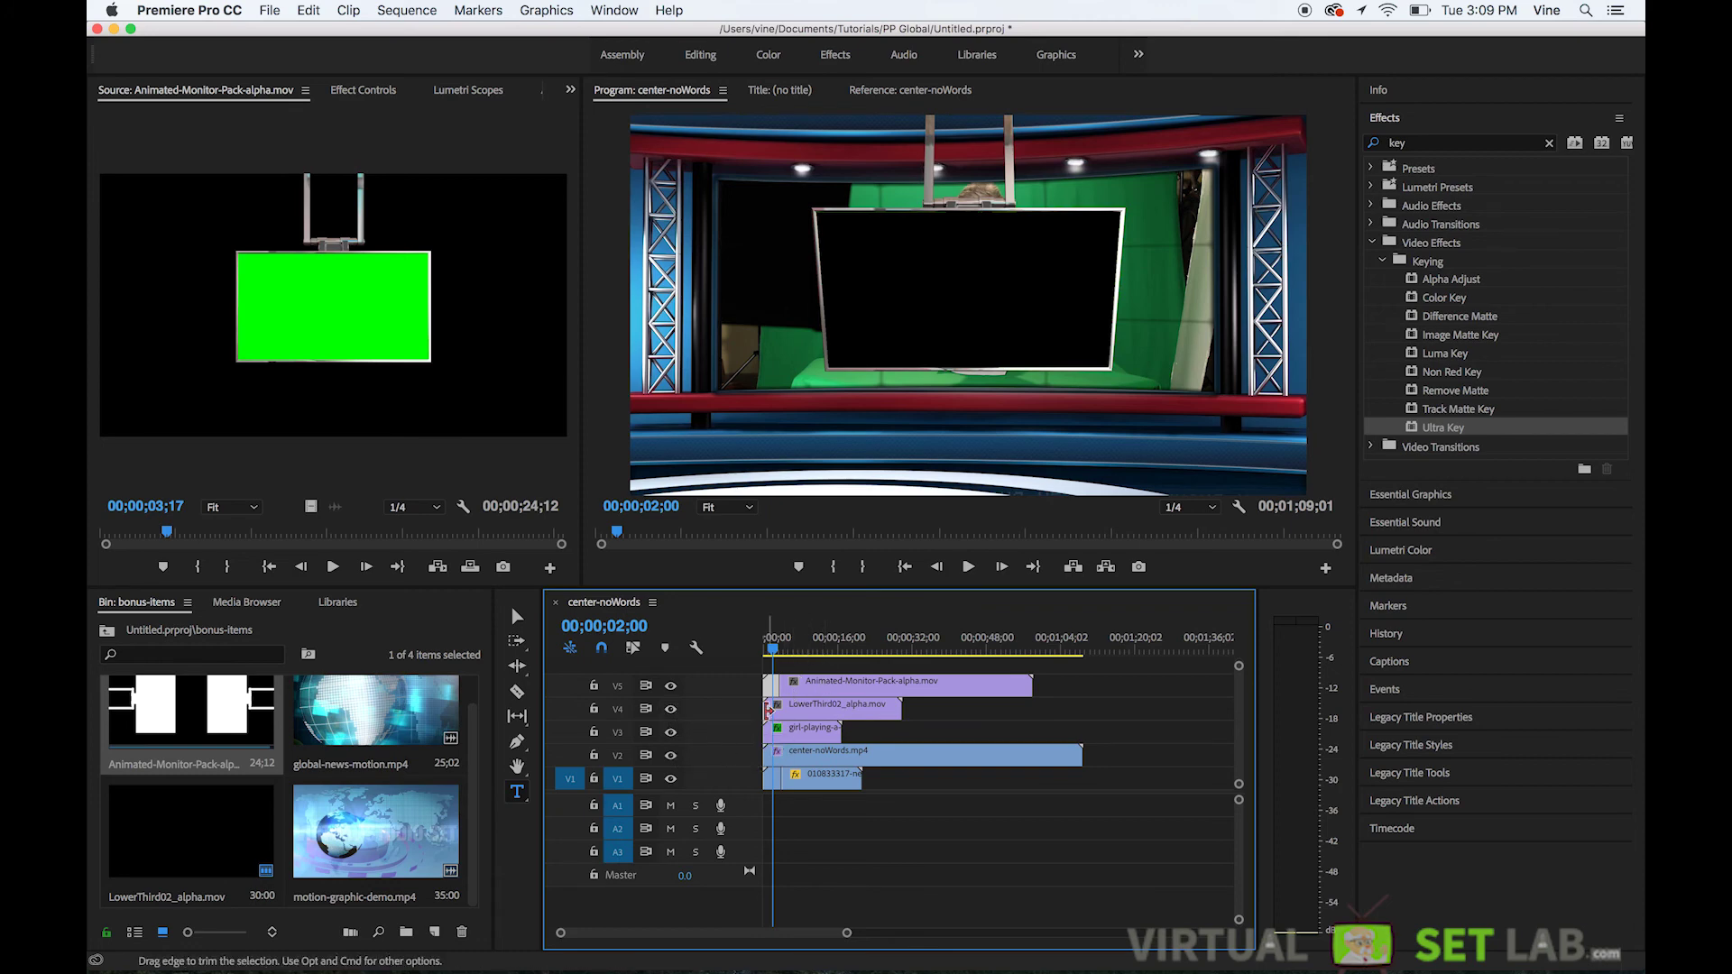
drag(812, 648, 831, 664)
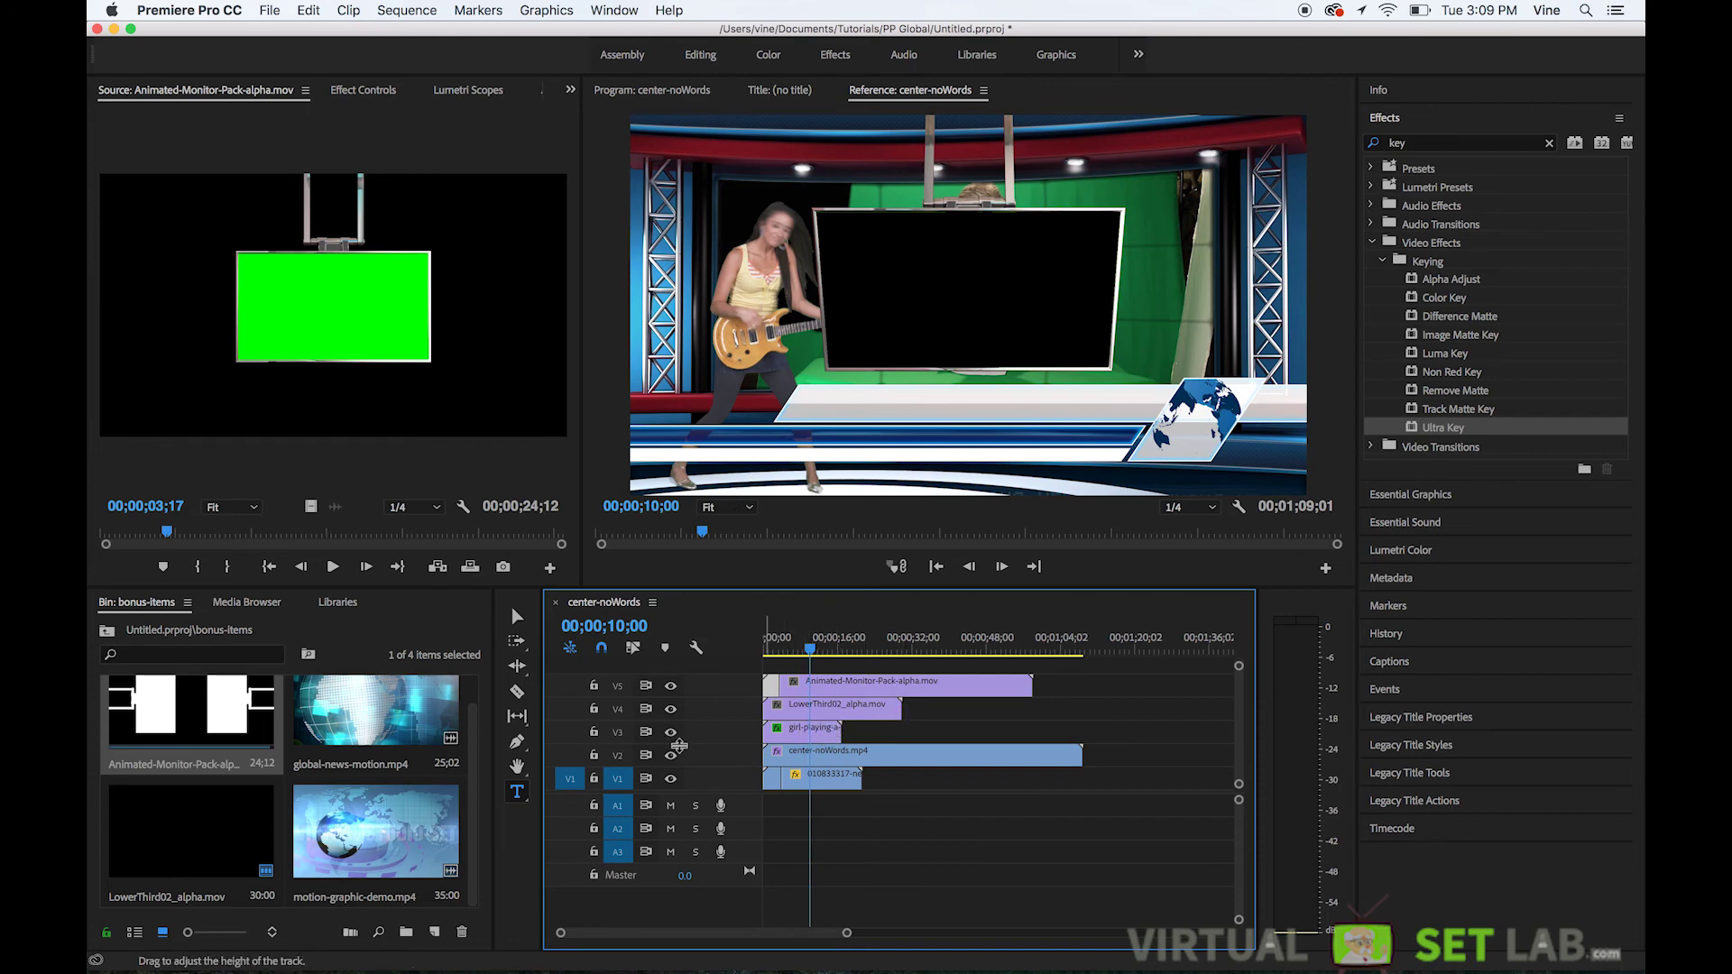
Step: Move the guitarist clip onto a new V6 track above the hanging monitor
drag(819, 722, 823, 670)
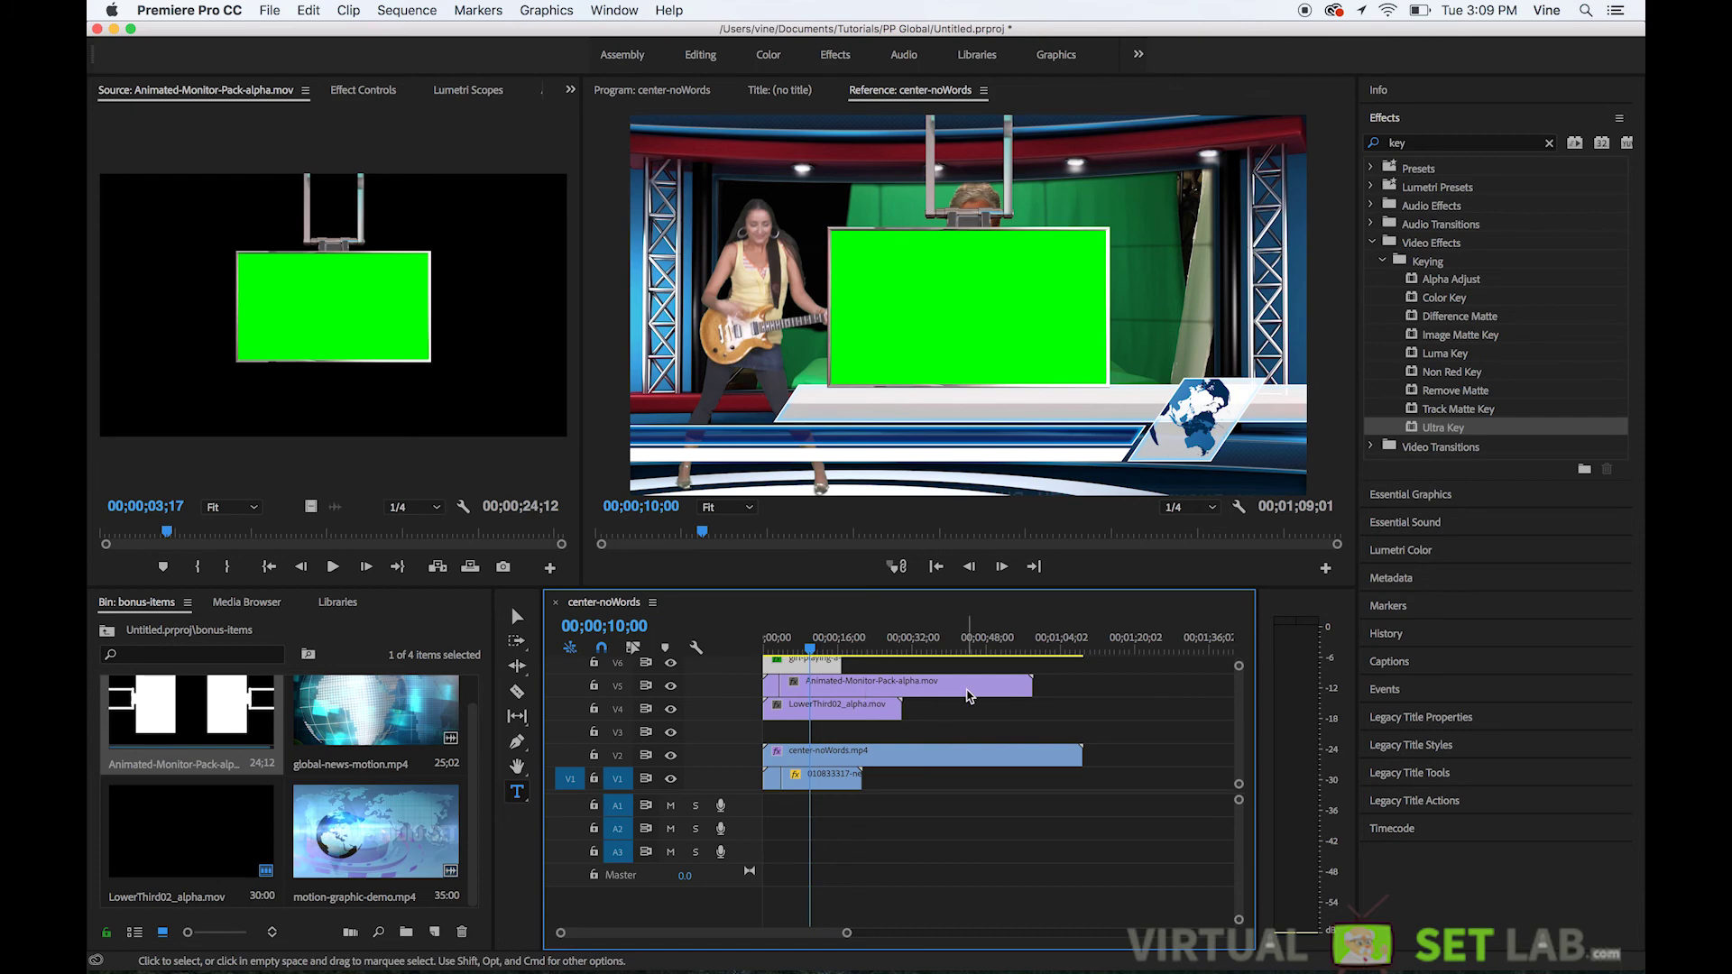
scroll(1159, 744, up, 1)
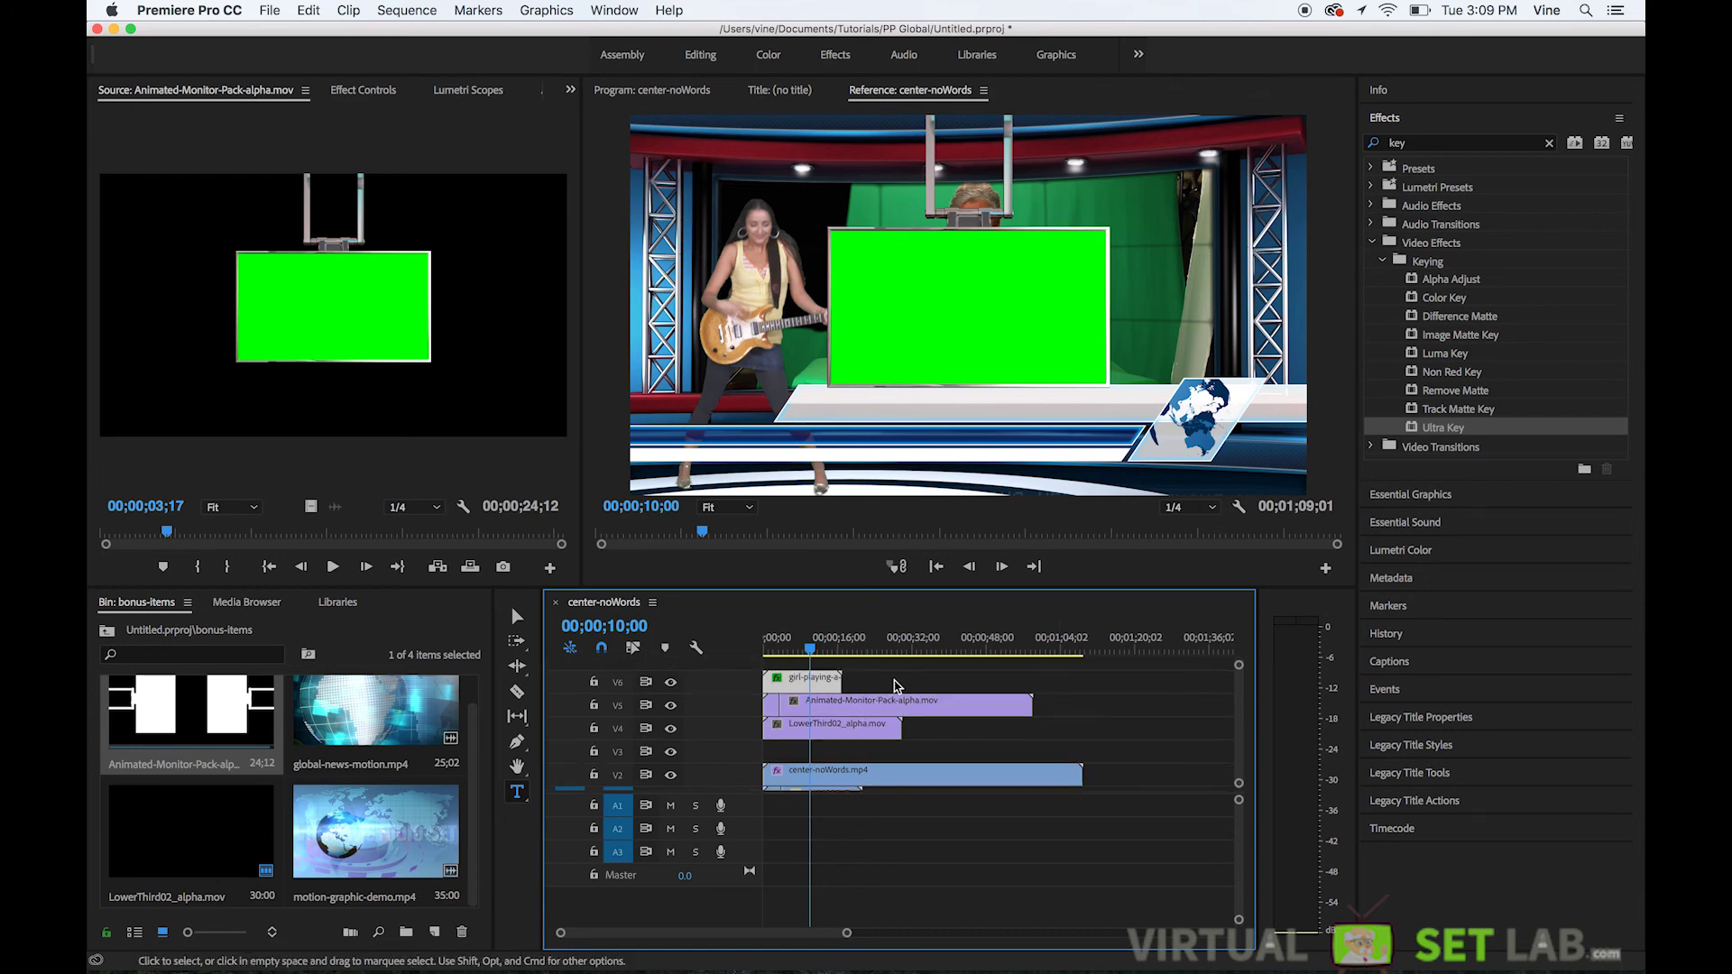
click(807, 651)
drag(808, 656, 802, 656)
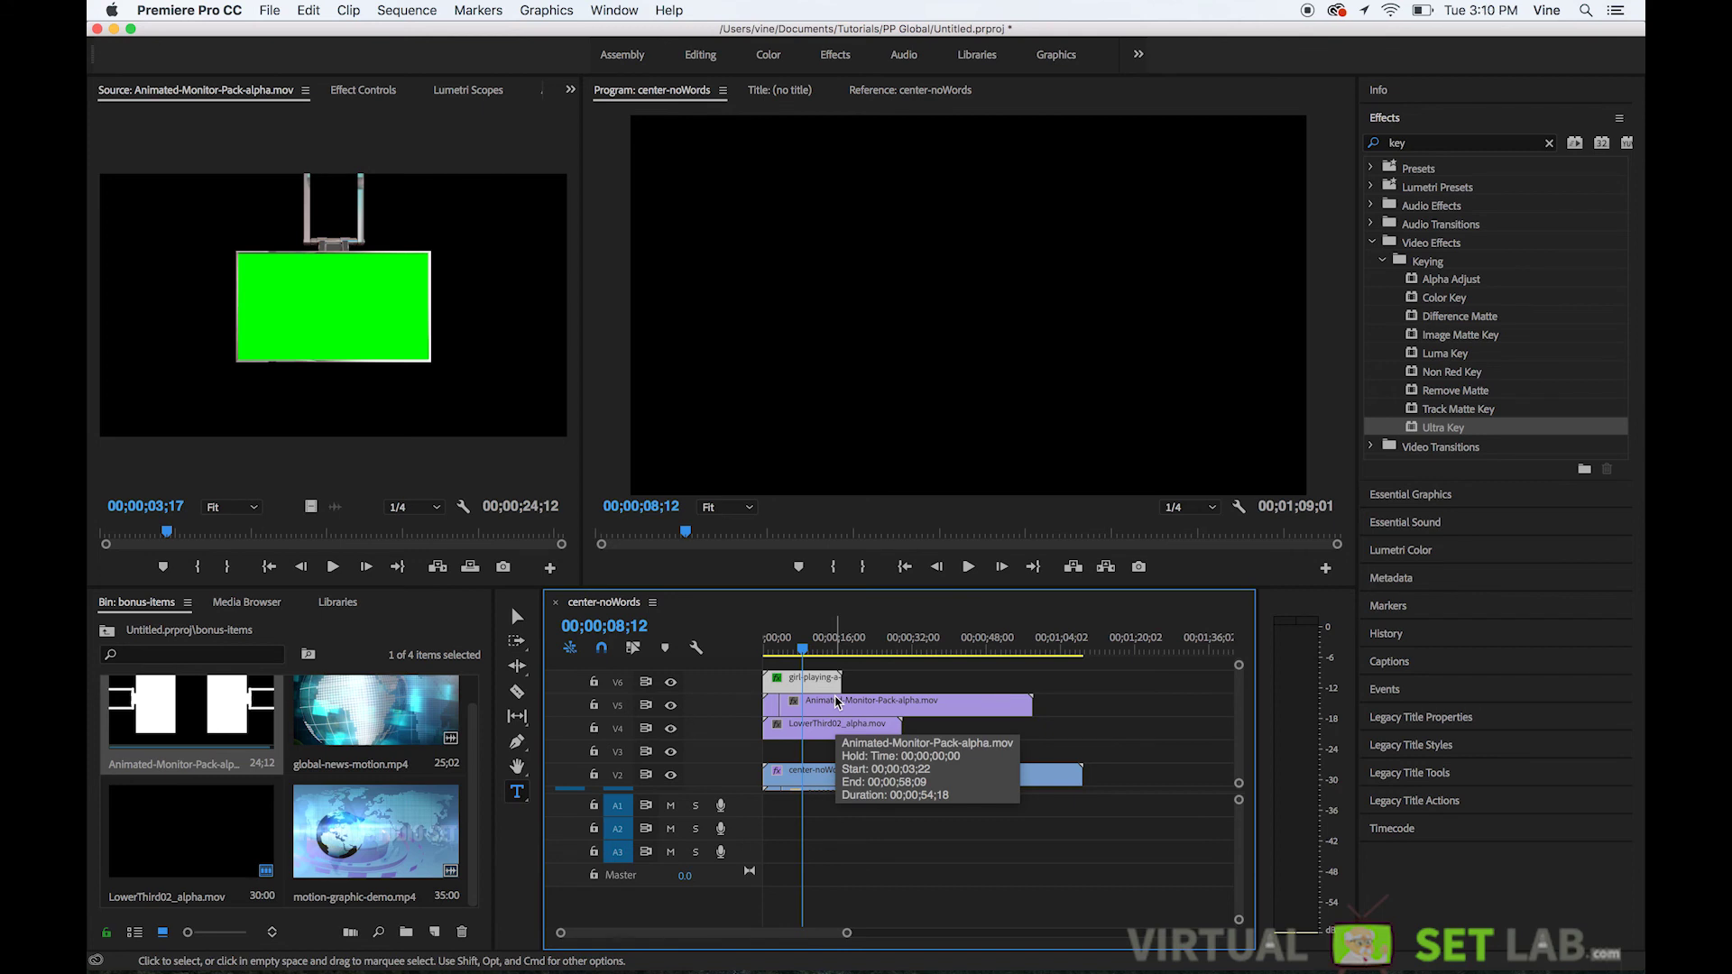
click(922, 685)
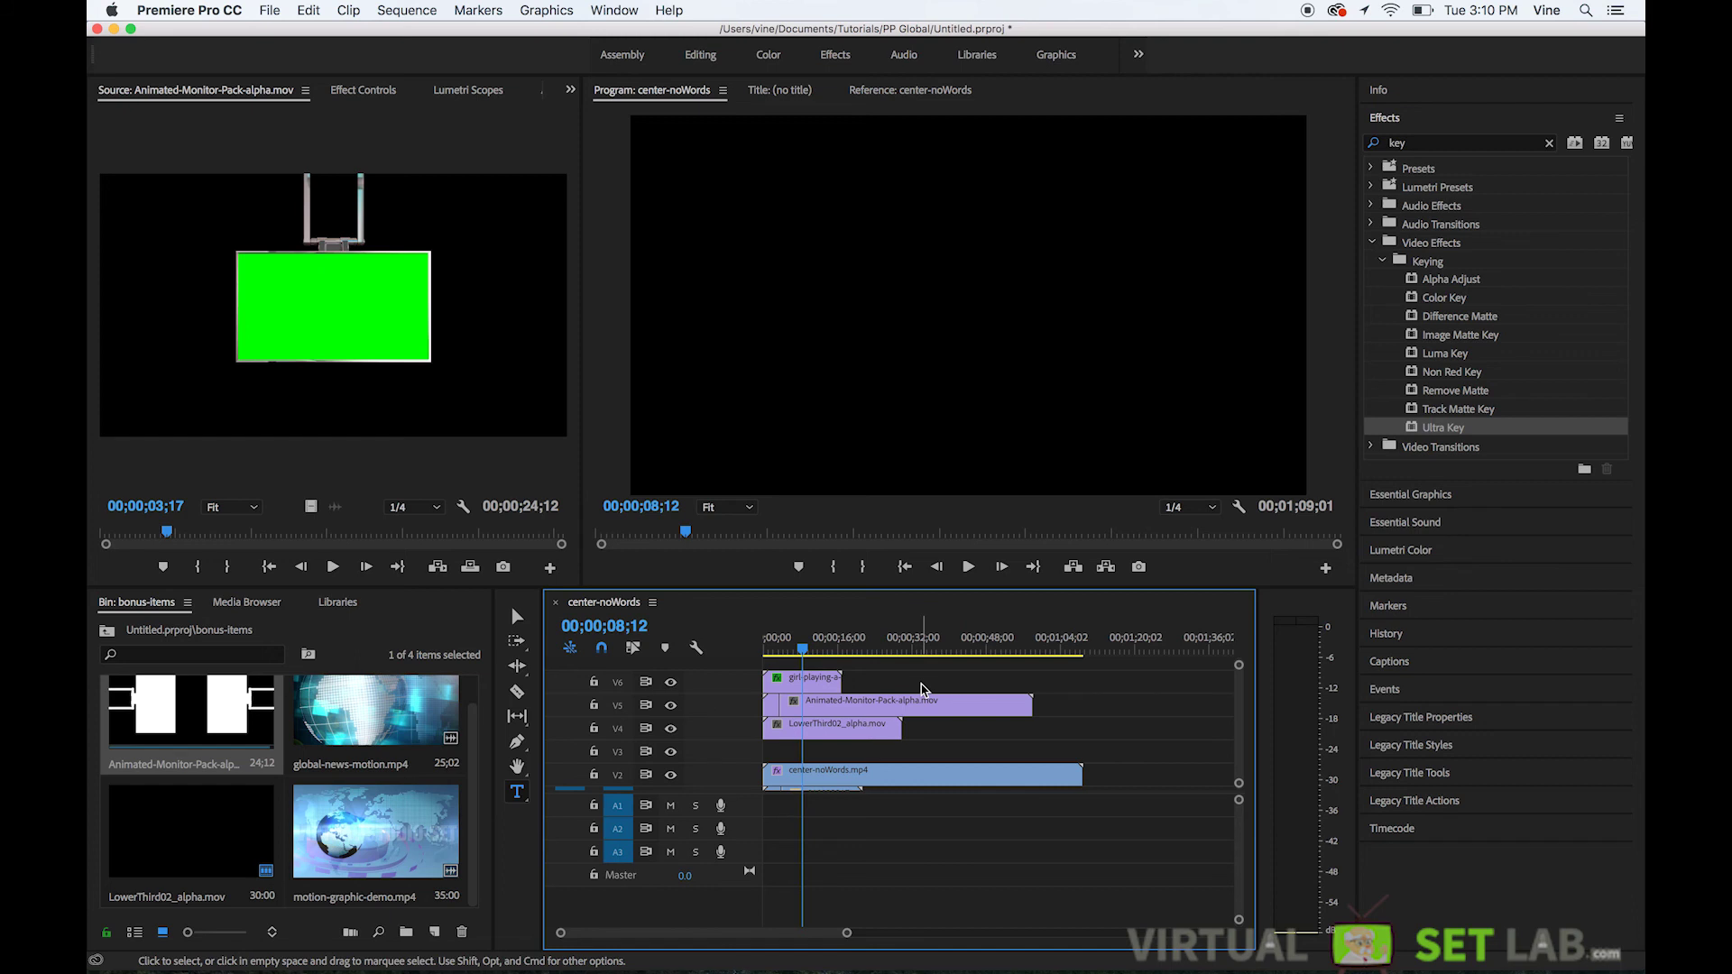
Step: Shift the guitarist, monitor and lower third clips down one track with Option+Down Arrow
drag(925, 734, 769, 665)
key(alt+Down)
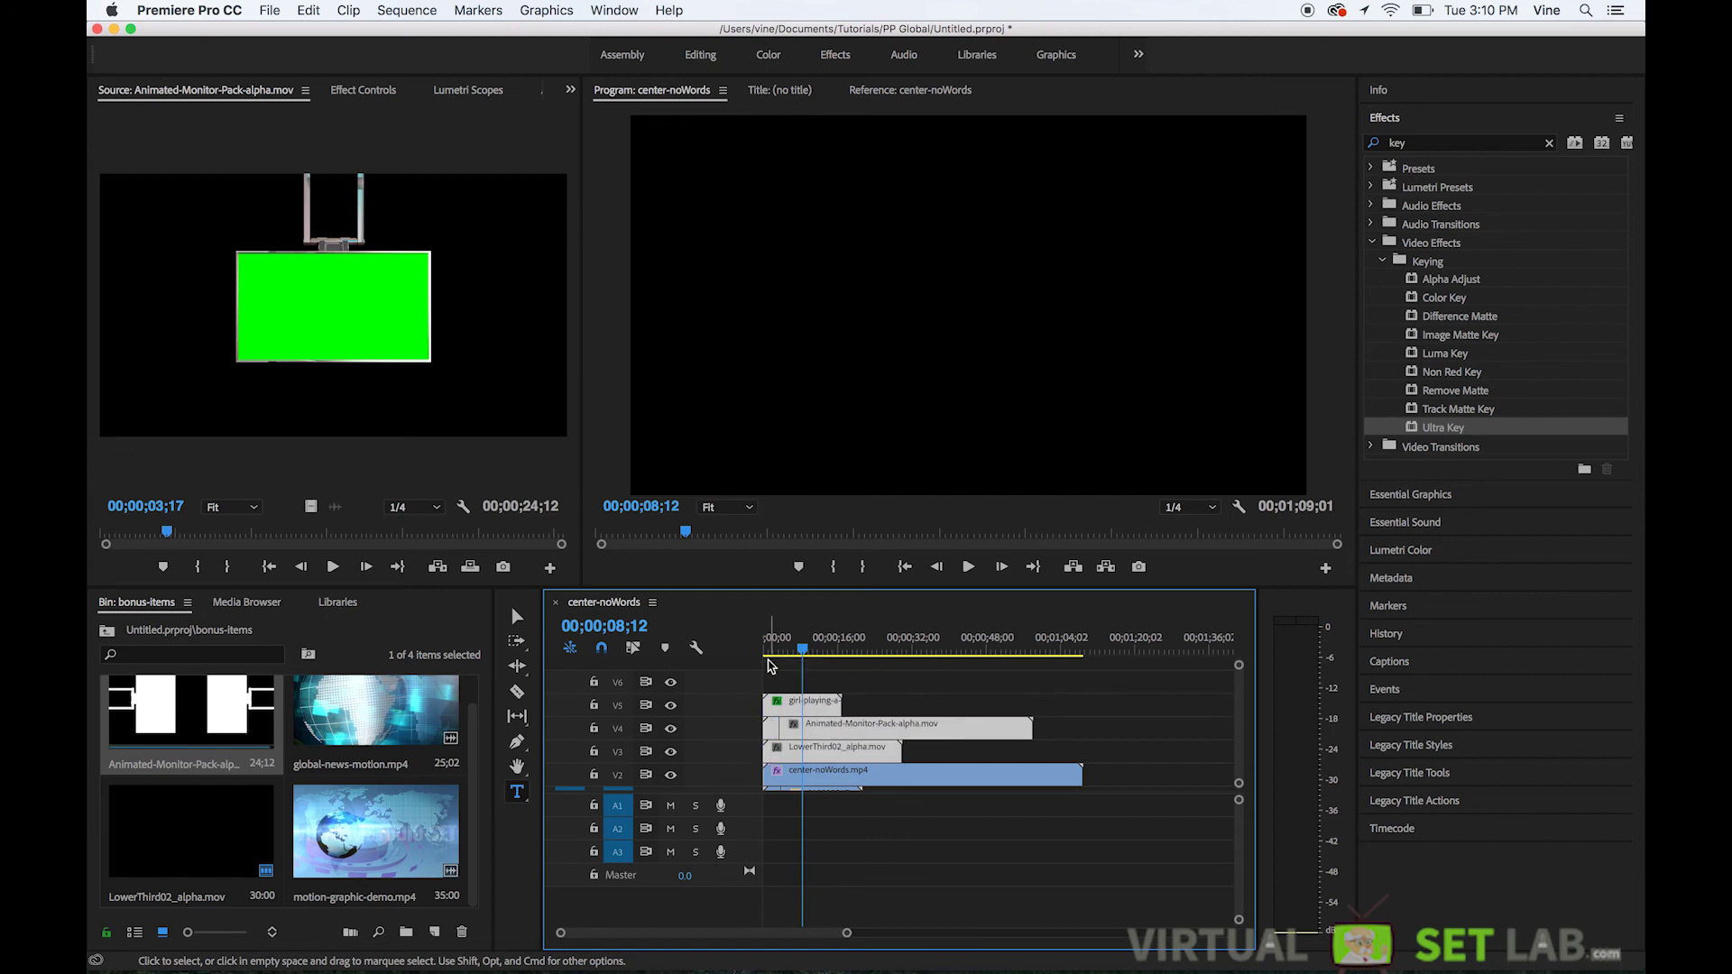
click(790, 652)
drag(790, 651, 806, 653)
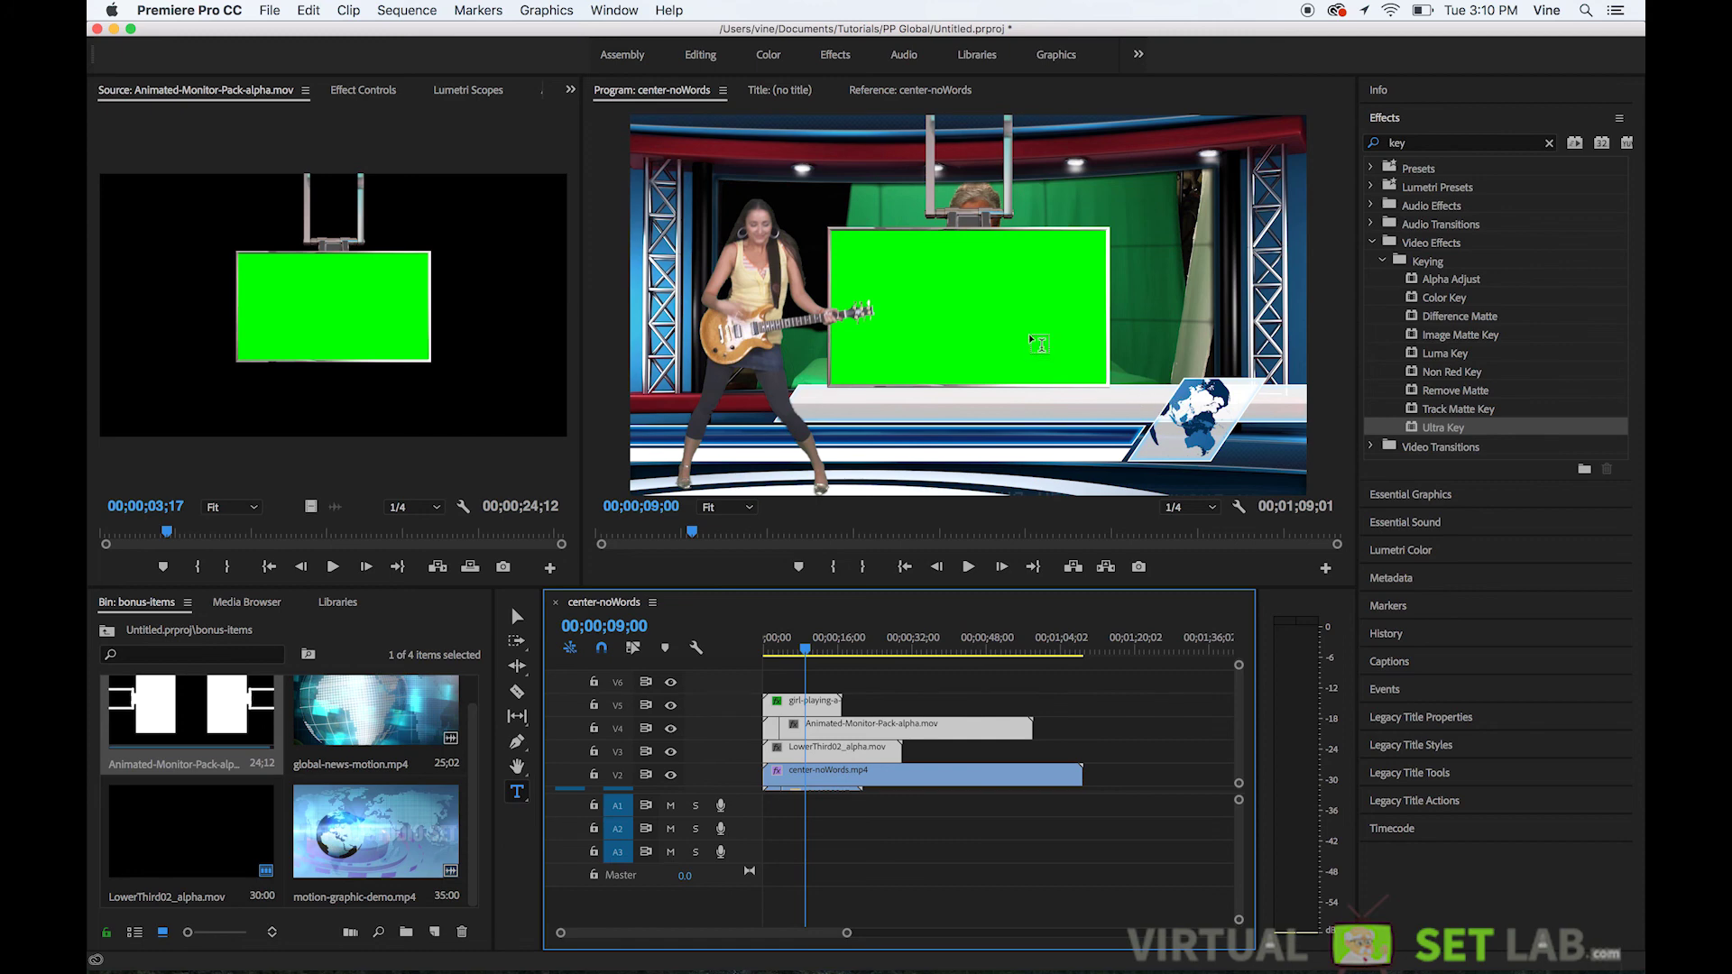
Step: Apply Ultra Key to the guitarist clip and sample its green background as Key Color
click(1413, 434)
drag(1116, 566, 821, 708)
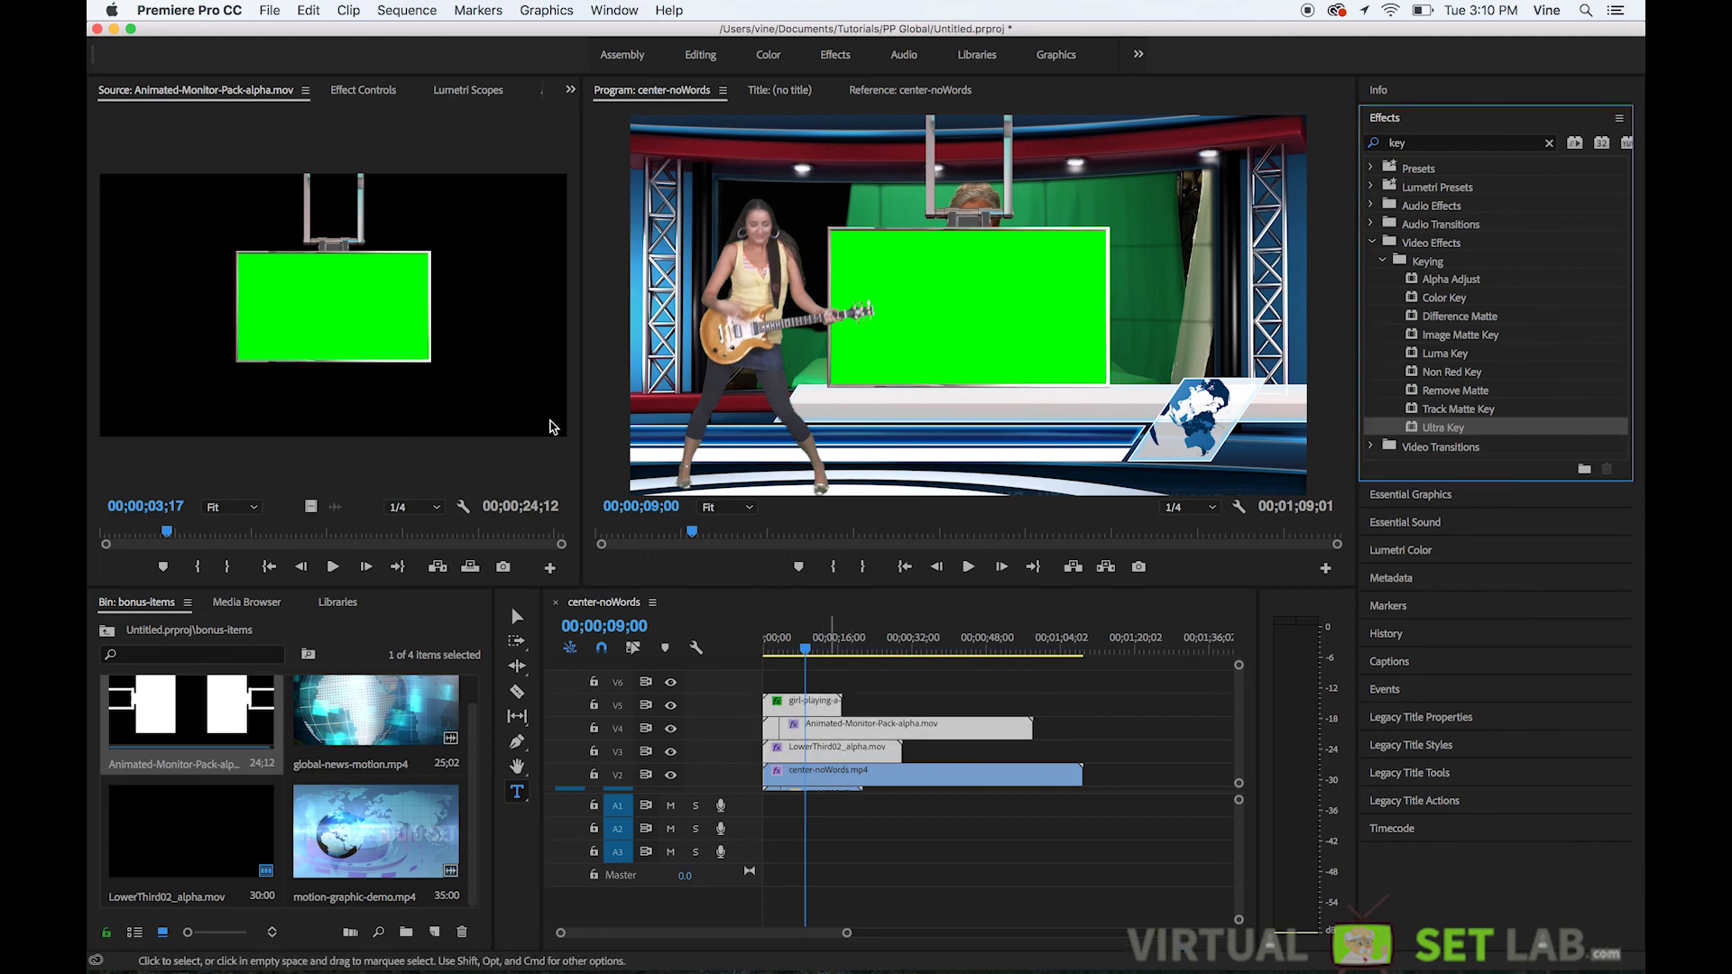
click(386, 102)
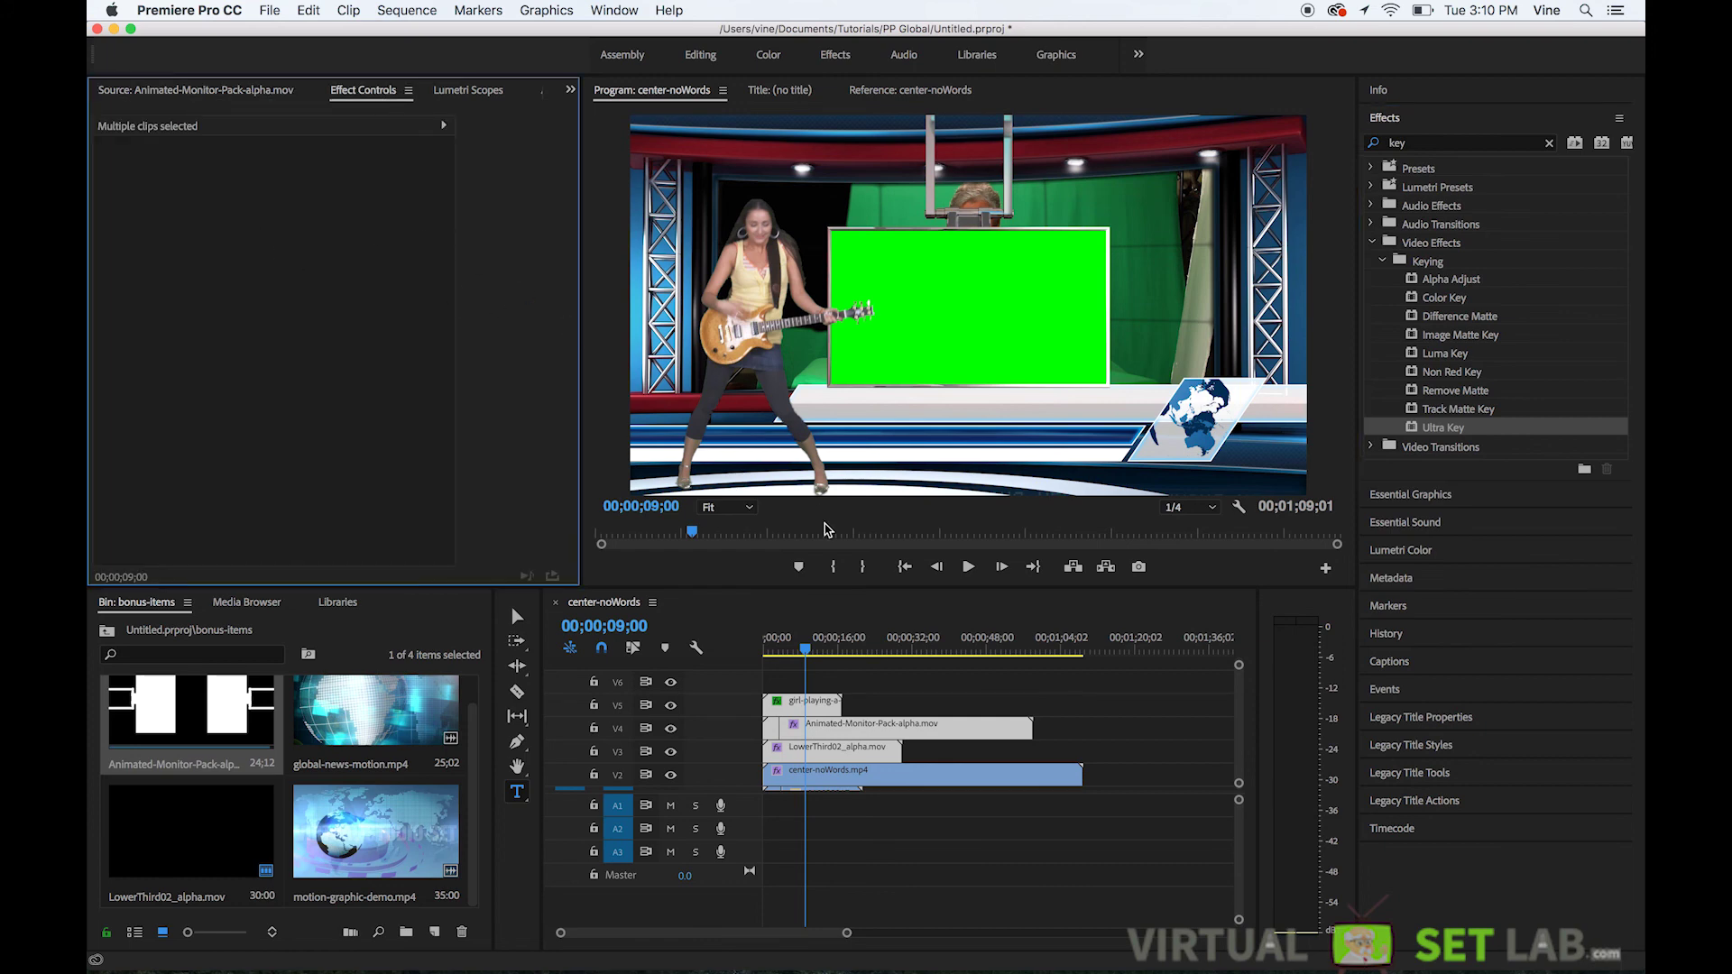
click(803, 704)
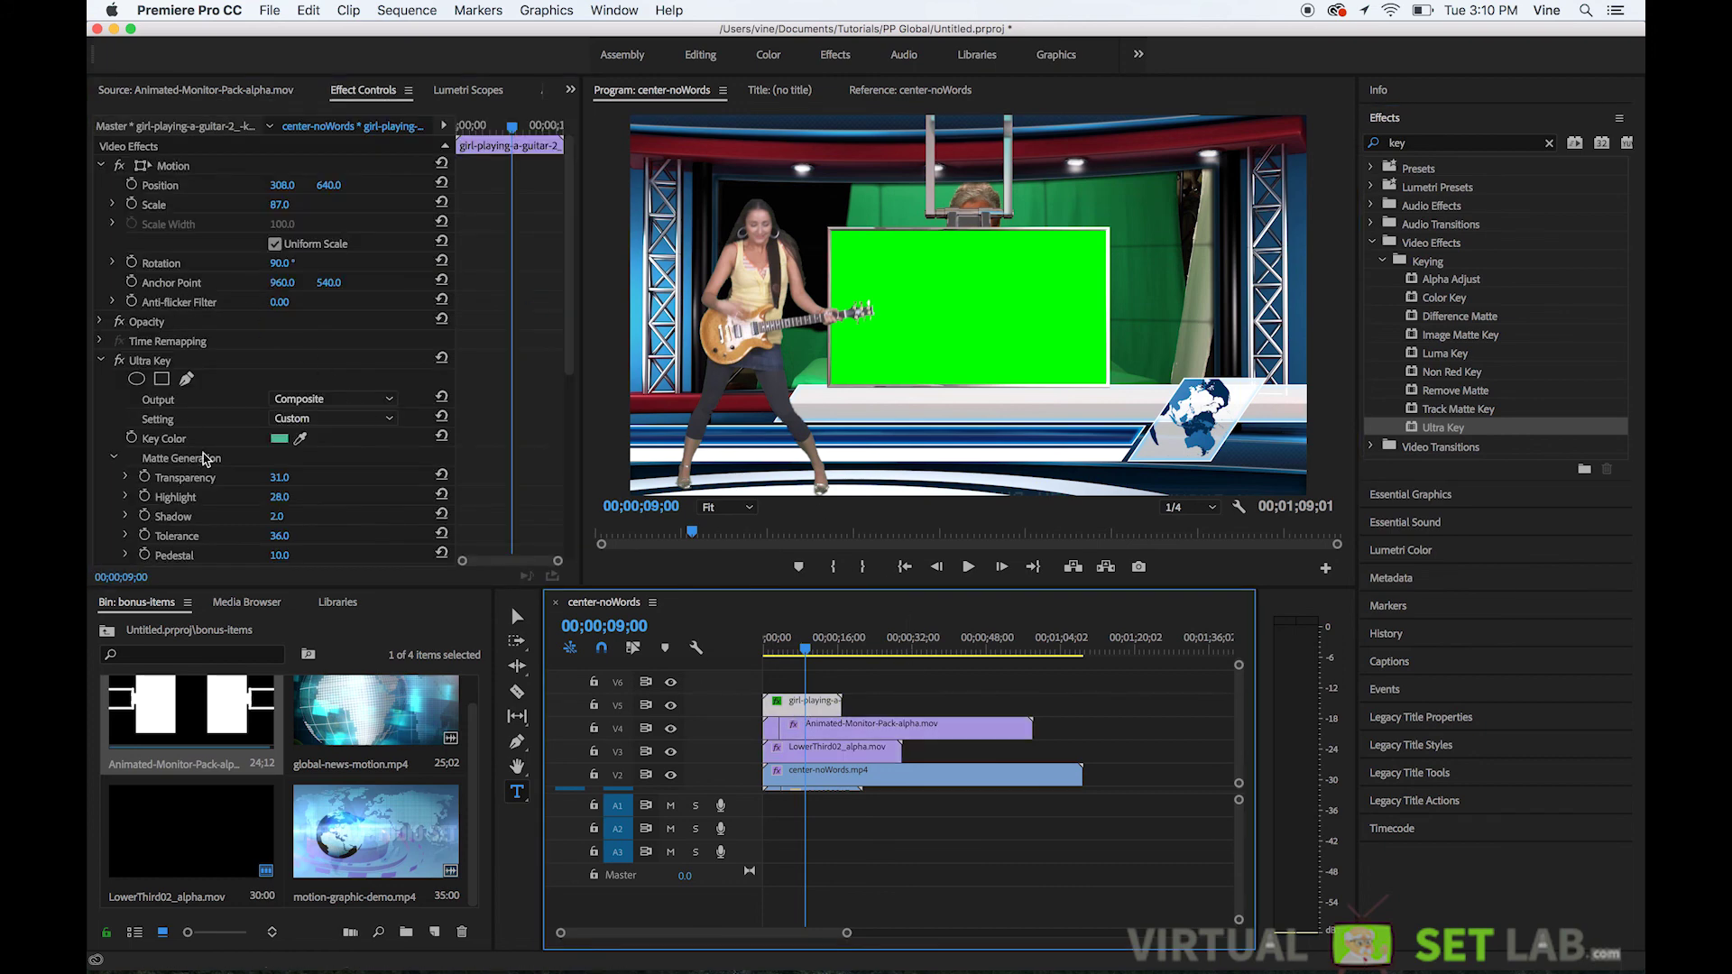
drag(301, 439, 968, 324)
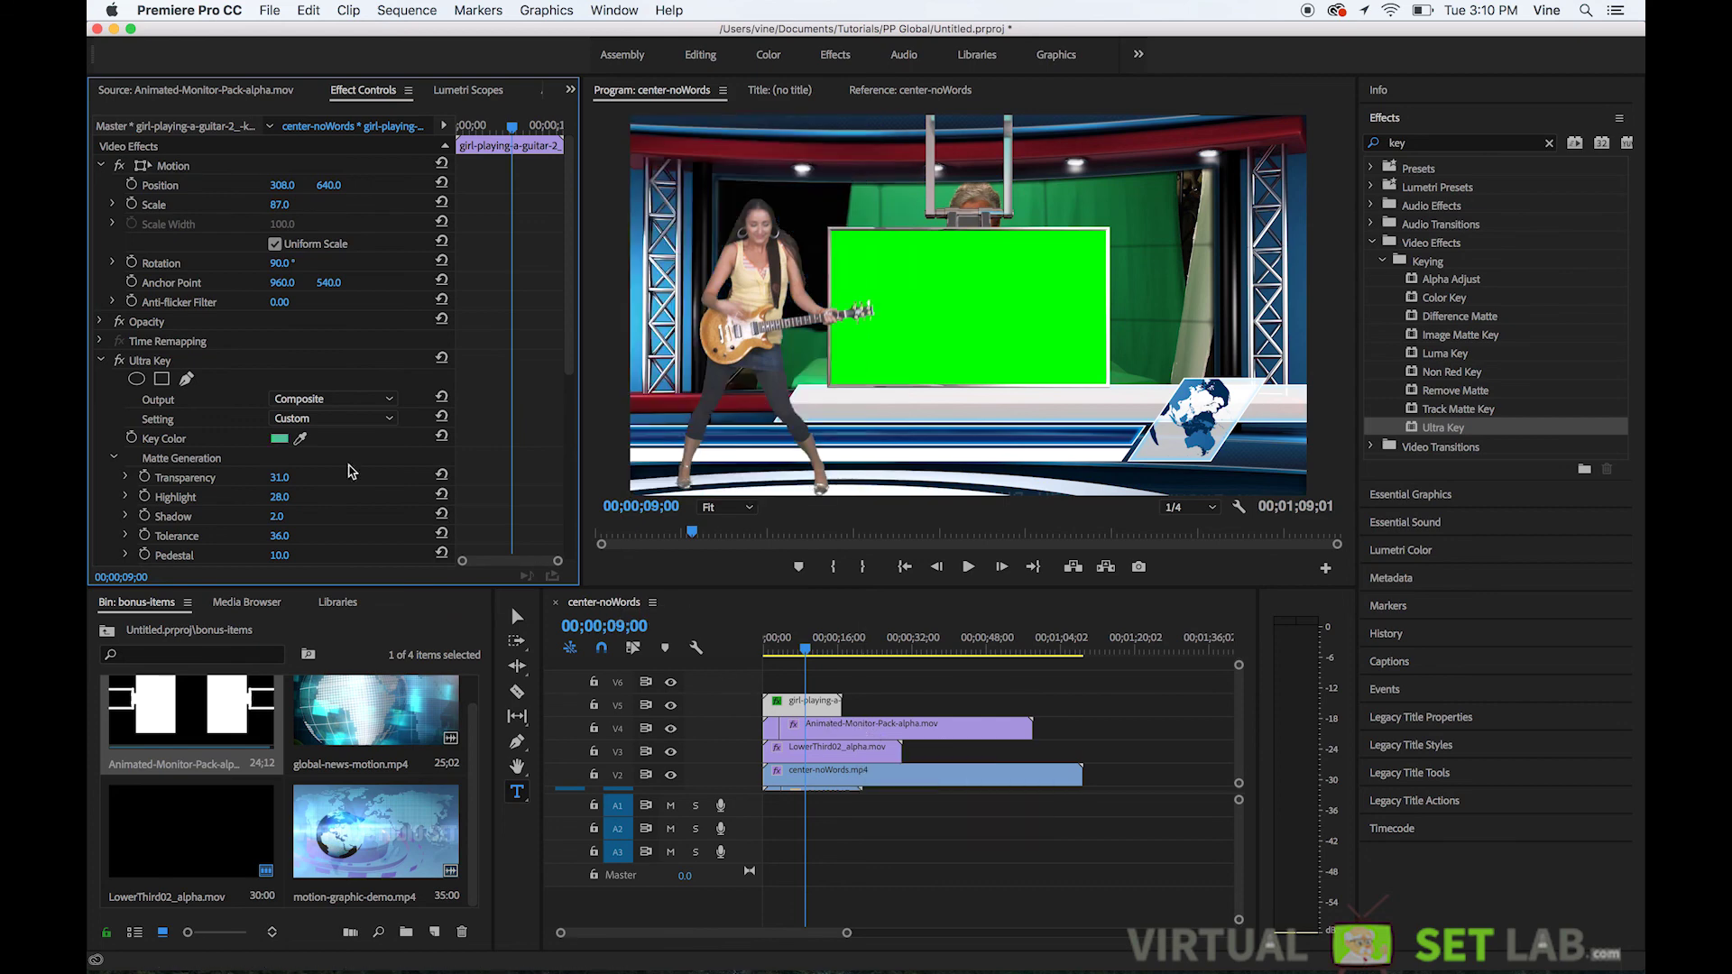
click(102, 364)
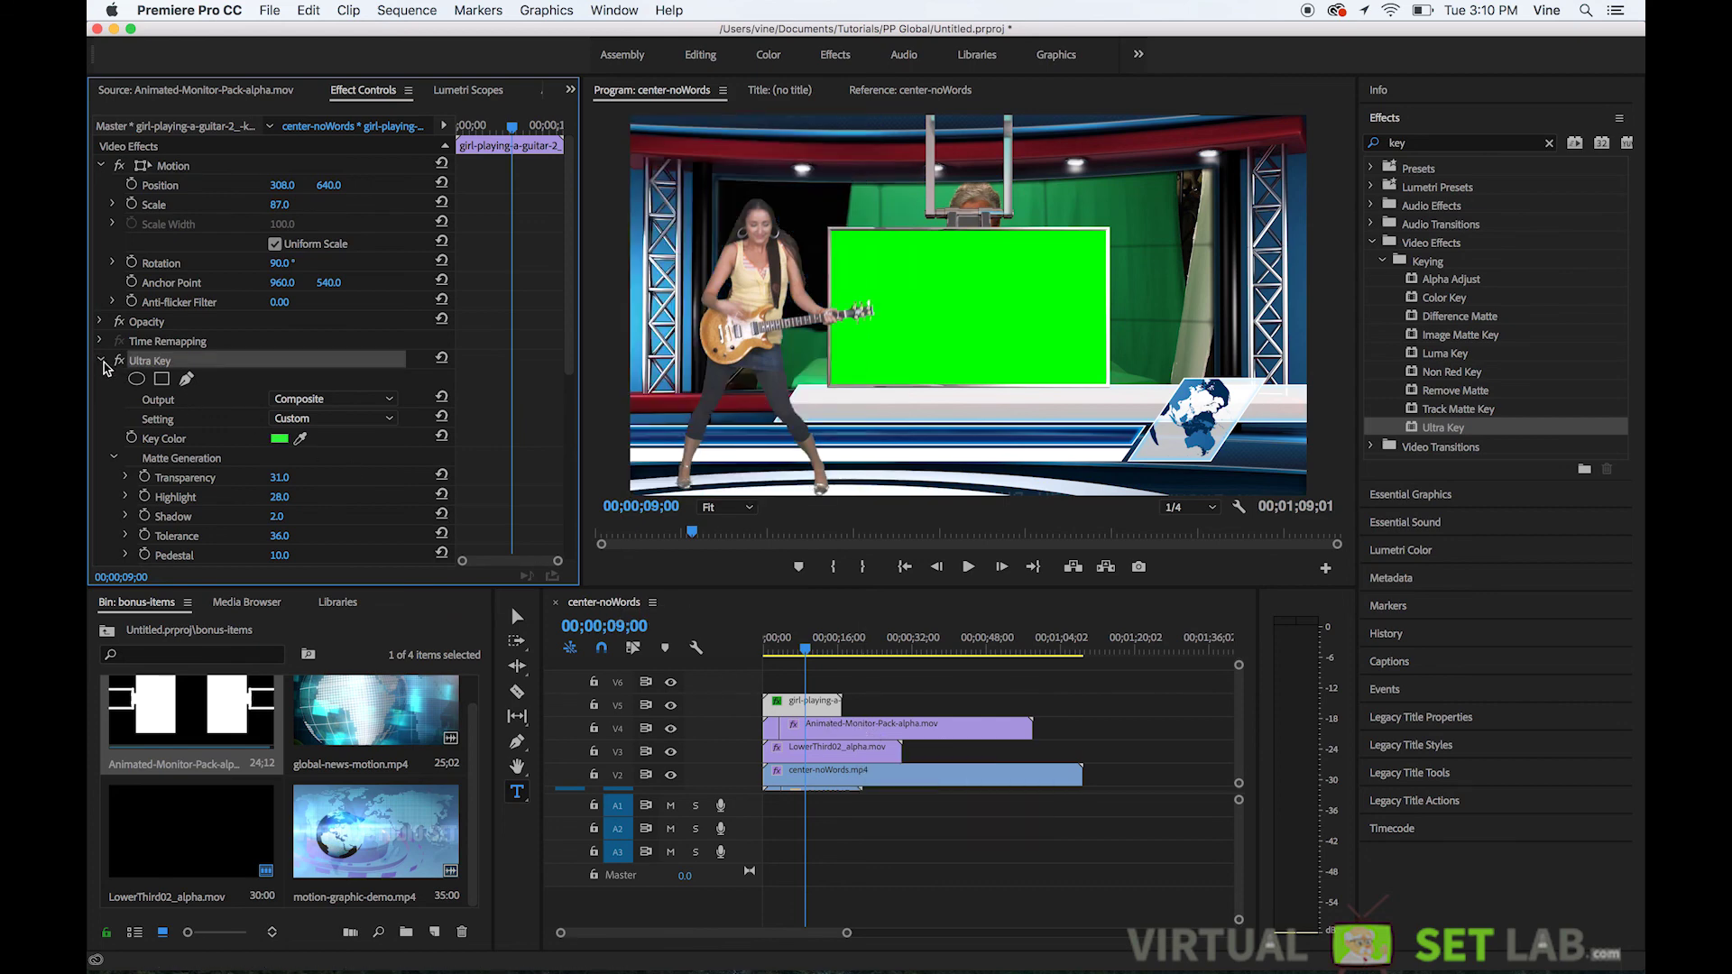
Step: Apply Ultra Key to the Animated-Monitor clip and sample its green screen as Key Color
click(785, 726)
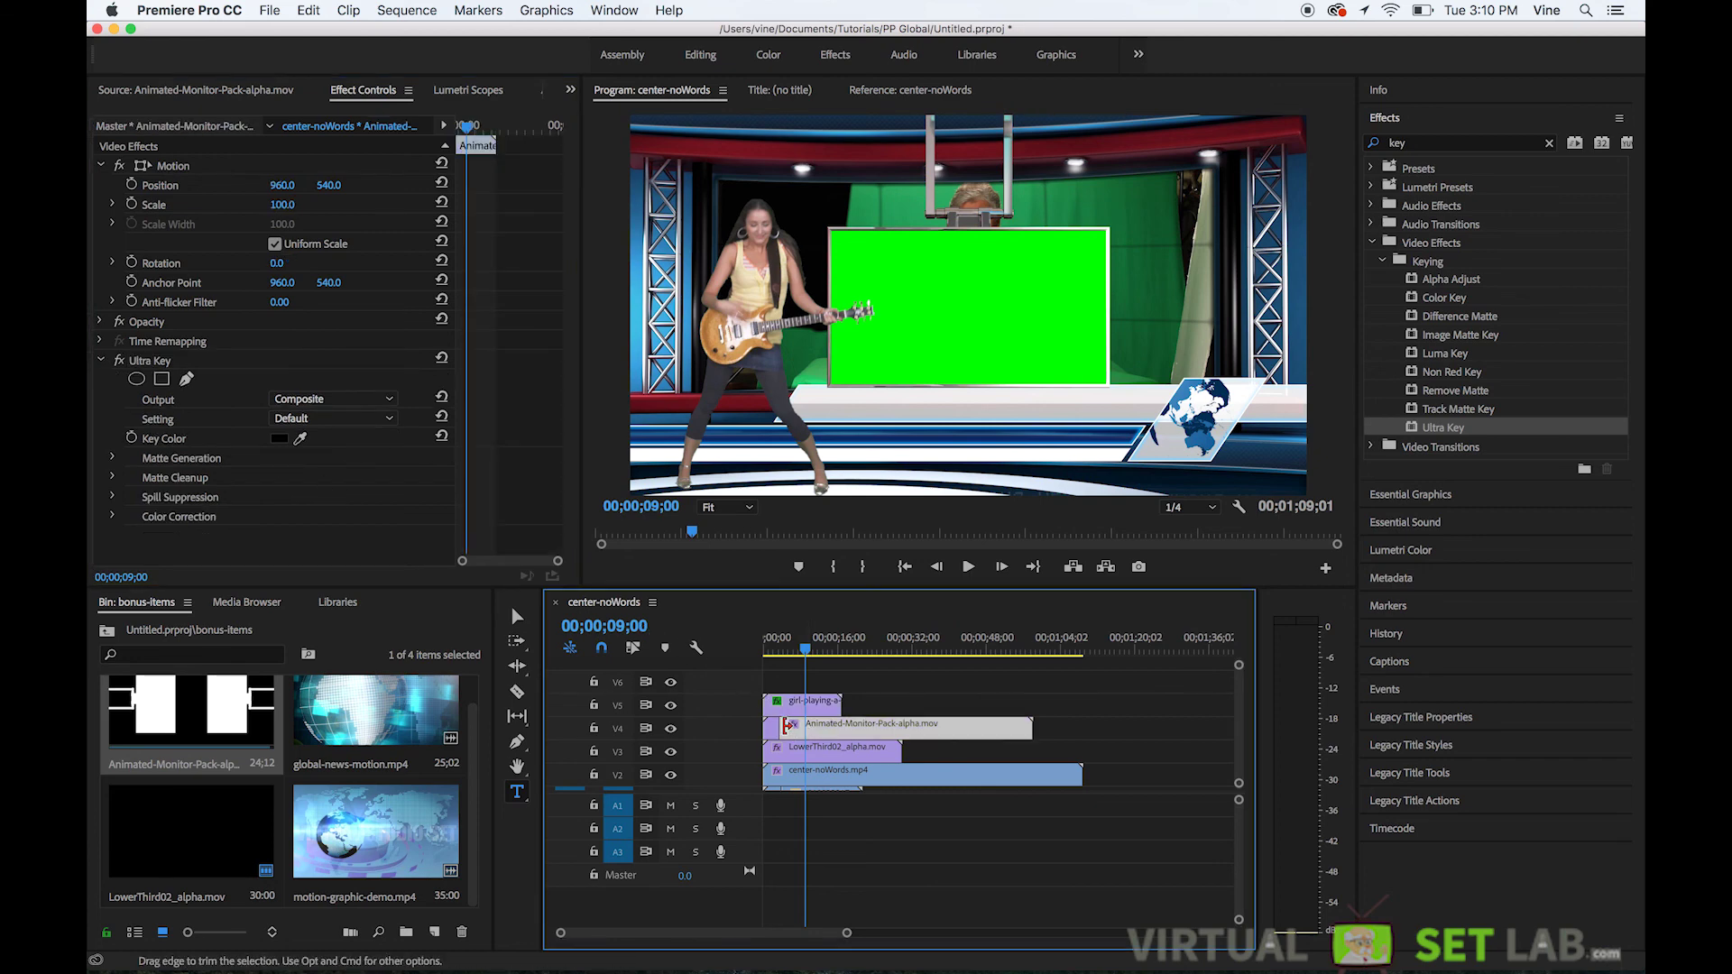
drag(1412, 431, 865, 727)
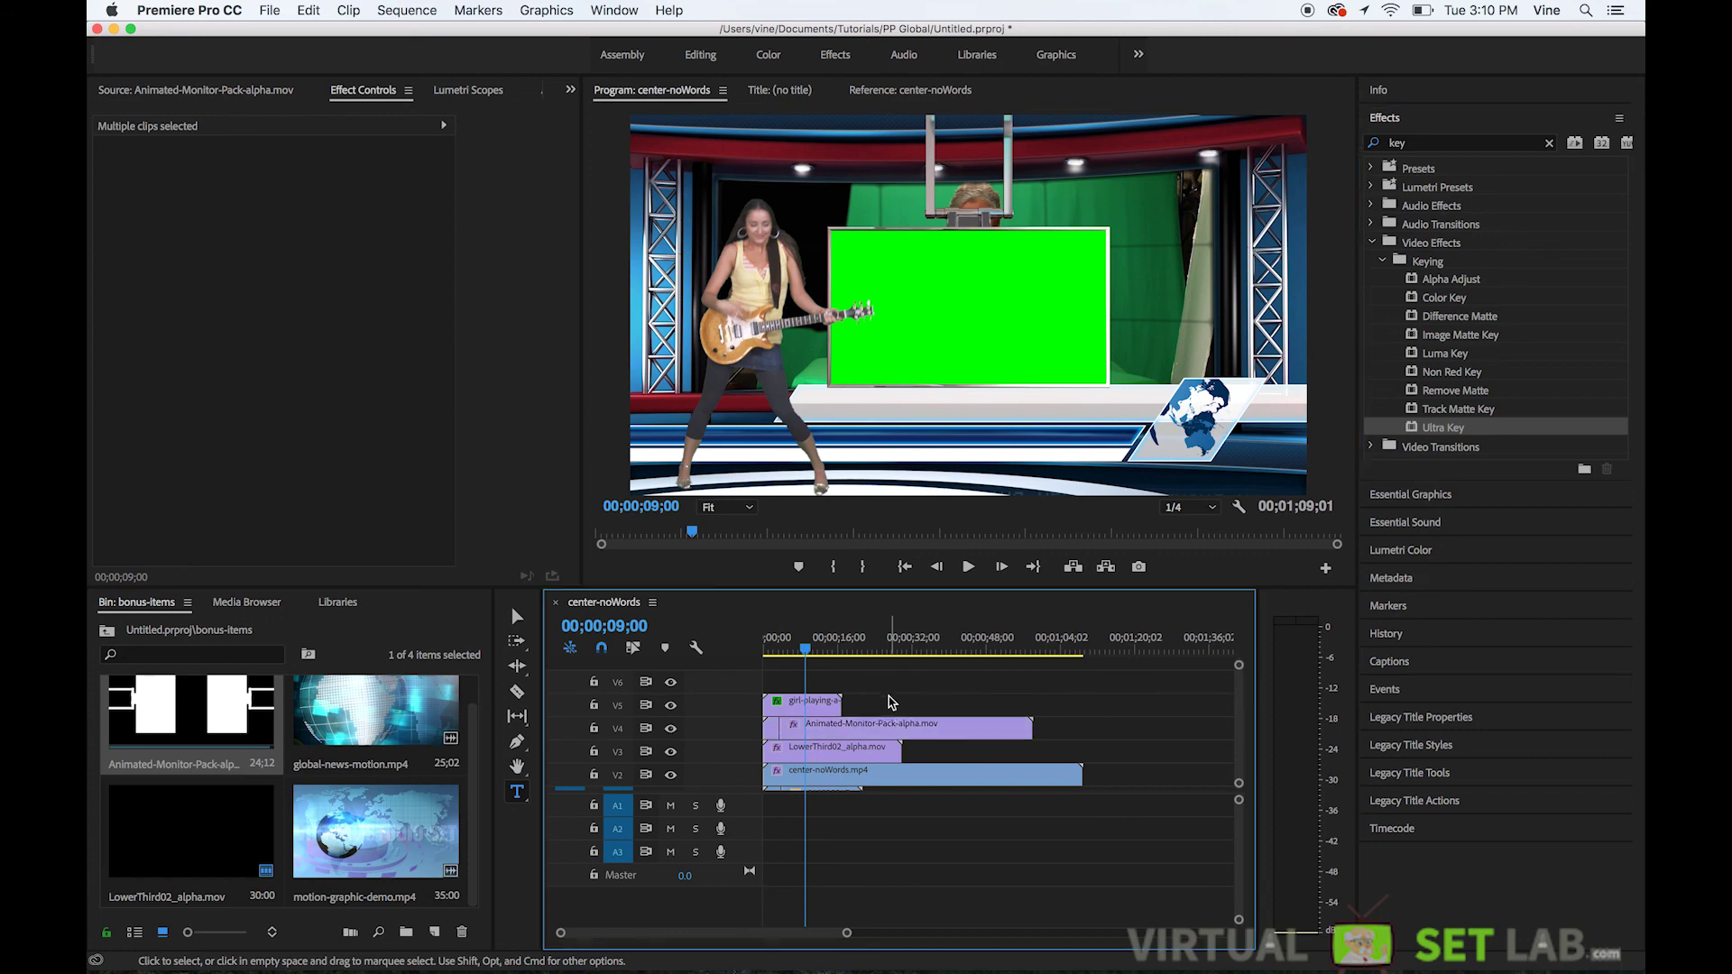
click(890, 729)
click(303, 433)
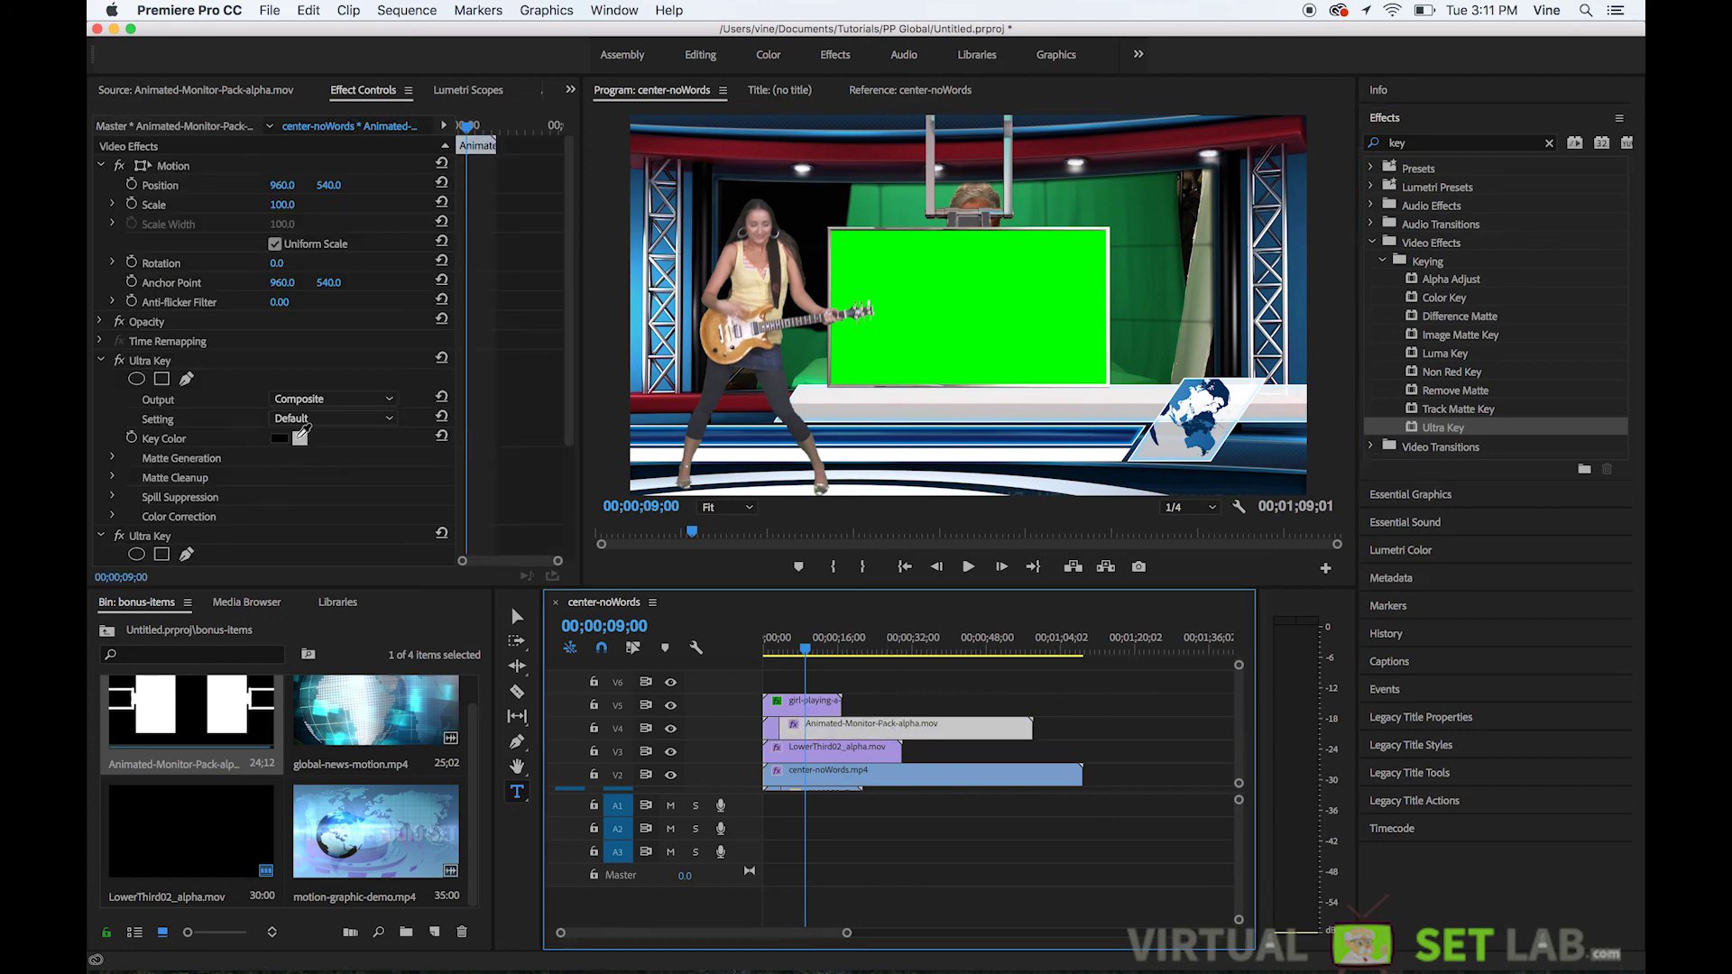
click(909, 363)
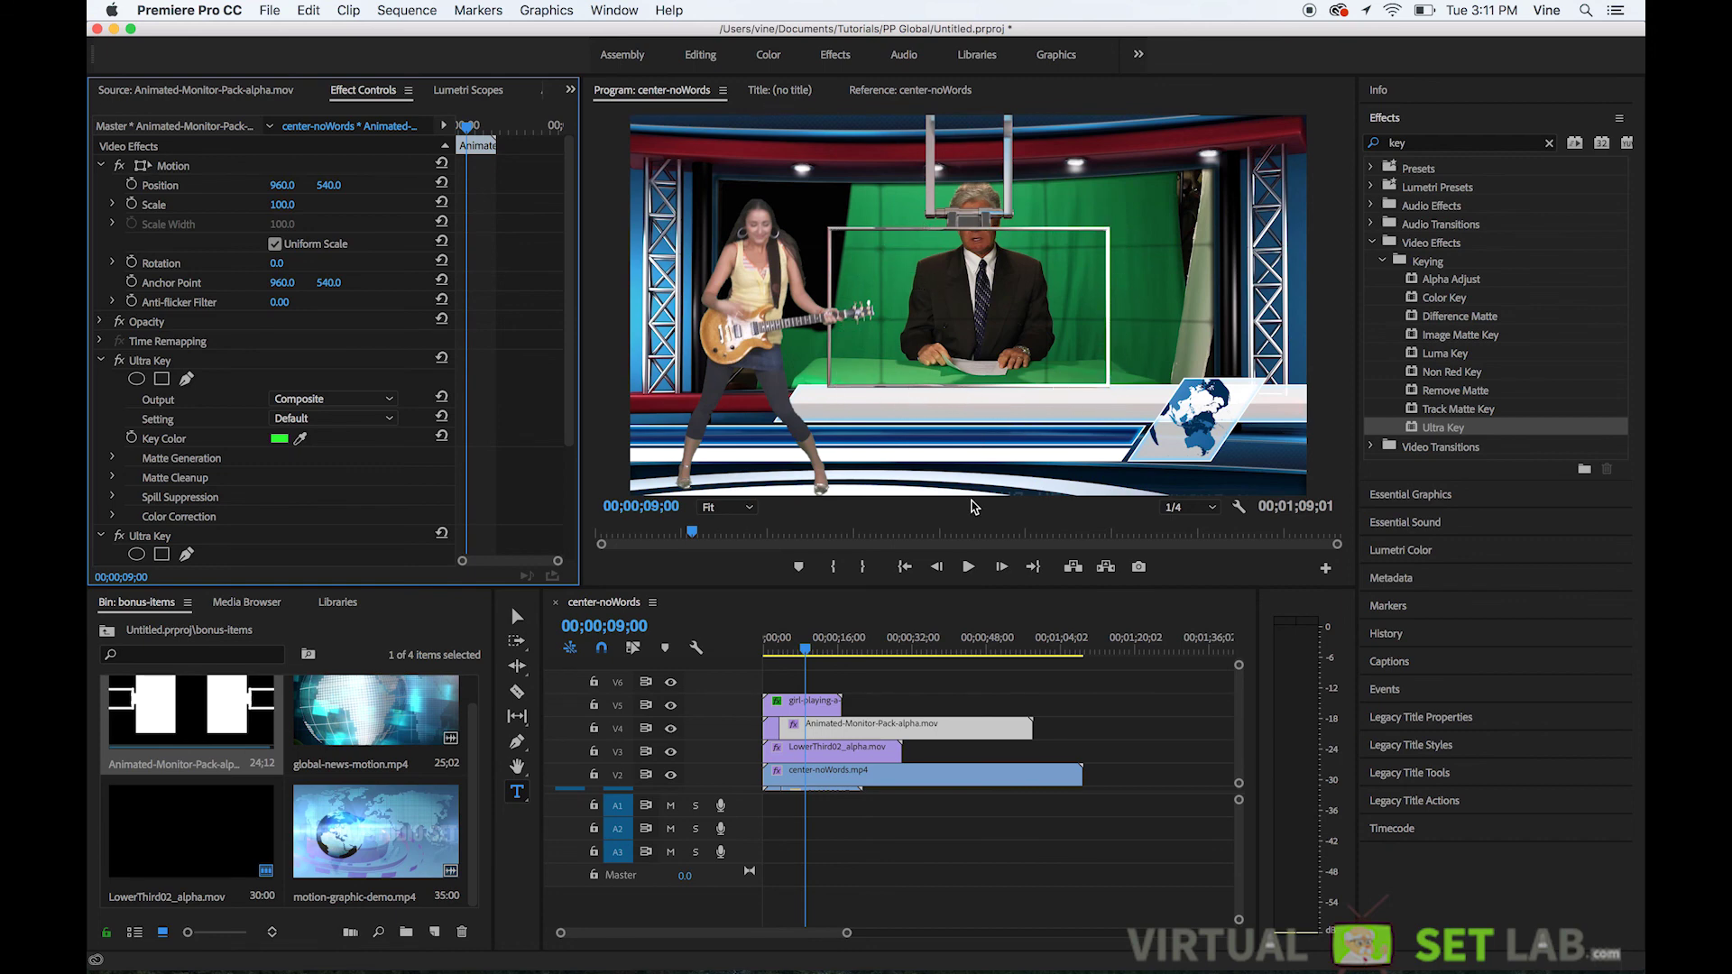
click(990, 693)
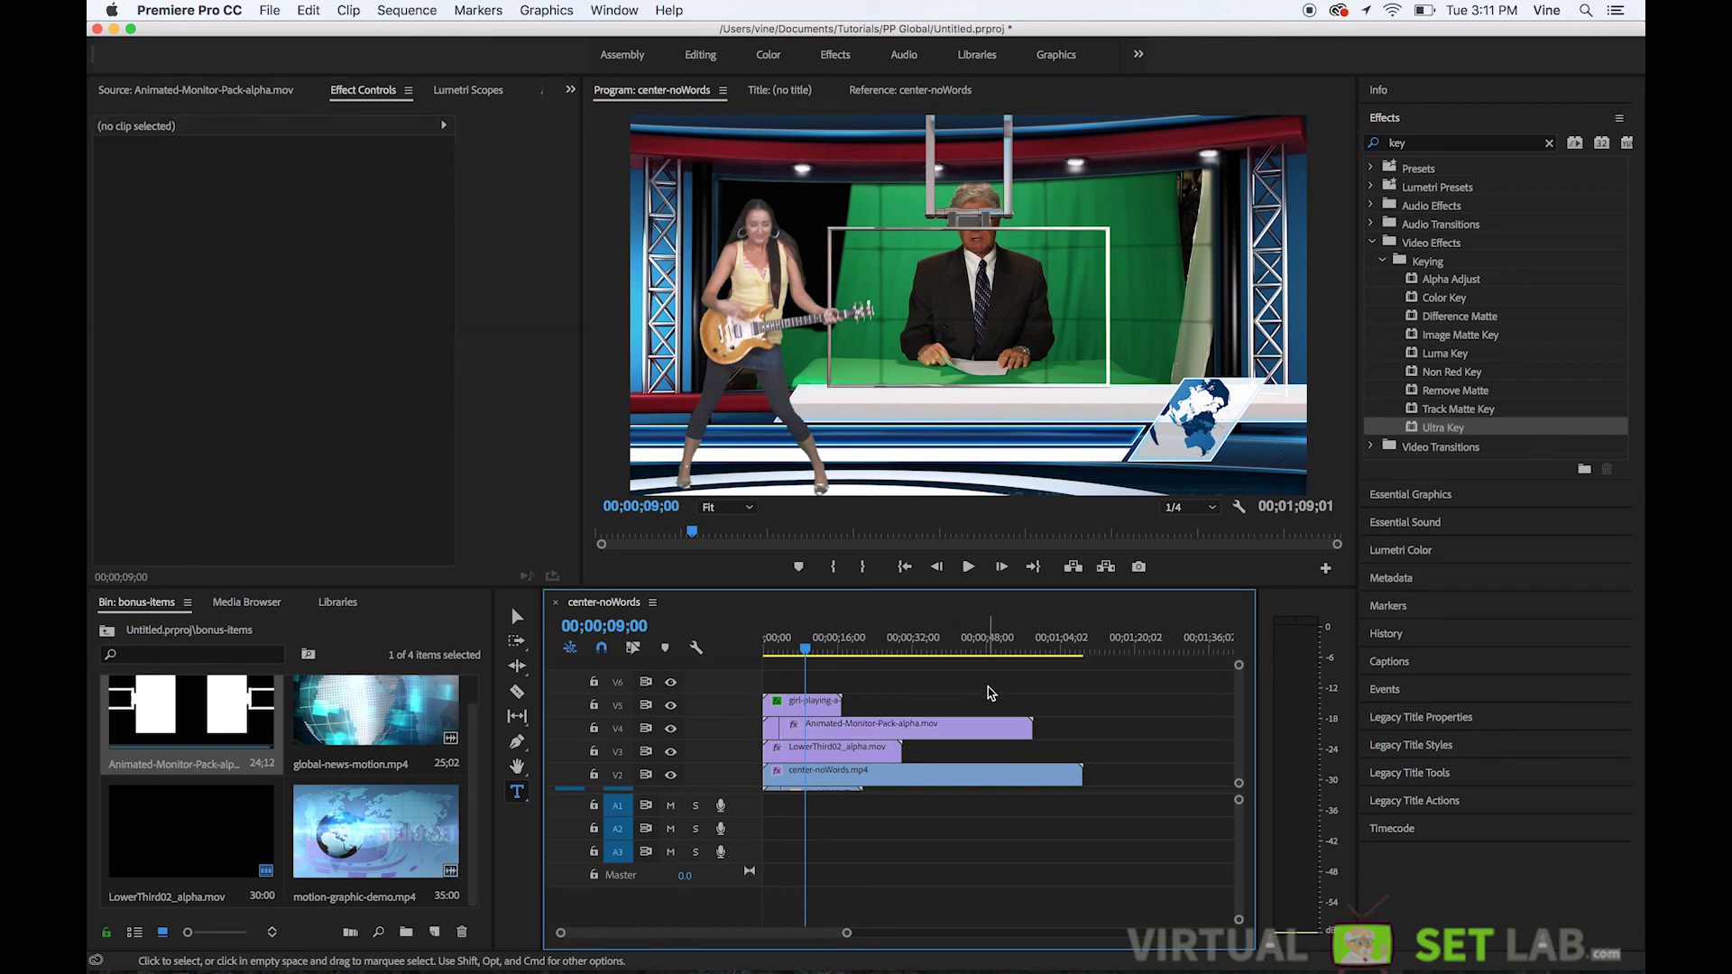